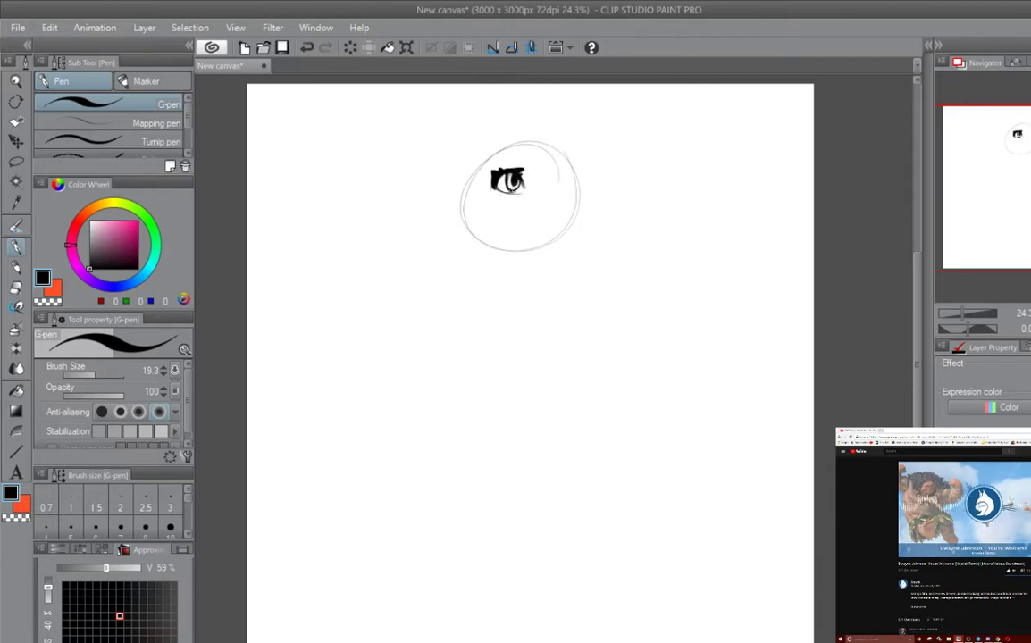
# Step: Ink the far eye, the eyebrows and a rounded nose inside the head circle
pyautogui.moveTo(553, 180); pyautogui.dragTo(508, 177)
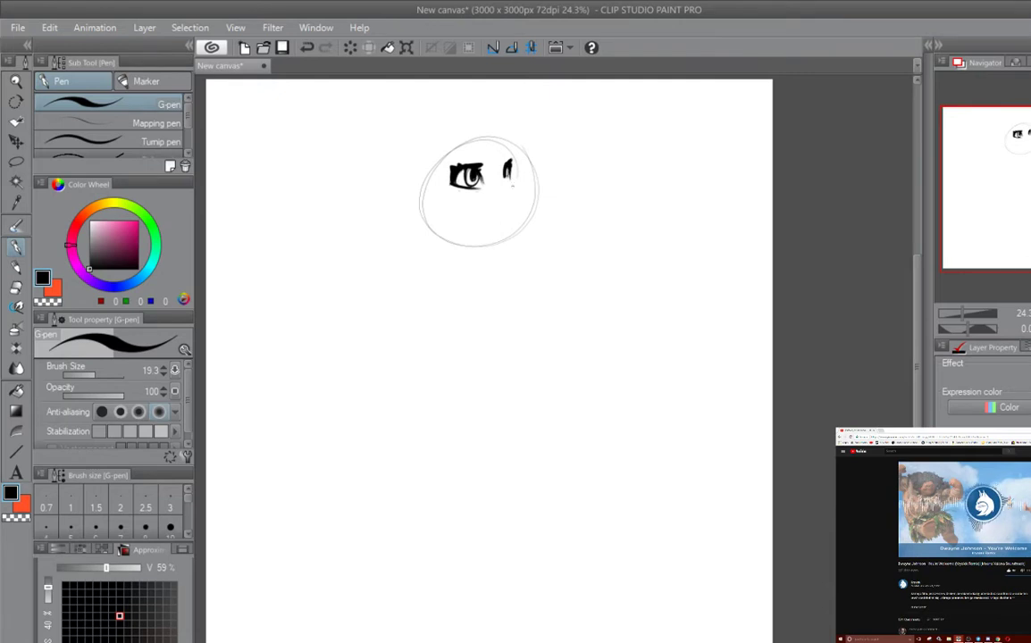
pyautogui.moveTo(482, 160); pyautogui.dragTo(467, 161)
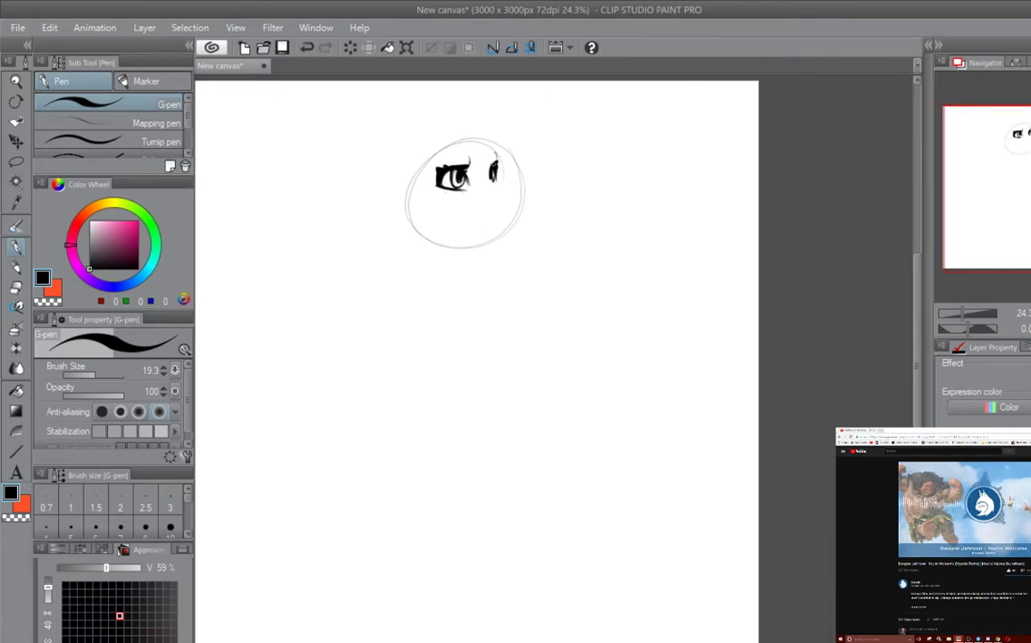
pyautogui.moveTo(397, 142); pyautogui.dragTo(424, 136)
pyautogui.moveTo(482, 179)
pyautogui.mouseDown()
pyautogui.moveTo(435, 159)
pyautogui.moveTo(473, 160)
pyautogui.mouseUp()
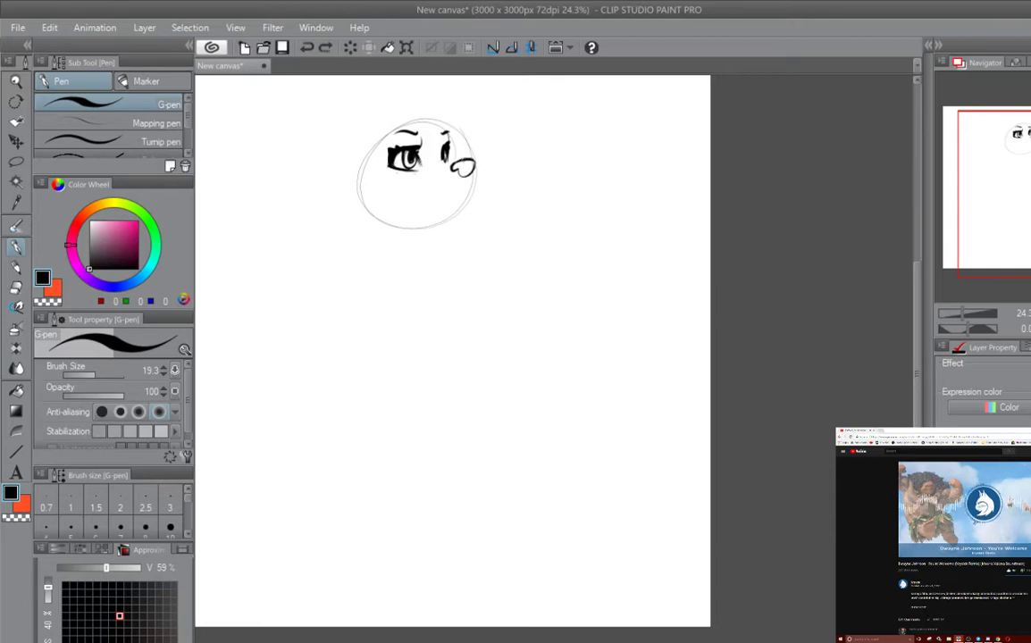
# Step: Try a face contour beside the near eye, undo it and reshape the nose with a pointed lower edge
pyautogui.moveTo(422, 162)
pyautogui.mouseDown()
pyautogui.moveTo(407, 150)
pyautogui.moveTo(386, 240)
pyautogui.mouseUp()
pyautogui.moveTo(346, 169); pyautogui.dragTo(314, 262)
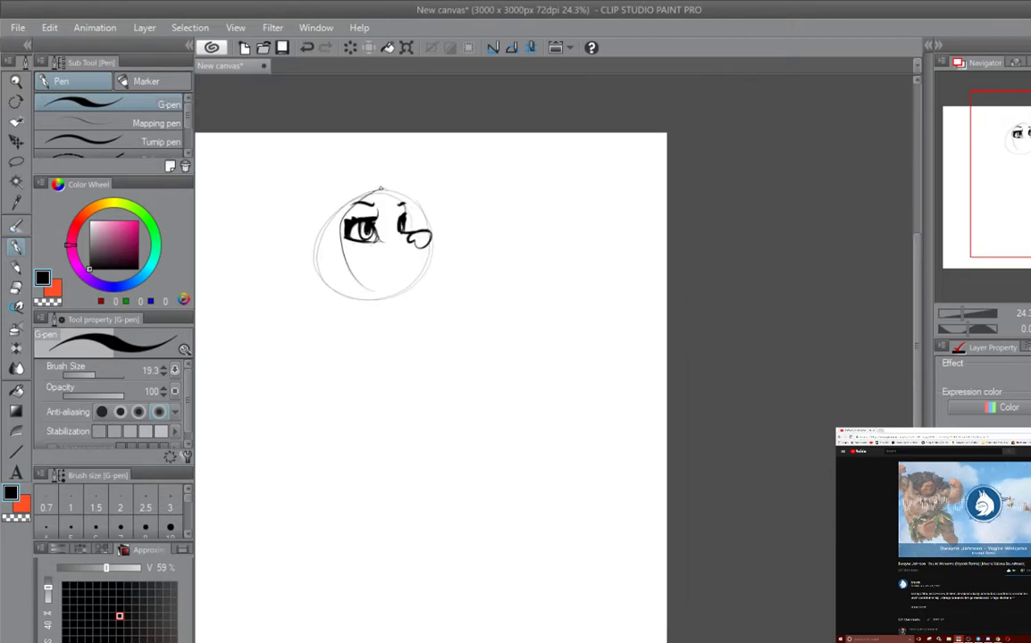
pyautogui.hotkey('ctrl', 'z')
pyautogui.moveTo(405, 224)
pyautogui.mouseDown()
pyautogui.moveTo(400, 191)
pyautogui.moveTo(426, 204)
pyautogui.mouseUp()
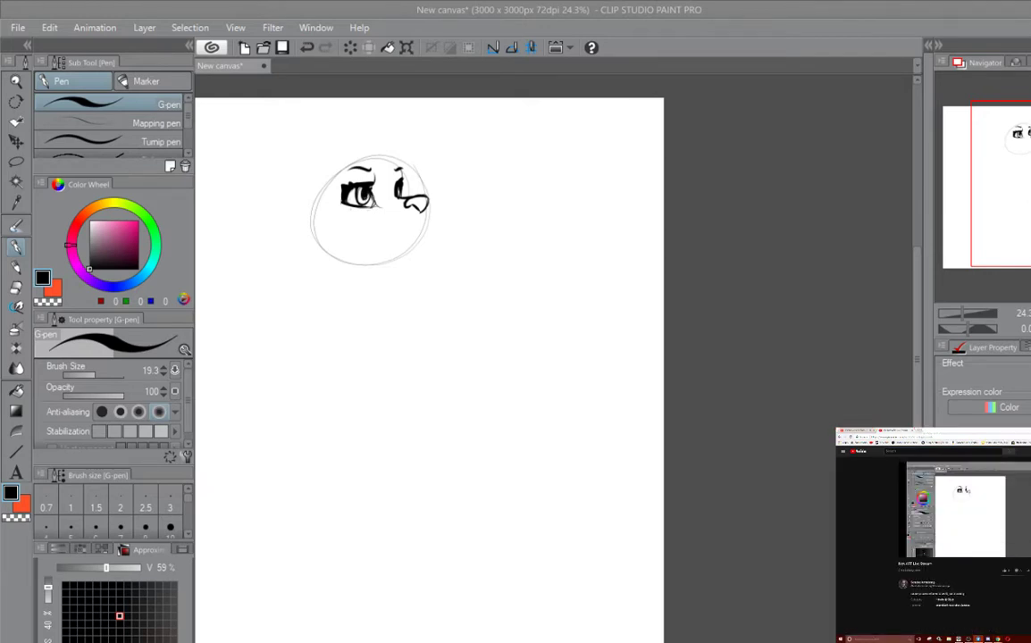
pyautogui.moveTo(348, 312)
pyautogui.mouseDown()
pyautogui.moveTo(387, 311)
pyautogui.moveTo(489, 451)
pyautogui.mouseUp()
pyautogui.moveTo(407, 266); pyautogui.dragTo(427, 502)
pyautogui.moveTo(485, 190)
pyautogui.mouseDown()
pyautogui.moveTo(571, 198)
pyautogui.moveTo(530, 178)
pyautogui.moveTo(560, 223)
pyautogui.mouseUp()
pyautogui.moveTo(228, 118); pyautogui.dragTo(230, 150)
pyautogui.moveTo(243, 127)
pyautogui.mouseDown()
pyautogui.moveTo(259, 123)
pyautogui.moveTo(272, 145)
pyautogui.mouseUp()
pyautogui.moveTo(286, 122); pyautogui.dragTo(290, 150)
pyautogui.moveTo(308, 119)
pyautogui.mouseDown()
pyautogui.moveTo(304, 138)
pyautogui.moveTo(324, 136)
pyautogui.mouseUp()
pyautogui.moveTo(329, 124); pyautogui.dragTo(327, 161)
pyautogui.moveTo(246, 190); pyautogui.dragTo(244, 250)
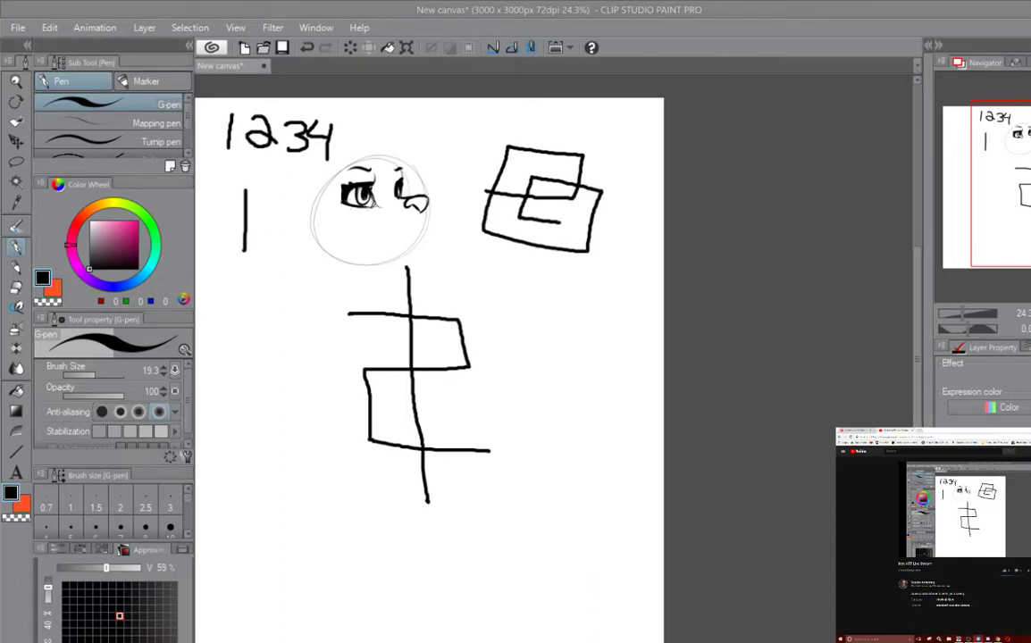
pyautogui.click(307, 48)
pyautogui.click(306, 48)
pyautogui.click(307, 47)
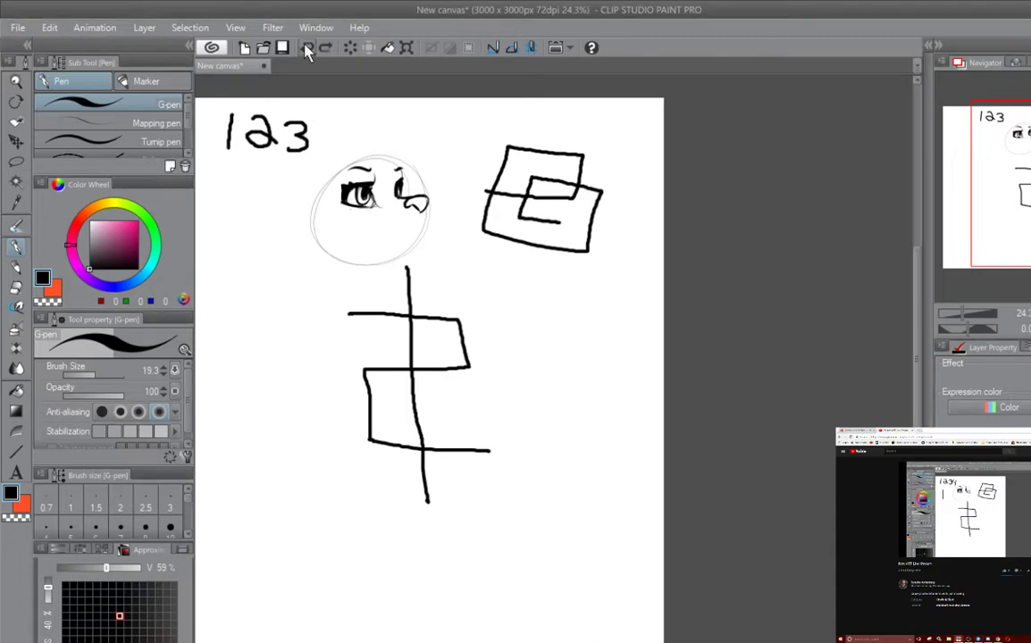
pyautogui.click(306, 48)
pyautogui.click(306, 48)
pyautogui.click(306, 47)
pyautogui.click(307, 47)
pyautogui.click(307, 47)
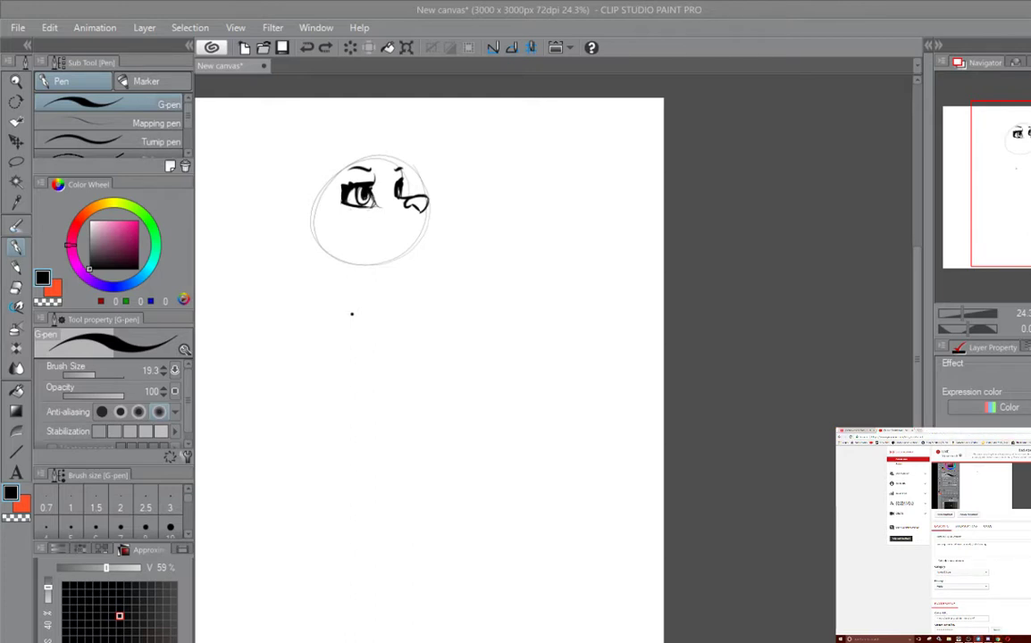
# Step: Erase the stray dot below the head and add eyelashes and a lower lid line to the near eye
pyautogui.moveTo(429, 357); pyautogui.dragTo(449, 355)
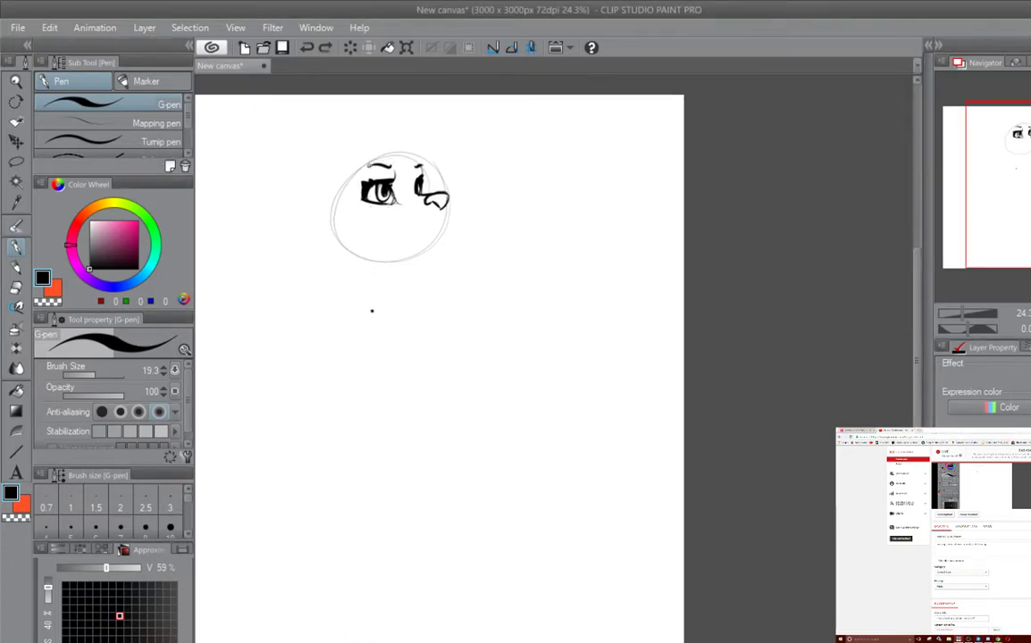
pyautogui.moveTo(371, 310); pyautogui.dragTo(377, 273)
pyautogui.press('e')
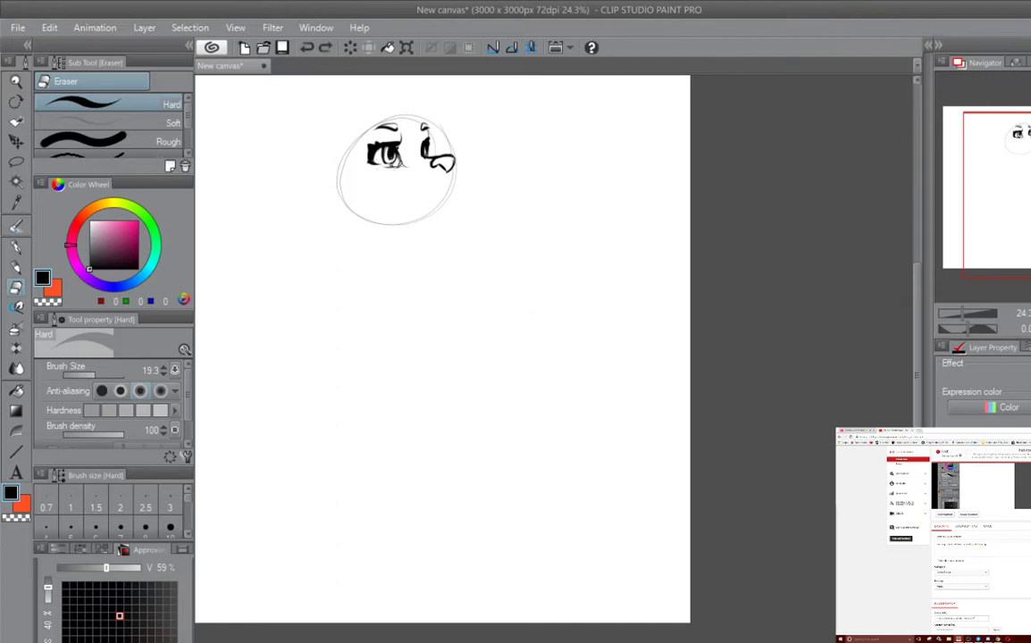
pyautogui.press('p')
pyautogui.moveTo(402, 357); pyautogui.dragTo(369, 358)
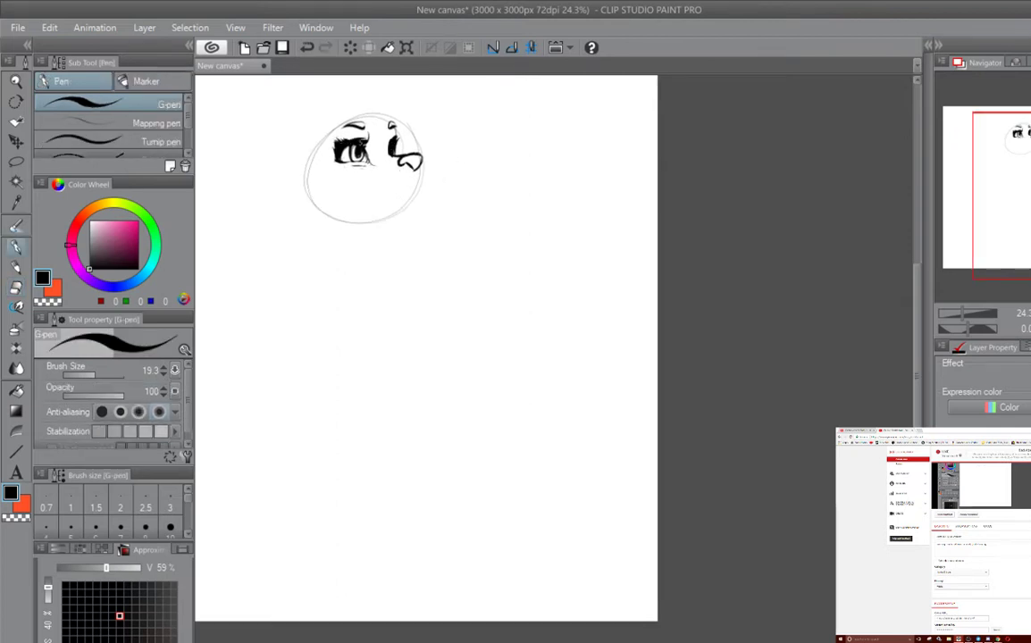
# Step: Draw a large ear beside the head circle with inner fur strokes
pyautogui.moveTo(435, 164); pyautogui.dragTo(440, 162)
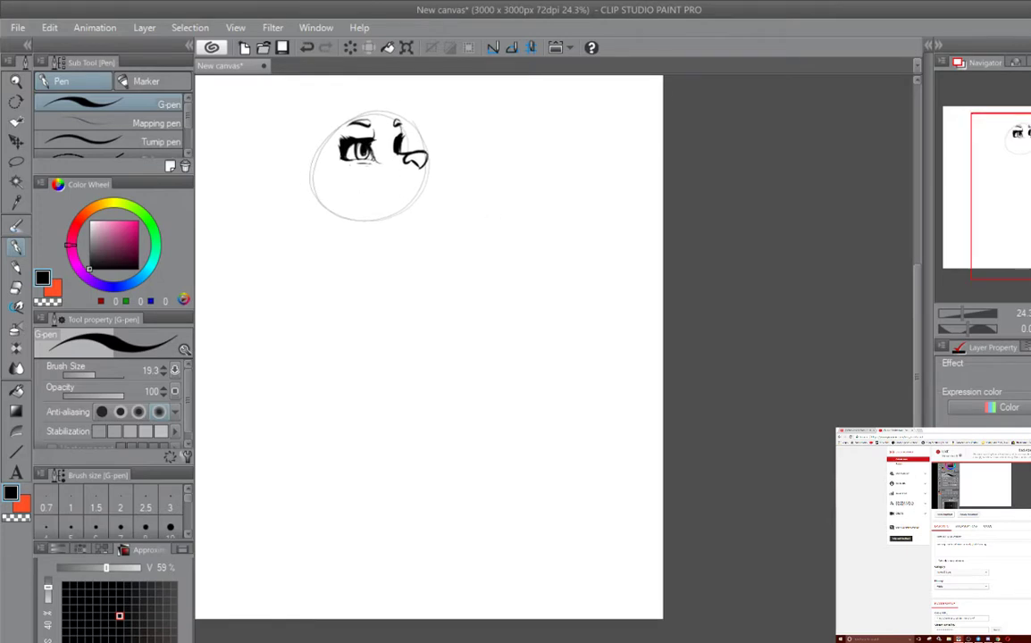
pyautogui.moveTo(368, 104)
pyautogui.mouseDown()
pyautogui.moveTo(398, 125)
pyautogui.moveTo(403, 222)
pyautogui.moveTo(337, 188)
pyautogui.moveTo(361, 237)
pyautogui.mouseUp()
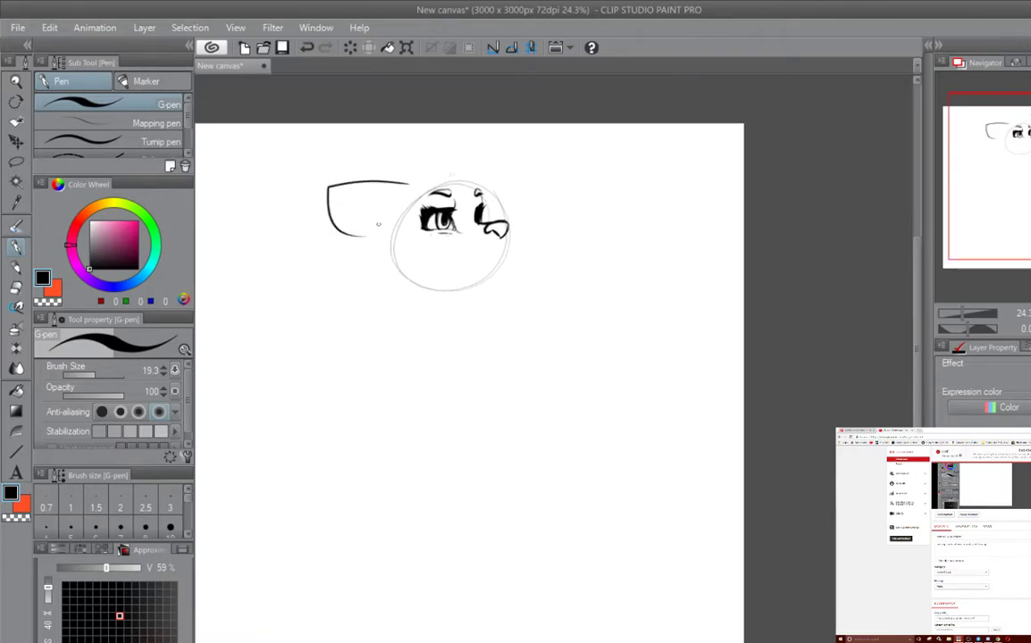
pyautogui.moveTo(333, 191); pyautogui.dragTo(370, 228)
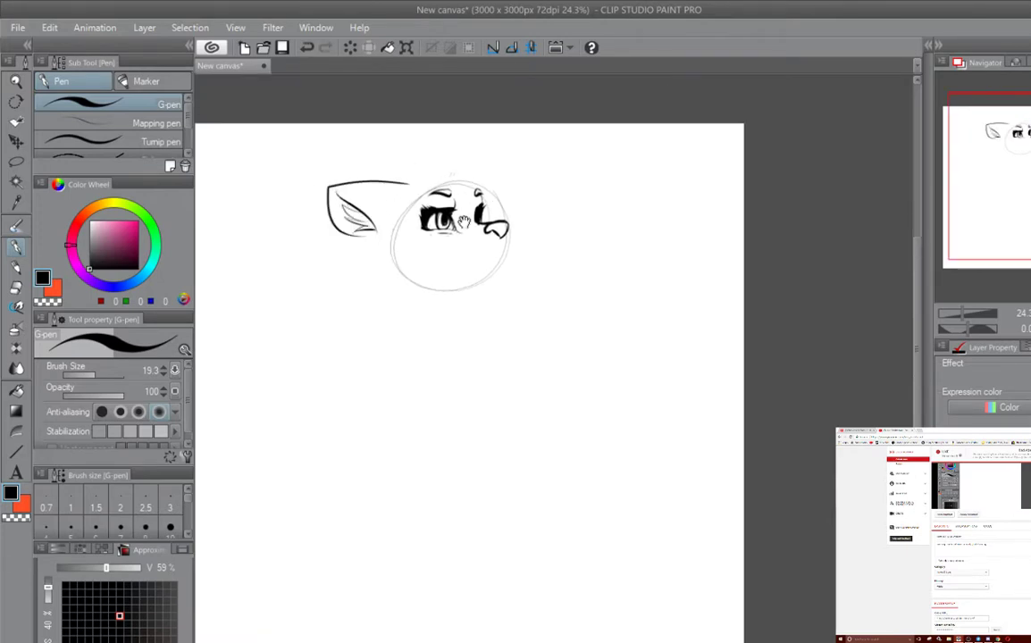
# Step: Erase the upper part of the head circle, lasso the ear and rotate it slightly clockwise
pyautogui.moveTo(456, 189)
pyautogui.mouseDown()
pyautogui.moveTo(395, 145)
pyautogui.moveTo(378, 193)
pyautogui.moveTo(303, 169)
pyautogui.mouseUp()
pyautogui.press('e')
pyautogui.press('m')
pyautogui.hotkey('ctrl', 't')
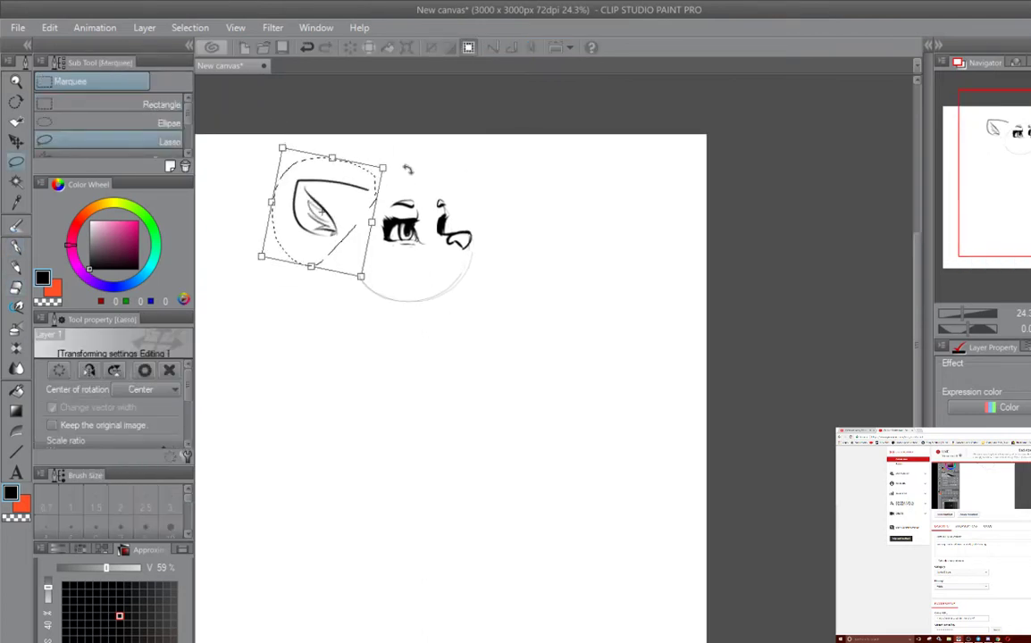
pyautogui.moveTo(318, 223); pyautogui.dragTo(323, 210)
pyautogui.press('p')
pyautogui.click(478, 259)
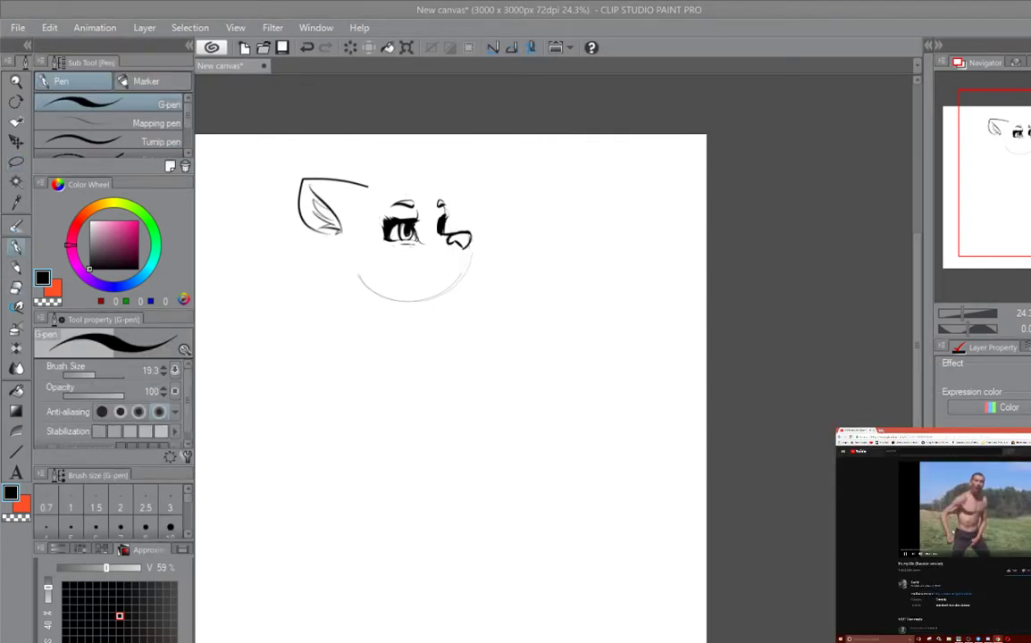
# Step: Draw the bangs over the forehead, with long side strands in front of the ear and a lock above the nose
pyautogui.moveTo(637, 196)
pyautogui.mouseDown()
pyautogui.moveTo(689, 176)
pyautogui.moveTo(662, 196)
pyautogui.mouseUp()
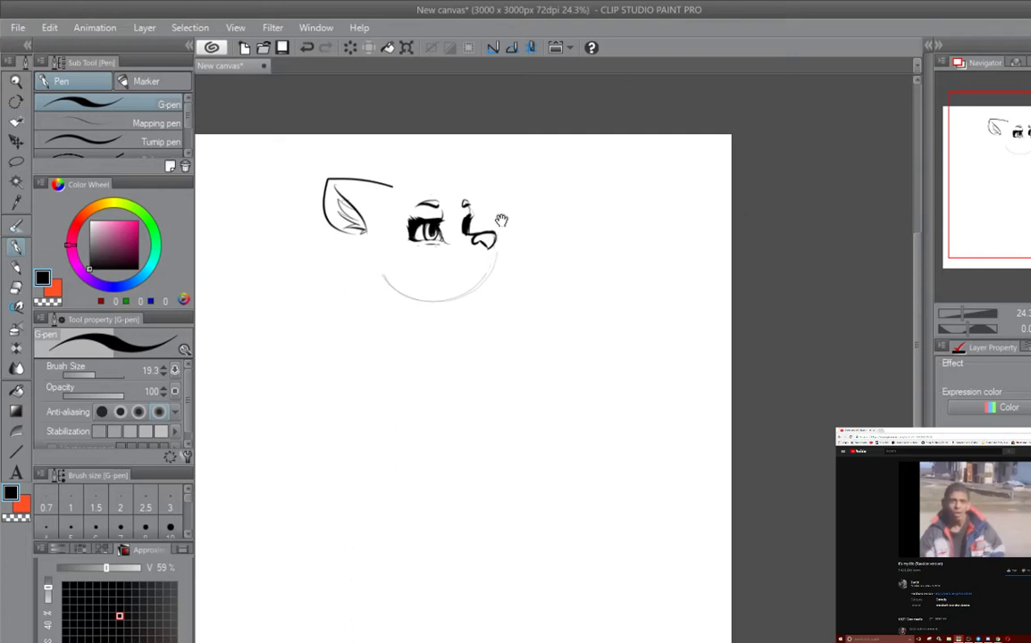
pyautogui.moveTo(451, 175); pyautogui.dragTo(447, 214)
pyautogui.moveTo(462, 178); pyautogui.dragTo(467, 216)
pyautogui.moveTo(431, 171)
pyautogui.mouseDown()
pyautogui.moveTo(380, 254)
pyautogui.moveTo(374, 249)
pyautogui.moveTo(386, 259)
pyautogui.mouseUp()
pyautogui.moveTo(393, 184)
pyautogui.mouseDown()
pyautogui.moveTo(427, 168)
pyautogui.moveTo(492, 214)
pyautogui.mouseUp()
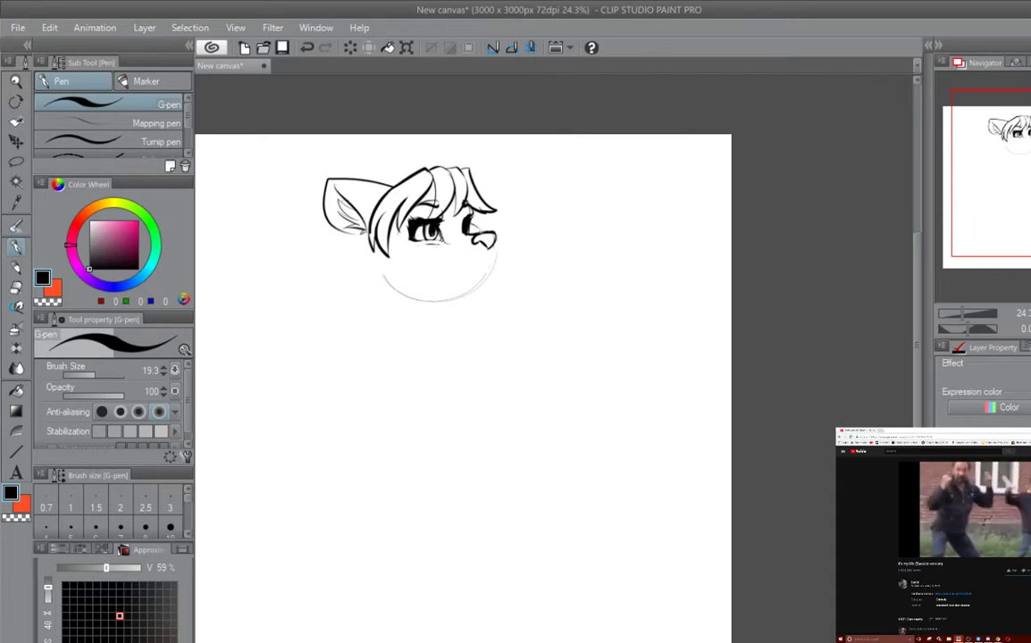
# Step: Add a small fur tuft below the side bangs, undoing the unwanted trial strokes around the ear and cheek
pyautogui.moveTo(420, 206)
pyautogui.mouseDown()
pyautogui.moveTo(368, 257)
pyautogui.moveTo(327, 241)
pyautogui.moveTo(336, 257)
pyautogui.mouseUp()
pyautogui.hotkey('ctrl', 'z')
pyautogui.hotkey('ctrl', 'z')
pyautogui.hotkey('ctrl', 'z')
pyautogui.moveTo(308, 211); pyautogui.dragTo(321, 234)
pyautogui.moveTo(402, 357); pyautogui.dragTo(374, 352)
pyautogui.hotkey('ctrl', 'z')
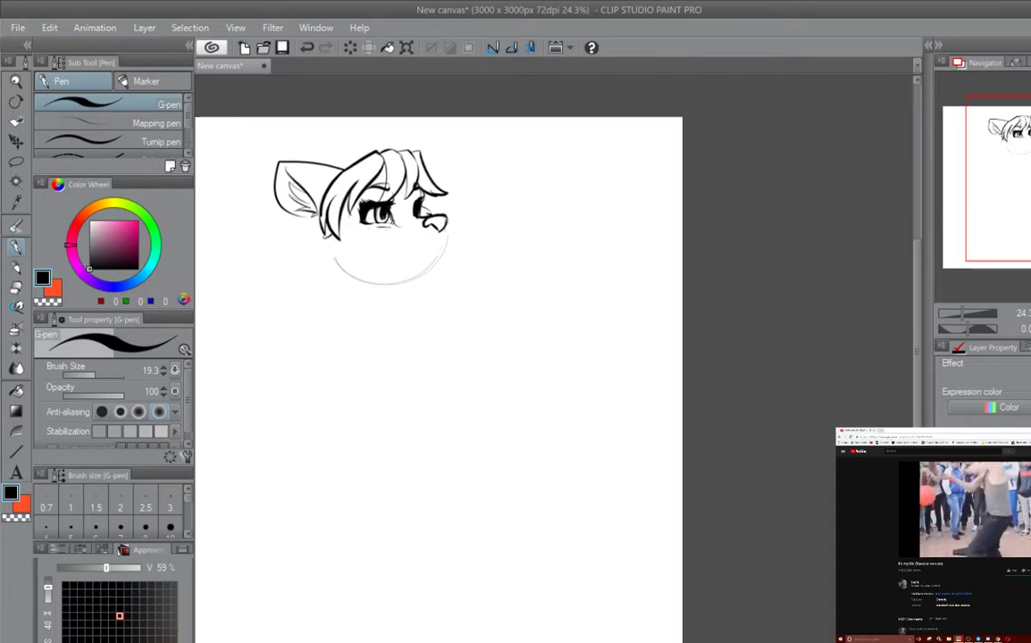
pyautogui.moveTo(292, 210); pyautogui.dragTo(302, 224)
pyautogui.hotkey('ctrl', 'z')
# Step: Draw the crown of the hair as a thick arc above the bangs and rough in tufts behind it
pyautogui.moveTo(442, 345); pyautogui.dragTo(469, 396)
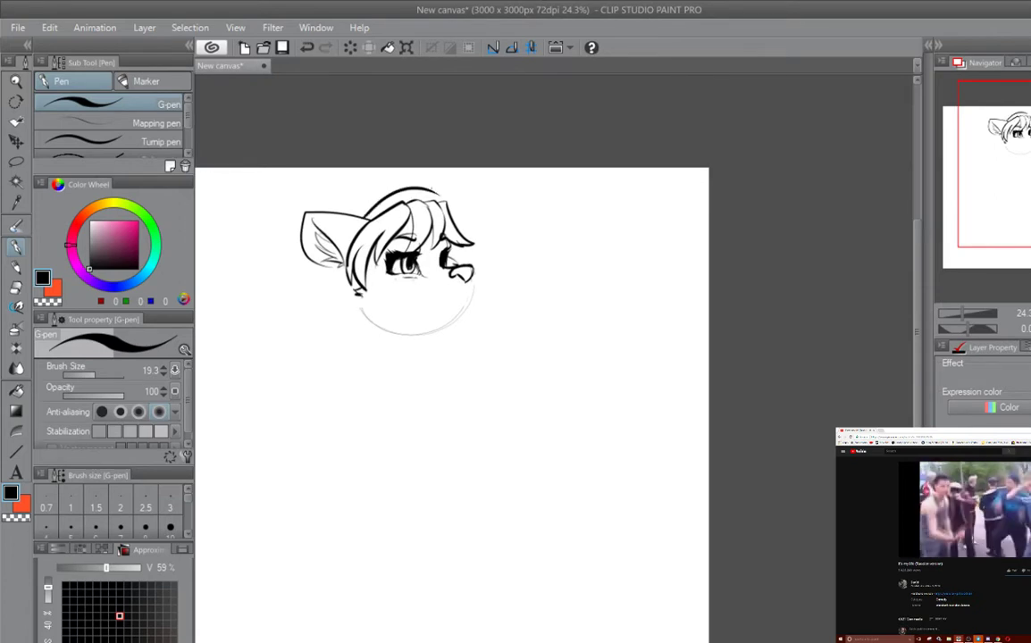
pyautogui.moveTo(439, 199); pyautogui.dragTo(355, 204)
pyautogui.hotkey('ctrl', 'z')
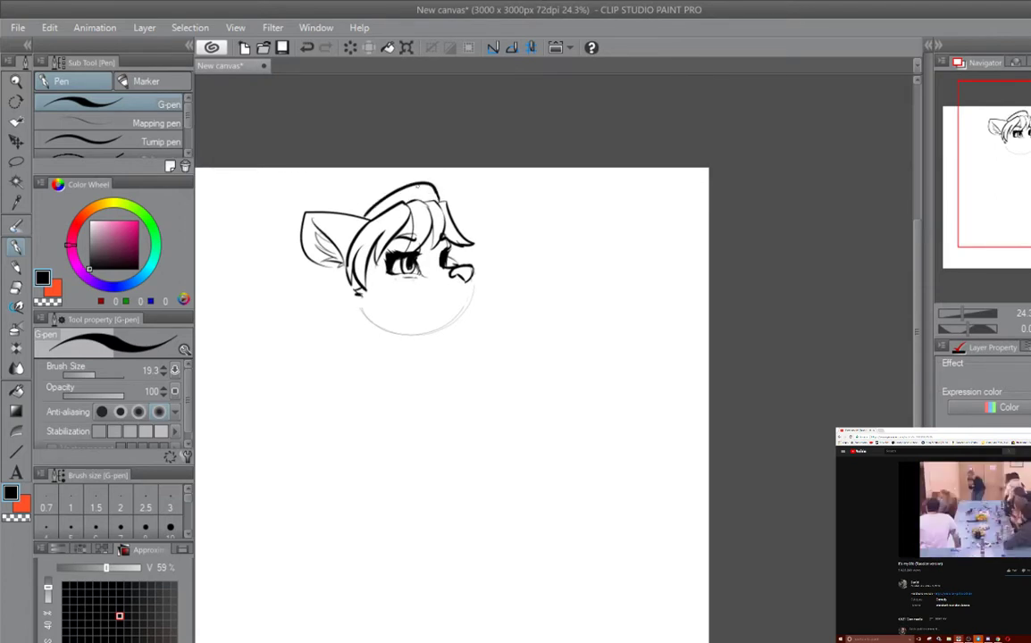
pyautogui.moveTo(352, 272)
pyautogui.mouseDown()
pyautogui.moveTo(329, 217)
pyautogui.moveTo(359, 205)
pyautogui.moveTo(313, 225)
pyautogui.moveTo(340, 295)
pyautogui.mouseUp()
pyautogui.hotkey('ctrl', 'z')
pyautogui.hotkey('ctrl', 'z')
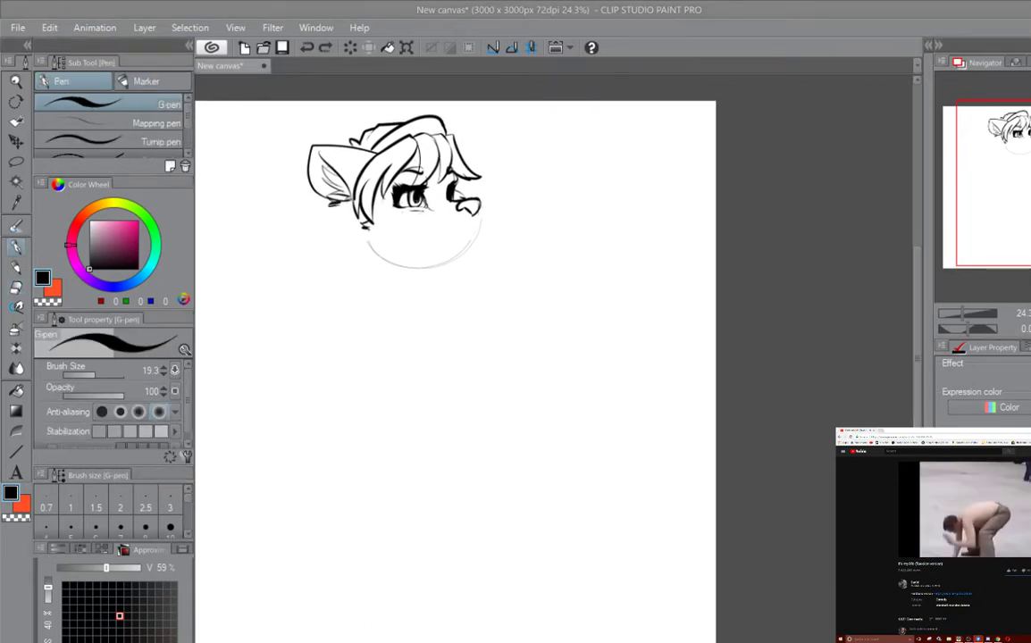
# Step: Open the blue fox character picture as a reference, look at it and close it
pyautogui.click(17, 28)
pyautogui.click(57, 88)
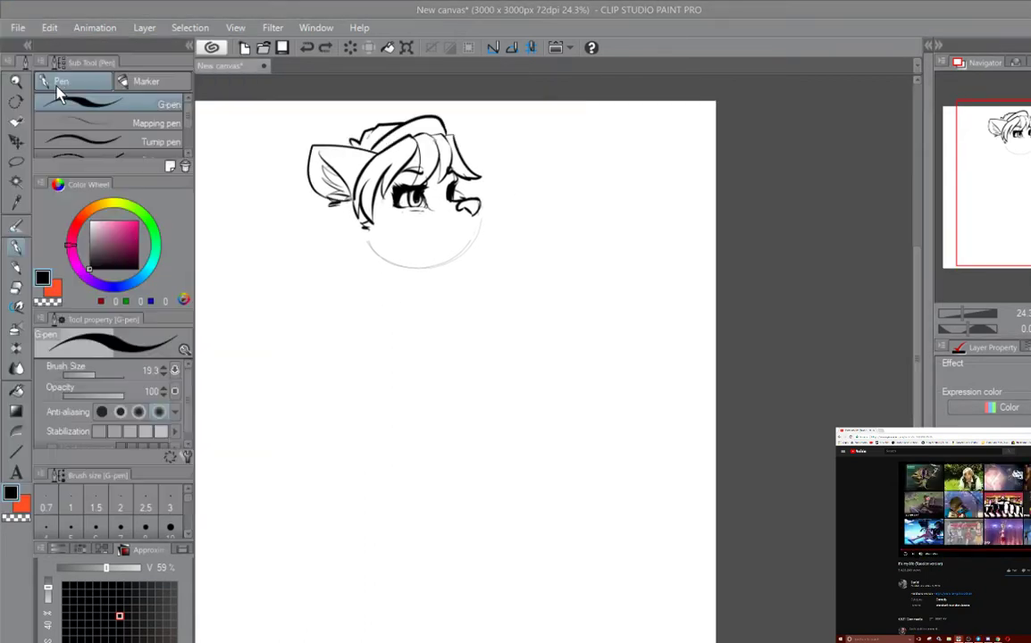
pyautogui.doubleClick(179, 214)
pyautogui.hotkey('ctrl', 'w')
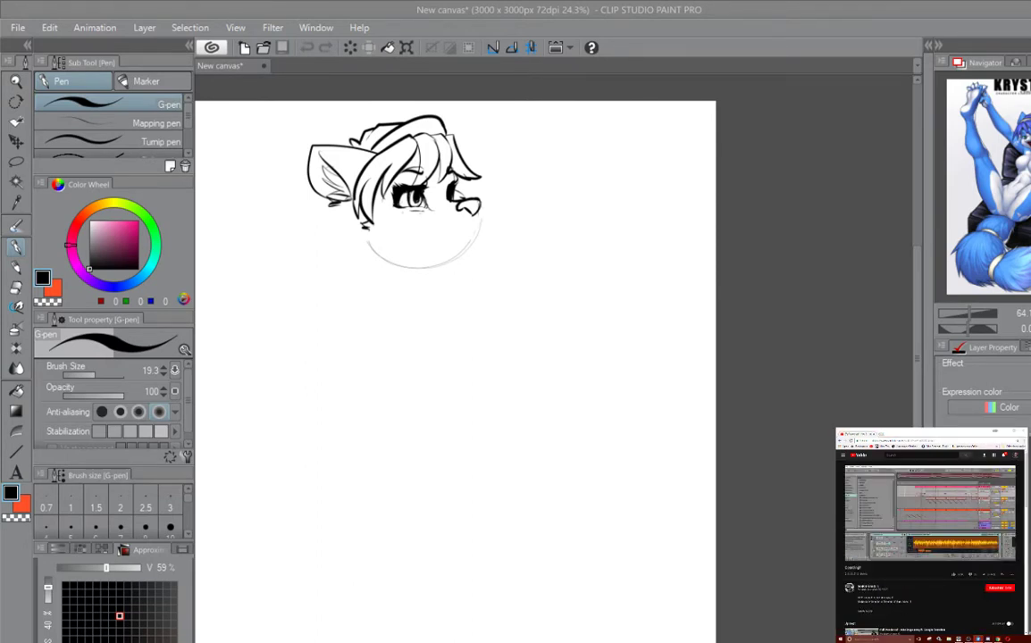
# Step: Redraw the hair behind the crown as spiky strands above the ear
pyautogui.click(803, 256)
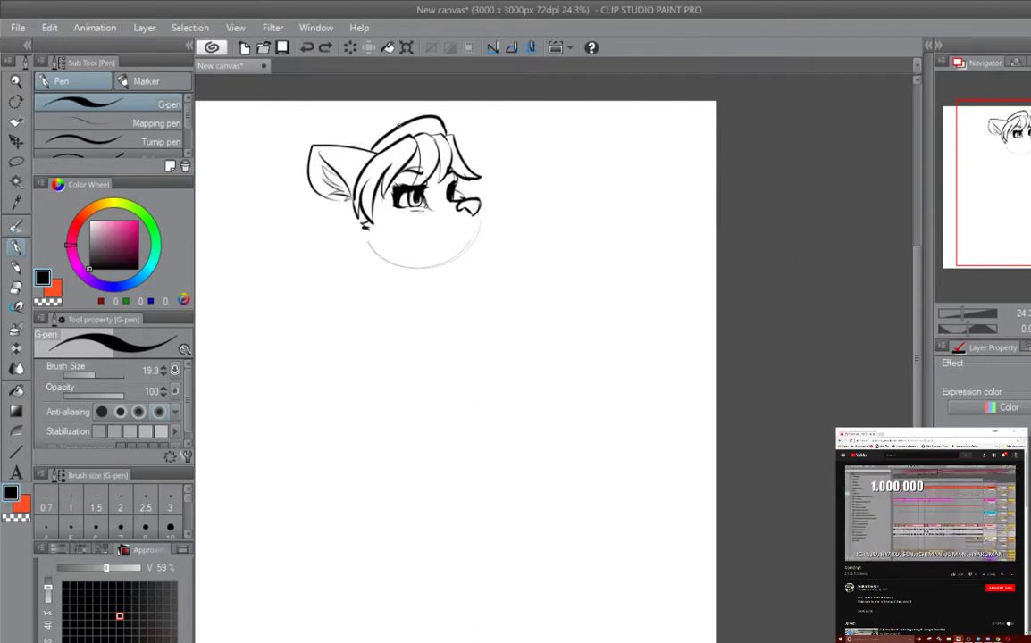
pyautogui.moveTo(361, 140); pyautogui.dragTo(398, 118)
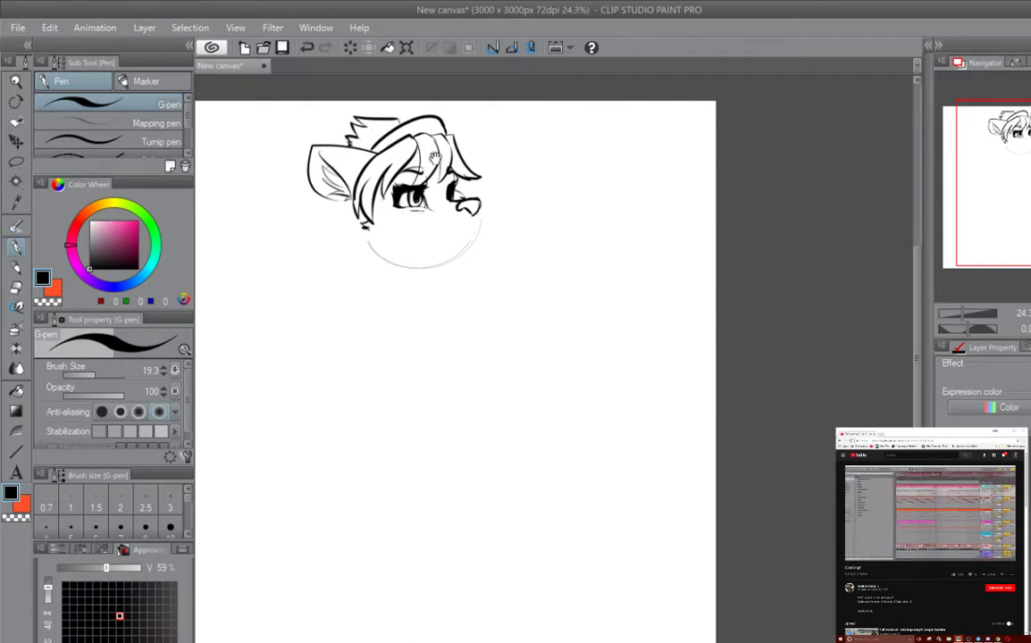
pyautogui.moveTo(346, 145); pyautogui.dragTo(353, 116)
# Step: Redraw the ear with a longer pointed tip, erasing the old outline and inner fur strokes
pyautogui.moveTo(434, 166); pyautogui.dragTo(461, 175)
pyautogui.moveTo(339, 157); pyautogui.dragTo(342, 184)
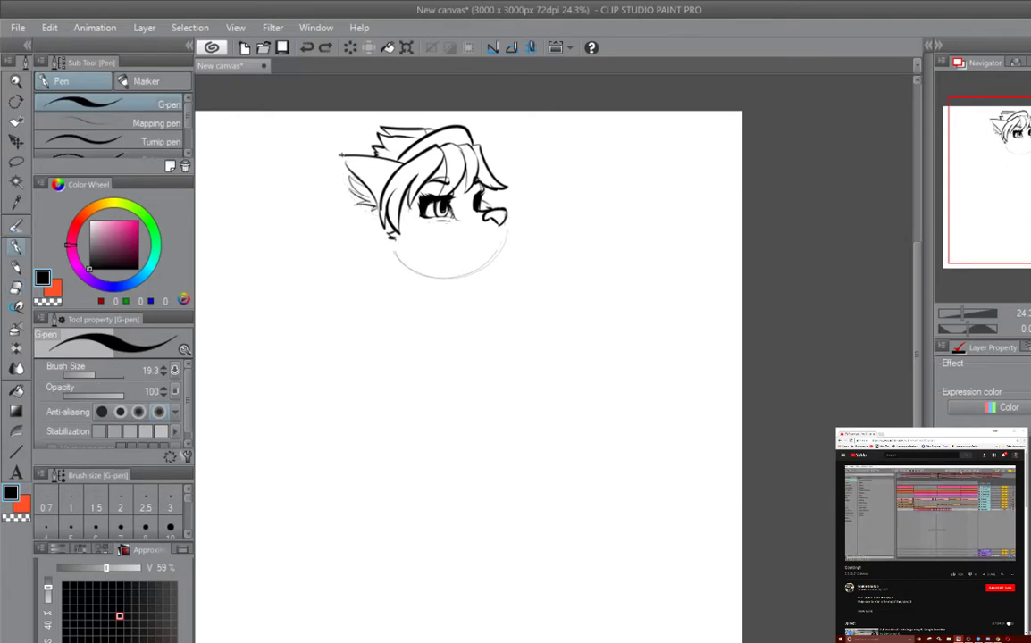
pyautogui.moveTo(342, 143); pyautogui.dragTo(295, 192)
pyautogui.moveTo(447, 357); pyautogui.dragTo(393, 338)
pyautogui.press('e')
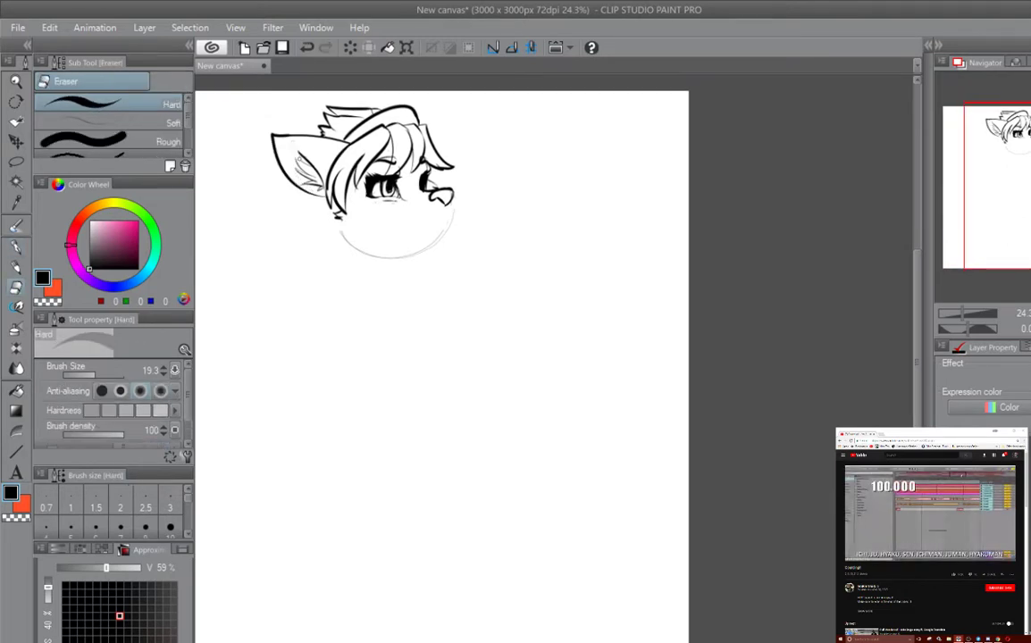
pyautogui.moveTo(268, 134)
pyautogui.mouseDown()
pyautogui.moveTo(285, 174)
pyautogui.moveTo(297, 168)
pyautogui.mouseUp()
pyautogui.press('p')
pyautogui.moveTo(265, 131); pyautogui.dragTo(268, 136)
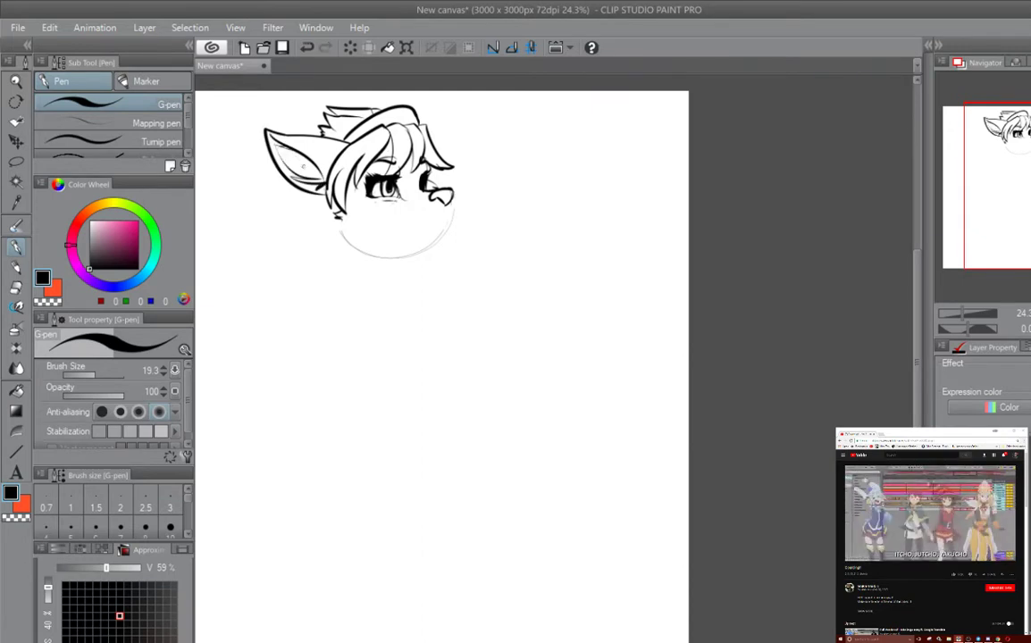
# Step: Add a small spike on top of the hair and erase the remaining lower arc of the head circle
pyautogui.moveTo(409, 202)
pyautogui.mouseDown()
pyautogui.moveTo(404, 238)
pyautogui.moveTo(386, 149)
pyautogui.mouseUp()
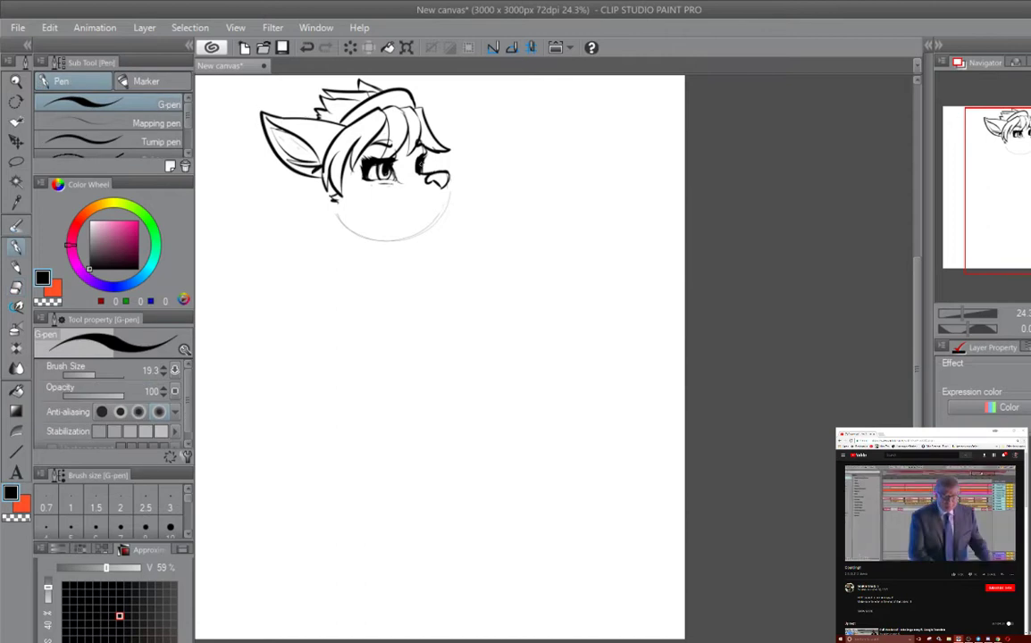
pyautogui.moveTo(465, 223); pyautogui.dragTo(520, 225)
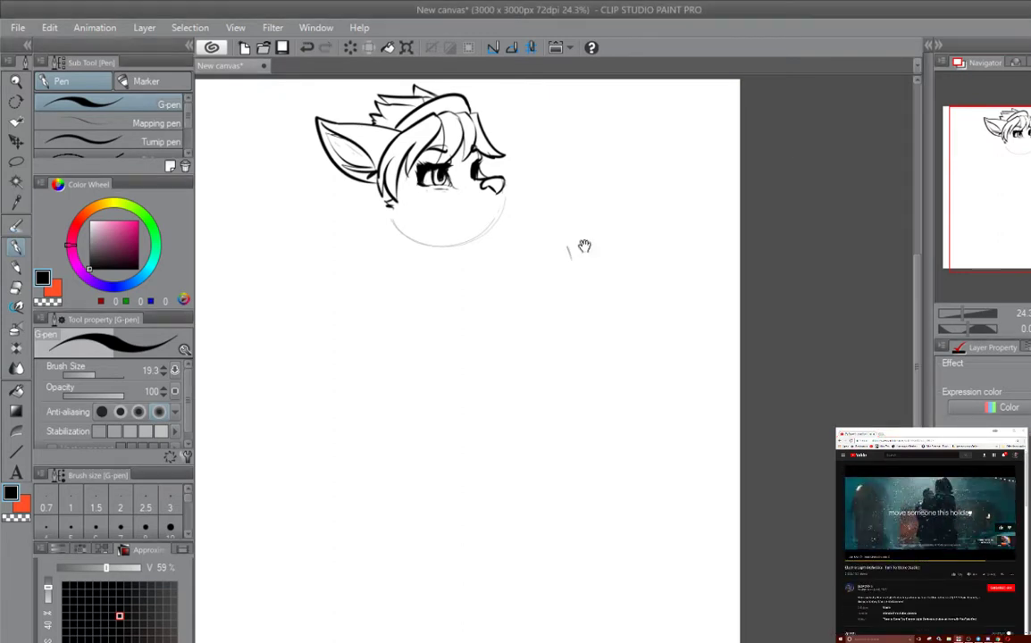
pyautogui.press('e')
pyautogui.moveTo(420, 236)
pyautogui.mouseDown()
pyautogui.moveTo(482, 268)
pyautogui.moveTo(478, 234)
pyautogui.mouseUp()
pyautogui.press('p')
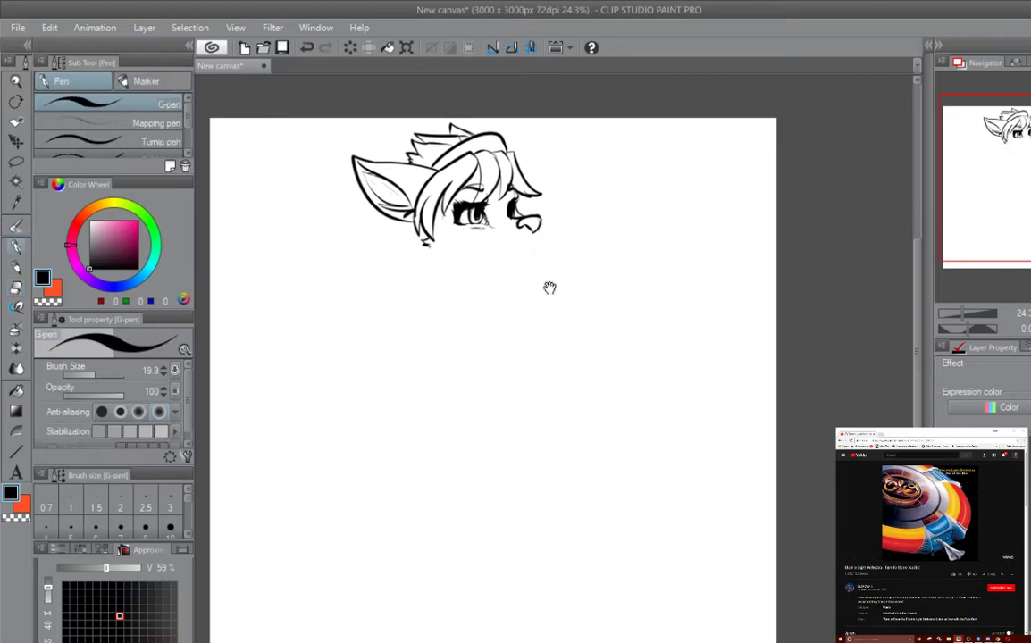
# Step: Draw the front of the muzzle as a curve running down from the nose, undoing the first trial stroke
pyautogui.moveTo(551, 287); pyautogui.dragTo(508, 280)
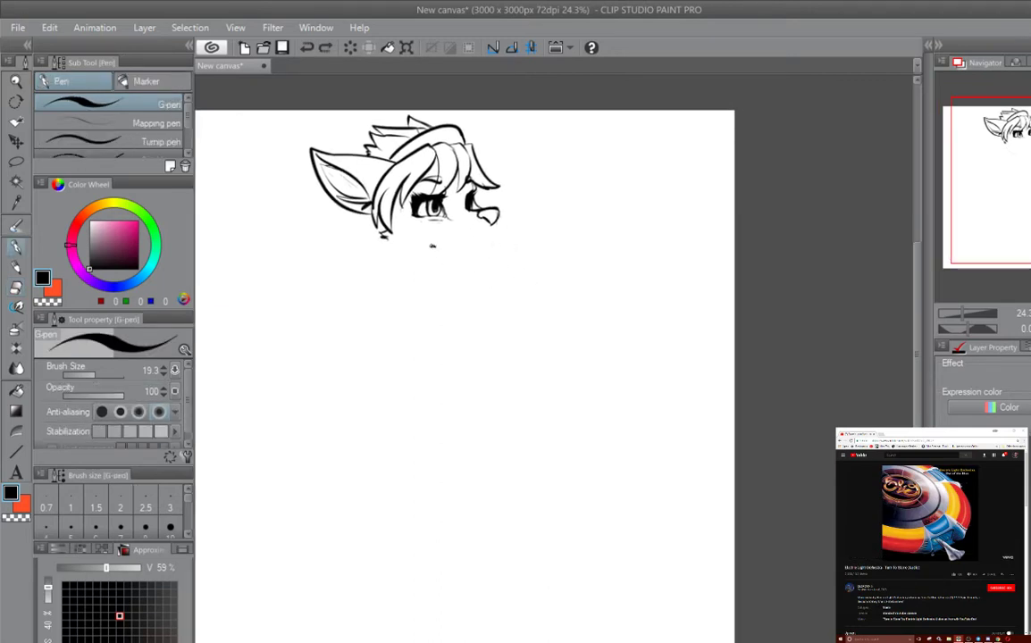
pyautogui.moveTo(434, 248); pyautogui.dragTo(490, 241)
pyautogui.hotkey('ctrl', 'z')
pyautogui.moveTo(483, 208); pyautogui.dragTo(480, 254)
# Step: Flip the canvas view horizontally and sketch the smiling mouth line with a cheek crease and chin strokes
pyautogui.press('h')
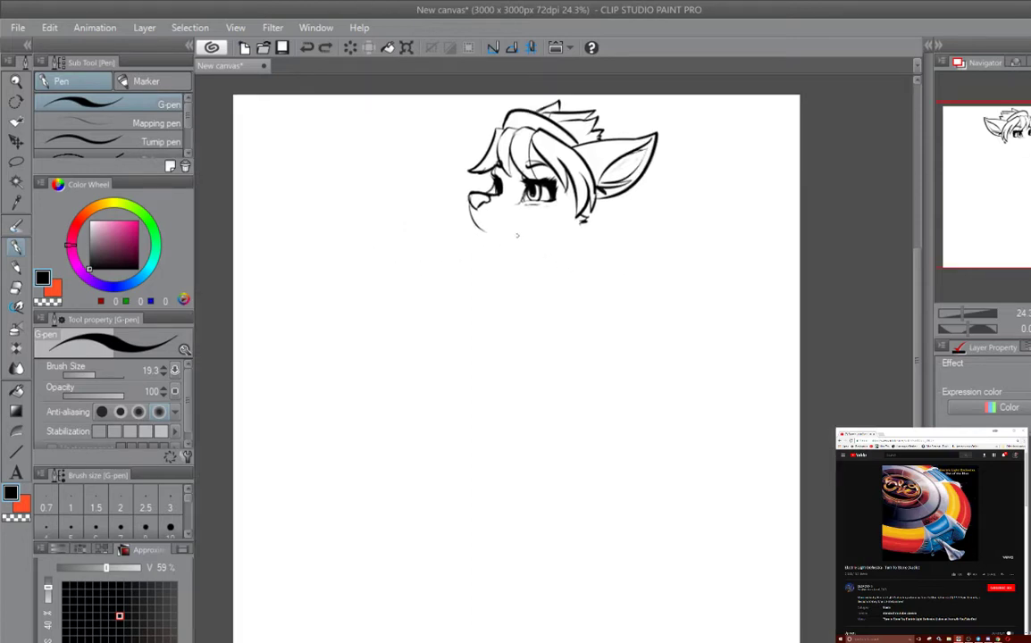
pyautogui.moveTo(537, 233); pyautogui.dragTo(497, 237)
pyautogui.moveTo(525, 220); pyautogui.dragTo(548, 214)
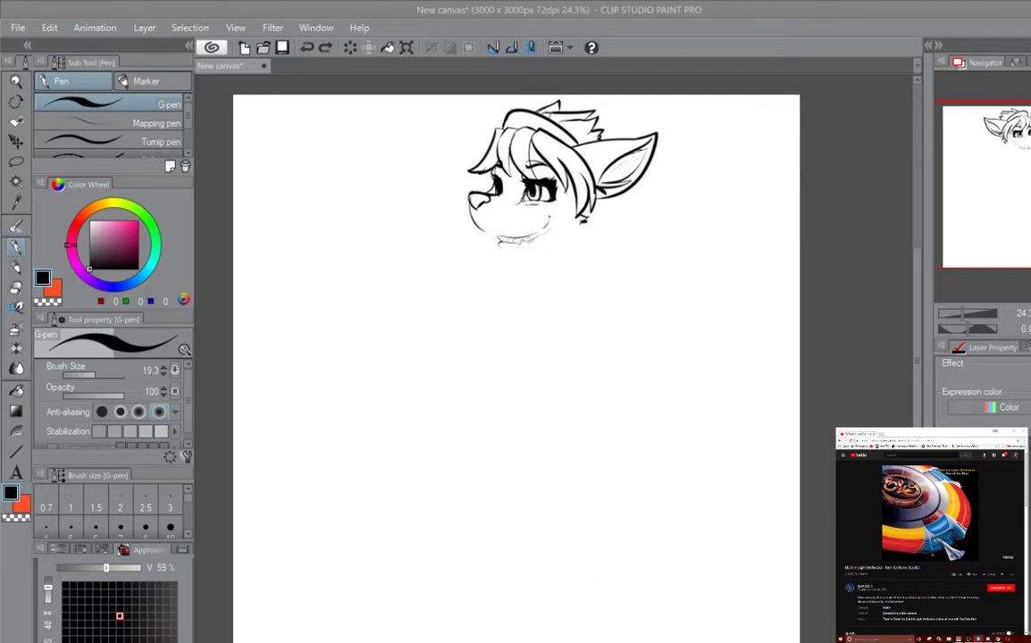
# Step: Erase the near eye's filled iris and the cheek crease, then redraw the iris outline and mark the smile corner with a dark spot
pyautogui.press('e')
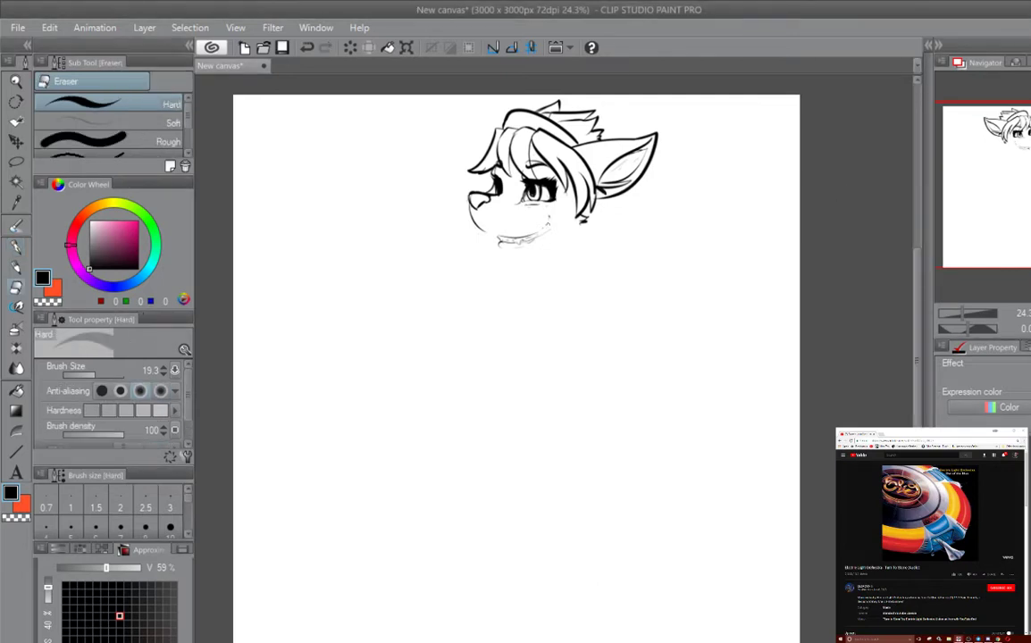
pyautogui.moveTo(525, 290); pyautogui.dragTo(495, 304)
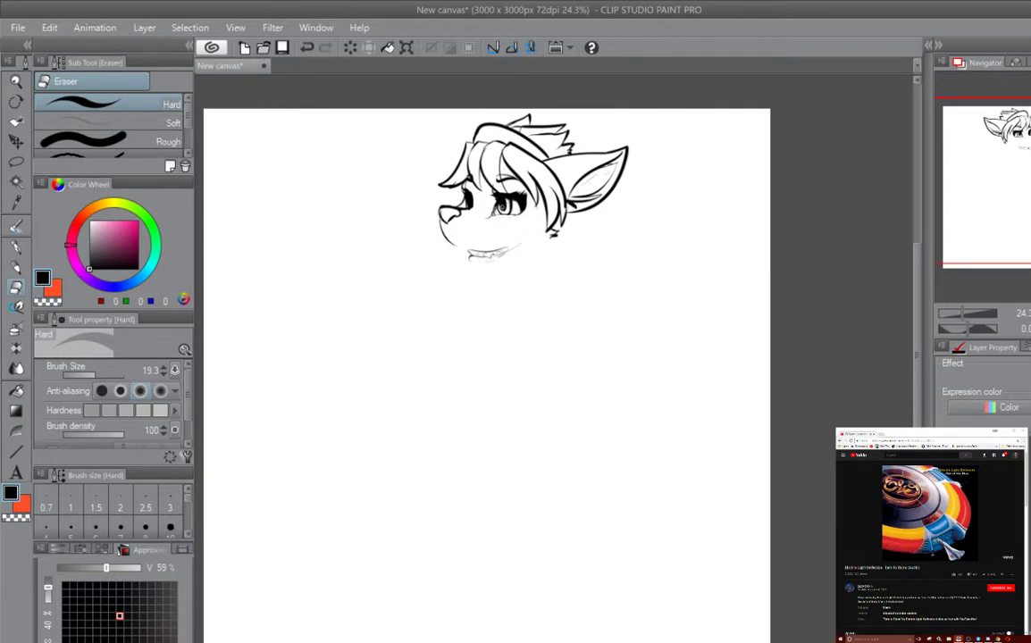
pyautogui.press('p')
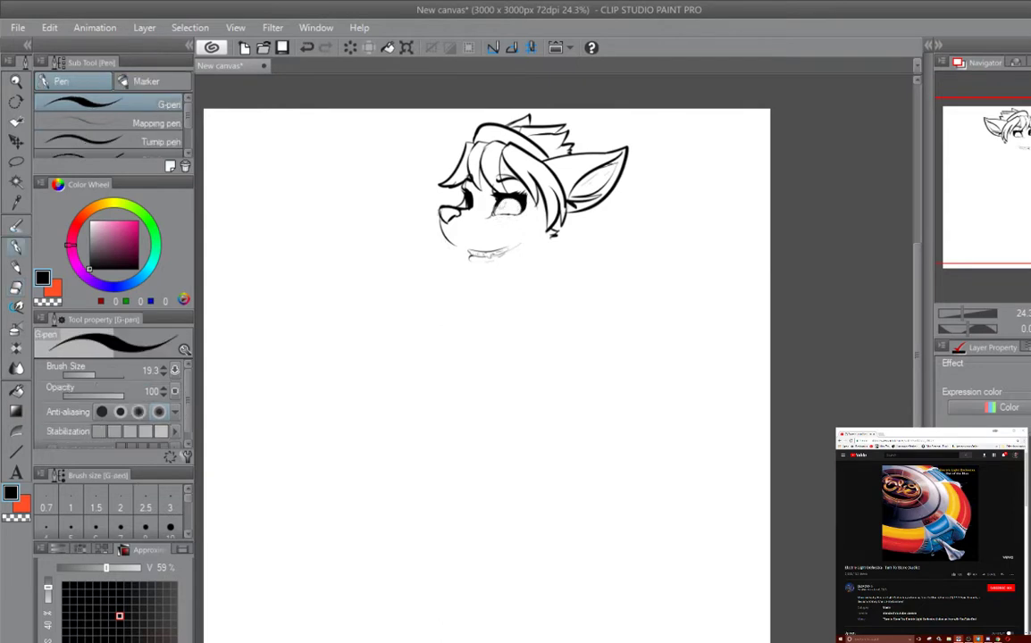
pyautogui.moveTo(479, 273); pyautogui.dragTo(437, 260)
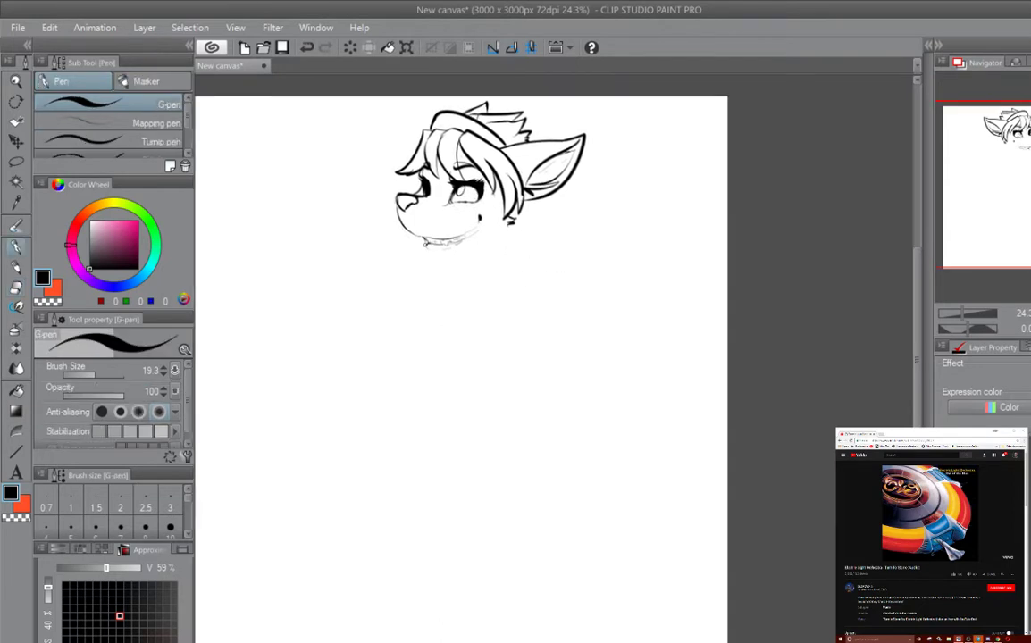
# Step: Draw the lower jaw from the chin up to the hair and shape the open smiling mouth up to the cheek spot
pyautogui.hotkey('ctrl', 'z')
pyautogui.moveTo(437, 260); pyautogui.dragTo(389, 271)
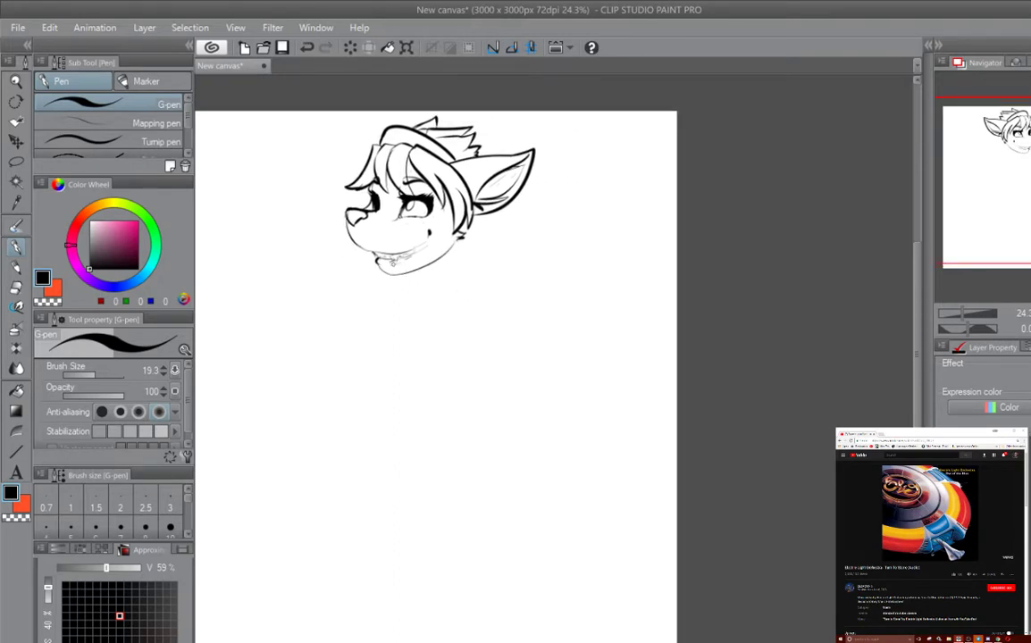
pyautogui.hotkey('ctrl', 'y')
pyautogui.moveTo(389, 272); pyautogui.dragTo(378, 277)
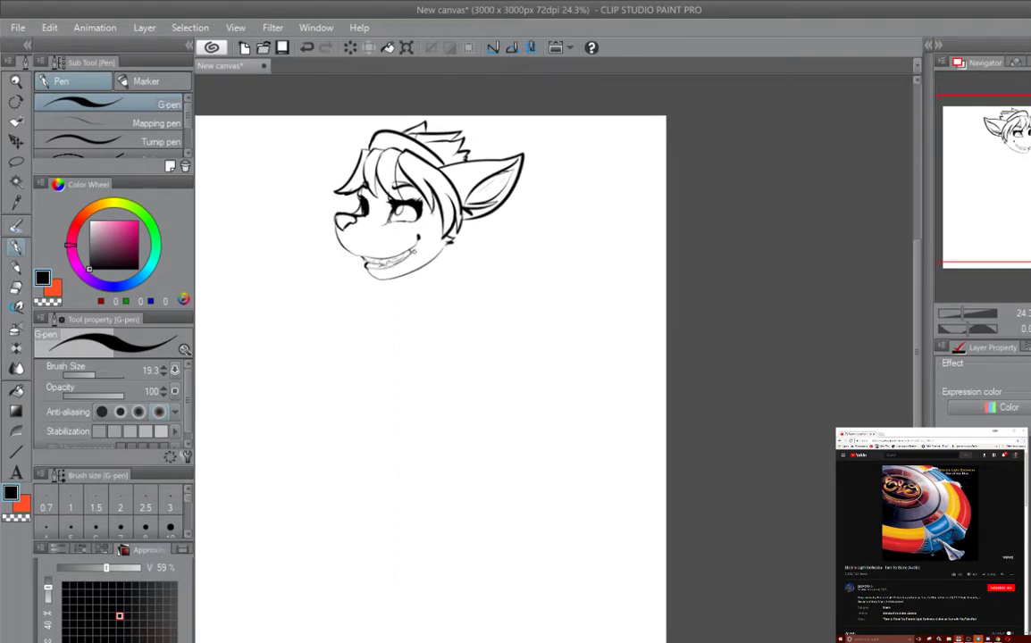
pyautogui.moveTo(465, 286)
pyautogui.mouseDown()
pyautogui.moveTo(464, 307)
pyautogui.moveTo(453, 309)
pyautogui.mouseUp()
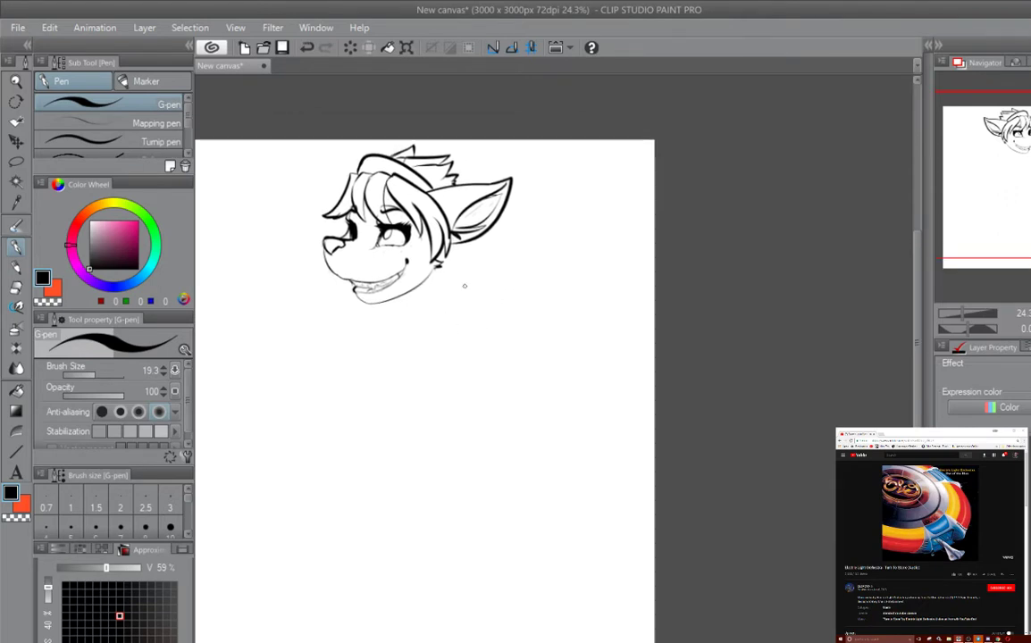
# Step: Add jagged fur tufts on the cheek below the ear and behind the jaw
pyautogui.moveTo(459, 243)
pyautogui.mouseDown()
pyautogui.moveTo(475, 267)
pyautogui.moveTo(454, 286)
pyautogui.moveTo(458, 297)
pyautogui.moveTo(442, 295)
pyautogui.moveTo(456, 303)
pyautogui.mouseUp()
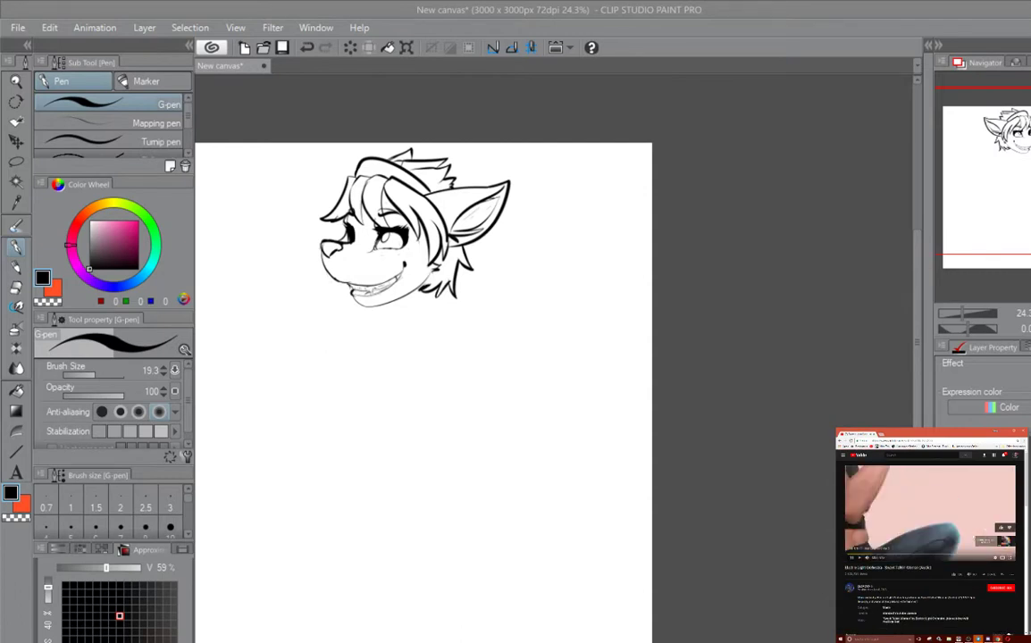
pyautogui.hotkey('ctrl', 'z')
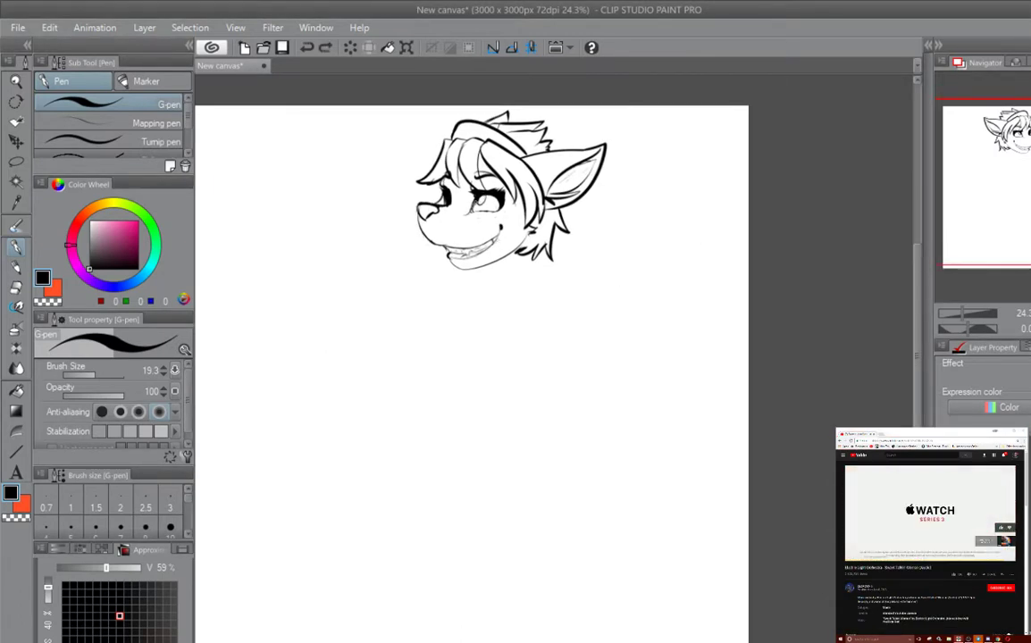
pyautogui.scroll(-1, 472, 358)
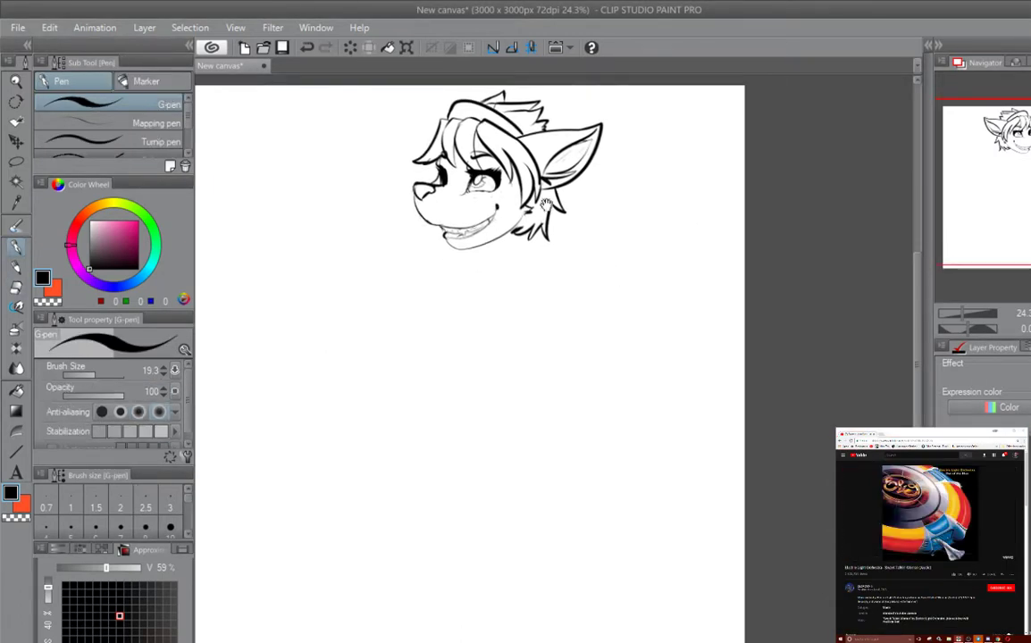
# Step: Redraw the irises and pupils of both eyes, clearing the far eye's filled area, and darken the mouth and teeth lines
pyautogui.scroll(-1, 472, 357)
pyautogui.press('e')
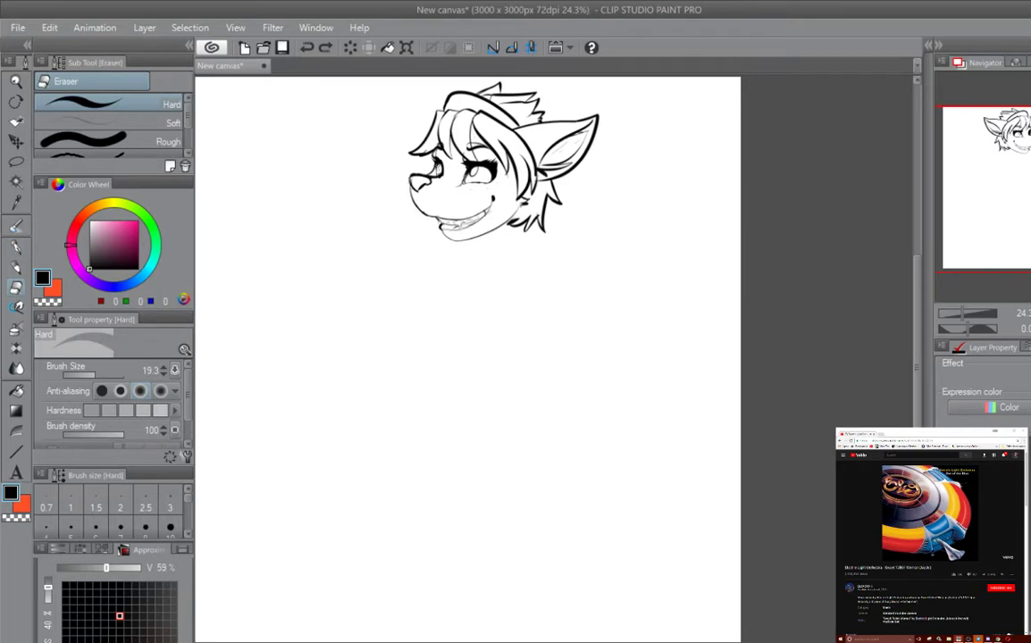
pyautogui.press('p')
pyautogui.hscroll(1, 384, 198)
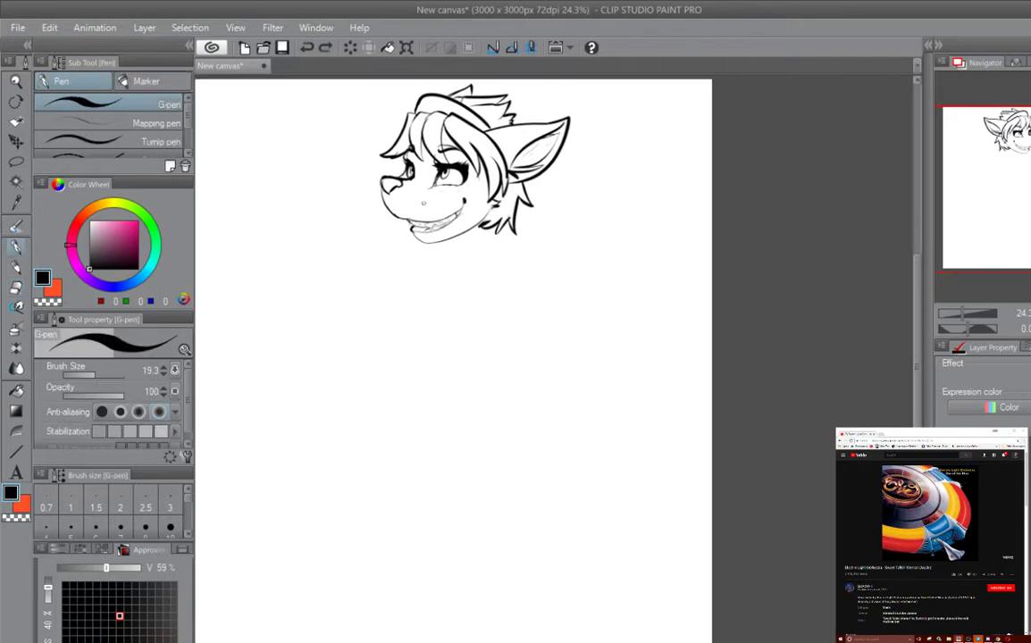
pyautogui.hscroll(1, 446, 357)
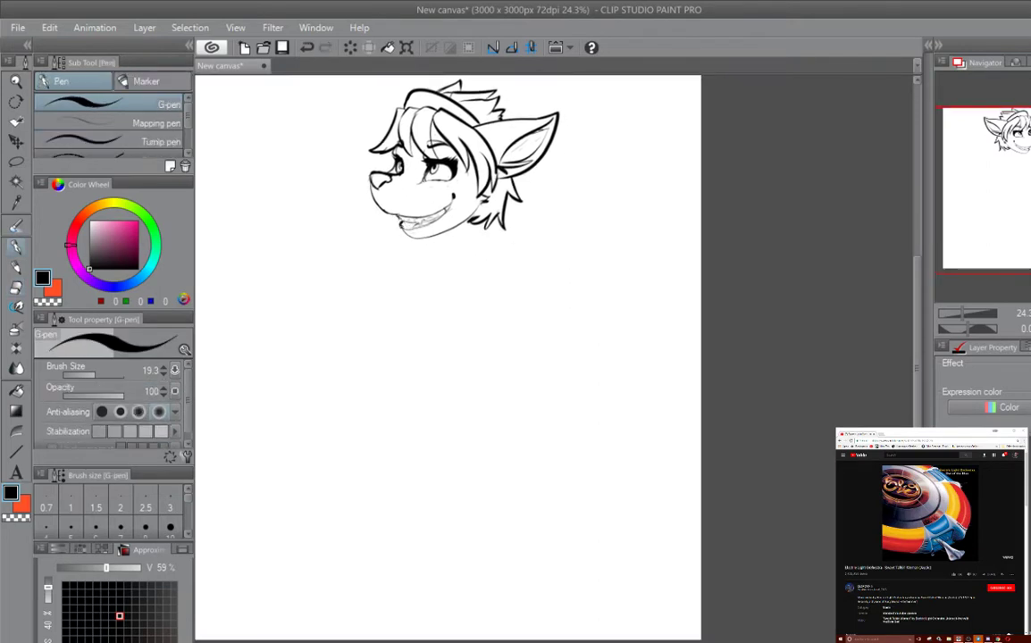
pyautogui.hscroll(1, 447, 358)
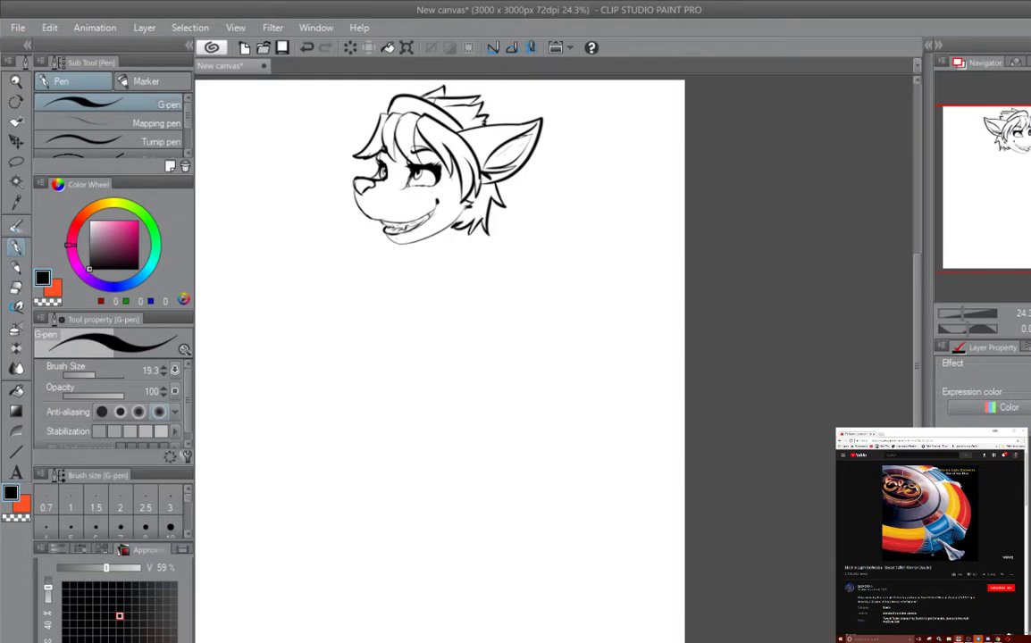
pyautogui.moveTo(454, 284); pyautogui.dragTo(442, 291)
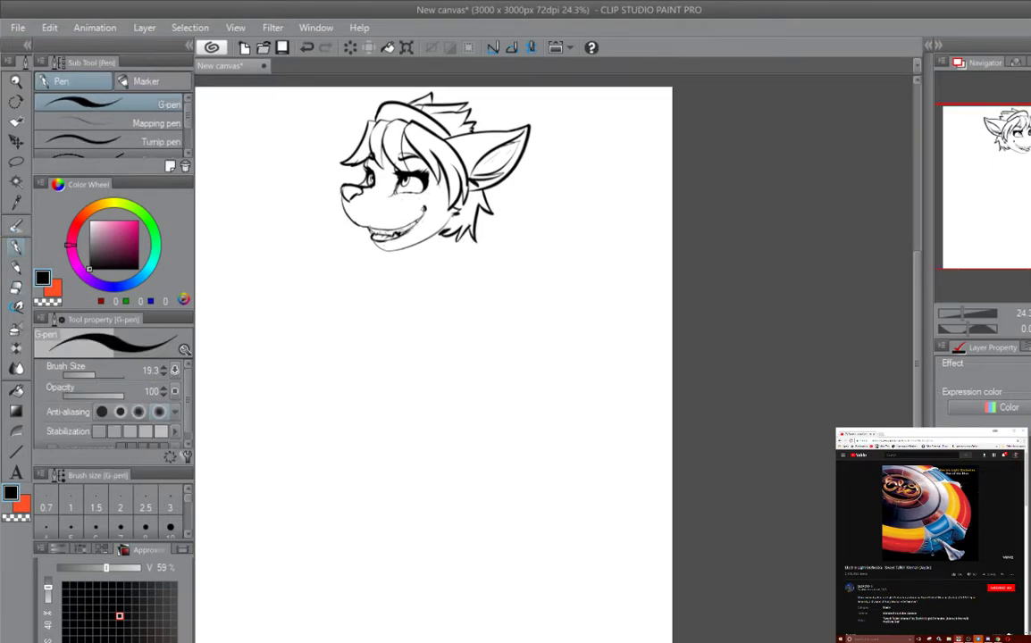
# Step: Sketch the neck under the jaw, then lasso it and transform it slightly back from the chin
pyautogui.moveTo(430, 235); pyautogui.dragTo(436, 216)
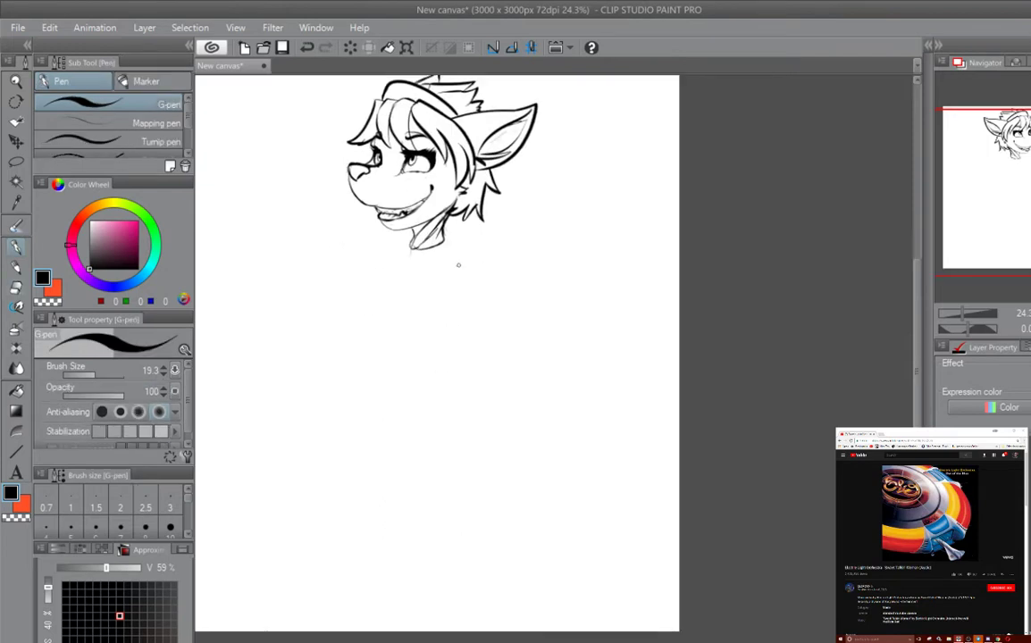
pyautogui.press('m')
pyautogui.click(472, 237)
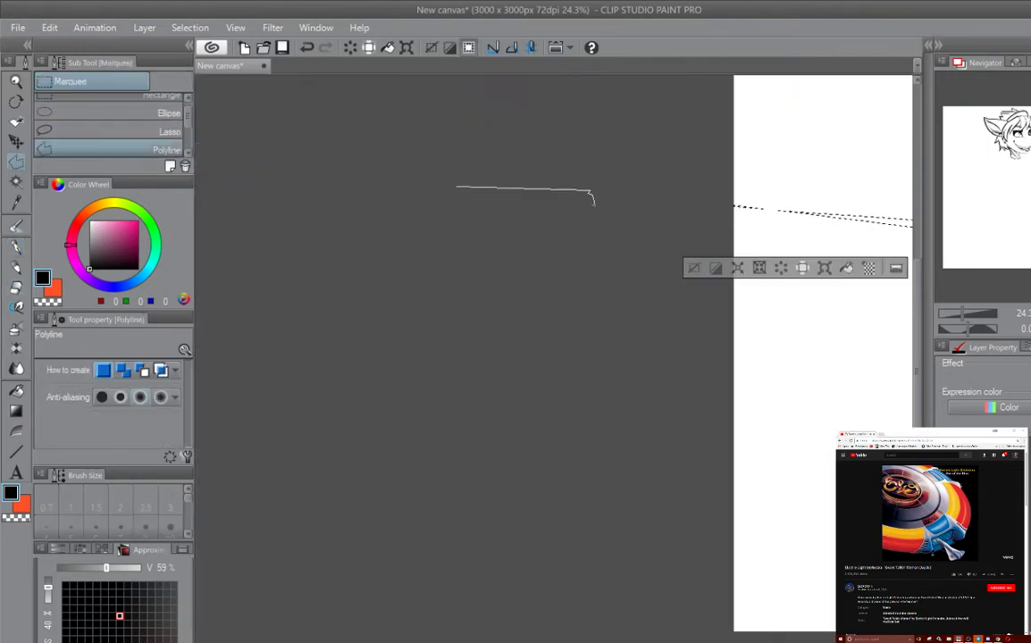
pyautogui.hotkey('ctrl', 'd')
pyautogui.click(161, 131)
pyautogui.hotkey('ctrl', 't')
pyautogui.moveTo(458, 314)
pyautogui.mouseDown()
pyautogui.moveTo(407, 268)
pyautogui.moveTo(472, 302)
pyautogui.moveTo(466, 291)
pyautogui.mouseUp()
pyautogui.press('Return')
pyautogui.hotkey('ctrl', 'd')
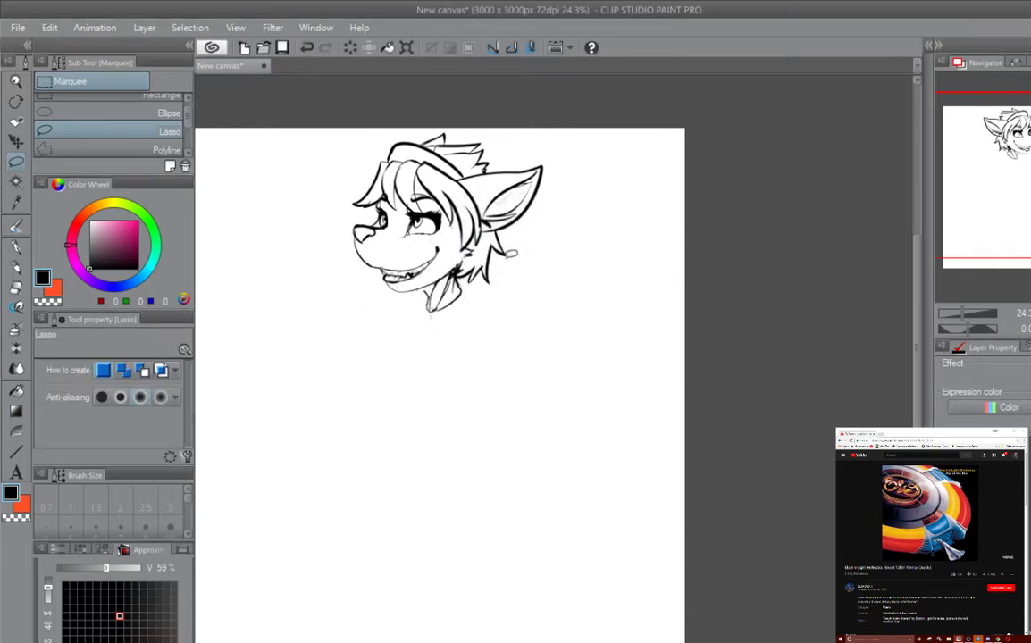
# Step: Sketch the neck base and shoulder lines with a circle for the near shoulder and an oval for the far shoulder
pyautogui.press('p')
pyautogui.scroll(-2, 531, 299)
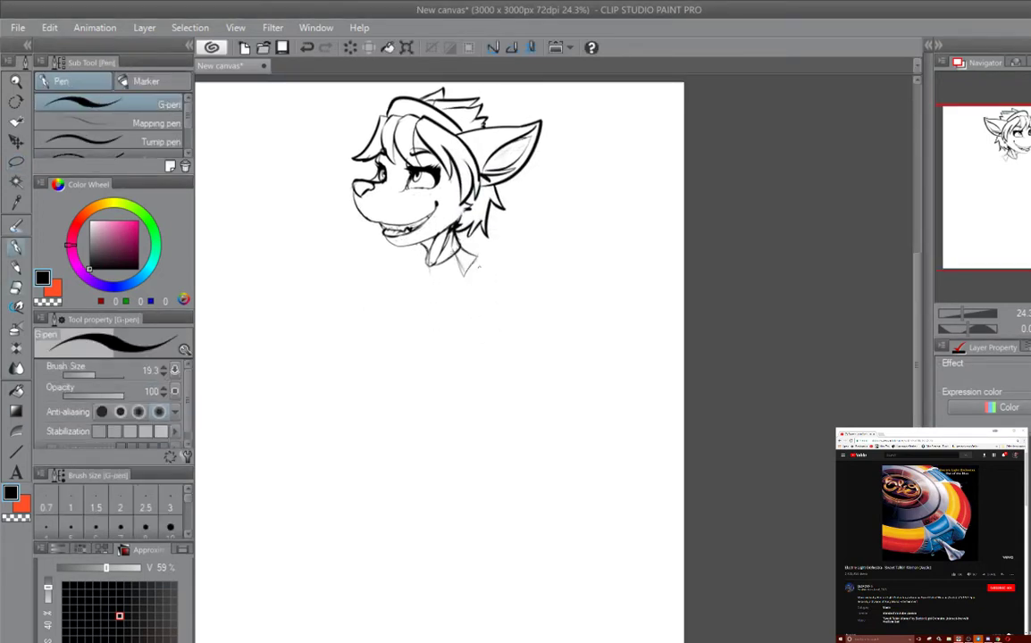
pyautogui.scroll(-1, 439, 357)
pyautogui.moveTo(451, 241); pyautogui.dragTo(446, 246)
pyautogui.hscroll(-2, 447, 357)
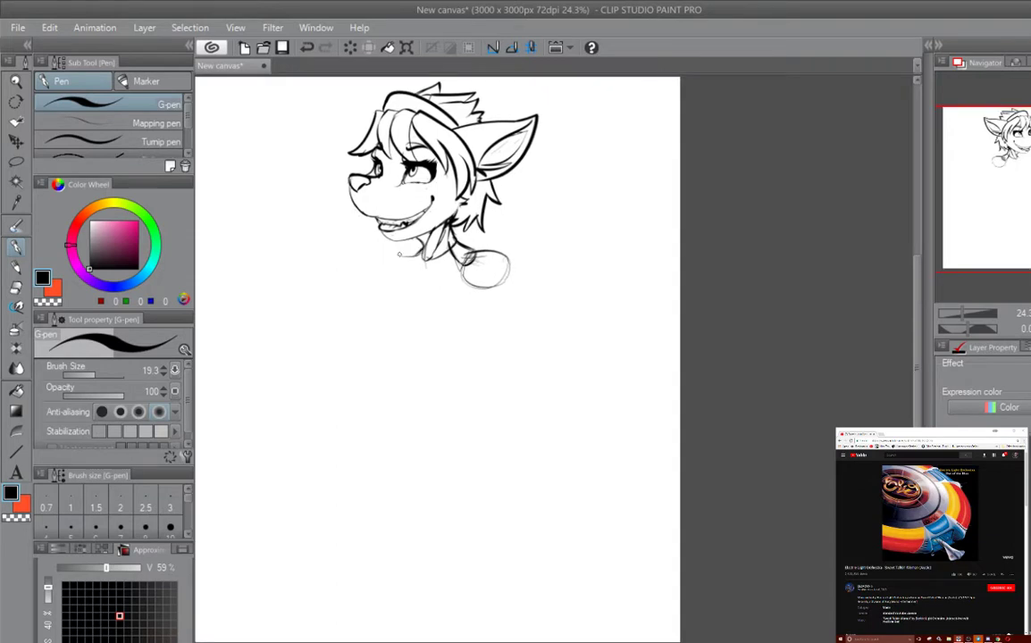
pyautogui.moveTo(353, 250)
pyautogui.mouseDown()
pyautogui.moveTo(384, 219)
pyautogui.moveTo(442, 209)
pyautogui.mouseUp()
pyautogui.hscroll(2, 447, 357)
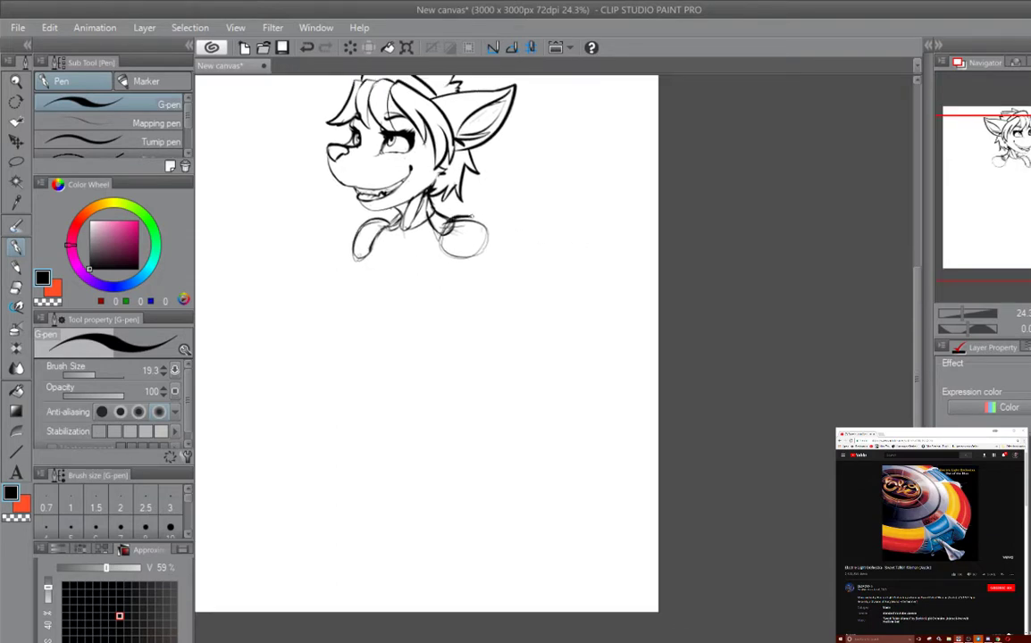
# Step: Erase the far shoulder's oval, redraw it as a sloping shoulder line, and add the collarbone lines
pyautogui.press('e')
pyautogui.moveTo(320, 234); pyautogui.dragTo(344, 208)
pyautogui.press('p')
pyautogui.moveTo(433, 273)
pyautogui.mouseDown()
pyautogui.moveTo(381, 291)
pyautogui.moveTo(391, 244)
pyautogui.mouseUp()
pyautogui.moveTo(488, 219); pyautogui.dragTo(436, 187)
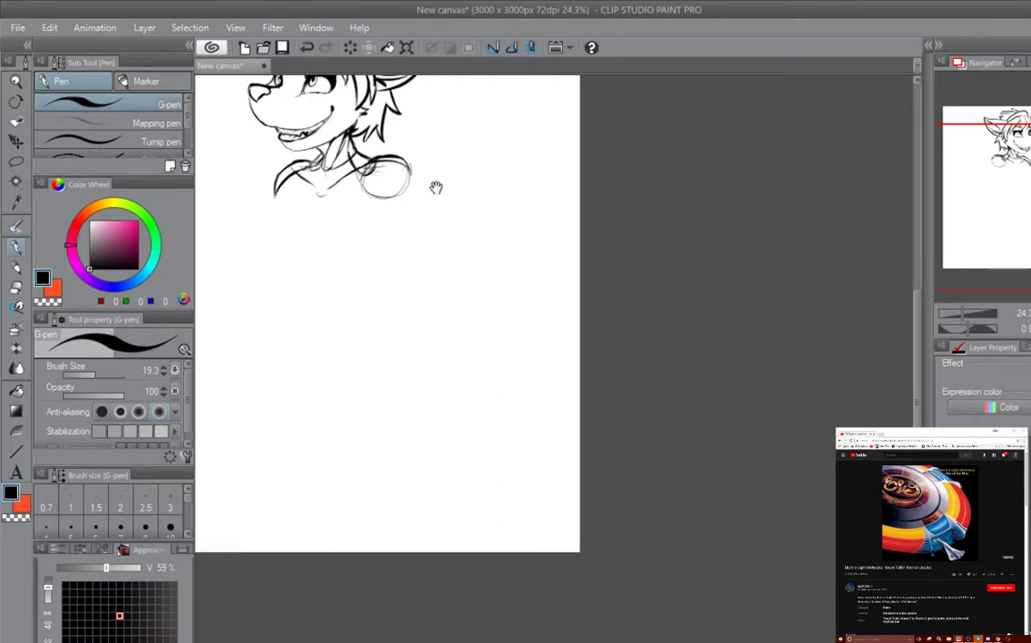
# Step: Block in the upper torso with chest outlines running down from both shoulders
pyautogui.moveTo(330, 149); pyautogui.dragTo(317, 196)
pyautogui.moveTo(255, 171)
pyautogui.mouseDown()
pyautogui.moveTo(251, 199)
pyautogui.moveTo(323, 198)
pyautogui.mouseUp()
pyautogui.moveTo(346, 175); pyautogui.dragTo(348, 268)
pyautogui.moveTo(531, 316)
pyautogui.mouseDown()
pyautogui.moveTo(624, 269)
pyautogui.moveTo(631, 230)
pyautogui.mouseUp()
# Step: Draw a long curved guideline down the body, two slanted ovals for the hips, and a small circle at the belly
pyautogui.moveTo(425, 174); pyautogui.dragTo(467, 334)
pyautogui.moveTo(535, 330); pyautogui.dragTo(491, 393)
pyautogui.moveTo(398, 344); pyautogui.dragTo(460, 402)
pyautogui.moveTo(436, 279); pyautogui.dragTo(438, 308)
pyautogui.moveTo(446, 358); pyautogui.dragTo(462, 391)
# Step: Sketch the ribcage and midriff guidelines below the chest, undoing the last trial stroke
pyautogui.moveTo(348, 234); pyautogui.dragTo(401, 293)
pyautogui.moveTo(402, 210); pyautogui.dragTo(442, 262)
pyautogui.moveTo(362, 250); pyautogui.dragTo(378, 290)
pyautogui.moveTo(341, 285)
pyautogui.mouseDown()
pyautogui.moveTo(395, 276)
pyautogui.moveTo(452, 317)
pyautogui.mouseUp()
pyautogui.hotkey('ctrl', 'z')
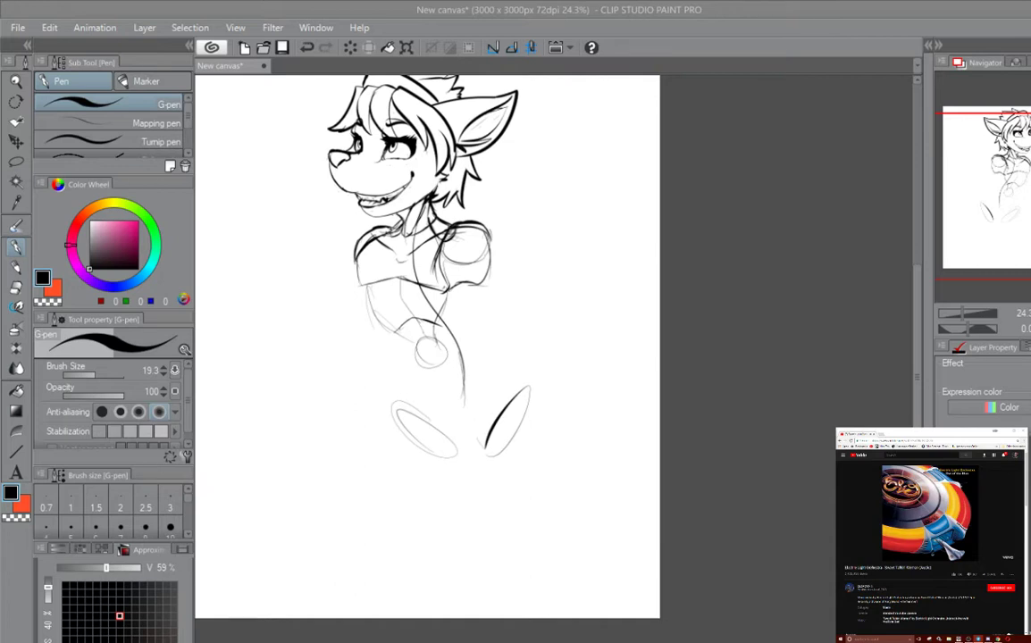
# Step: Draw the torso's near side edge and a jagged lower edge across the midriff above the belly circle
pyautogui.moveTo(501, 340); pyautogui.dragTo(571, 268)
pyautogui.moveTo(435, 296); pyautogui.dragTo(477, 265)
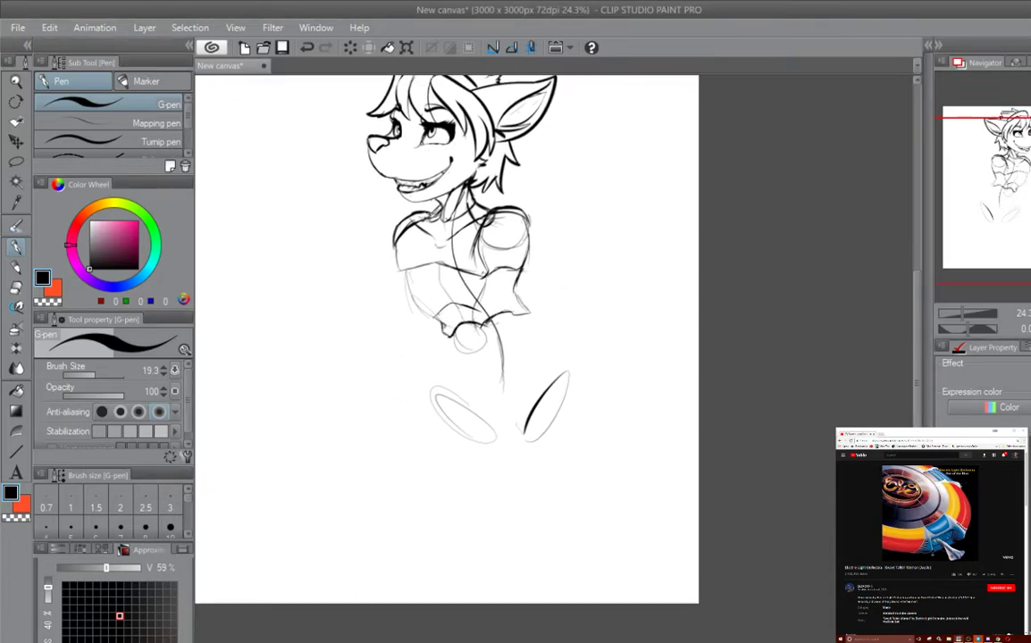
pyautogui.moveTo(501, 340); pyautogui.dragTo(482, 357)
pyautogui.moveTo(380, 268); pyautogui.dragTo(384, 338)
pyautogui.moveTo(375, 255); pyautogui.dragTo(431, 304)
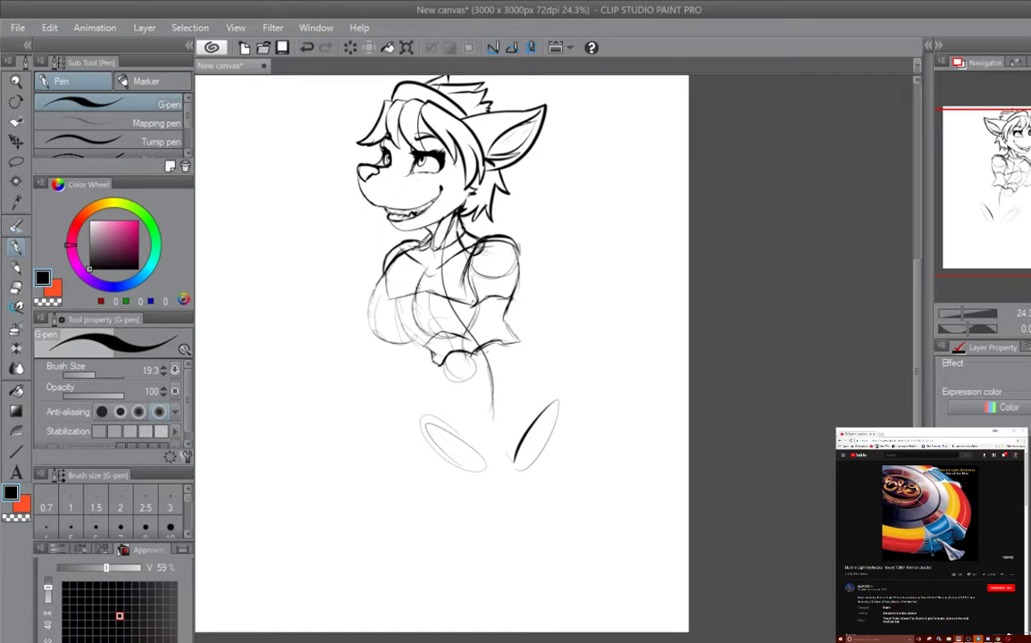
pyautogui.hotkey('ctrl', 'z')
pyautogui.moveTo(373, 268); pyautogui.dragTo(430, 311)
pyautogui.moveTo(369, 272); pyautogui.dragTo(421, 315)
pyautogui.moveTo(429, 268); pyautogui.dragTo(422, 298)
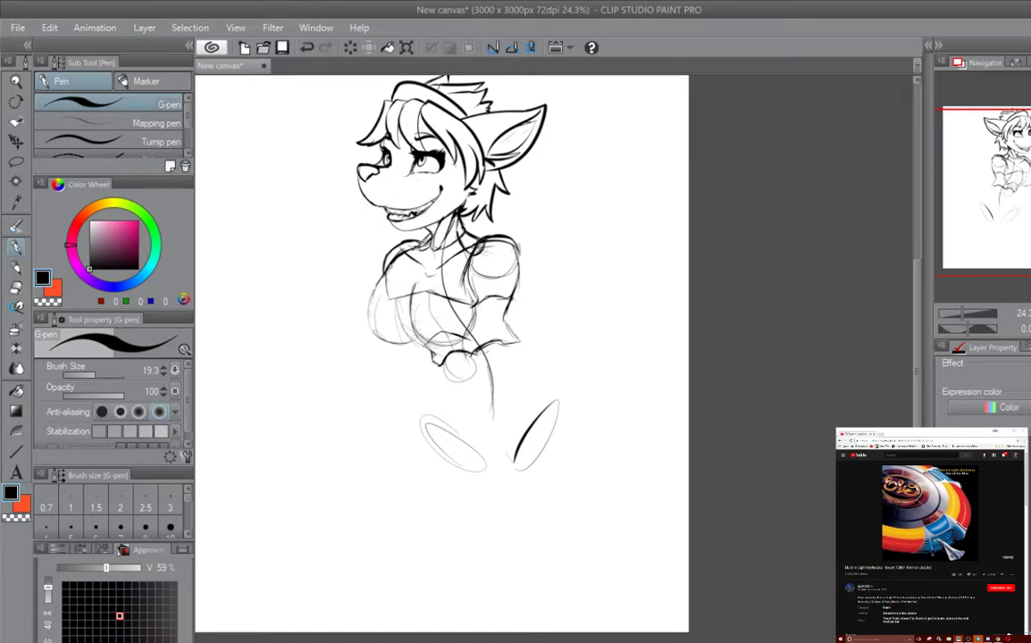
pyautogui.moveTo(438, 357); pyautogui.dragTo(423, 341)
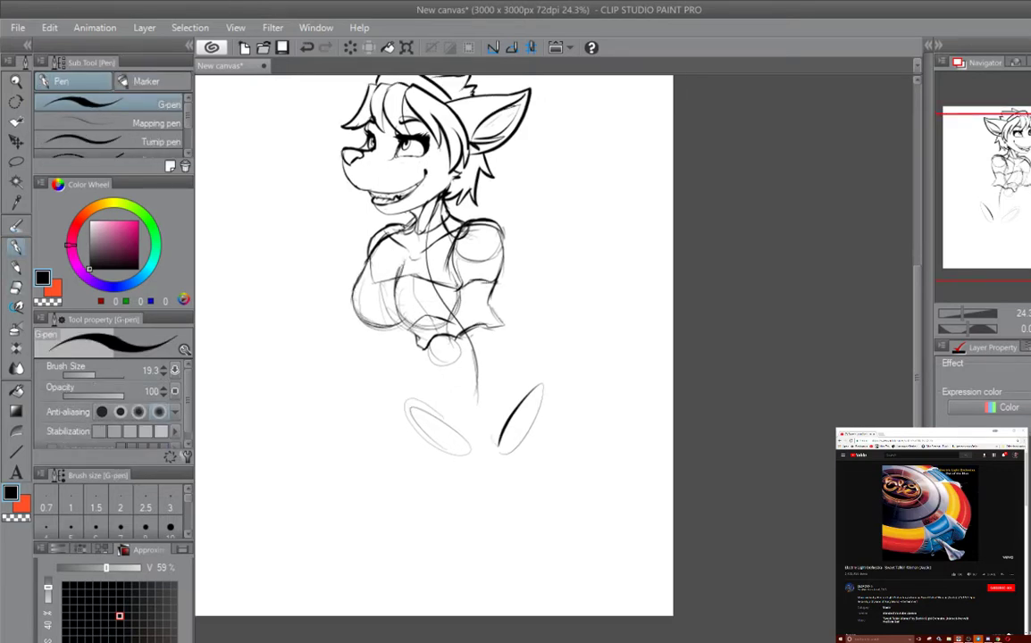
pyautogui.moveTo(519, 267); pyautogui.dragTo(488, 247)
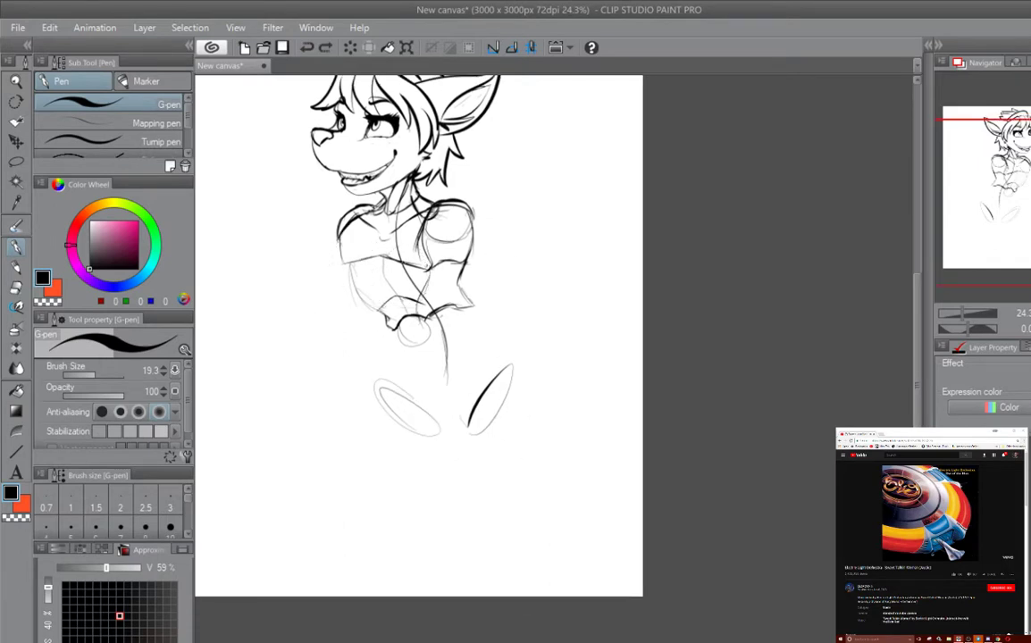
pyautogui.moveTo(407, 244); pyautogui.dragTo(409, 246)
pyautogui.moveTo(347, 253); pyautogui.dragTo(323, 287)
pyautogui.moveTo(344, 225)
pyautogui.mouseDown()
pyautogui.moveTo(375, 283)
pyautogui.moveTo(440, 308)
pyautogui.mouseUp()
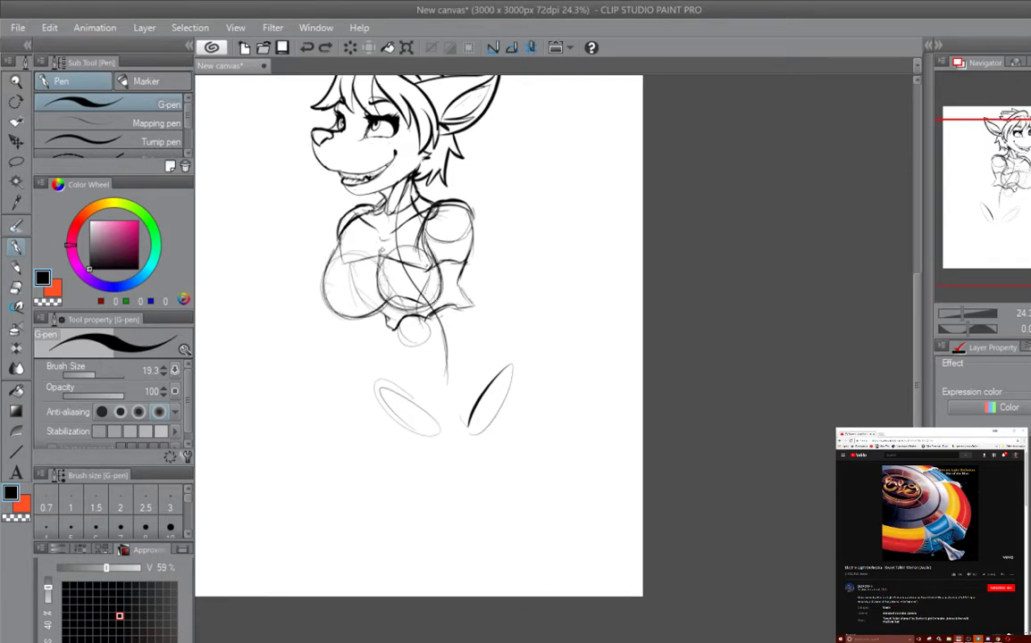
pyautogui.moveTo(420, 247); pyautogui.dragTo(384, 250)
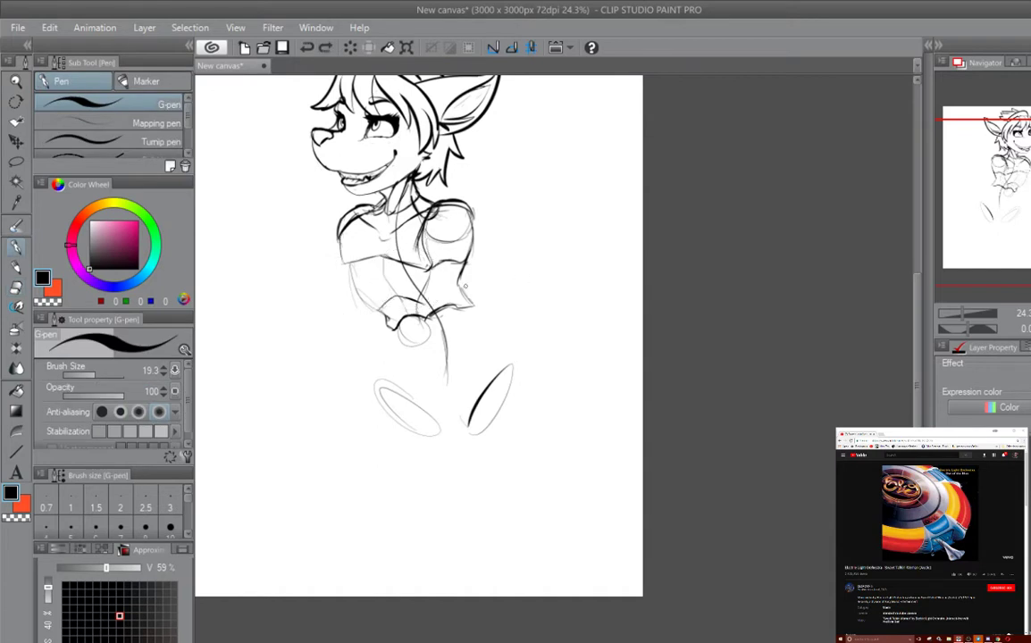
# Step: Outline a smaller bust over the chest guidelines and move the whole drawing layer toward the middle of the canvas
pyautogui.moveTo(344, 219); pyautogui.dragTo(334, 286)
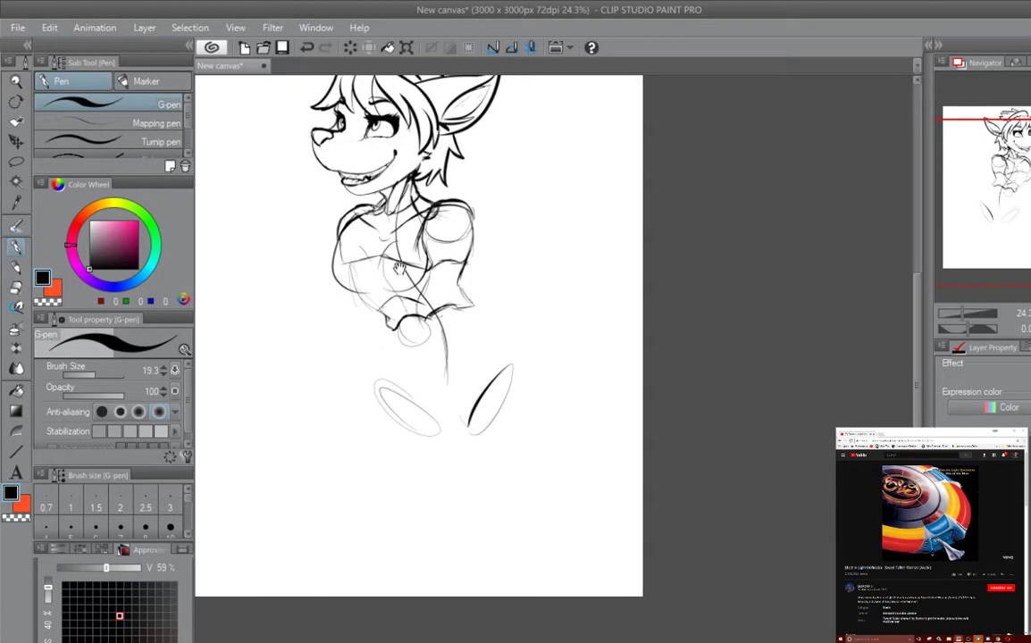
pyautogui.moveTo(399, 268)
pyautogui.mouseDown()
pyautogui.moveTo(450, 330)
pyautogui.moveTo(473, 272)
pyautogui.moveTo(472, 327)
pyautogui.moveTo(486, 245)
pyautogui.mouseUp()
pyautogui.scroll(3, 550, 280)
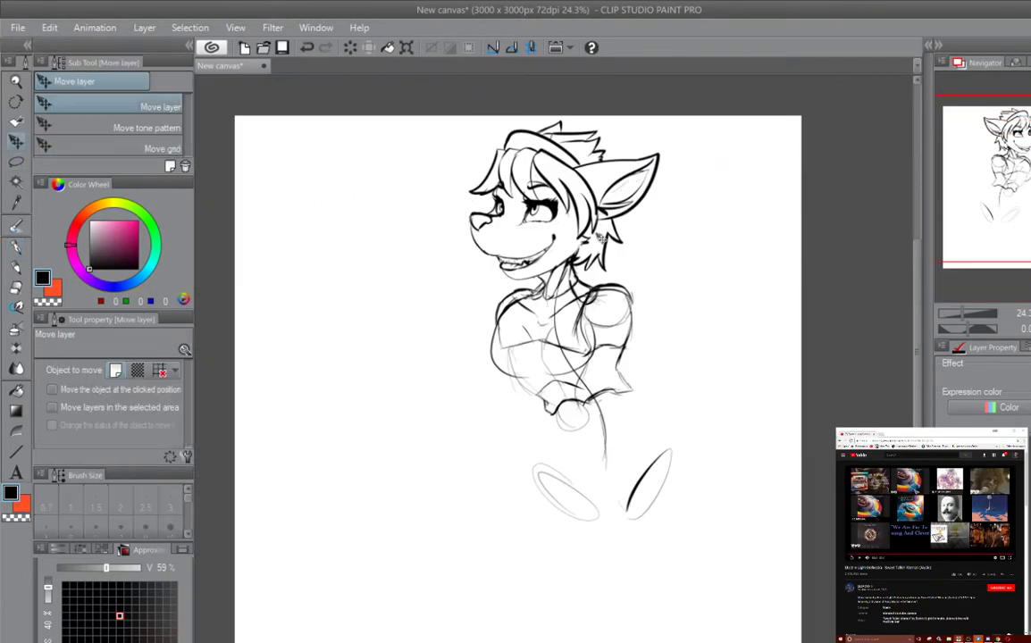
pyautogui.moveTo(637, 297); pyautogui.dragTo(637, 252)
# Step: Sketch the near arm reaching out from the shoulder with upper-arm ovals, an elbow circle and a tapered forearm
pyautogui.moveTo(559, 255)
pyautogui.mouseDown()
pyautogui.moveTo(645, 323)
pyautogui.moveTo(723, 427)
pyautogui.mouseUp()
pyautogui.moveTo(651, 332); pyautogui.dragTo(722, 425)
pyautogui.moveTo(536, 252)
pyautogui.mouseDown()
pyautogui.moveTo(581, 281)
pyautogui.moveTo(642, 377)
pyautogui.mouseUp()
pyautogui.moveTo(706, 456)
pyautogui.mouseDown()
pyautogui.moveTo(751, 449)
pyautogui.moveTo(800, 420)
pyautogui.mouseUp()
# Step: Draw the far forearm as two converging lines from the torso to a wrist circle, undoing the first trial stroke
pyautogui.moveTo(522, 306)
pyautogui.mouseDown()
pyautogui.moveTo(480, 359)
pyautogui.moveTo(525, 304)
pyautogui.mouseUp()
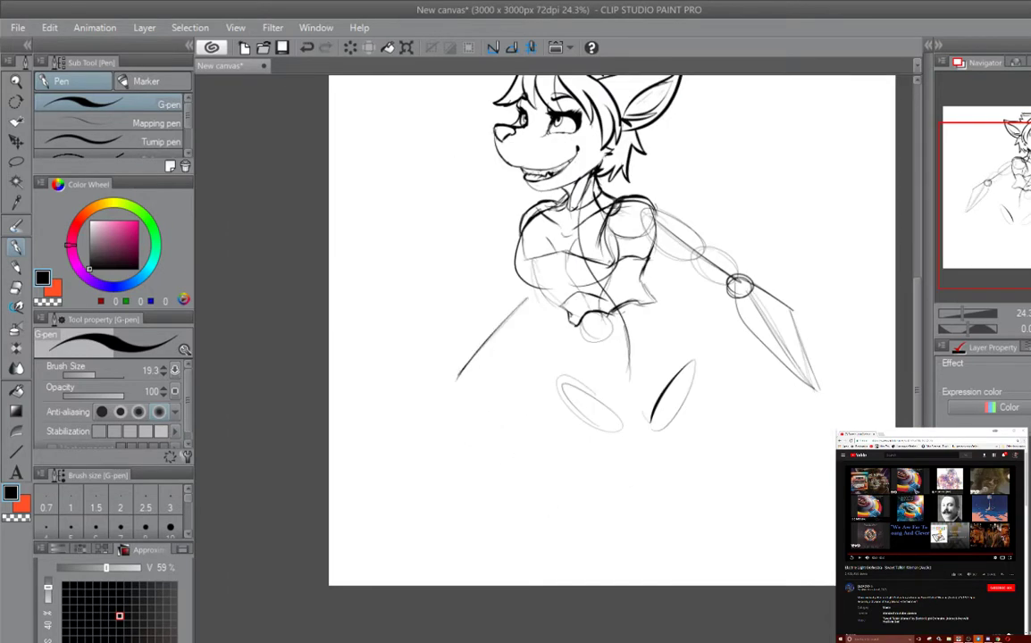
pyautogui.hotkey('ctrl', 'z')
pyautogui.moveTo(465, 362); pyautogui.dragTo(554, 301)
pyautogui.moveTo(465, 361); pyautogui.dragTo(559, 334)
pyautogui.scroll(-2, 581, 358)
pyautogui.moveTo(469, 313)
pyautogui.mouseDown()
pyautogui.moveTo(563, 284)
pyautogui.moveTo(527, 259)
pyautogui.mouseUp()
pyautogui.moveTo(818, 267); pyautogui.dragTo(760, 285)
pyautogui.moveTo(417, 319); pyautogui.dragTo(427, 328)
# Step: Add a wrist circle and a blocky palm to the outstretched near arm and sketch the waist down to the hip ovals
pyautogui.moveTo(746, 349); pyautogui.dragTo(756, 360)
pyautogui.moveTo(760, 284); pyautogui.dragTo(661, 250)
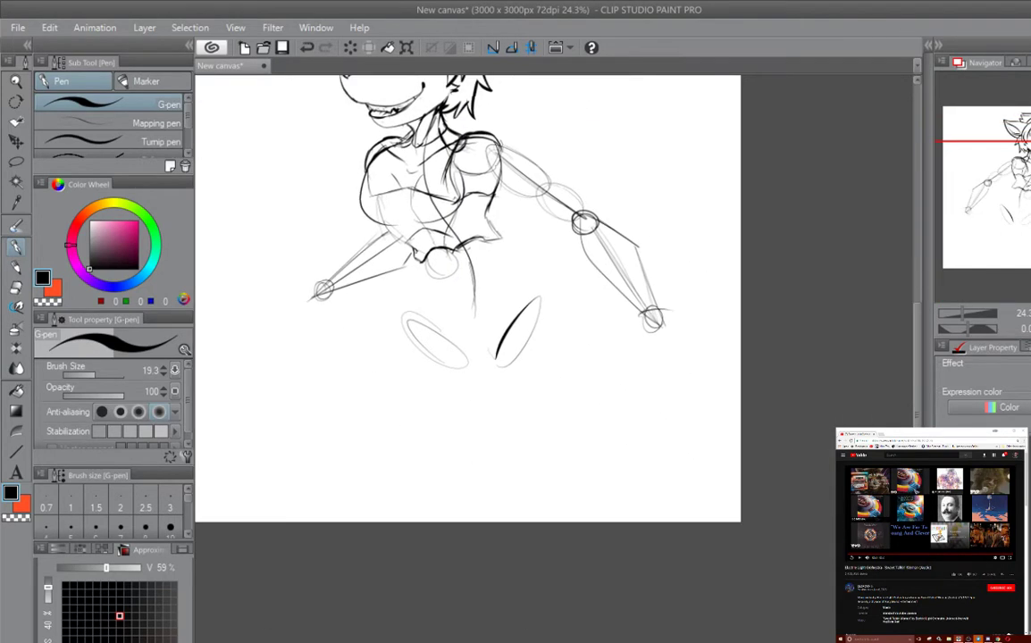
pyautogui.moveTo(642, 342)
pyautogui.mouseDown()
pyautogui.moveTo(729, 319)
pyautogui.moveTo(704, 372)
pyautogui.moveTo(700, 421)
pyautogui.mouseUp()
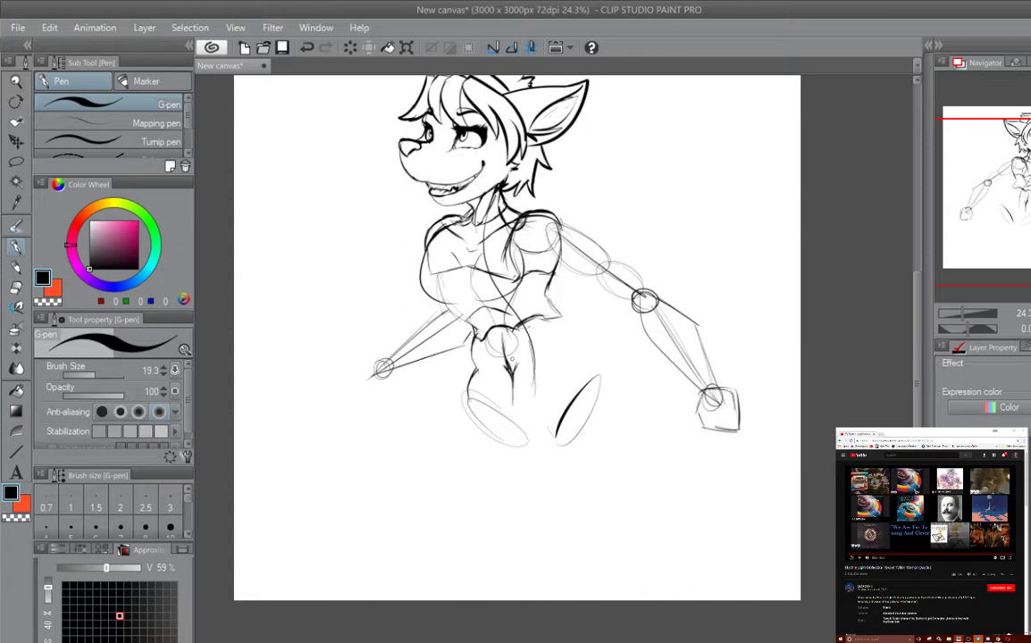
# Step: Draw the near hip's outer curve, erase the hip ovals and block in the crotch with short angled lines
pyautogui.moveTo(569, 334); pyautogui.dragTo(526, 290)
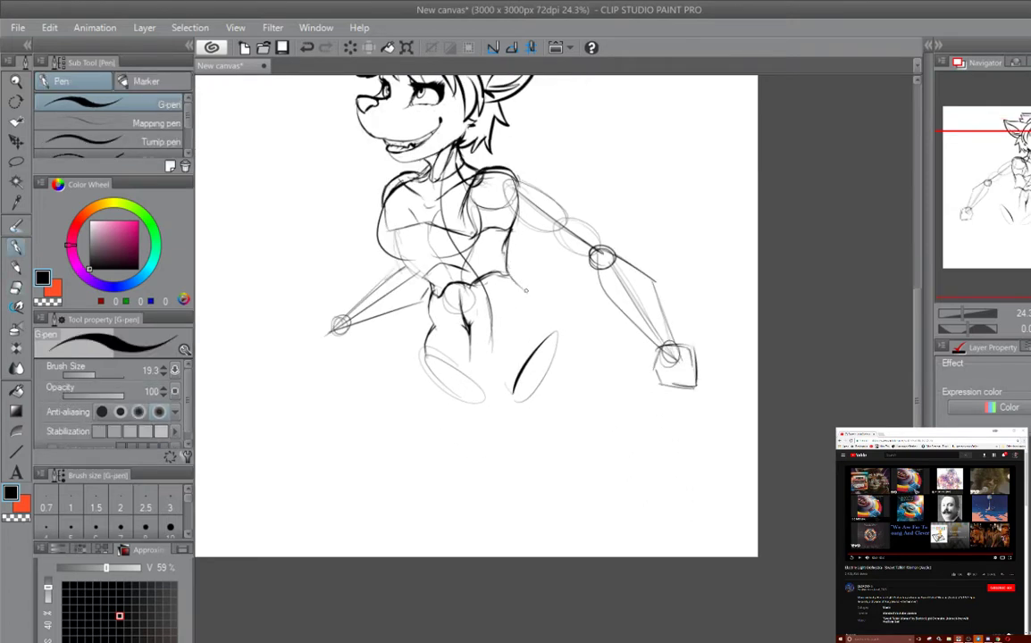
pyautogui.press('e')
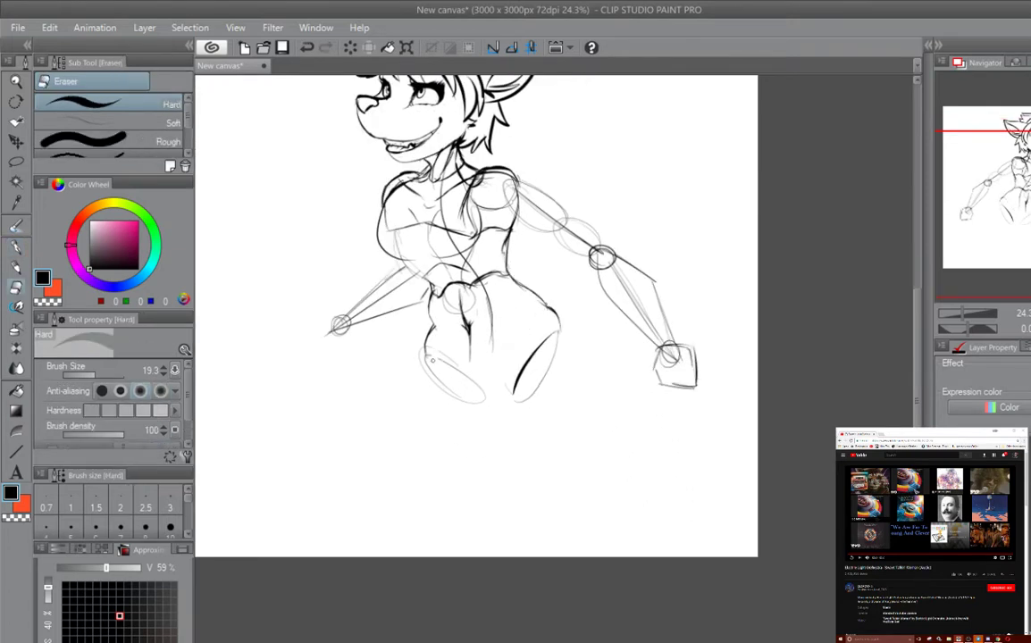
pyautogui.moveTo(441, 368); pyautogui.dragTo(388, 311)
pyautogui.moveTo(467, 344); pyautogui.dragTo(503, 304)
pyautogui.press('p')
pyautogui.moveTo(460, 401)
pyautogui.mouseDown()
pyautogui.moveTo(483, 386)
pyautogui.moveTo(508, 401)
pyautogui.mouseUp()
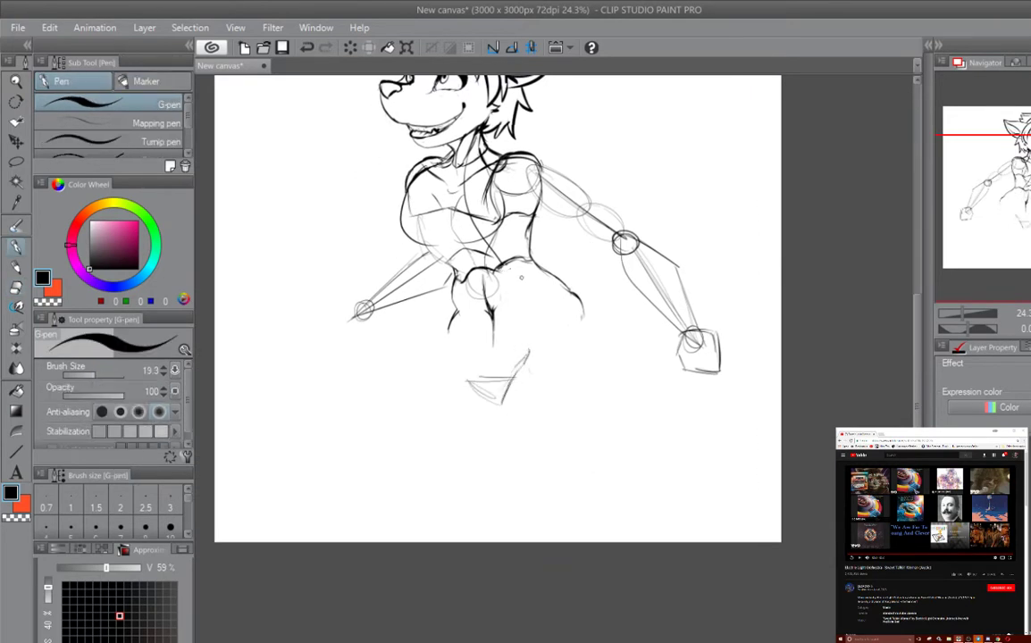
# Step: Sketch the belly and pelvis edges, then rough in both spread thighs with centre lines and knee circles
pyautogui.moveTo(575, 292)
pyautogui.mouseDown()
pyautogui.moveTo(589, 344)
pyautogui.moveTo(564, 247)
pyautogui.mouseUp()
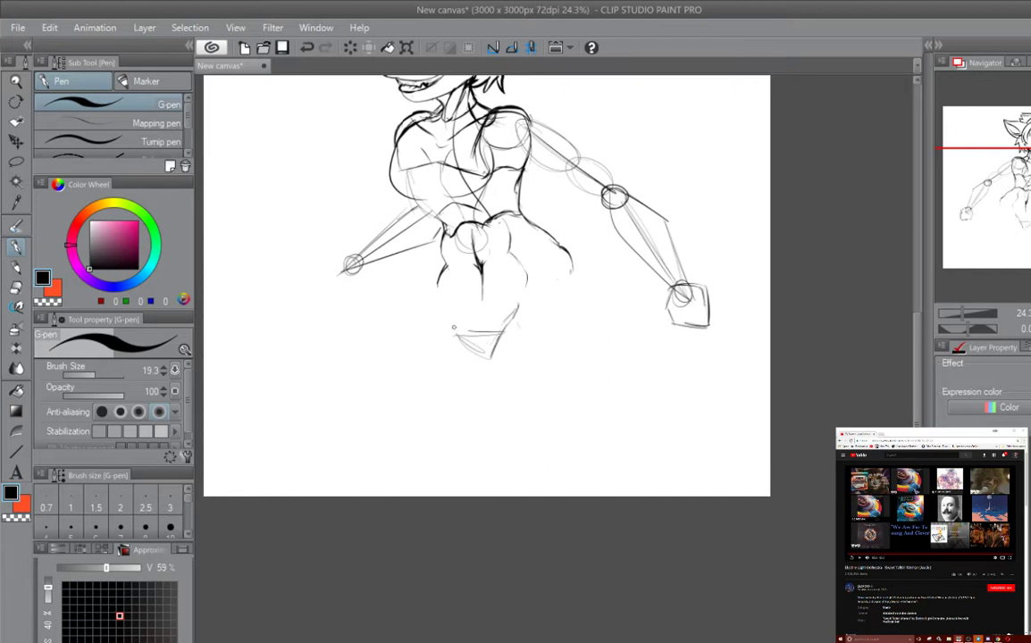
pyautogui.moveTo(454, 327); pyautogui.dragTo(399, 315)
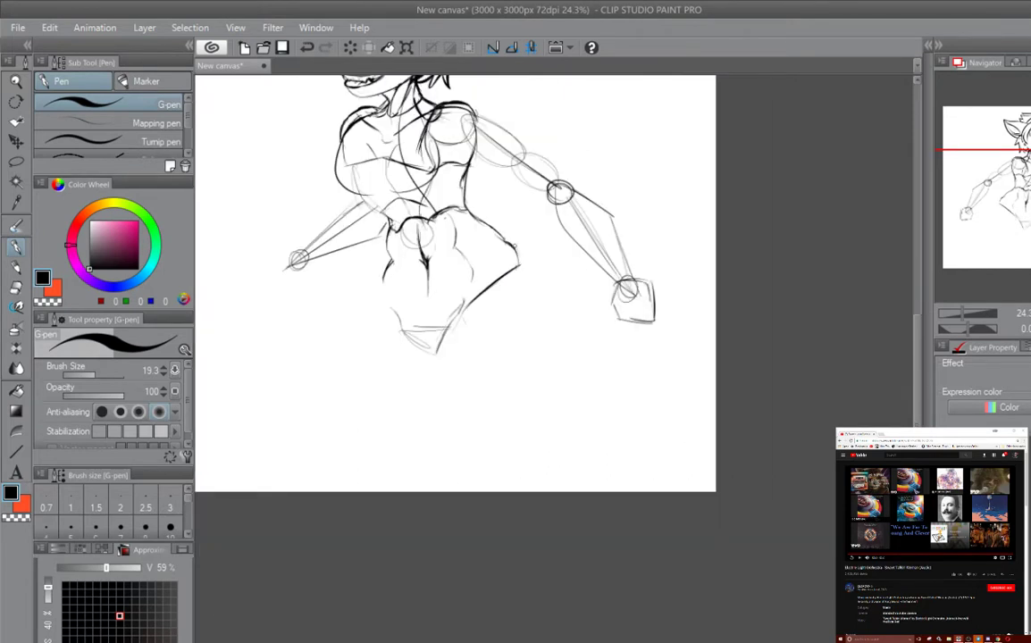
pyautogui.moveTo(584, 252)
pyautogui.mouseDown()
pyautogui.moveTo(641, 283)
pyautogui.moveTo(566, 446)
pyautogui.moveTo(525, 361)
pyautogui.moveTo(737, 259)
pyautogui.moveTo(587, 277)
pyautogui.moveTo(585, 257)
pyautogui.moveTo(490, 380)
pyautogui.mouseUp()
pyautogui.moveTo(536, 295); pyautogui.dragTo(667, 242)
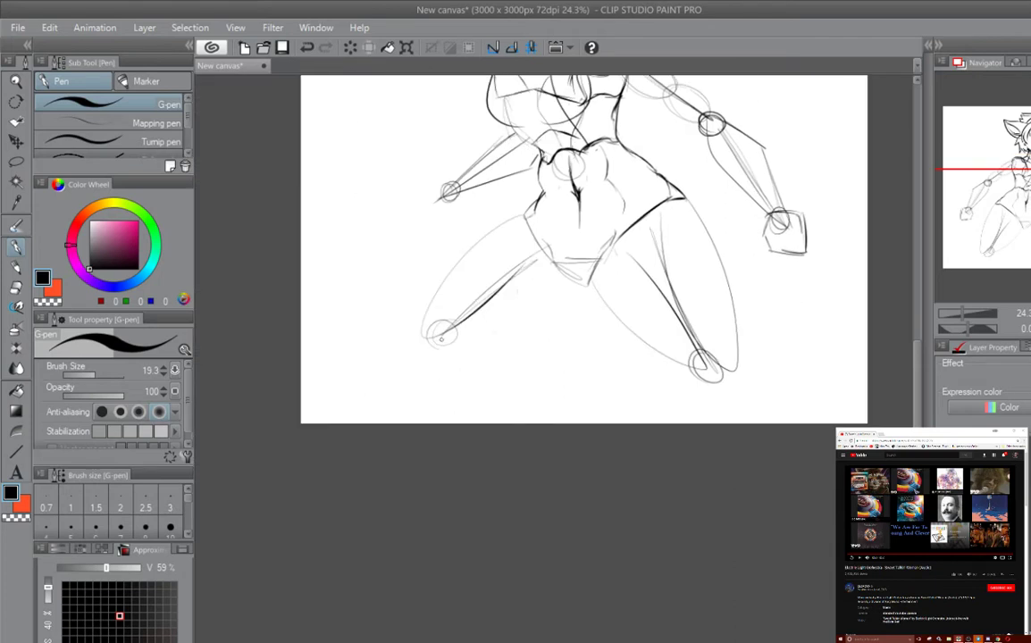
# Step: Darken the outlines of both thighs and define the two knee shapes and the crotch curve
pyautogui.moveTo(429, 340)
pyautogui.mouseDown()
pyautogui.moveTo(559, 293)
pyautogui.moveTo(459, 268)
pyautogui.moveTo(573, 268)
pyautogui.moveTo(448, 262)
pyautogui.moveTo(561, 356)
pyautogui.mouseUp()
pyautogui.moveTo(500, 268); pyautogui.dragTo(606, 269)
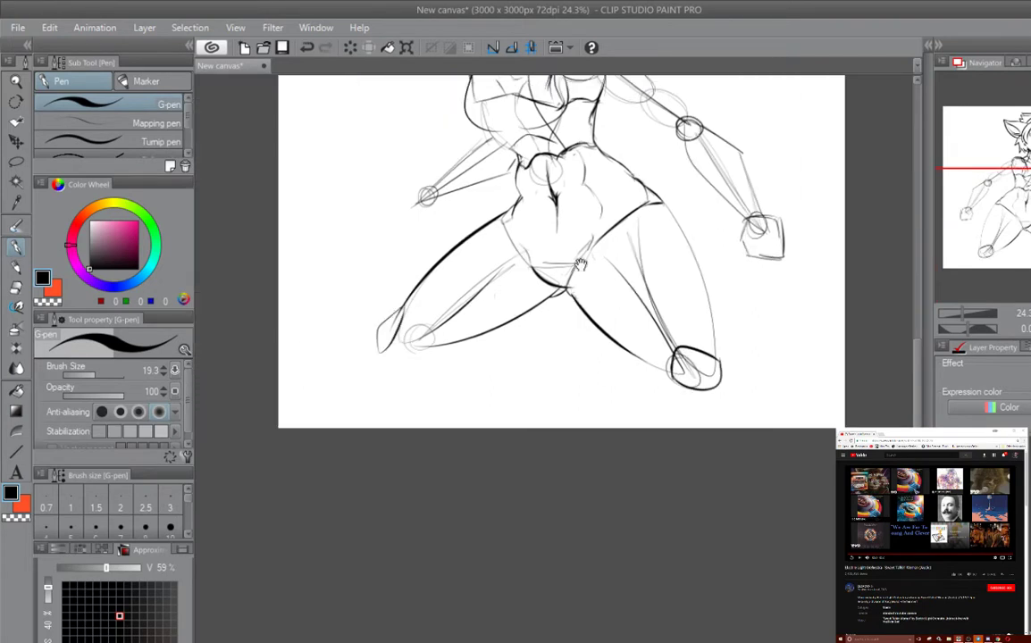
pyautogui.moveTo(617, 117); pyautogui.dragTo(535, 304)
pyautogui.moveTo(595, 250); pyautogui.dragTo(616, 306)
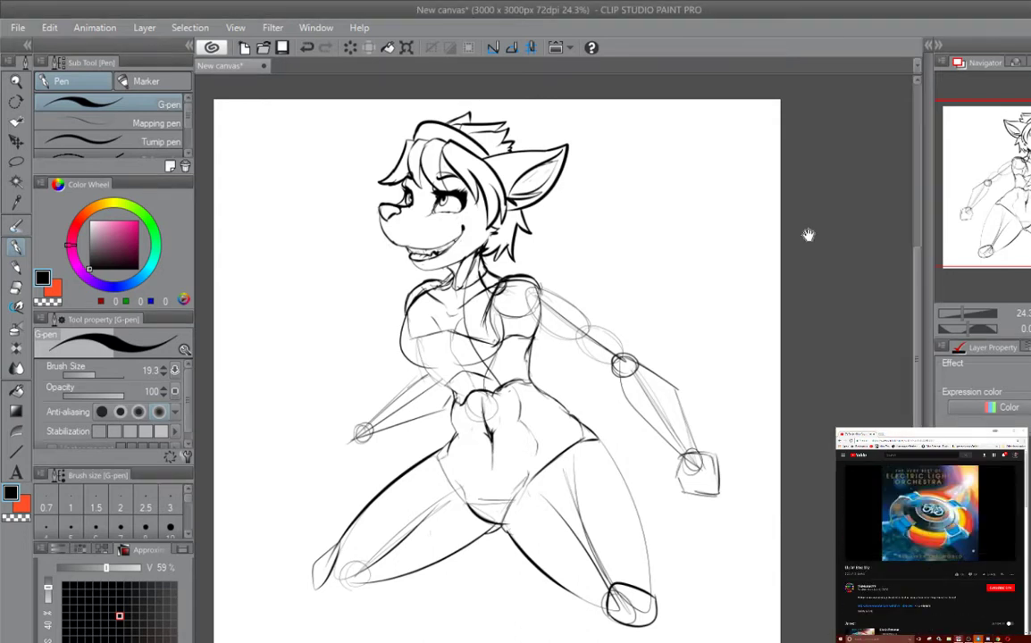
# Step: Sketch both lower legs from the knees down to the bottom edge of the canvas
pyautogui.moveTo(808, 233); pyautogui.dragTo(836, 1)
pyautogui.moveTo(392, 344); pyautogui.dragTo(296, 326)
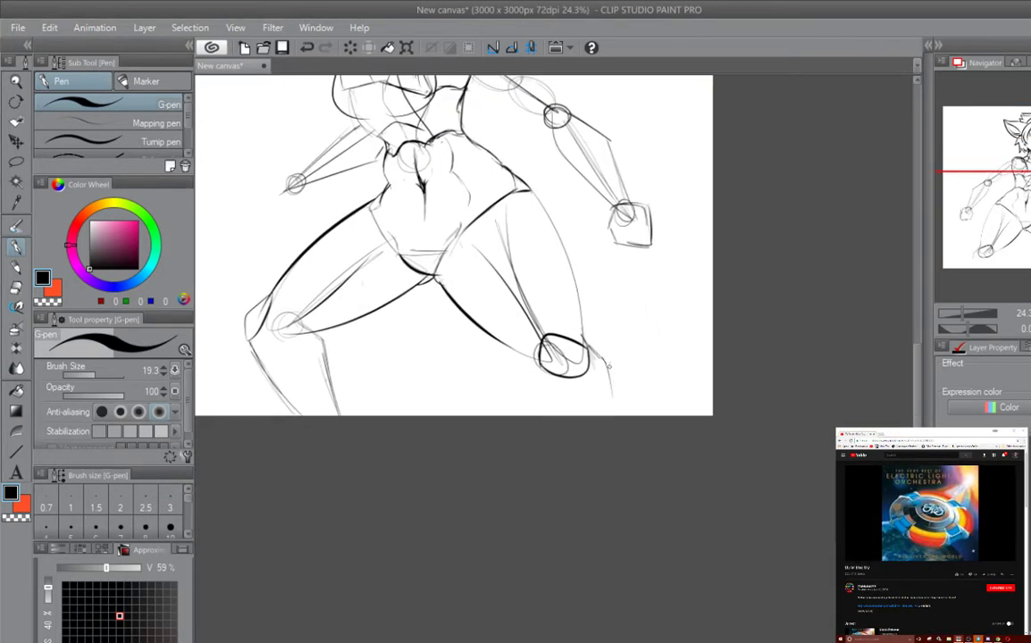
pyautogui.moveTo(527, 348); pyautogui.dragTo(592, 350)
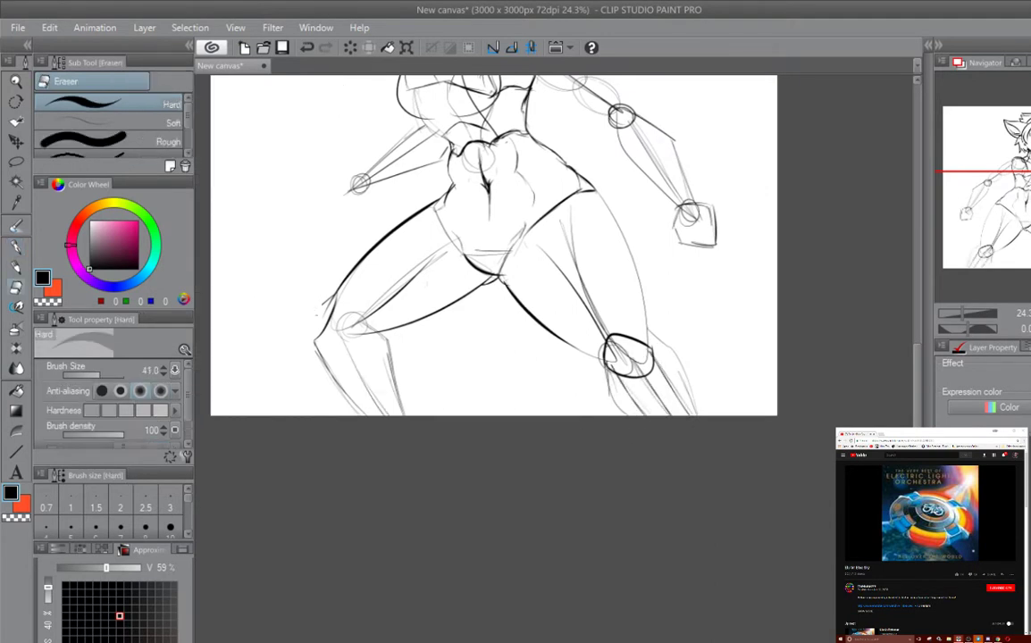
# Step: Lasso the far leg's knee and shin and shift them slightly inward toward the body
pyautogui.press('m')
pyautogui.moveTo(332, 318); pyautogui.dragTo(391, 434)
pyautogui.click(390, 435)
pyautogui.press('Return')
pyautogui.press('p')
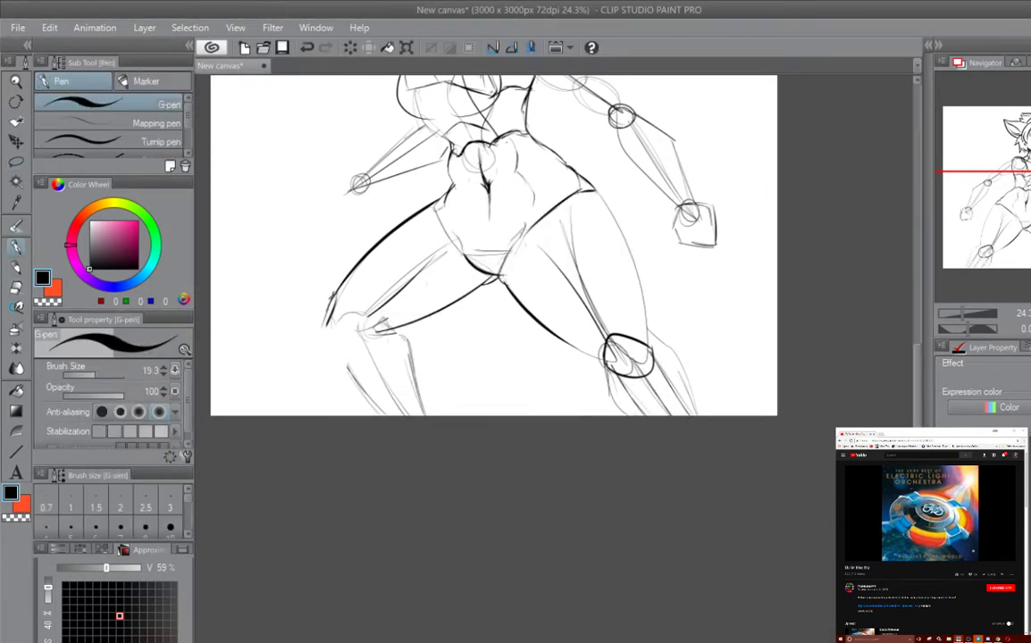
# Step: Redraw the far knee's outer contour and darken the front and back of that calf
pyautogui.moveTo(308, 291); pyautogui.dragTo(295, 335)
pyautogui.moveTo(311, 263); pyautogui.dragTo(304, 326)
pyautogui.moveTo(536, 268); pyautogui.dragTo(502, 259)
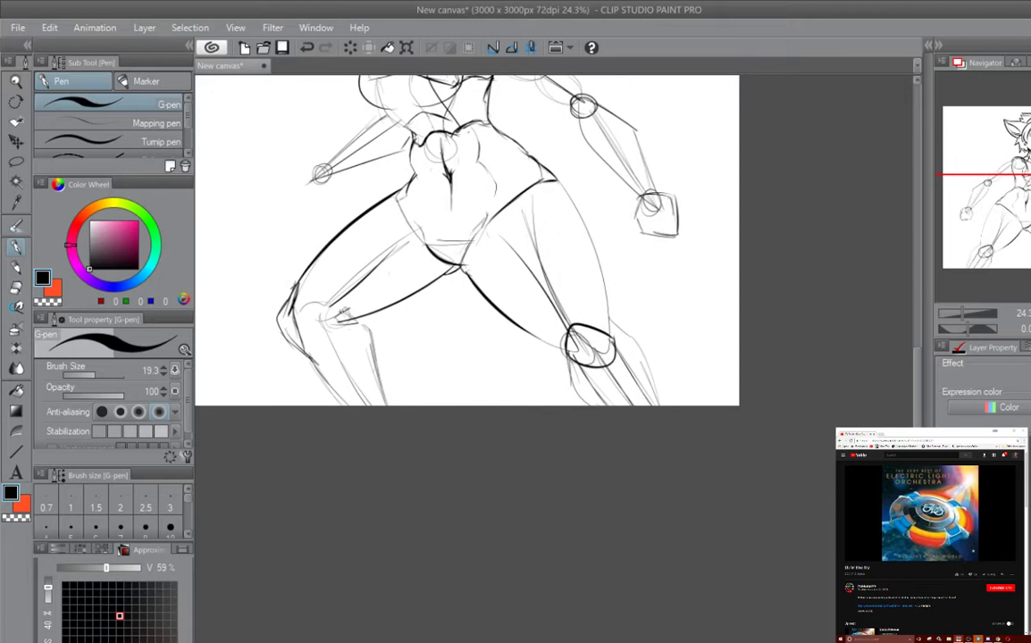
pyautogui.moveTo(339, 295); pyautogui.dragTo(338, 357)
pyautogui.moveTo(308, 284); pyautogui.dragTo(354, 321)
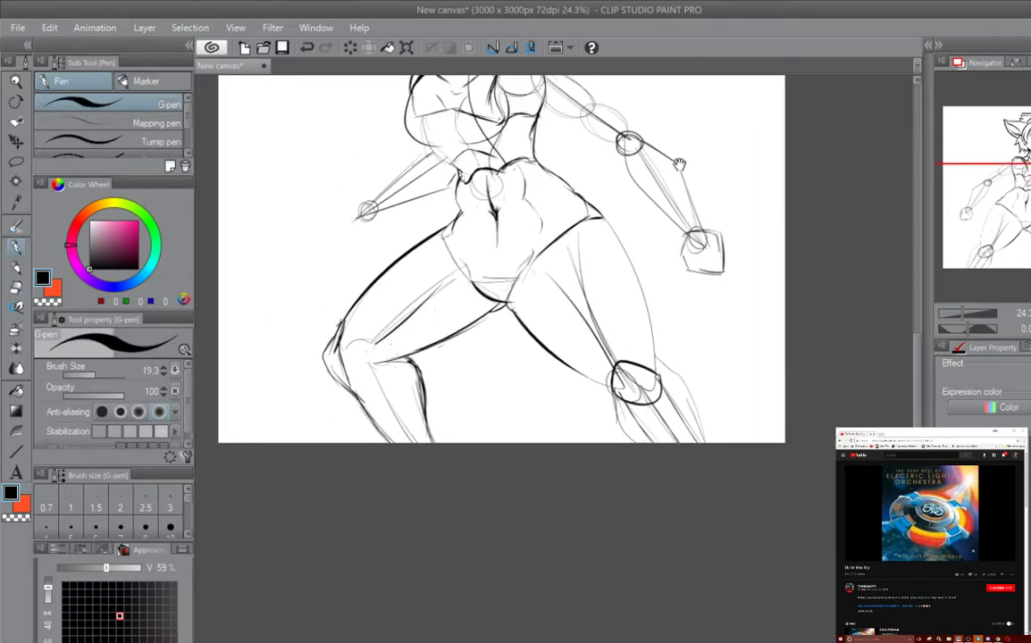
# Step: Darken the near thigh's outer edge, replace the rough lower leg with a bolder calf, and add the far ankle stroke
pyautogui.moveTo(679, 164)
pyautogui.mouseDown()
pyautogui.moveTo(549, 136)
pyautogui.moveTo(535, 118)
pyautogui.mouseUp()
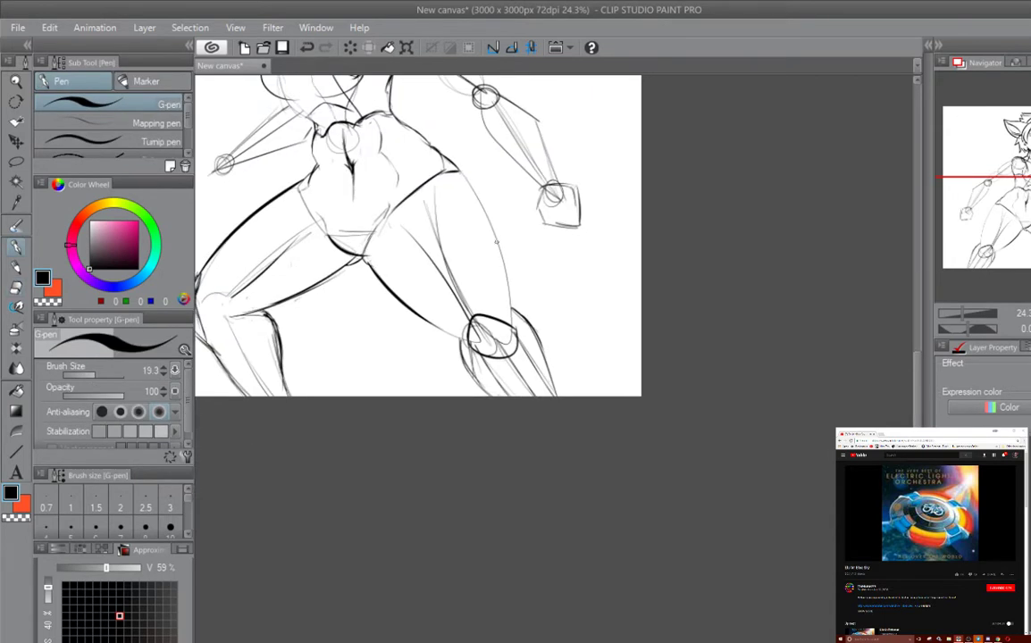
pyautogui.moveTo(563, 169)
pyautogui.mouseDown()
pyautogui.moveTo(623, 312)
pyautogui.moveTo(595, 255)
pyautogui.moveTo(571, 308)
pyautogui.moveTo(560, 187)
pyautogui.mouseUp()
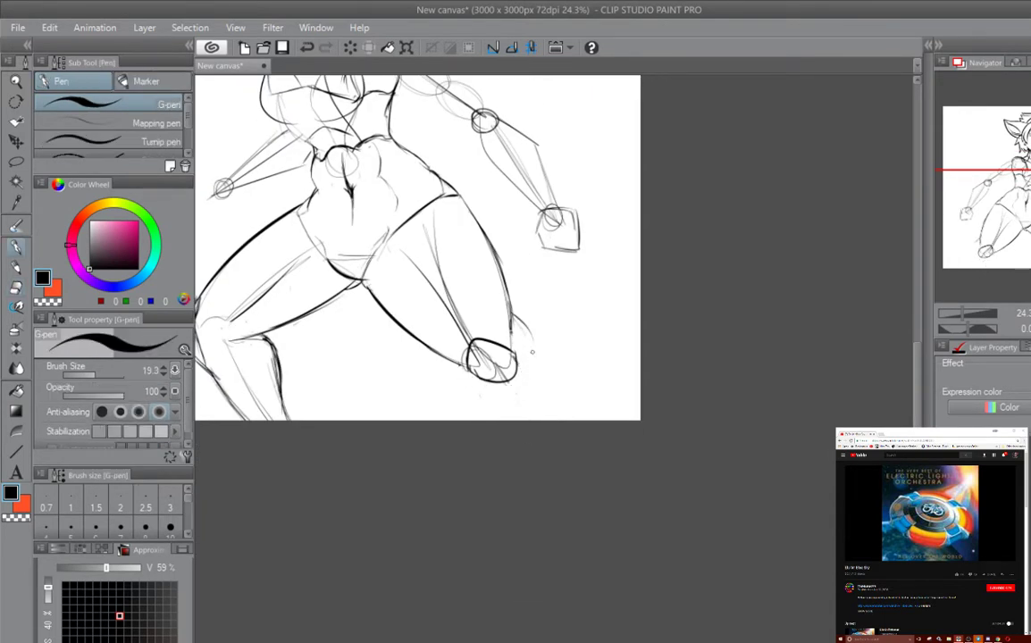
pyautogui.moveTo(532, 352)
pyautogui.mouseDown()
pyautogui.moveTo(526, 339)
pyautogui.moveTo(447, 366)
pyautogui.mouseUp()
pyautogui.moveTo(491, 326); pyautogui.dragTo(442, 380)
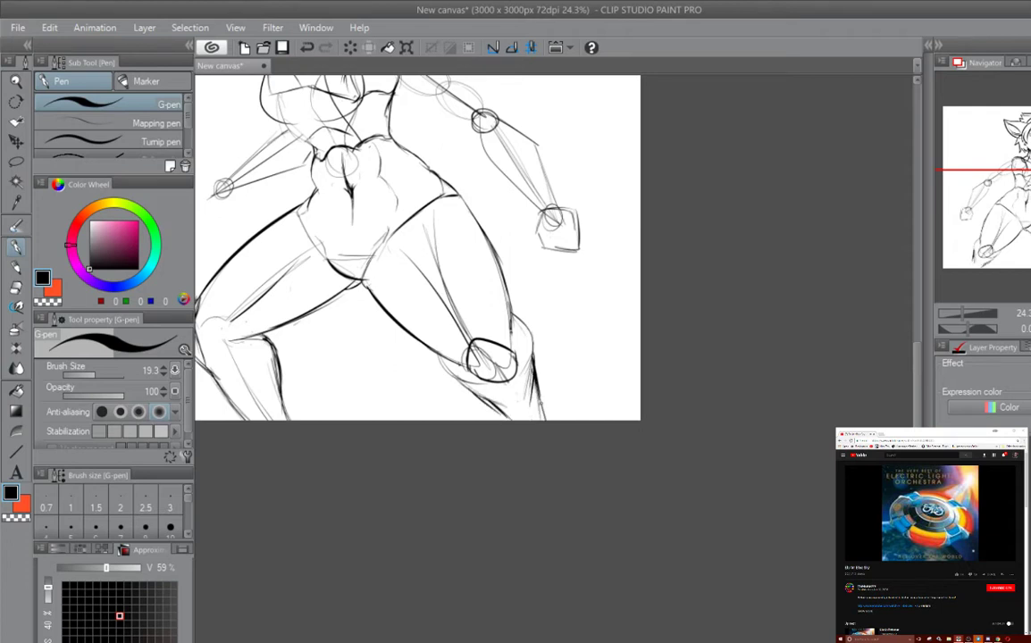
pyautogui.moveTo(582, 340); pyautogui.dragTo(558, 331)
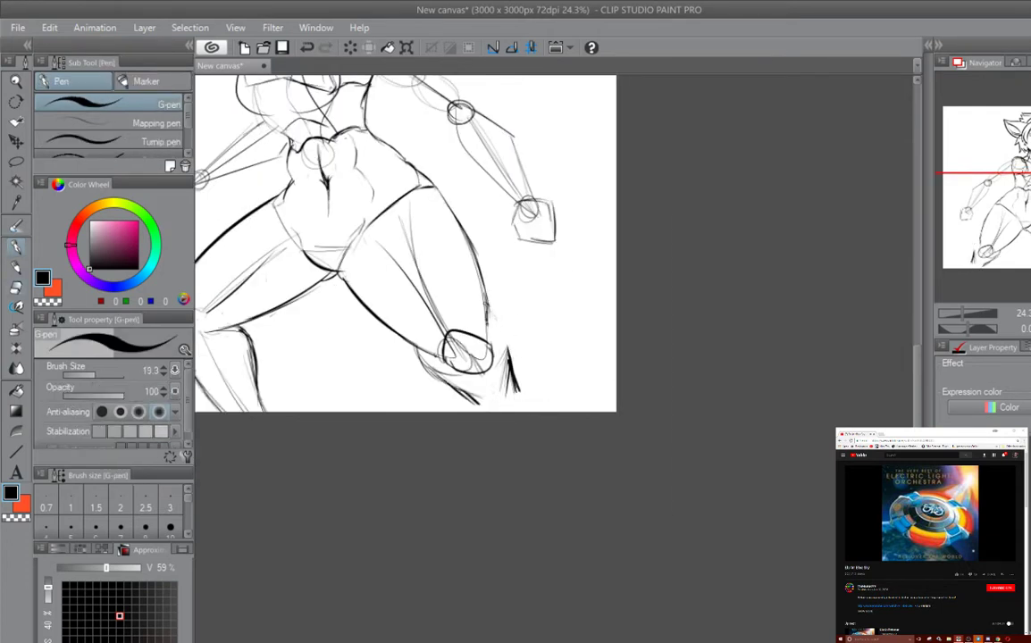
pyautogui.moveTo(483, 295); pyautogui.dragTo(496, 333)
pyautogui.moveTo(516, 393)
pyautogui.mouseDown()
pyautogui.moveTo(490, 313)
pyautogui.moveTo(515, 297)
pyautogui.moveTo(588, 425)
pyautogui.moveTo(579, 379)
pyautogui.mouseUp()
pyautogui.moveTo(604, 240); pyautogui.dragTo(629, 154)
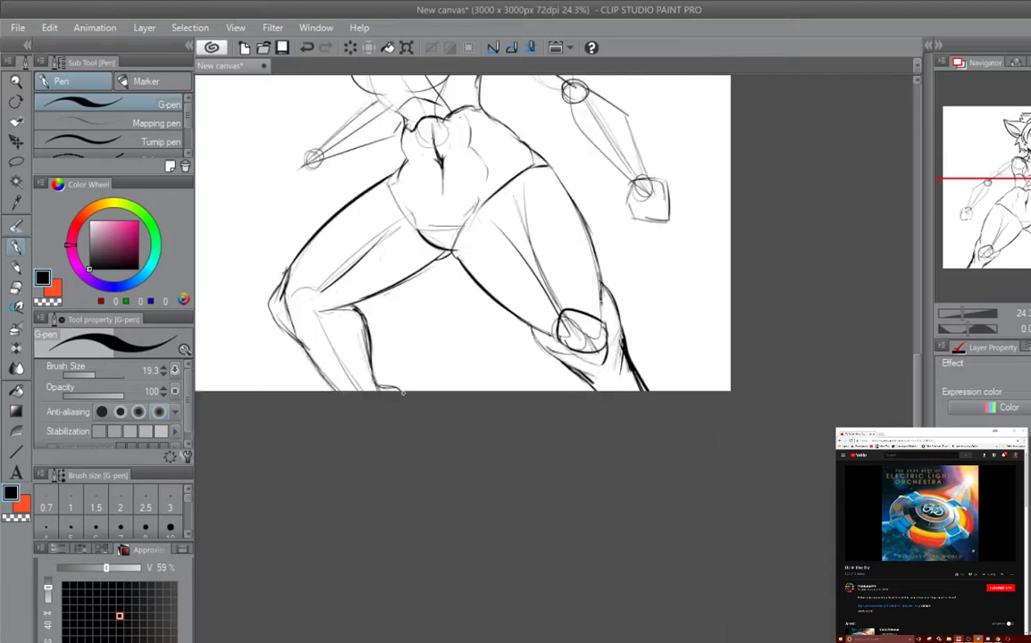
pyautogui.moveTo(451, 362); pyautogui.dragTo(423, 288)
pyautogui.moveTo(675, 214); pyautogui.dragTo(640, 262)
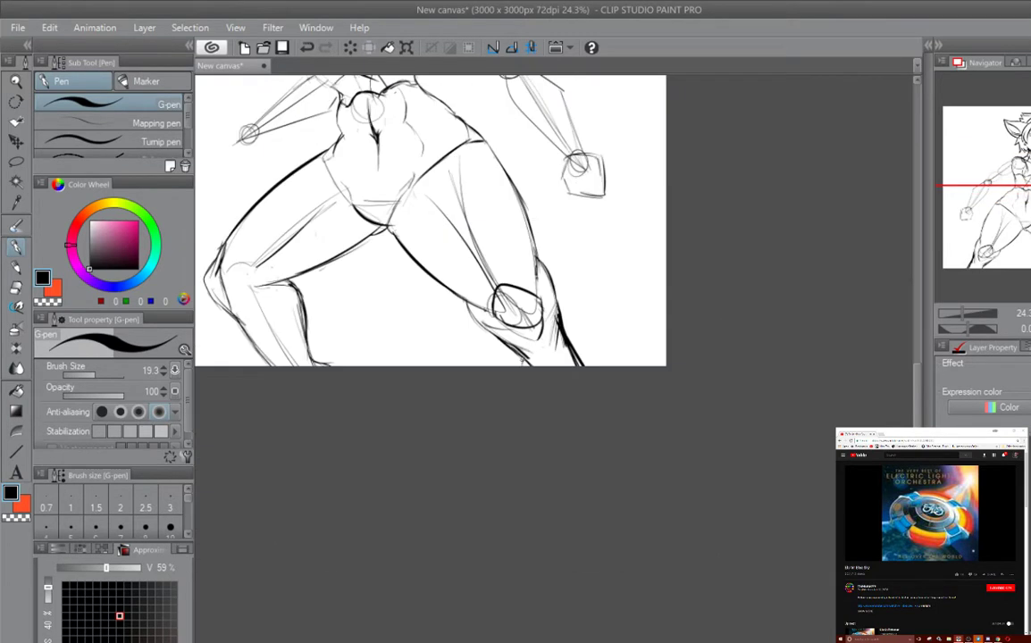
# Step: Outline the near arm over its guidelines from the shoulder past the elbow to the wrist
pyautogui.scroll(5, 429, 339)
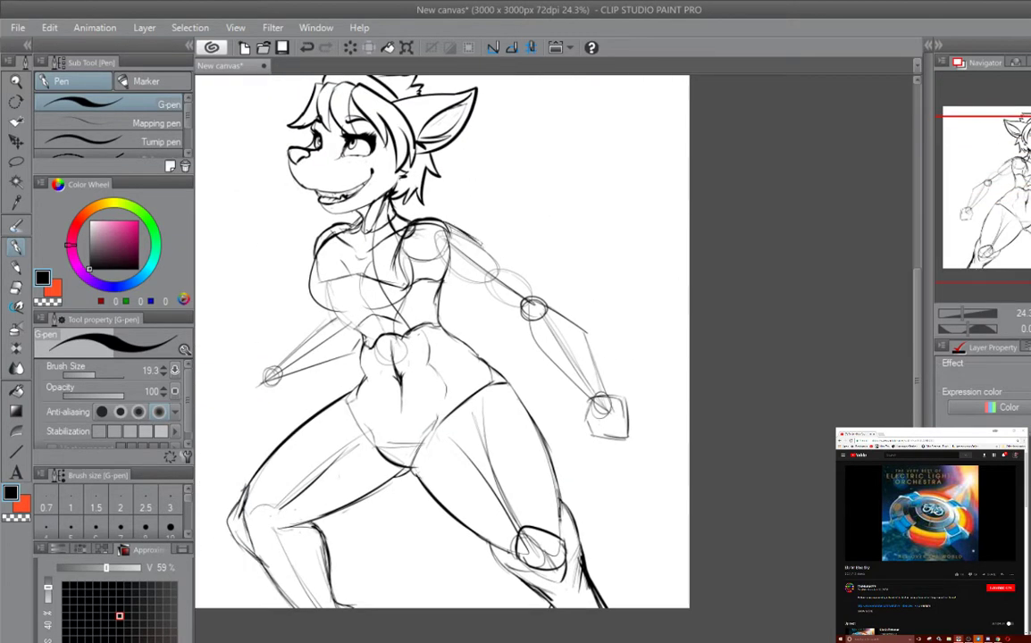
pyautogui.moveTo(406, 204); pyautogui.dragTo(547, 293)
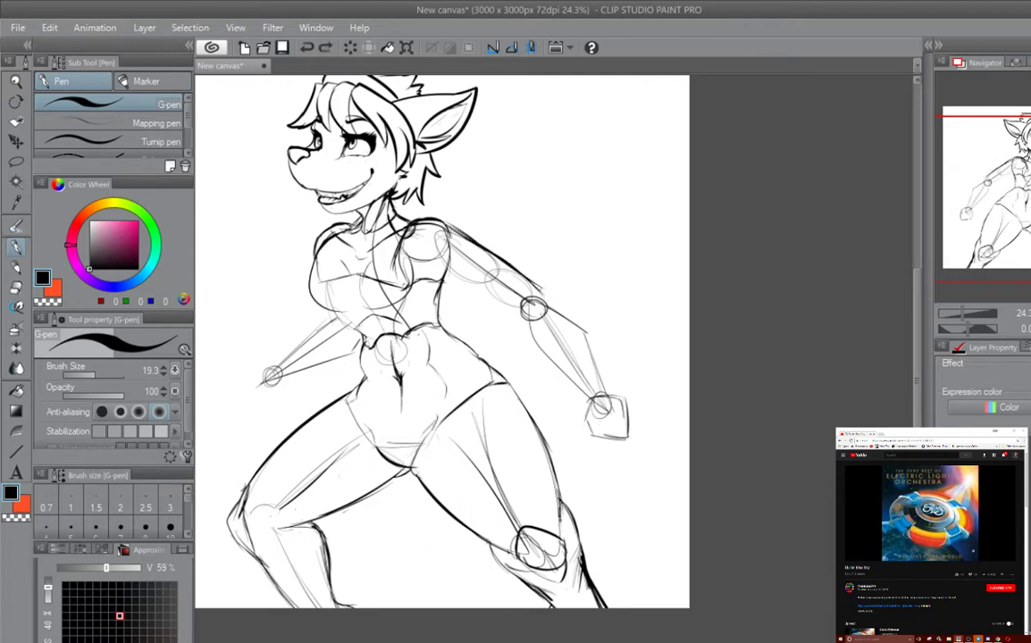
pyautogui.moveTo(480, 255)
pyautogui.mouseDown()
pyautogui.moveTo(534, 306)
pyautogui.moveTo(553, 359)
pyautogui.mouseUp()
pyautogui.moveTo(442, 344)
pyautogui.mouseDown()
pyautogui.moveTo(424, 344)
pyautogui.moveTo(460, 350)
pyautogui.mouseUp()
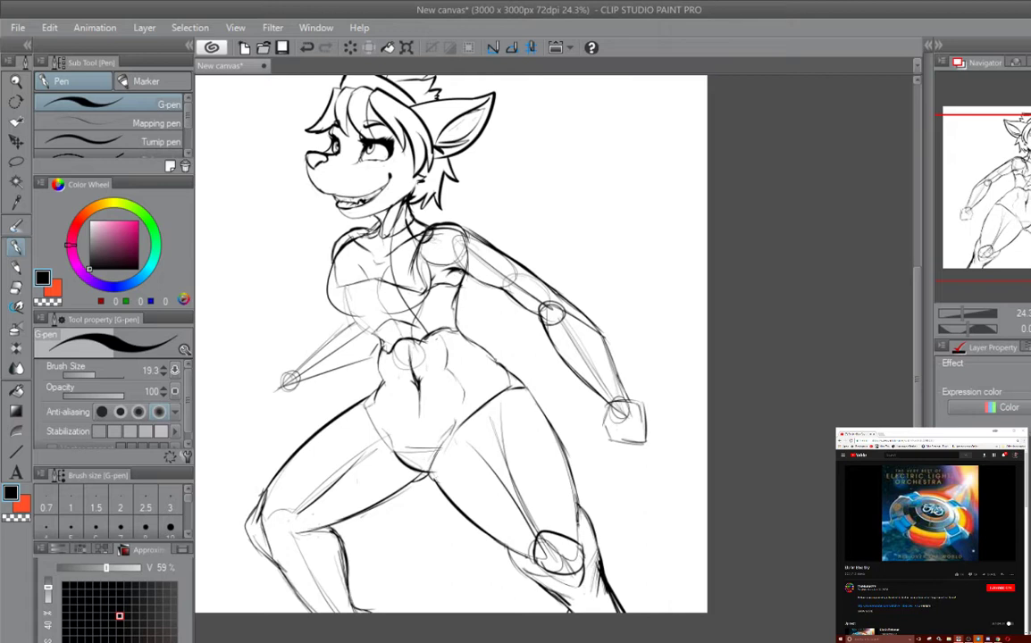
# Step: Sketch the near hand as a closed fist with curled fingers over the blocky palm
pyautogui.moveTo(436, 264)
pyautogui.mouseDown()
pyautogui.moveTo(434, 197)
pyautogui.moveTo(371, 117)
pyautogui.mouseUp()
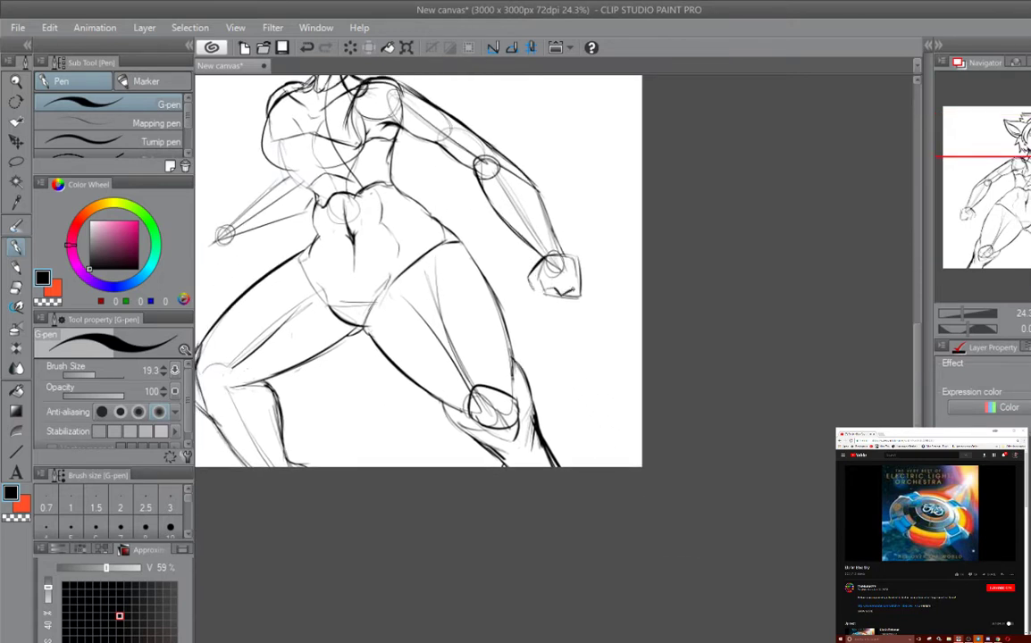
pyautogui.scroll(-3, 766, 340)
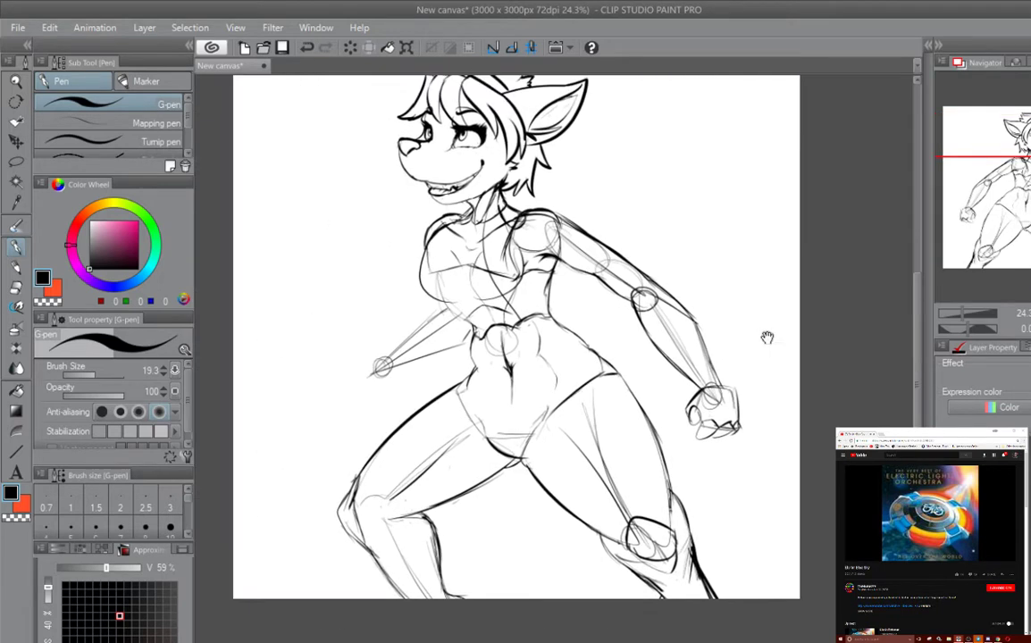
pyautogui.scroll(2, 669, 362)
# Step: Check the pose in a mirrored view, lasso the near arm with its fist and scale it down slightly
pyautogui.moveTo(700, 271)
pyautogui.mouseDown()
pyautogui.moveTo(656, 302)
pyautogui.moveTo(645, 345)
pyautogui.mouseUp()
pyautogui.press('h')
pyautogui.press('m')
pyautogui.moveTo(340, 376)
pyautogui.mouseDown()
pyautogui.moveTo(358, 268)
pyautogui.moveTo(420, 384)
pyautogui.mouseUp()
pyautogui.hotkey('ctrl', 't')
pyautogui.moveTo(311, 165); pyautogui.dragTo(341, 172)
pyautogui.moveTo(513, 325); pyautogui.dragTo(425, 313)
pyautogui.press('h')
pyautogui.press('Return')
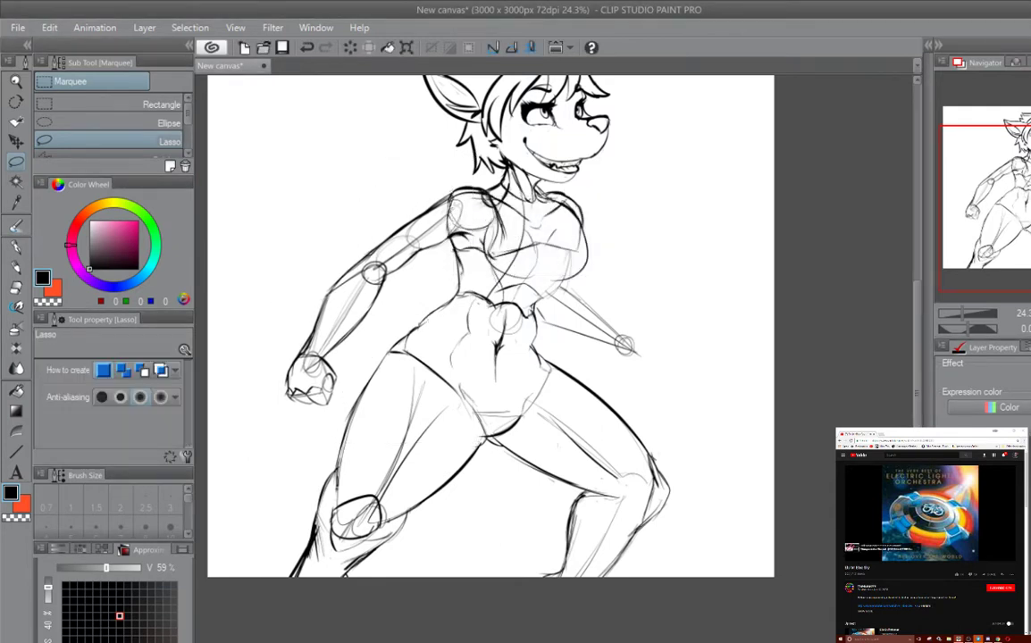
# Step: Sketch the far hand as a fist with curled fingers, undoing the first finger strokes, and darken the far forearm outline
pyautogui.press('p')
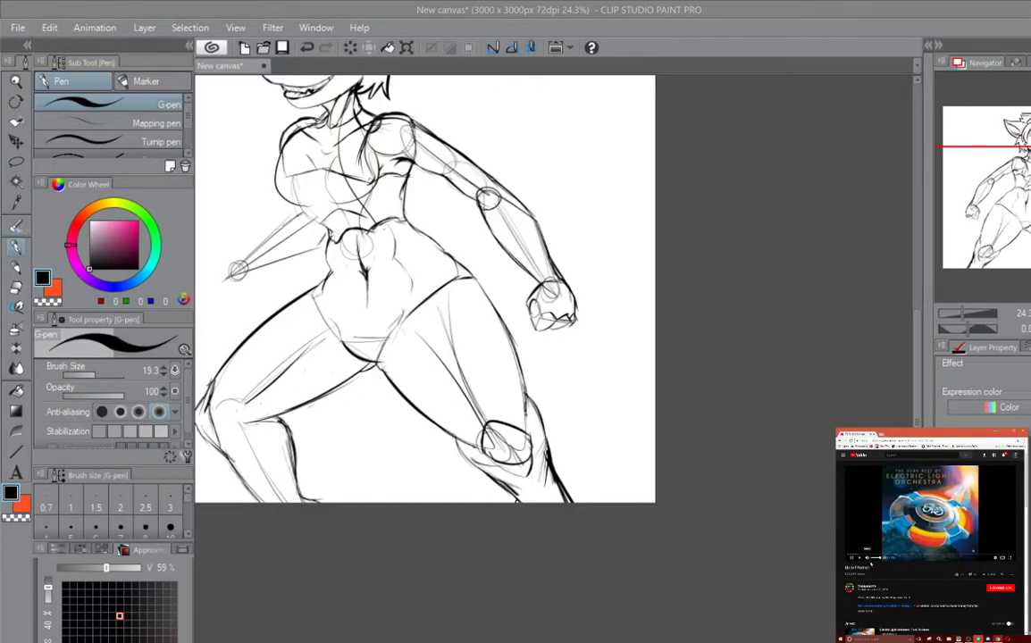
pyautogui.scroll(-3, 587, 236)
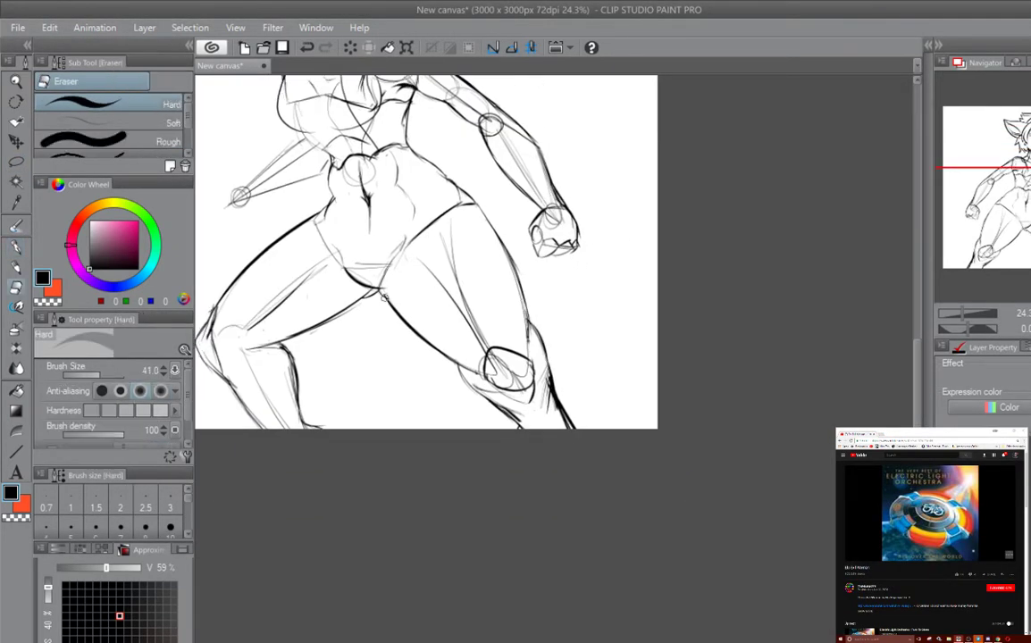
pyautogui.moveTo(367, 116); pyautogui.dragTo(542, 203)
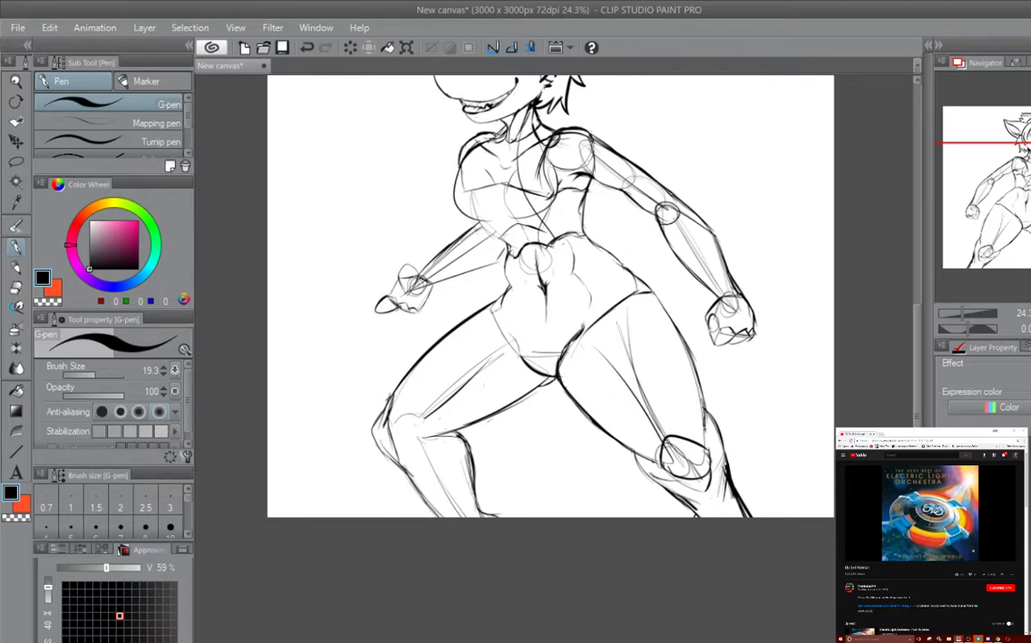
pyautogui.moveTo(386, 315); pyautogui.dragTo(409, 312)
pyautogui.hotkey('ctrl', 'z')
pyautogui.hotkey('ctrl', 'z')
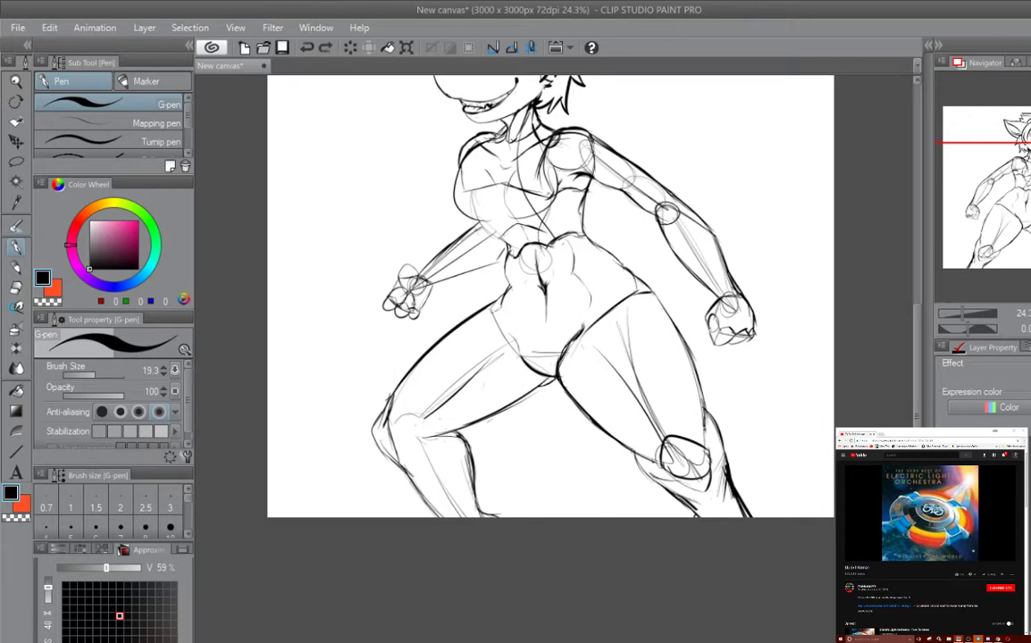
pyautogui.moveTo(361, 267)
pyautogui.mouseDown()
pyautogui.moveTo(295, 261)
pyautogui.moveTo(316, 261)
pyautogui.moveTo(313, 309)
pyautogui.mouseUp()
# Step: Lasso the pelvis area between the thighs and apply a transform to it
pyautogui.scroll(-2, 680, 281)
pyautogui.press('m')
pyautogui.moveTo(406, 243); pyautogui.dragTo(303, 299)
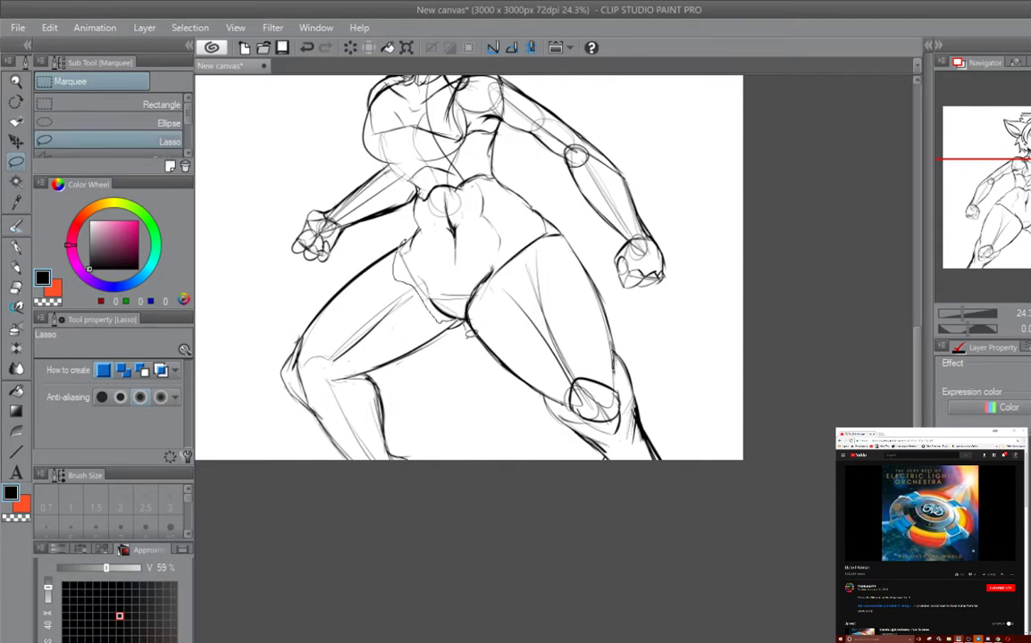
pyautogui.hotkey('ctrl', 't')
pyautogui.press('Return')
# Step: Erase stray lines around the crotch and redraw the belly, hip and pelvis contours with a rounder lower abdomen
pyautogui.press('e')
pyautogui.moveTo(472, 319)
pyautogui.mouseDown()
pyautogui.moveTo(423, 347)
pyautogui.moveTo(460, 446)
pyautogui.mouseUp()
pyautogui.press('p')
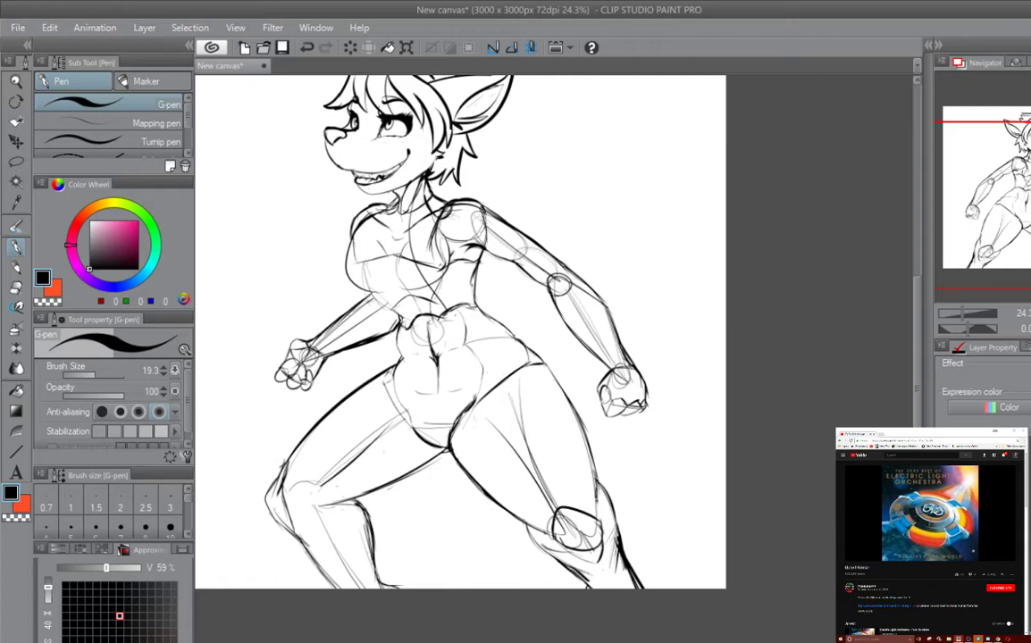
pyautogui.moveTo(414, 430); pyautogui.dragTo(394, 382)
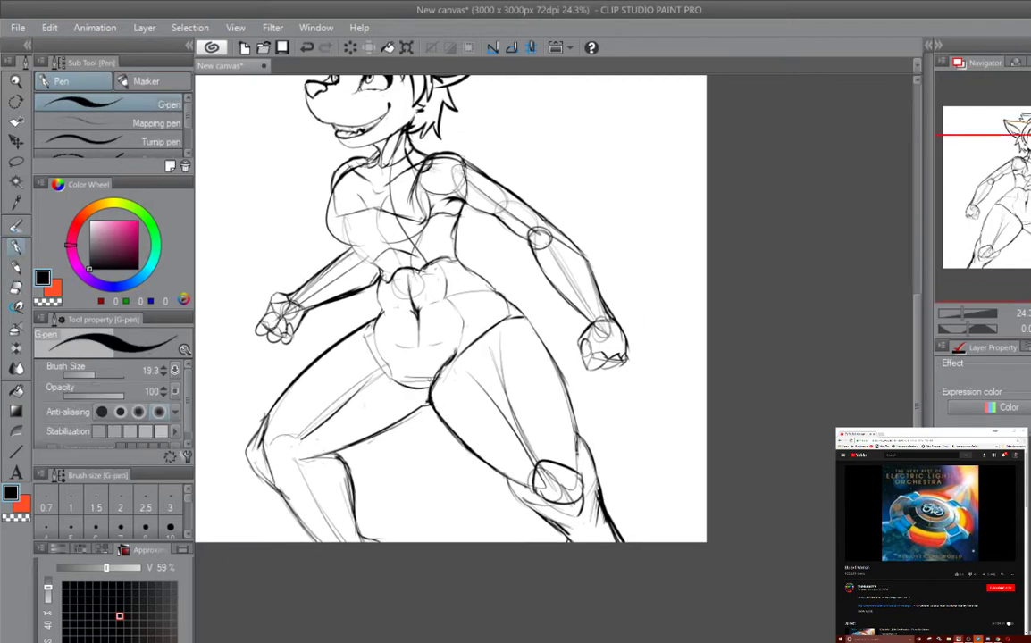
pyautogui.moveTo(394, 385); pyautogui.dragTo(388, 399)
pyautogui.moveTo(623, 324); pyautogui.dragTo(652, 342)
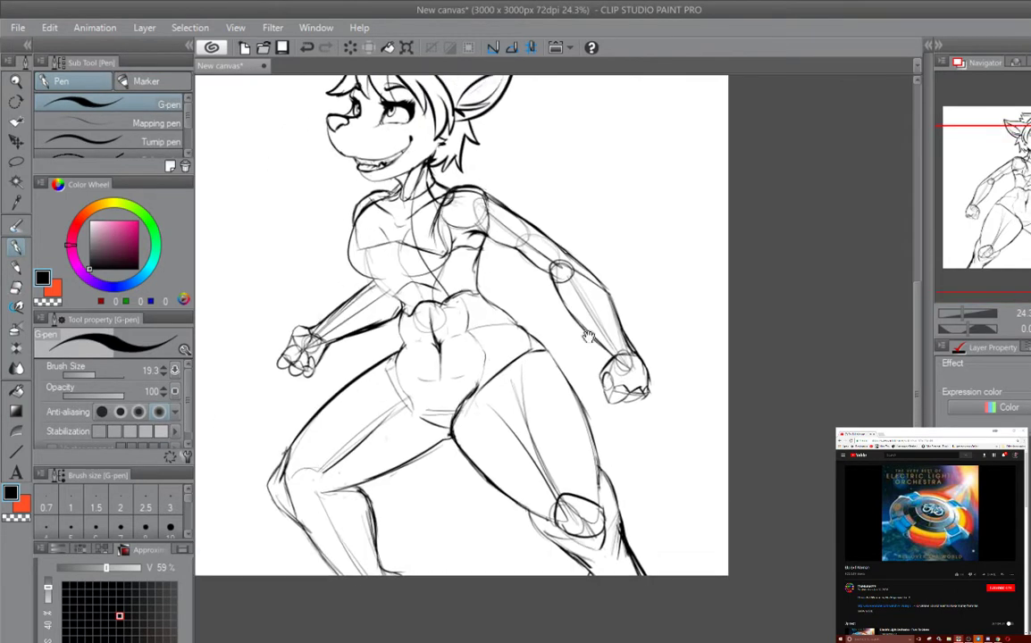
# Step: Erase the construction lines across the chest and redraw the bust with cleaner rounded contours
pyautogui.press('e')
pyautogui.moveTo(367, 196)
pyautogui.mouseDown()
pyautogui.moveTo(382, 234)
pyautogui.moveTo(402, 218)
pyautogui.moveTo(386, 230)
pyautogui.mouseUp()
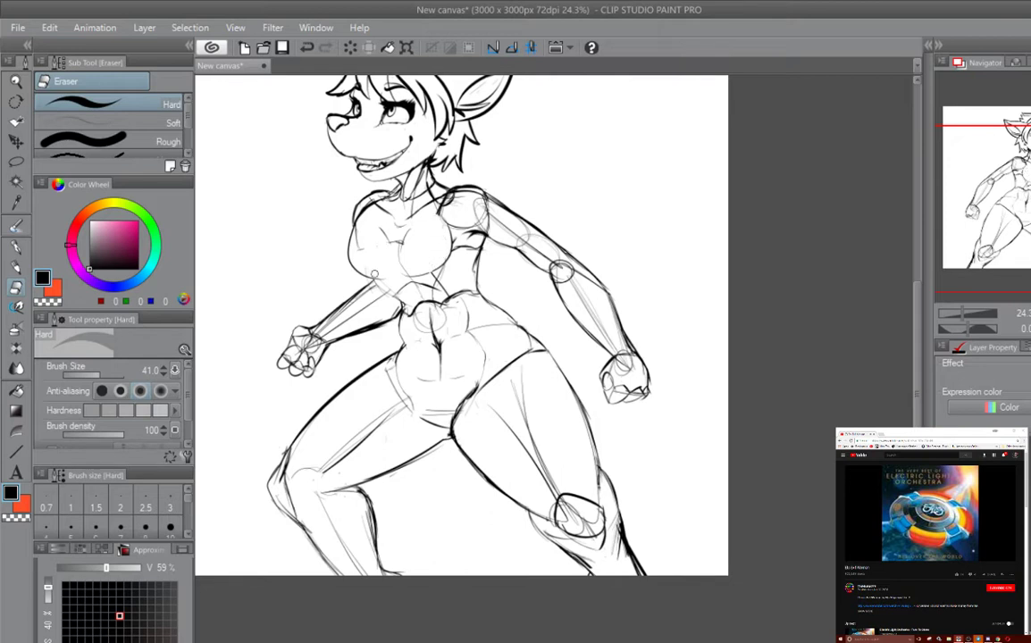
pyautogui.press('p')
pyautogui.moveTo(643, 258); pyautogui.dragTo(594, 259)
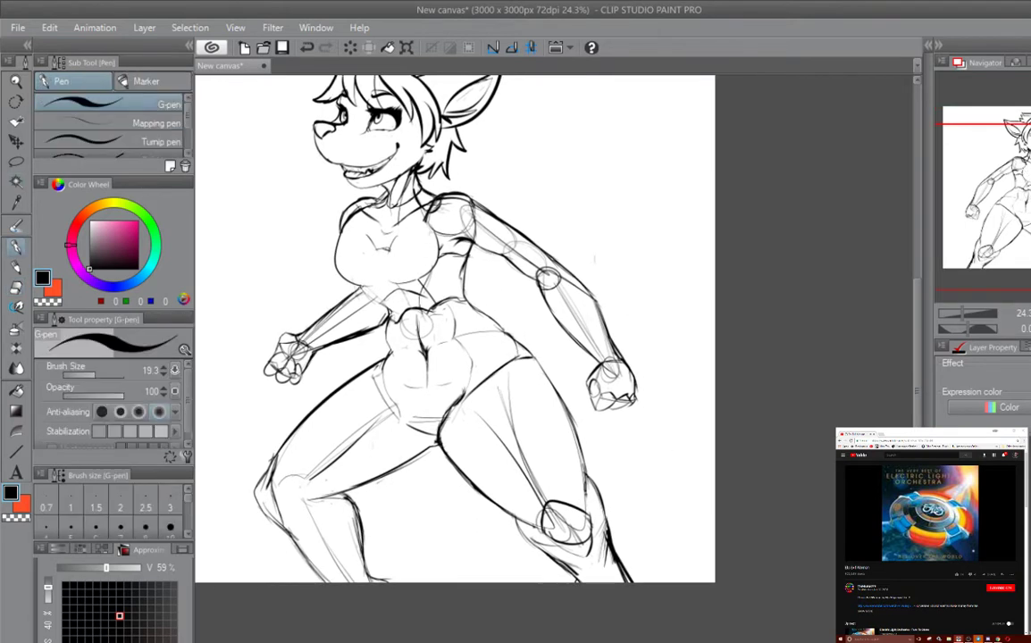
# Step: Erase the construction circles and inner guide lines from the near shoulder, upper arm, elbow and wrist, tidying the arm outline
pyautogui.moveTo(447, 340); pyautogui.dragTo(469, 411)
pyautogui.press('[')
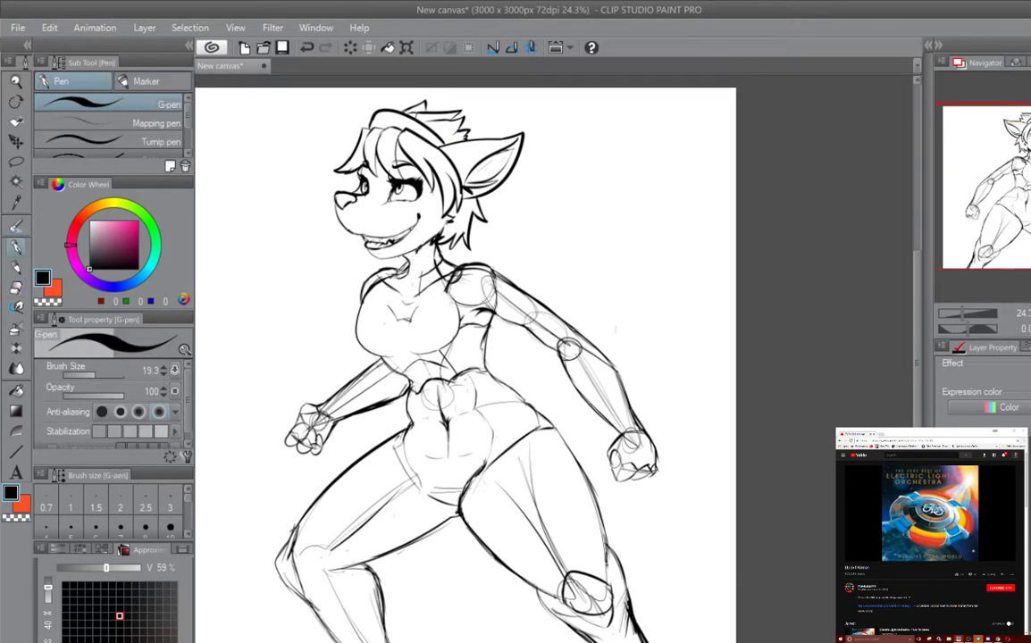
pyautogui.press('e')
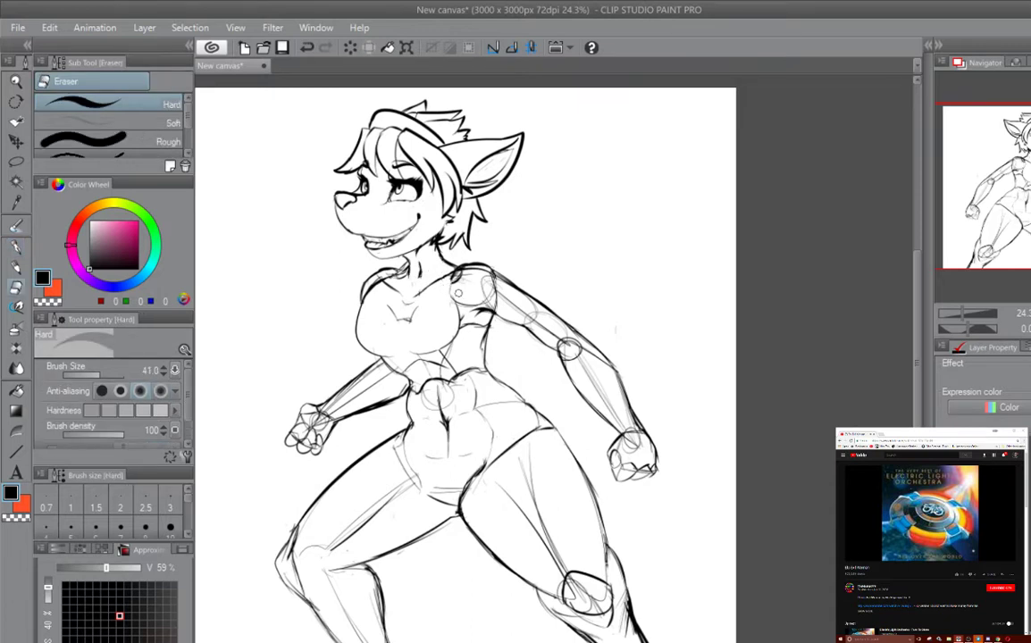
pyautogui.moveTo(418, 268)
pyautogui.mouseDown()
pyautogui.moveTo(416, 251)
pyautogui.moveTo(445, 264)
pyautogui.moveTo(439, 250)
pyautogui.moveTo(510, 293)
pyautogui.mouseUp()
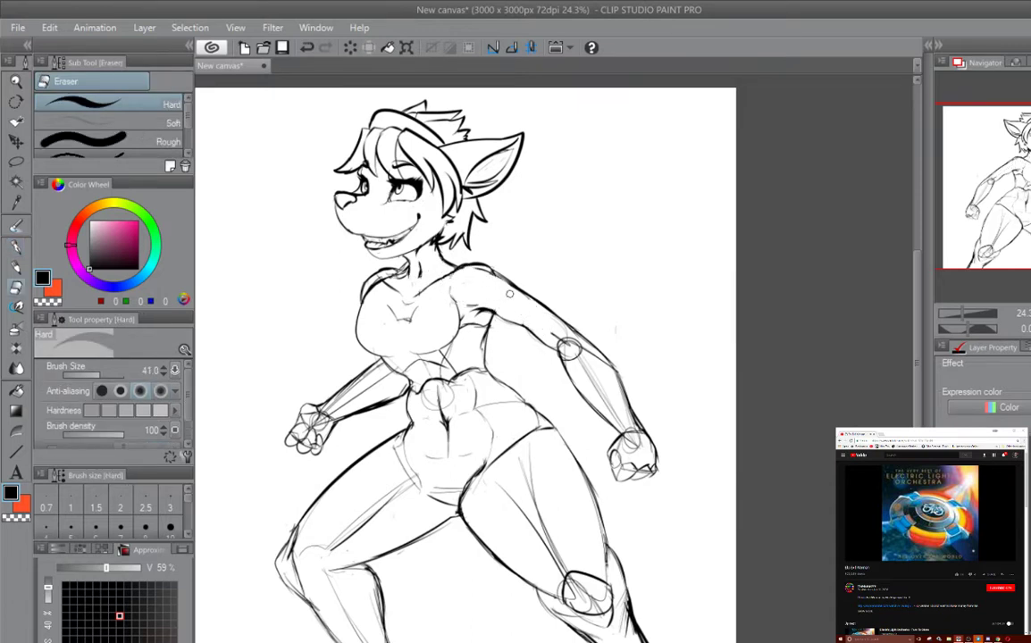
pyautogui.click(900, 591)
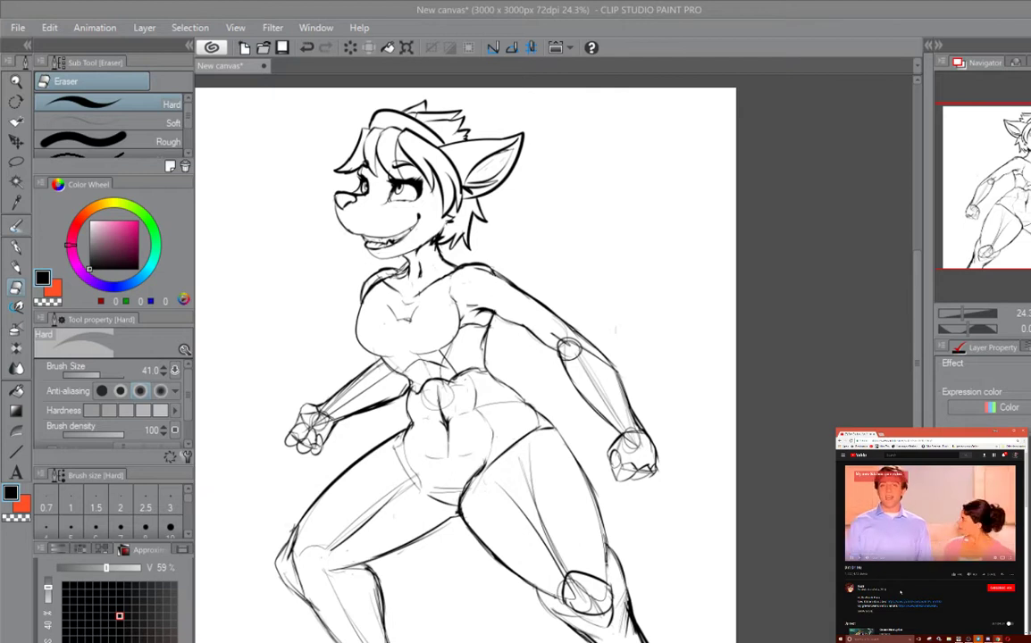
pyautogui.moveTo(633, 278)
pyautogui.mouseDown()
pyautogui.moveTo(572, 251)
pyautogui.moveTo(533, 149)
pyautogui.mouseUp()
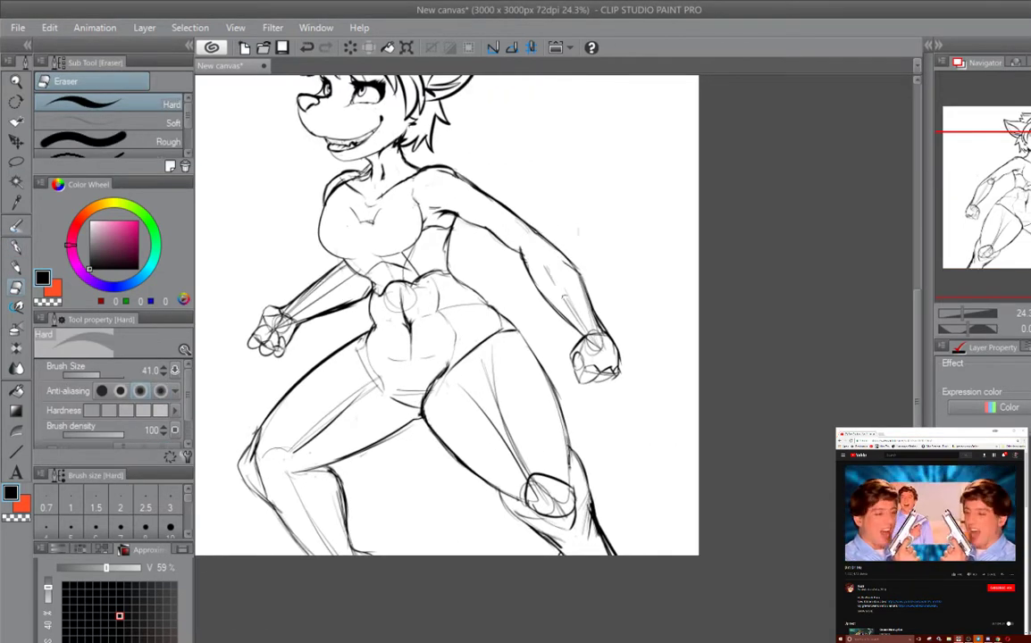
pyautogui.press('p')
pyautogui.moveTo(615, 293)
pyautogui.mouseDown()
pyautogui.moveTo(604, 248)
pyautogui.moveTo(720, 248)
pyautogui.moveTo(645, 319)
pyautogui.mouseUp()
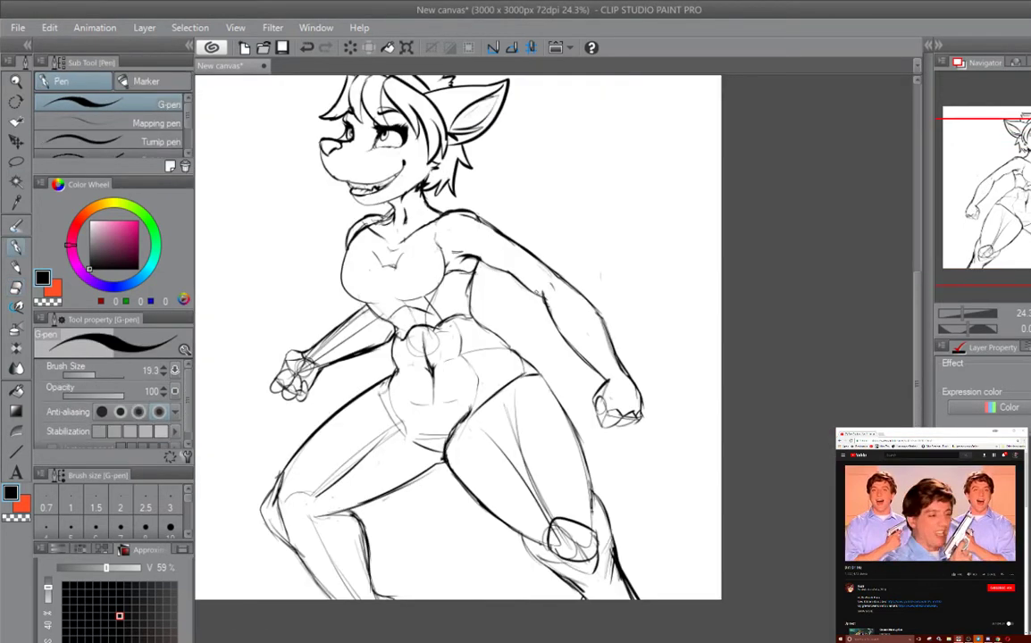
# Step: Erase the stray lines around the near armpit, beneath the bust and across the ribs
pyautogui.press('e')
pyautogui.press('p')
pyautogui.scroll(1, 501, 286)
pyautogui.press('e')
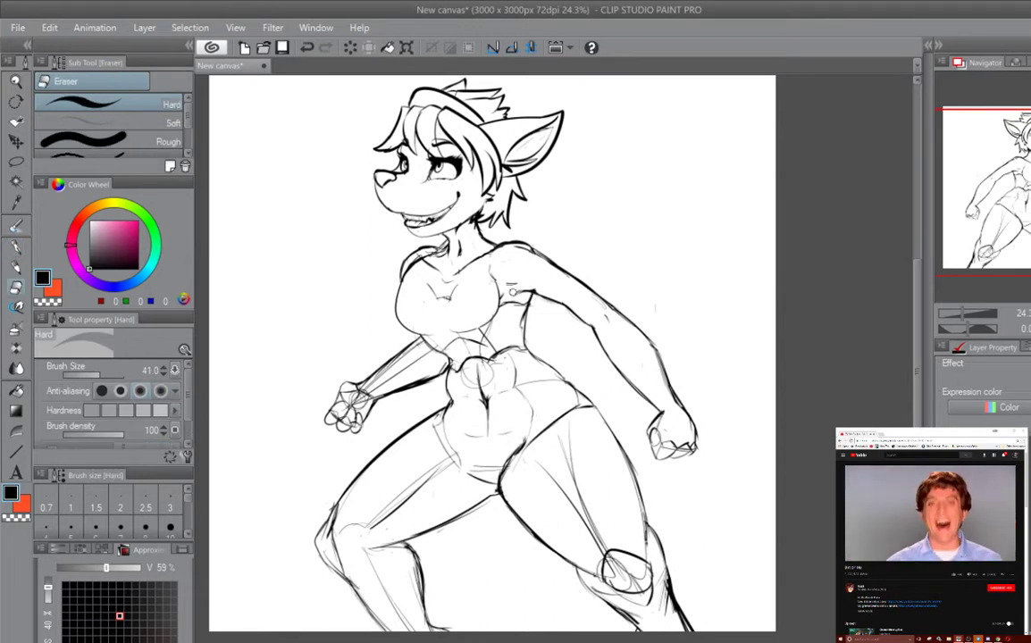
pyautogui.moveTo(505, 357); pyautogui.dragTo(482, 320)
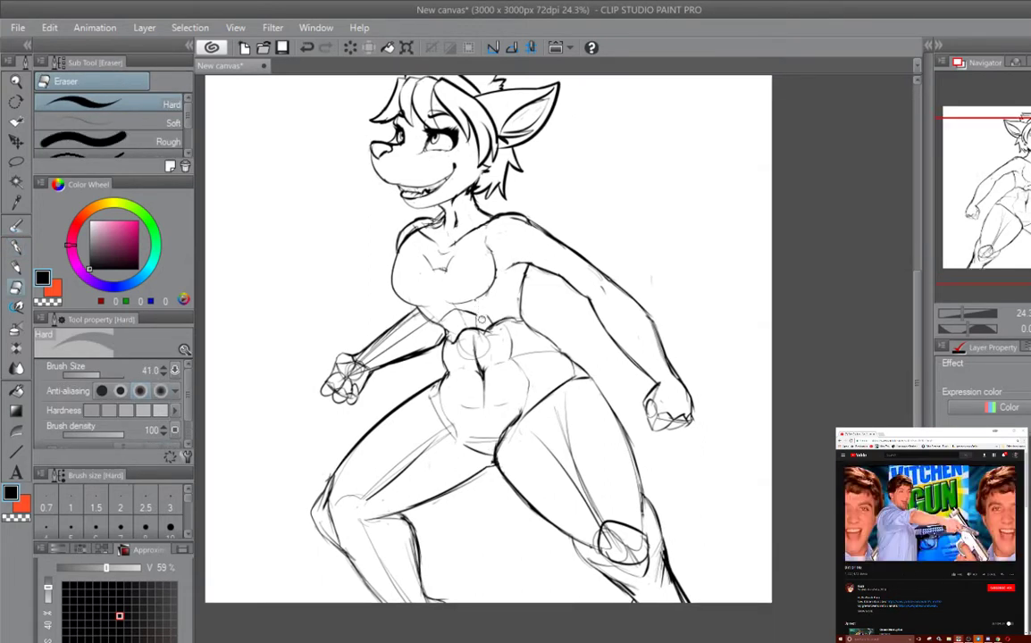
pyautogui.moveTo(416, 305); pyautogui.dragTo(465, 291)
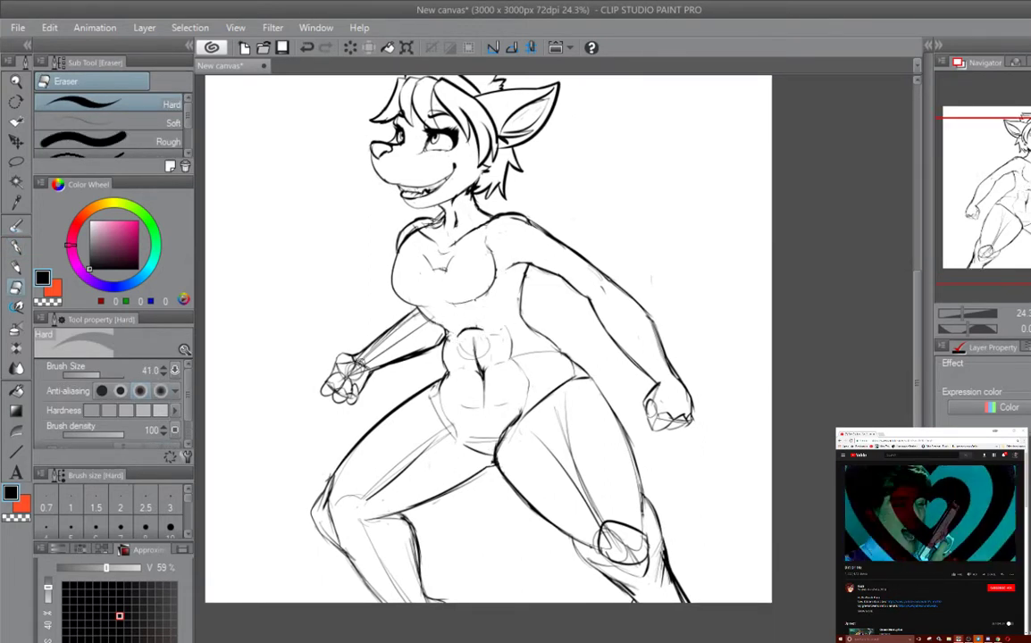
# Step: Clean the guide lines out of the far shoulder and far forearm, and touch up the collarbone and chest contours
pyautogui.press('p')
pyautogui.press('e')
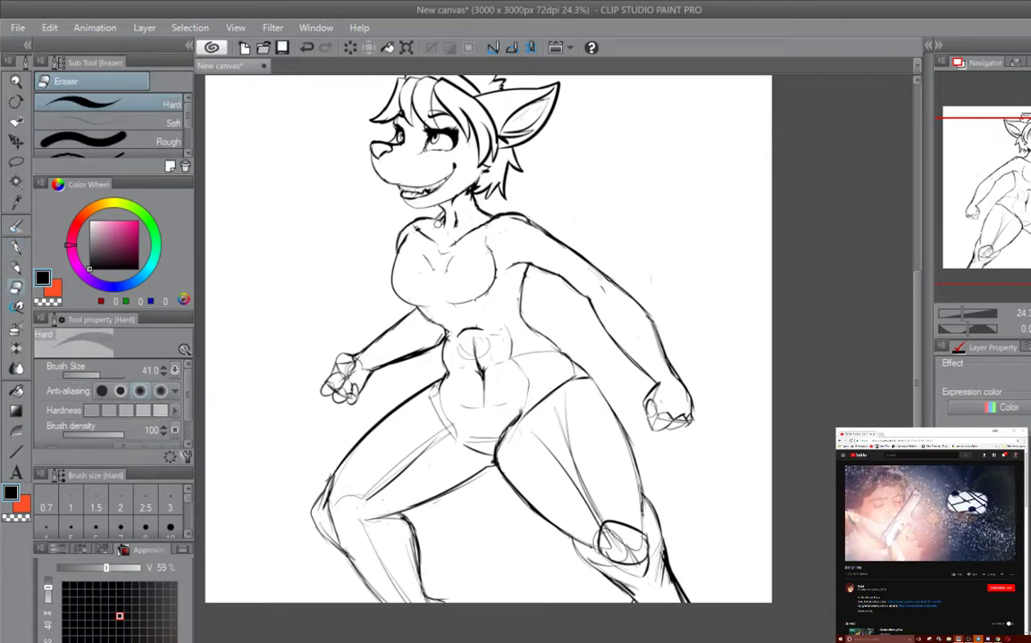
pyautogui.press('p')
pyautogui.moveTo(539, 293); pyautogui.dragTo(464, 171)
pyautogui.press('e')
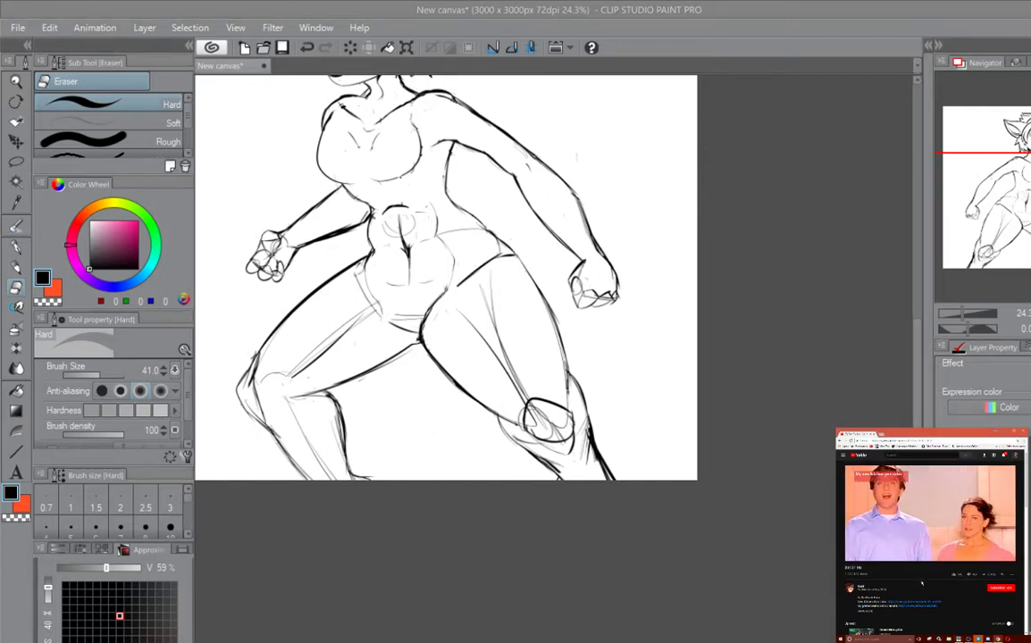
# Step: Erase the construction circles from the upper belly and add light rib contour strokes beneath the bust
pyautogui.moveTo(447, 277); pyautogui.dragTo(463, 320)
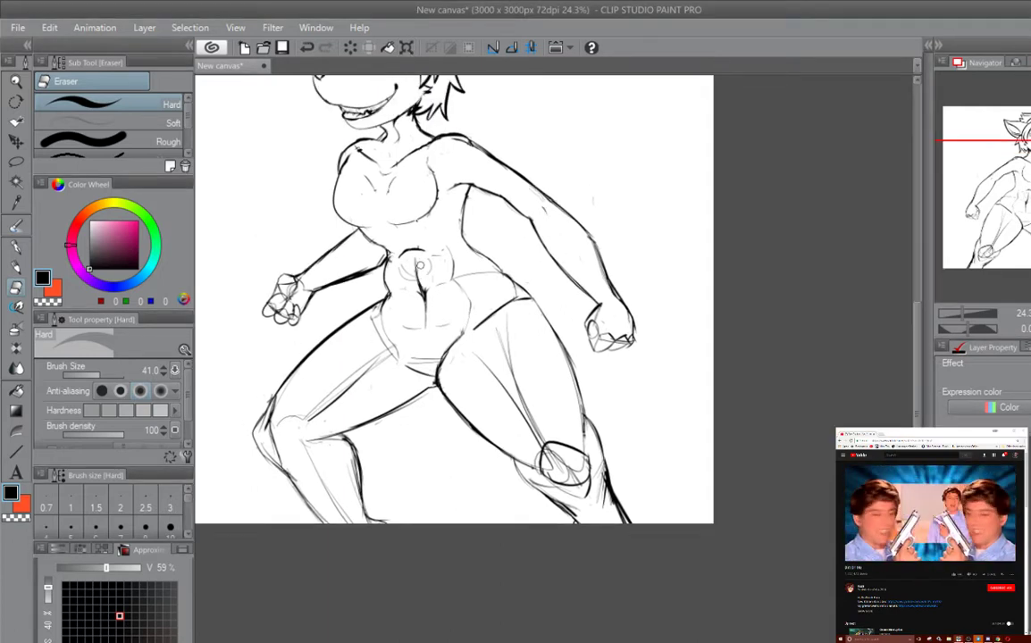
pyautogui.hotkey('ctrl', 'z')
pyautogui.press('p')
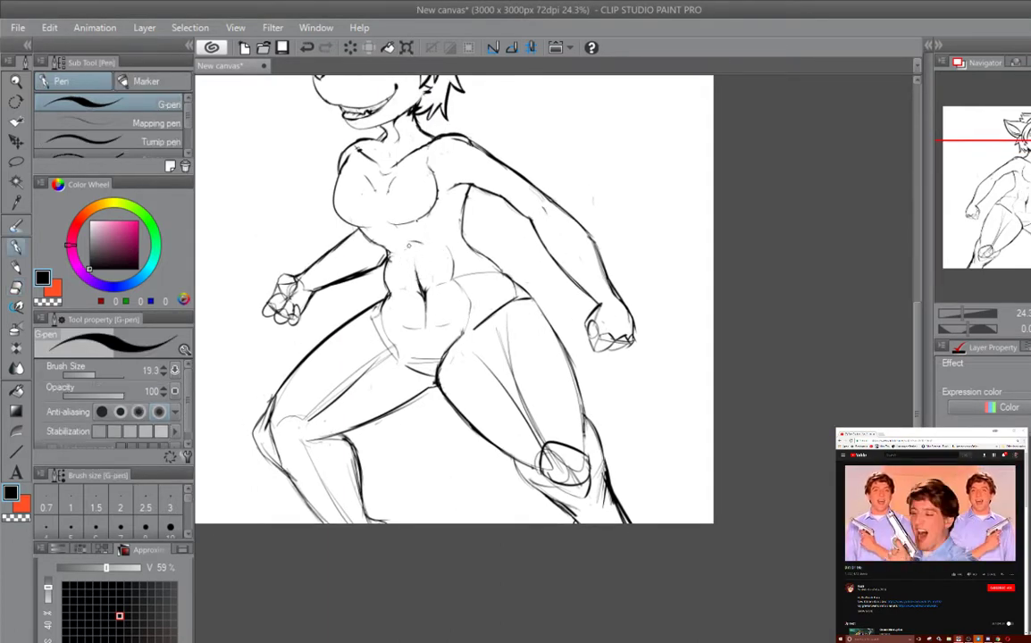
pyautogui.moveTo(405, 237)
pyautogui.mouseDown()
pyautogui.moveTo(382, 288)
pyautogui.moveTo(372, 228)
pyautogui.moveTo(380, 315)
pyautogui.moveTo(379, 118)
pyautogui.mouseUp()
# Step: Erase the construction lines inside both thighs, the hip guides and the near knee circle
pyautogui.press('e')
pyautogui.moveTo(461, 302)
pyautogui.mouseDown()
pyautogui.moveTo(461, 264)
pyautogui.moveTo(476, 236)
pyautogui.moveTo(456, 254)
pyautogui.moveTo(424, 246)
pyautogui.moveTo(464, 273)
pyautogui.moveTo(513, 250)
pyautogui.moveTo(689, 242)
pyautogui.mouseUp()
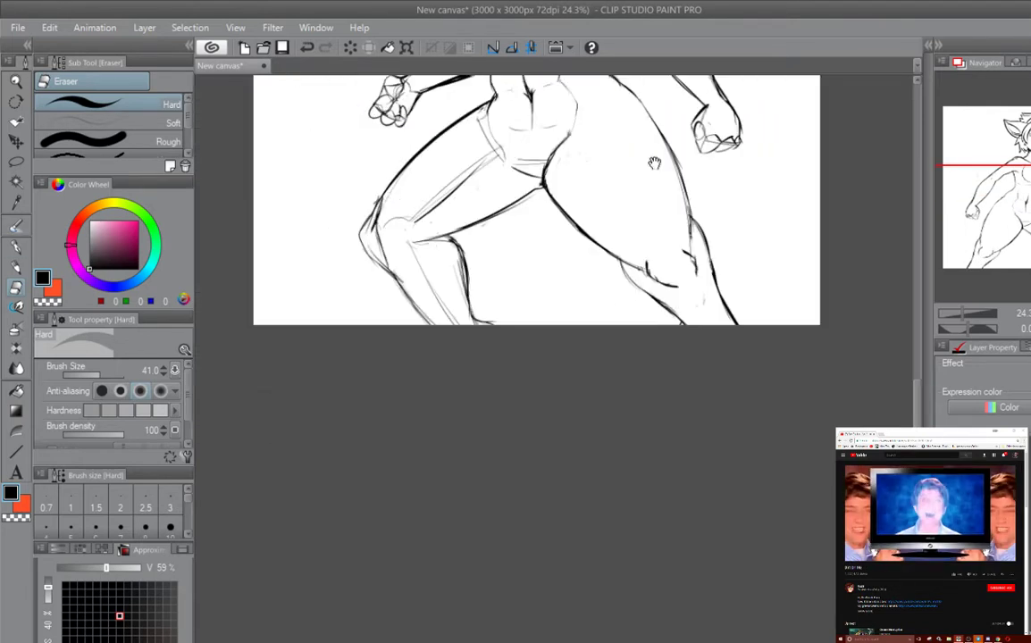
pyautogui.moveTo(344, 224)
pyautogui.mouseDown()
pyautogui.moveTo(332, 198)
pyautogui.moveTo(411, 228)
pyautogui.moveTo(415, 165)
pyautogui.moveTo(447, 111)
pyautogui.mouseUp()
pyautogui.moveTo(446, 116); pyautogui.dragTo(393, 183)
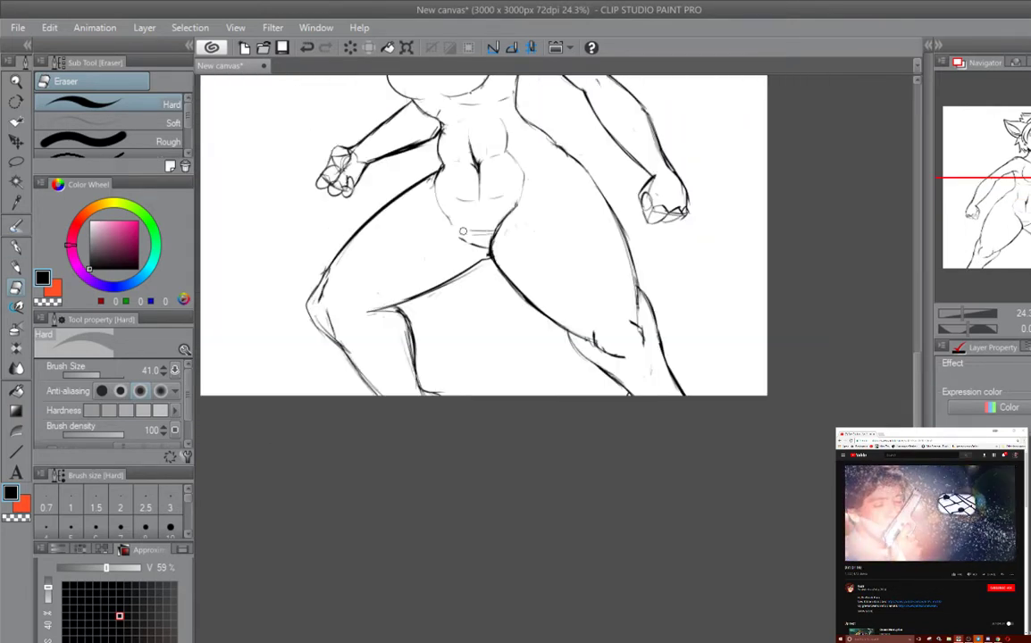
# Step: Redraw the crease between the thighs and erase the guide lines inside the far shin
pyautogui.press('p')
pyautogui.moveTo(560, 267); pyautogui.dragTo(558, 249)
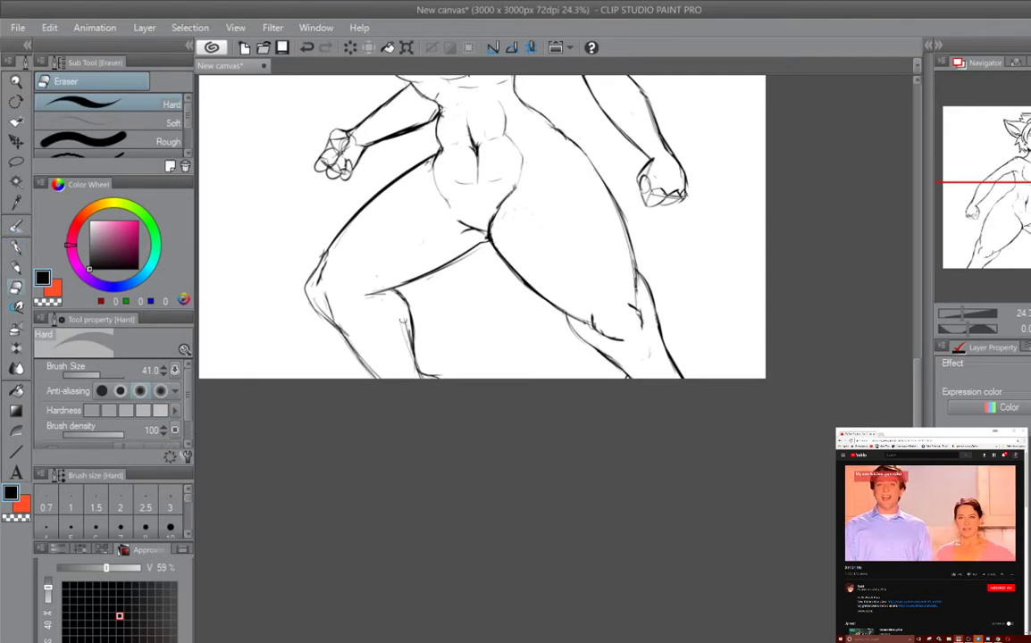
pyautogui.moveTo(344, 286)
pyautogui.mouseDown()
pyautogui.moveTo(341, 470)
pyautogui.moveTo(354, 438)
pyautogui.mouseUp()
pyautogui.press('e')
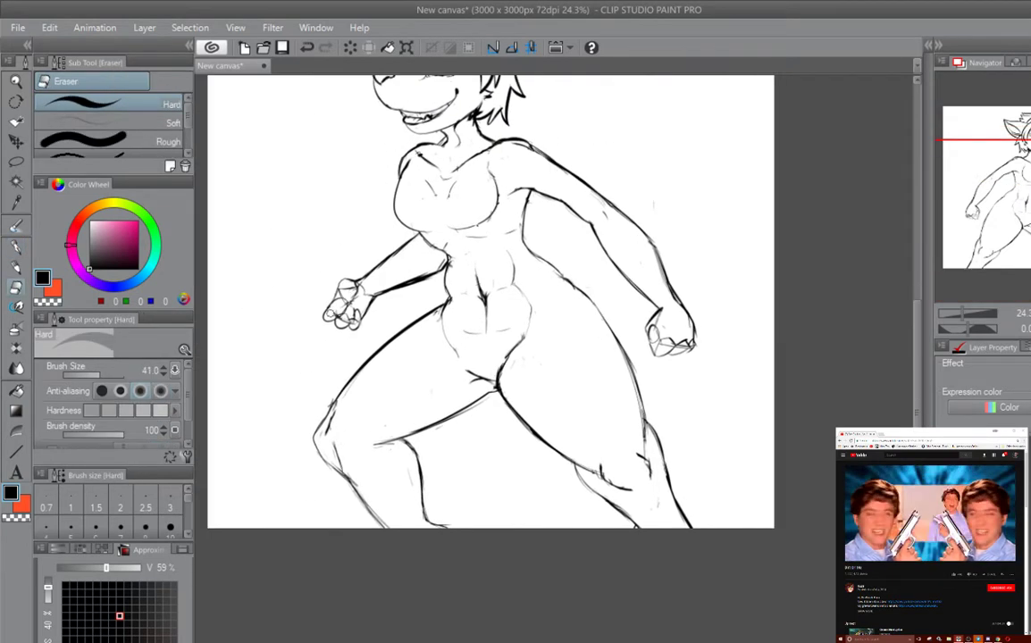
# Step: Erase the overlapping guide lines inside both fists, leaving cleaner finger and knuckle shapes
pyautogui.moveTo(318, 268); pyautogui.dragTo(223, 242)
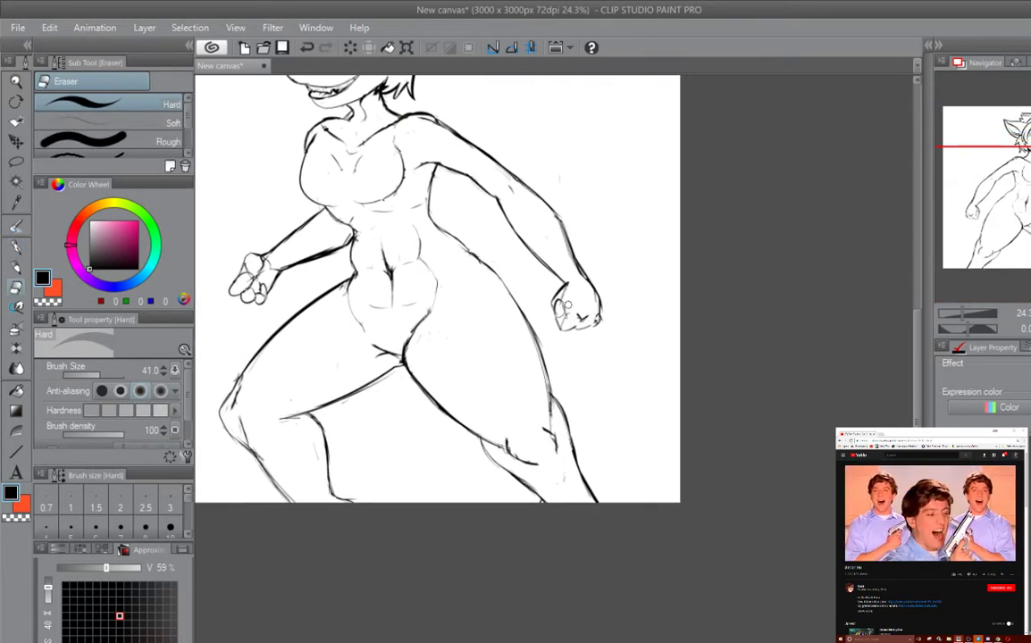
pyautogui.moveTo(565, 305); pyautogui.dragTo(619, 351)
# Step: Switch the G-pen to purple (94, 72, 190) and sketch pointed shoulder guards over both shoulders
pyautogui.click(18, 250)
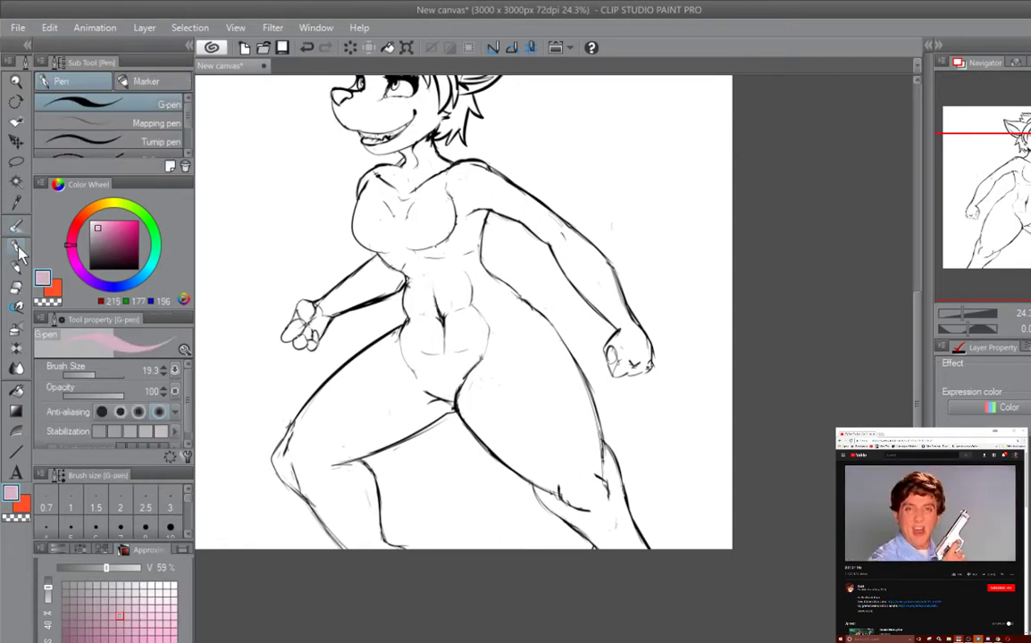
pyautogui.click(100, 285)
pyautogui.moveTo(402, 313); pyautogui.dragTo(386, 398)
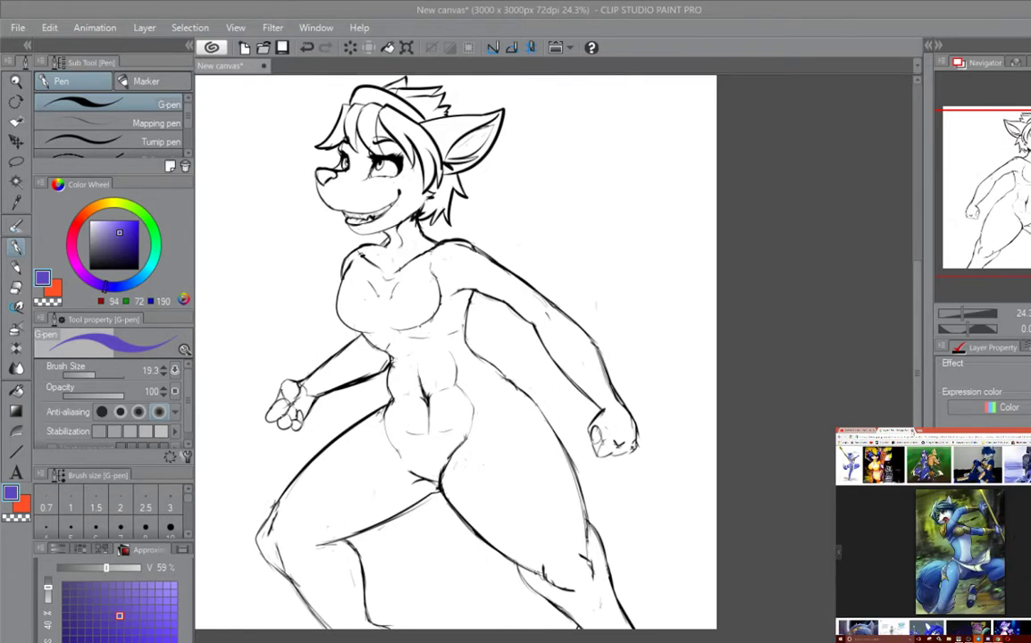
pyautogui.moveTo(609, 230); pyautogui.dragTo(627, 186)
pyautogui.moveTo(435, 202); pyautogui.dragTo(501, 193)
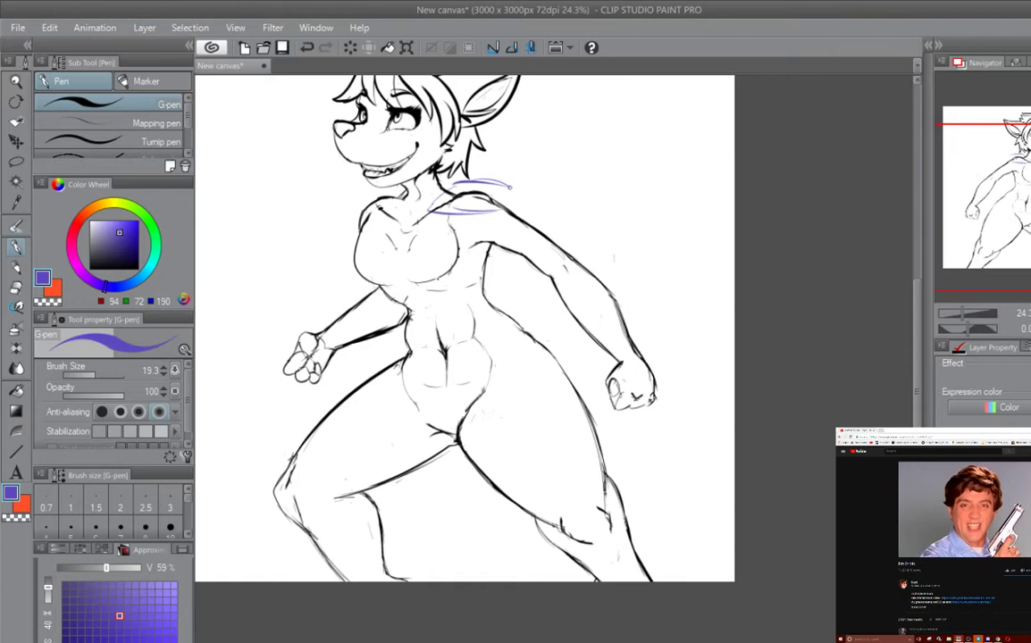
pyautogui.moveTo(438, 198); pyautogui.dragTo(487, 211)
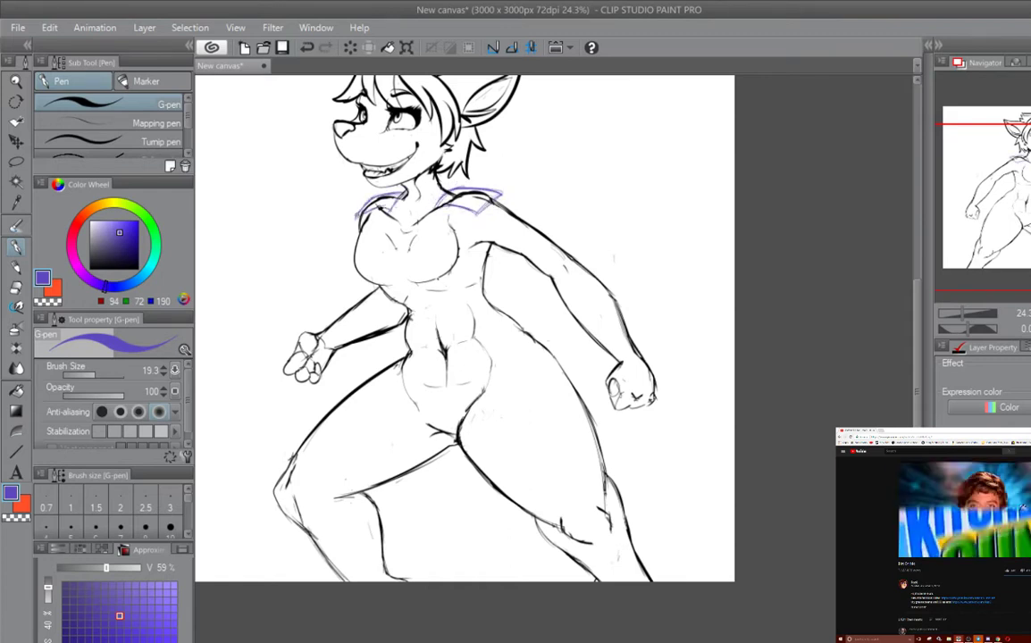
# Step: Sketch a curved purple belt across the hips with a small round fastening at each end, undoing the first cloth strokes
pyautogui.scroll(-3, 465, 331)
pyautogui.moveTo(404, 268)
pyautogui.mouseDown()
pyautogui.moveTo(465, 268)
pyautogui.moveTo(527, 238)
pyautogui.mouseUp()
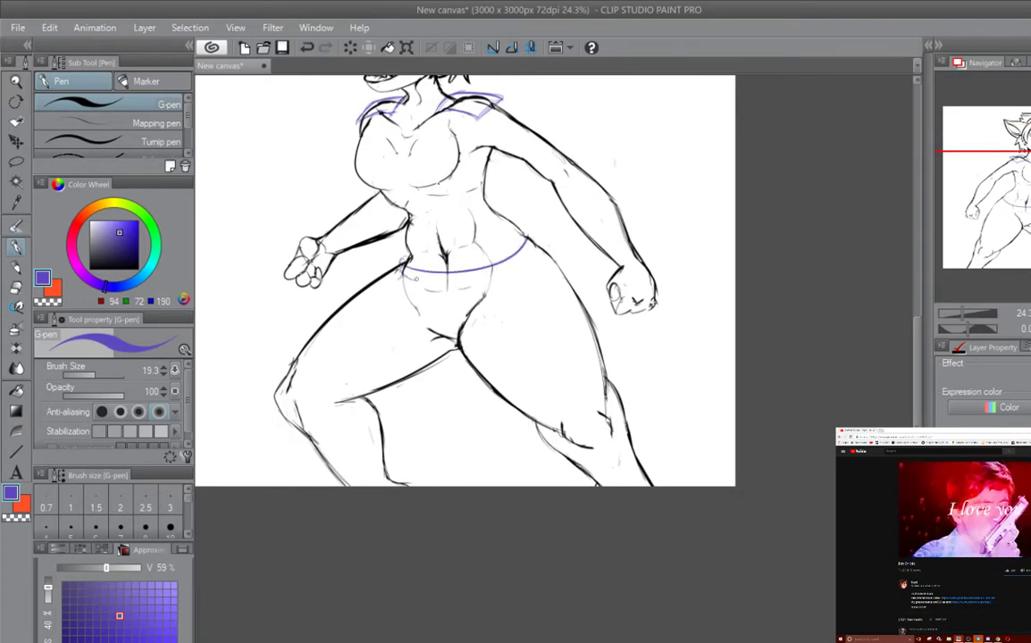
pyautogui.moveTo(402, 261); pyautogui.dragTo(527, 266)
pyautogui.moveTo(447, 268); pyautogui.dragTo(438, 357)
pyautogui.hotkey('ctrl', 'z')
pyautogui.hotkey('ctrl', 'z')
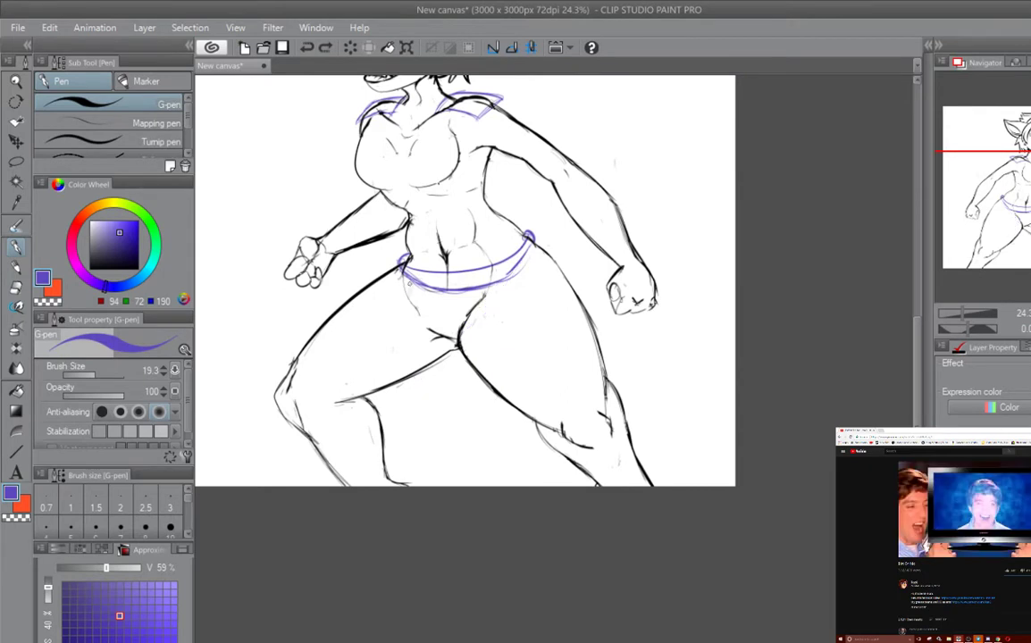
# Step: Sketch a purple loincloth hanging from the belt between the thighs, with two side edges and a curved hem
pyautogui.moveTo(402, 272); pyautogui.dragTo(386, 380)
pyautogui.moveTo(393, 295); pyautogui.dragTo(437, 357)
pyautogui.hotkey('ctrl', 'z')
pyautogui.moveTo(379, 384); pyautogui.dragTo(496, 384)
pyautogui.moveTo(513, 268); pyautogui.dragTo(496, 376)
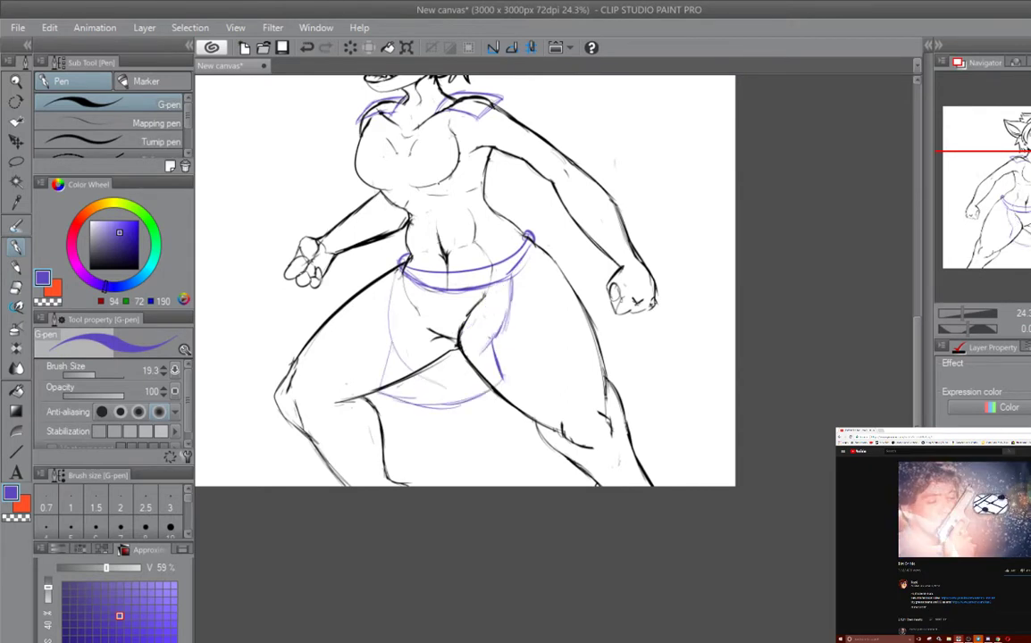
pyautogui.moveTo(469, 260); pyautogui.dragTo(375, 327)
pyautogui.moveTo(393, 276)
pyautogui.mouseDown()
pyautogui.moveTo(375, 339)
pyautogui.moveTo(422, 300)
pyautogui.mouseUp()
pyautogui.moveTo(420, 300); pyautogui.dragTo(486, 241)
# Step: Sketch a purple leg covering on the far shin, with a curved upper edge below the knee
pyautogui.moveTo(332, 265); pyautogui.dragTo(318, 377)
pyautogui.moveTo(326, 375); pyautogui.dragTo(323, 355)
pyautogui.moveTo(426, 295)
pyautogui.mouseDown()
pyautogui.moveTo(422, 319)
pyautogui.moveTo(540, 193)
pyautogui.mouseUp()
pyautogui.moveTo(337, 258); pyautogui.dragTo(404, 322)
pyautogui.moveTo(446, 268); pyautogui.dragTo(357, 196)
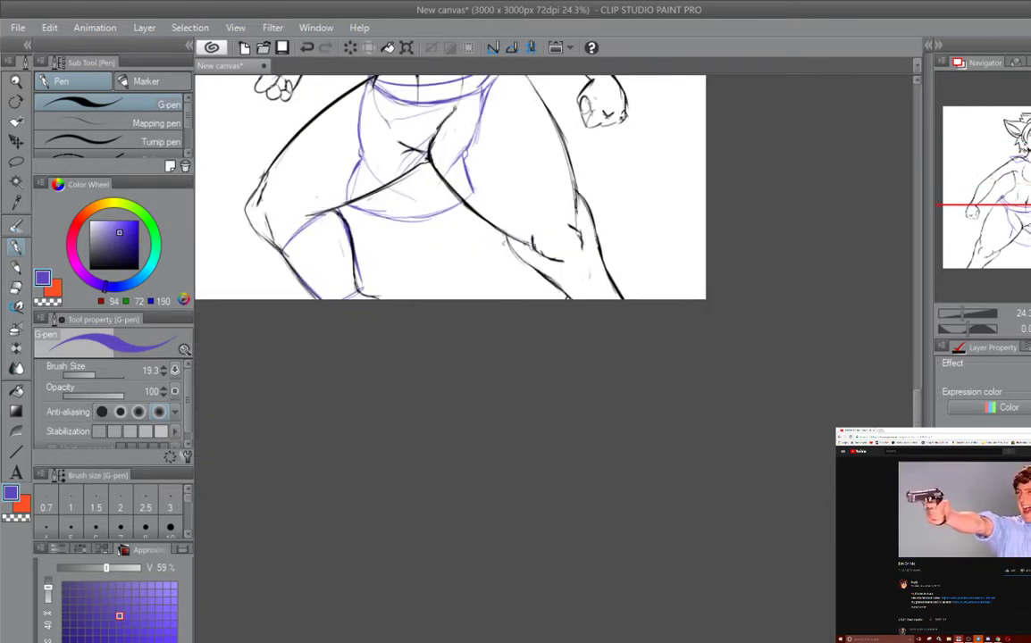
# Step: Try a purple leg covering on the near shin with a curved upper edge, erasing the knee marks above it
pyautogui.moveTo(545, 174)
pyautogui.mouseDown()
pyautogui.moveTo(527, 260)
pyautogui.moveTo(557, 268)
pyautogui.mouseUp()
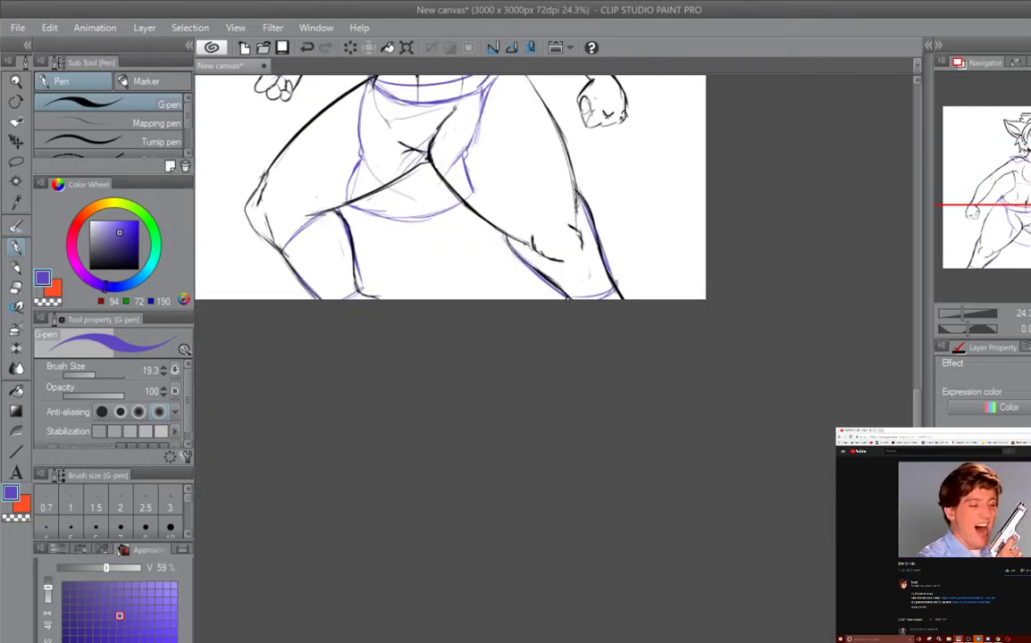
pyautogui.moveTo(482, 192); pyautogui.dragTo(527, 237)
pyautogui.hotkey('ctrl', 'z')
pyautogui.press('e')
pyautogui.moveTo(465, 210); pyautogui.dragTo(527, 237)
pyautogui.press('p')
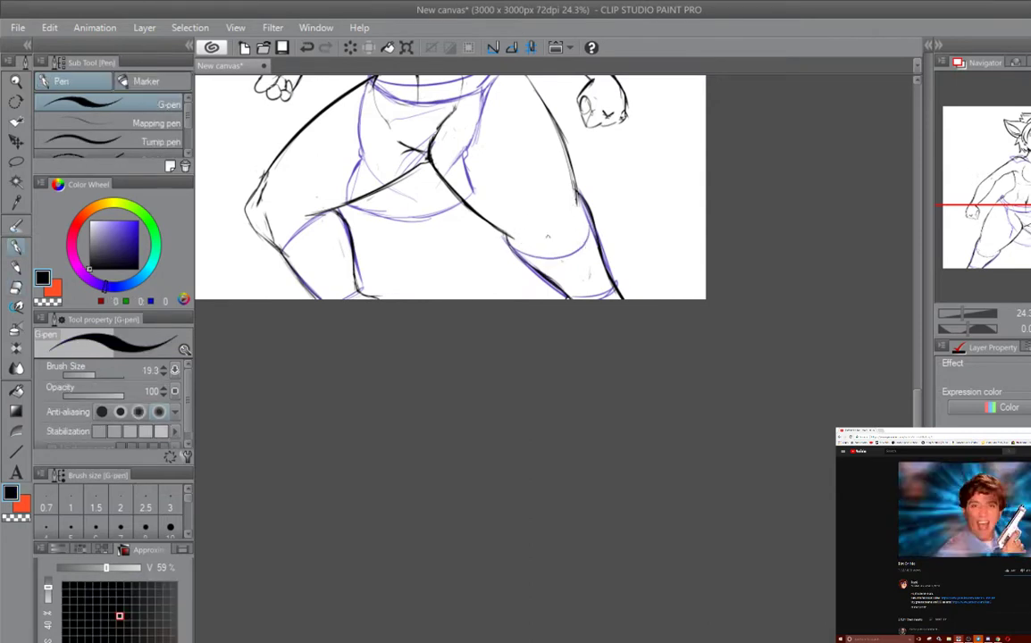
# Step: Erase the near leg below the thigh, including its purple covering lines
pyautogui.moveTo(625, 268)
pyautogui.mouseDown()
pyautogui.moveTo(599, 284)
pyautogui.moveTo(610, 362)
pyautogui.mouseUp()
pyautogui.press('e')
pyautogui.moveTo(496, 268); pyautogui.dragTo(491, 323)
pyautogui.moveTo(514, 228); pyautogui.dragTo(544, 317)
pyautogui.moveTo(442, 270)
pyautogui.mouseDown()
pyautogui.moveTo(518, 324)
pyautogui.moveTo(555, 285)
pyautogui.mouseUp()
pyautogui.press('p')
pyautogui.scroll(-2, 444, 219)
pyautogui.scroll(2, 444, 219)
# Step: Sketch a guide circle for the near knee, redraw the knee and lower leg in black around it, and erase the guides
pyautogui.moveTo(451, 357); pyautogui.dragTo(490, 397)
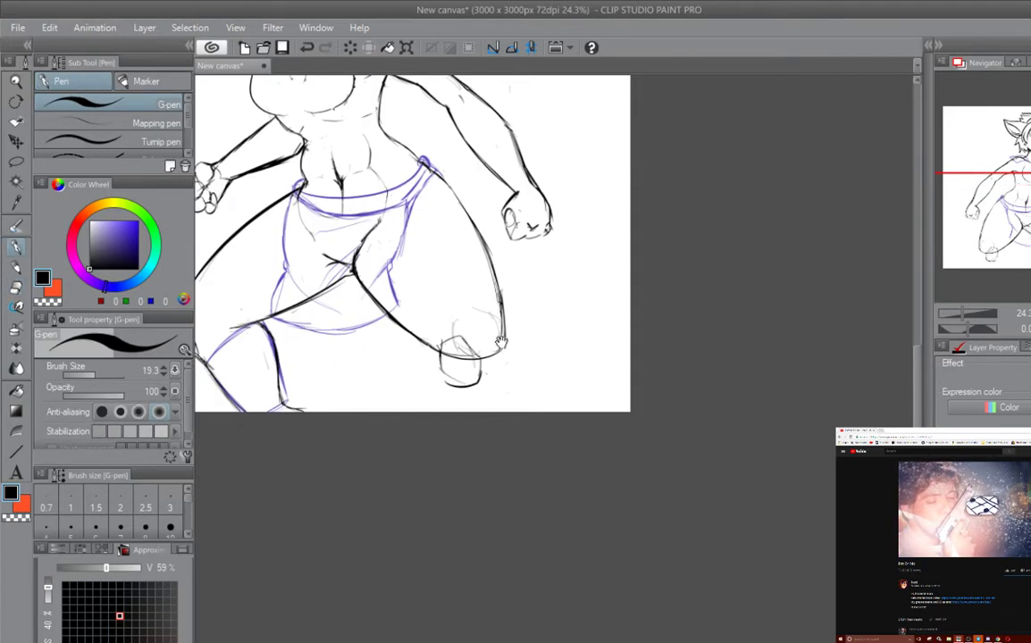
pyautogui.scroll(-2, 444, 250)
pyautogui.scroll(2, 444, 250)
pyautogui.moveTo(491, 299); pyautogui.dragTo(523, 384)
pyautogui.moveTo(454, 364); pyautogui.dragTo(422, 379)
pyautogui.scroll(-2, 420, 250)
pyautogui.scroll(2, 420, 250)
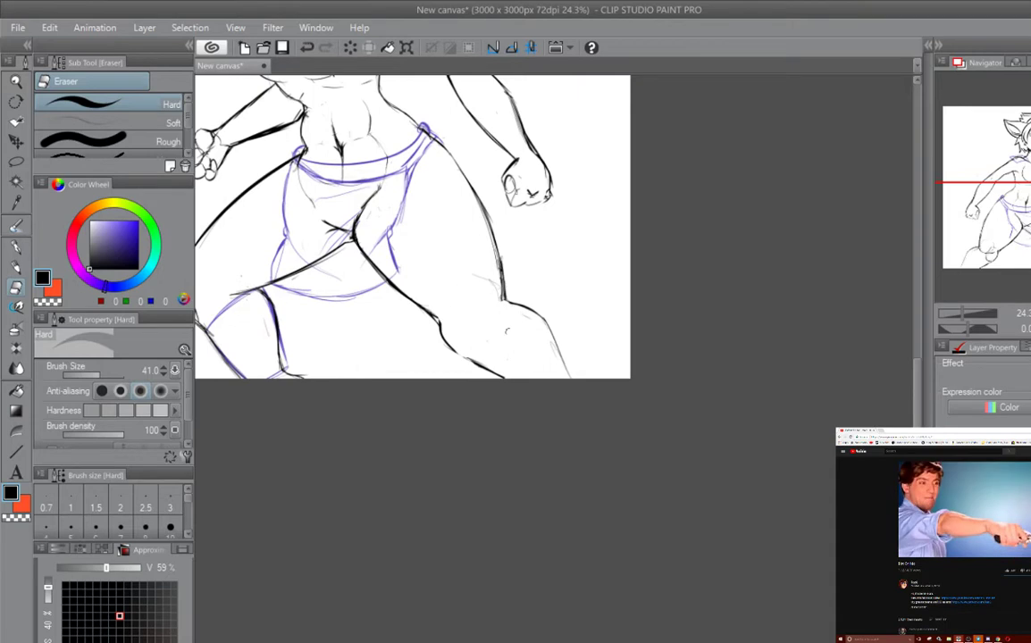
# Step: Darken the black outlines of the near thigh, knee and shin
pyautogui.moveTo(420, 223); pyautogui.dragTo(454, 376)
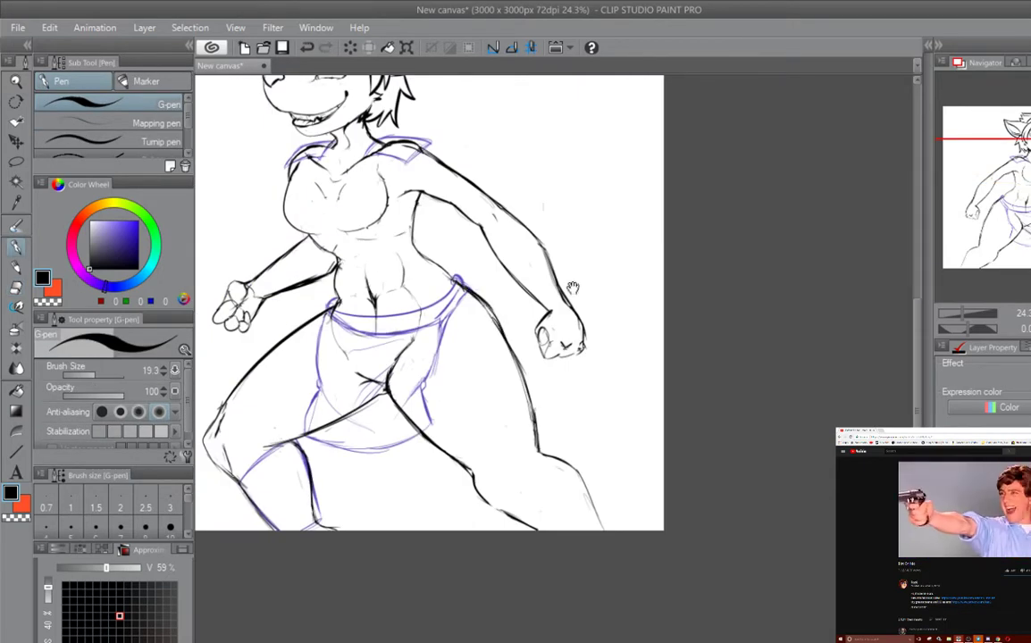
pyautogui.moveTo(455, 312); pyautogui.dragTo(394, 145)
pyautogui.moveTo(582, 270); pyautogui.dragTo(792, 322)
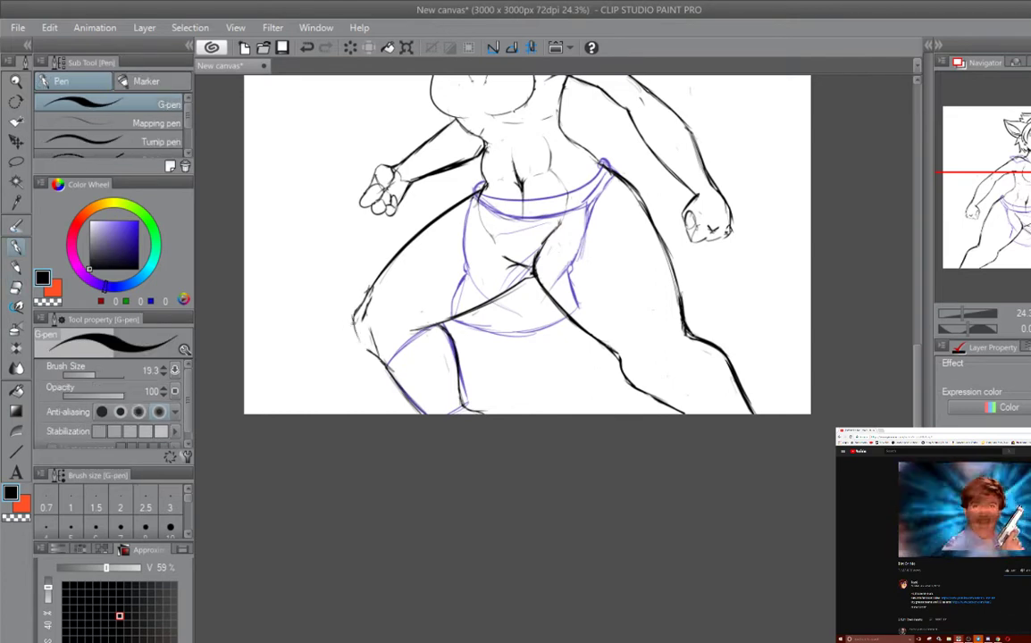
pyautogui.moveTo(536, 268); pyautogui.dragTo(393, 259)
# Step: Sample the purple from the drawing and sketch a leg covering on the near shin with a curved upper edge
pyautogui.keyDown('alt'); pyautogui.click(393, 189); pyautogui.keyUp('alt')
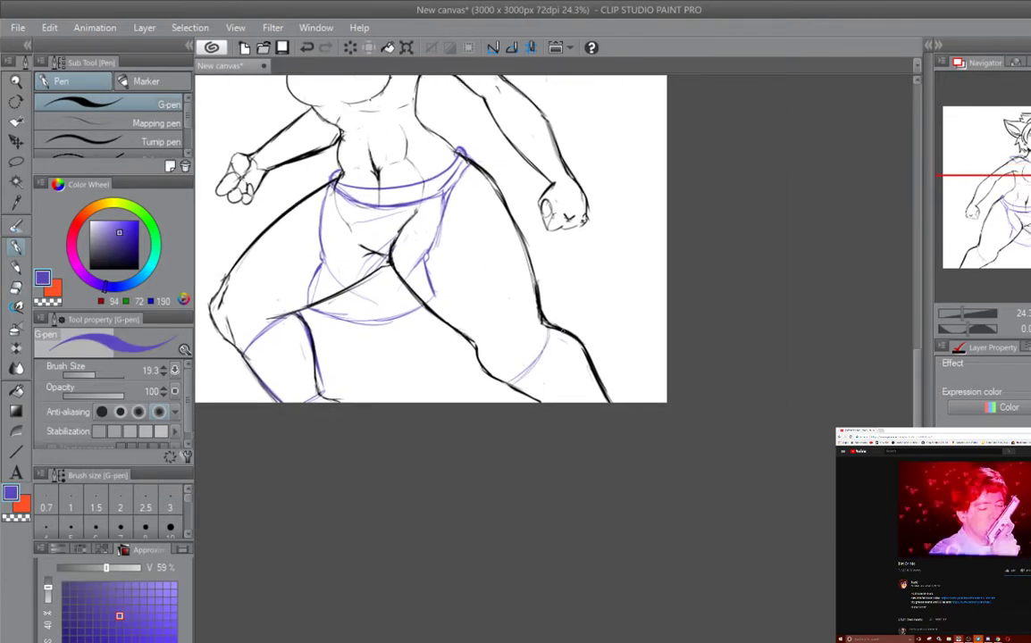
pyautogui.moveTo(548, 335); pyautogui.dragTo(534, 377)
pyautogui.moveTo(576, 343); pyautogui.dragTo(615, 400)
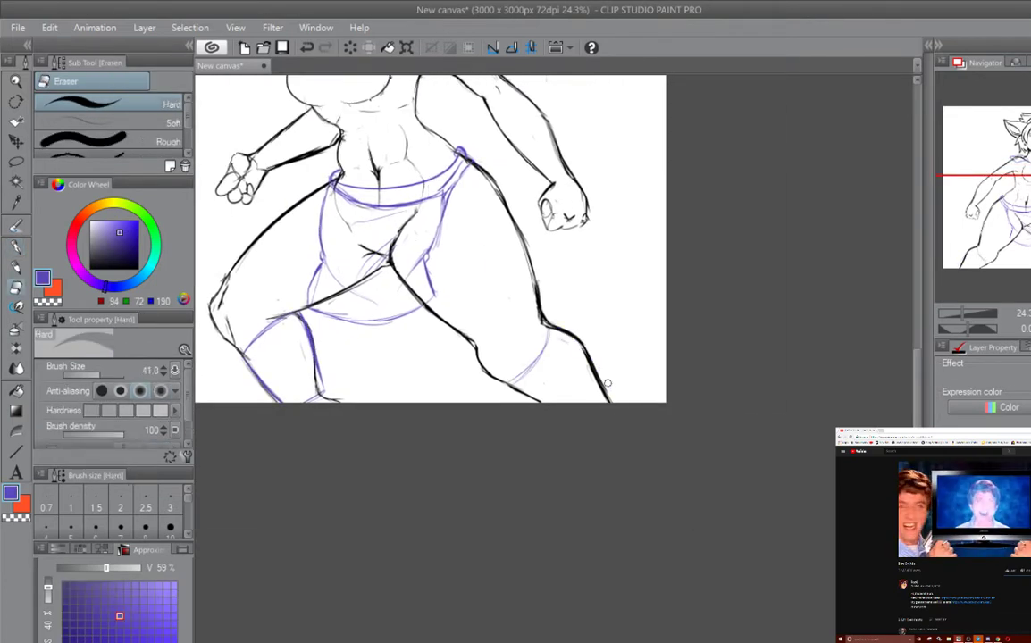
pyautogui.moveTo(534, 320); pyautogui.dragTo(579, 503)
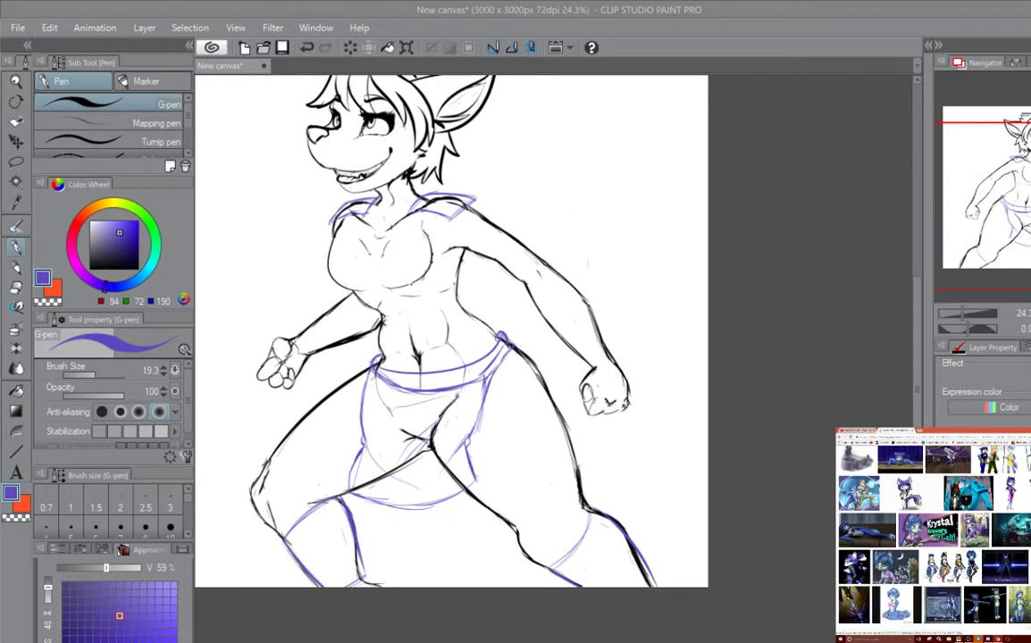
# Step: Sketch purple coverings over both forearms, with curved edges below the elbows and at the wrists
pyautogui.moveTo(537, 375); pyautogui.dragTo(539, 322)
pyautogui.moveTo(531, 226); pyautogui.dragTo(552, 214)
pyautogui.moveTo(549, 279)
pyautogui.mouseDown()
pyautogui.moveTo(478, 213)
pyautogui.moveTo(554, 273)
pyautogui.mouseUp()
pyautogui.moveTo(536, 358); pyautogui.dragTo(576, 391)
pyautogui.moveTo(395, 266); pyautogui.dragTo(327, 296)
# Step: Erase the rough purple waistband and loincloth sketch around the hips
pyautogui.press('e')
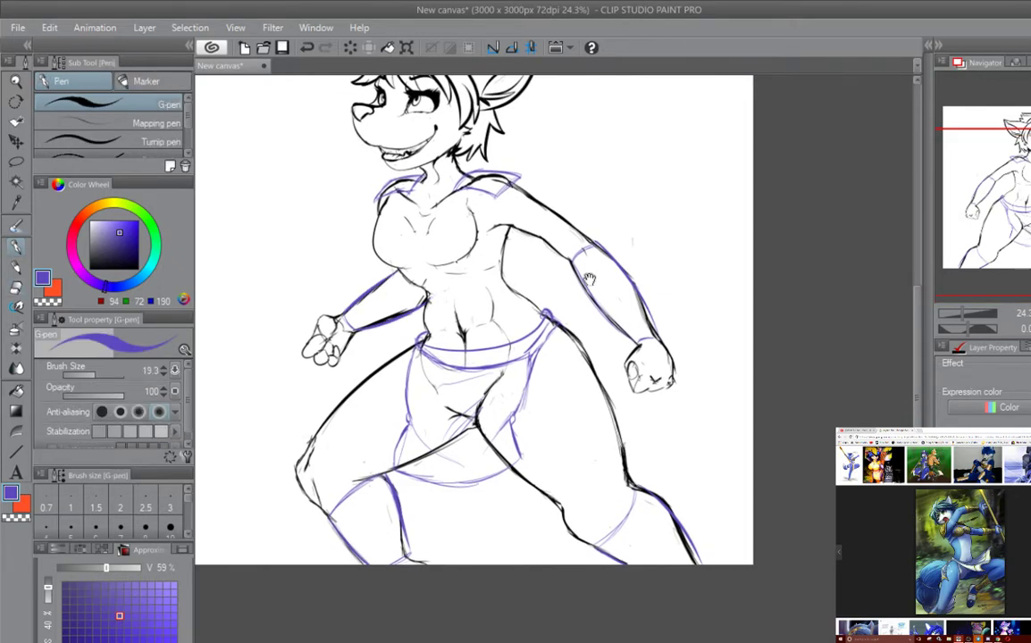
pyautogui.moveTo(393, 548); pyautogui.dragTo(375, 454)
pyautogui.moveTo(362, 237); pyautogui.dragTo(438, 350)
pyautogui.moveTo(490, 197); pyautogui.dragTo(413, 333)
# Step: Redraw the purple waistband as two curved lines across the hips and hang a loincloth with a wavy lower edge from it
pyautogui.press('p')
pyautogui.moveTo(402, 259); pyautogui.dragTo(496, 240)
pyautogui.hotkey('ctrl', 'z')
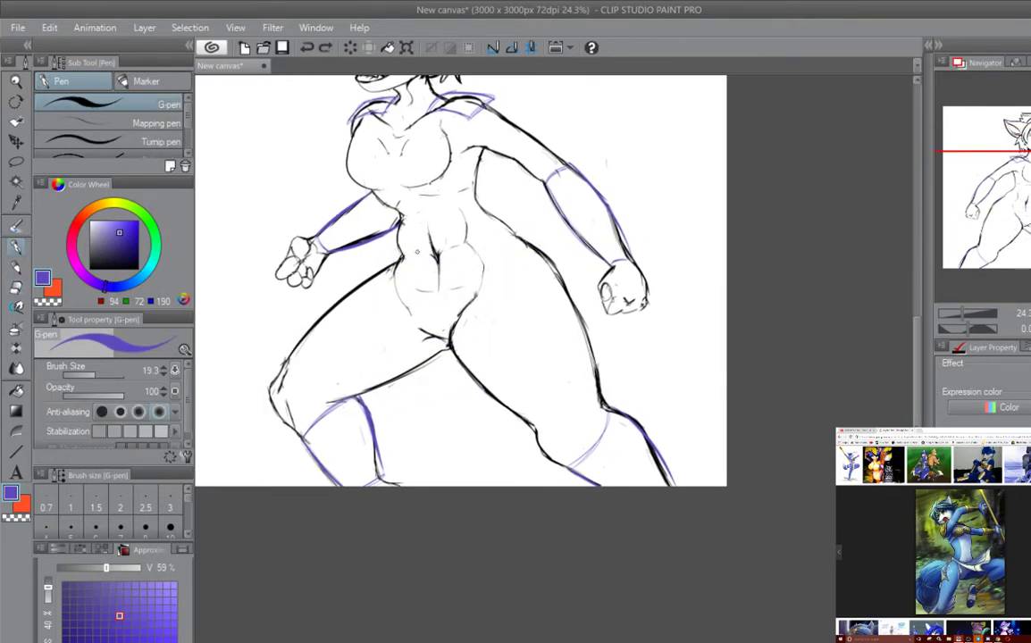
pyautogui.moveTo(403, 259); pyautogui.dragTo(516, 236)
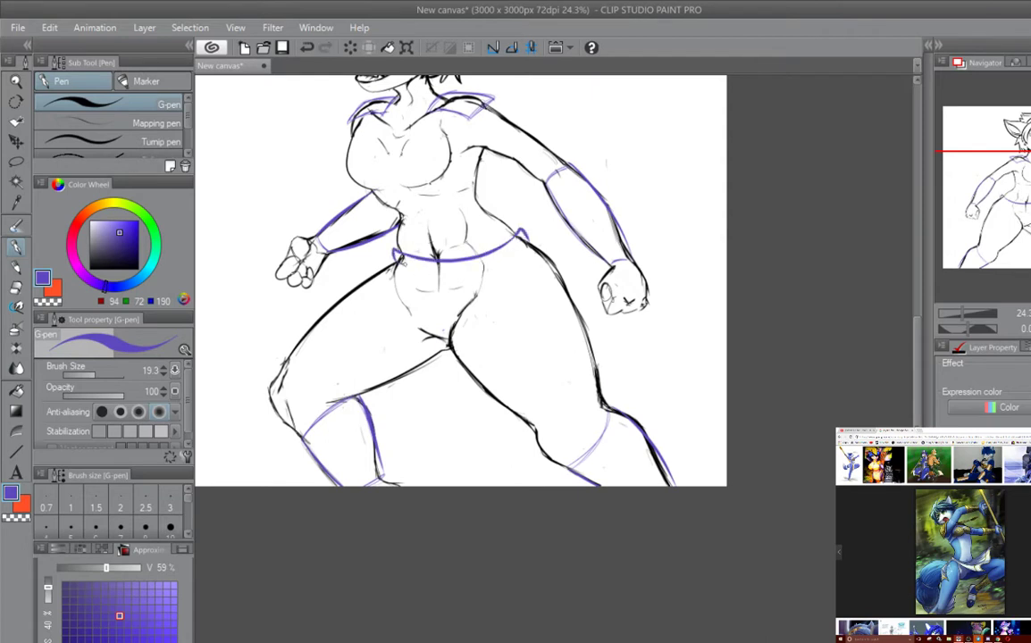
pyautogui.moveTo(358, 239); pyautogui.dragTo(474, 221)
pyautogui.hotkey('ctrl', 'z')
pyautogui.moveTo(501, 268)
pyautogui.mouseDown()
pyautogui.moveTo(424, 295)
pyautogui.moveTo(446, 258)
pyautogui.moveTo(332, 382)
pyautogui.mouseUp()
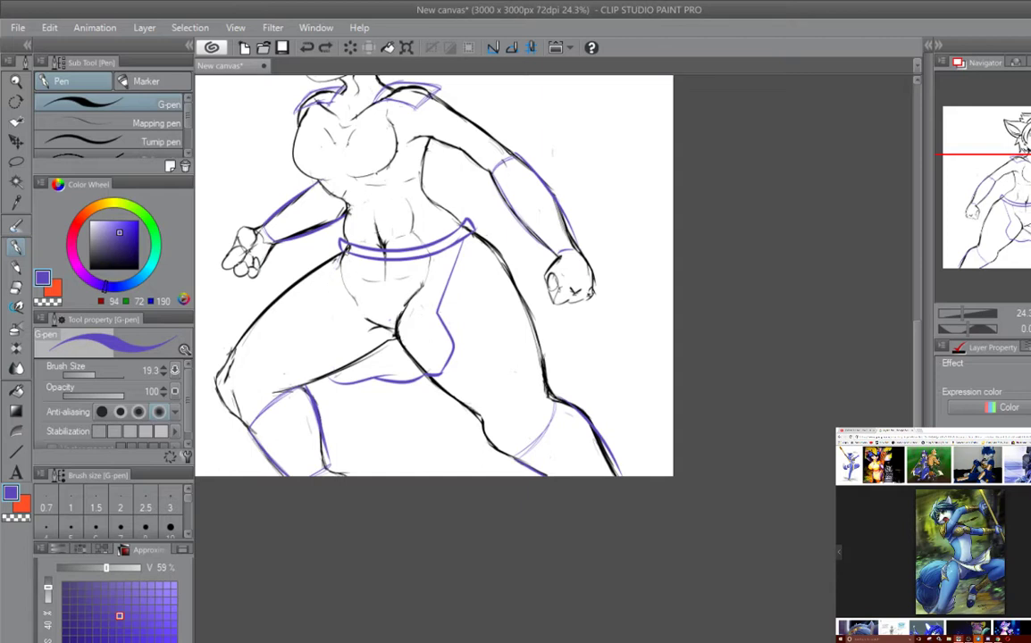
pyautogui.moveTo(429, 269)
pyautogui.mouseDown()
pyautogui.moveTo(405, 257)
pyautogui.moveTo(357, 279)
pyautogui.mouseUp()
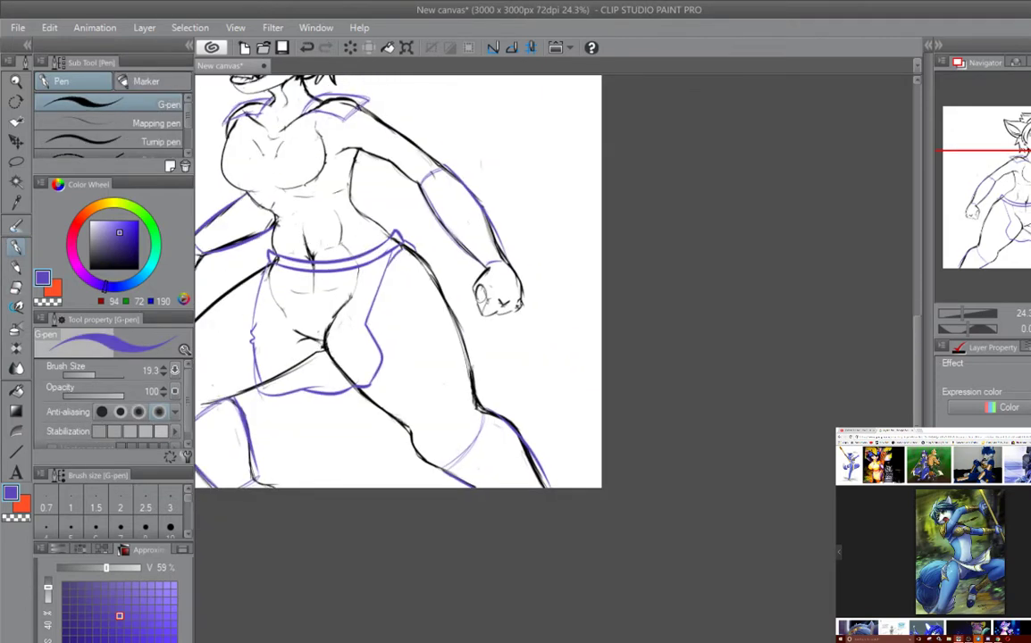
# Step: Sketch a purple chest top with side wrap lines and a strap up to the neck, and add a small forehead ornament
pyautogui.moveTo(432, 254)
pyautogui.mouseDown()
pyautogui.moveTo(438, 156)
pyautogui.moveTo(482, 163)
pyautogui.moveTo(529, 360)
pyautogui.moveTo(545, 343)
pyautogui.mouseUp()
pyautogui.moveTo(375, 256); pyautogui.dragTo(419, 244)
pyautogui.scroll(-1, 386, 261)
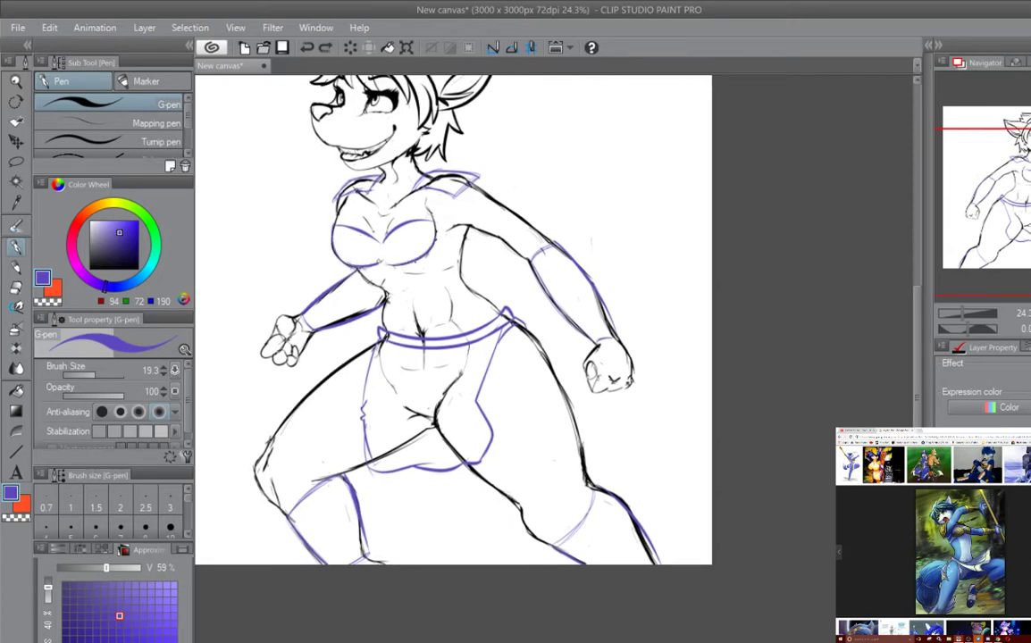
pyautogui.moveTo(476, 250); pyautogui.dragTo(437, 279)
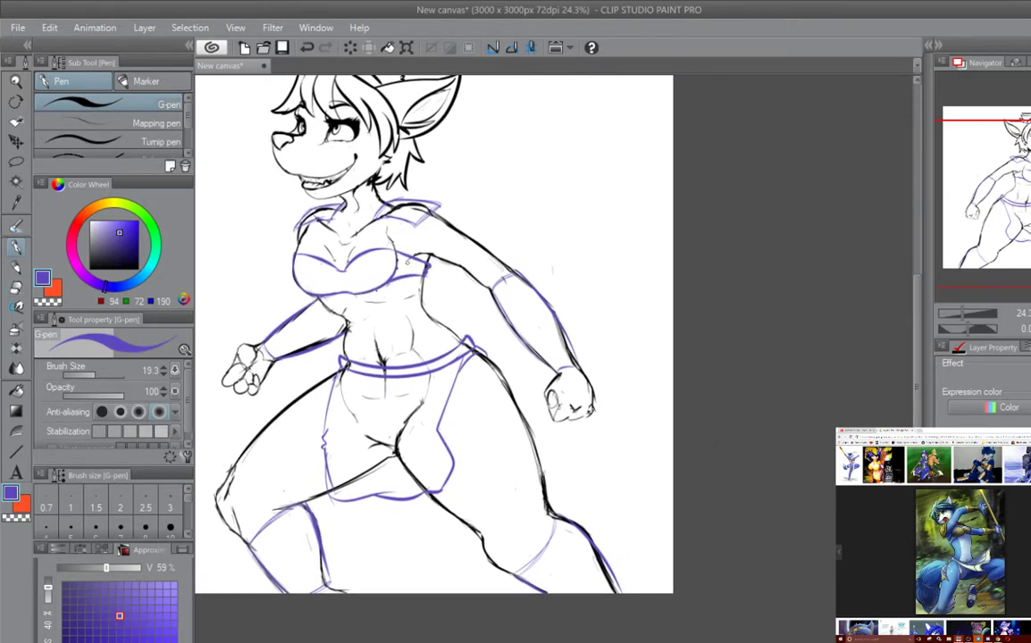
pyautogui.press('e')
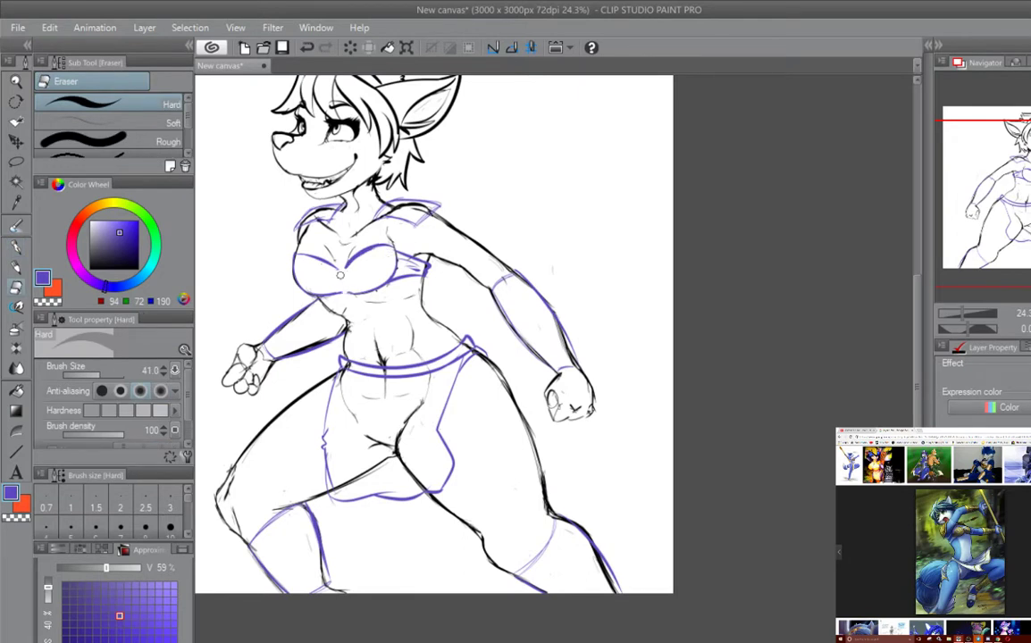
pyautogui.press('p')
pyautogui.scroll(-1, 413, 250)
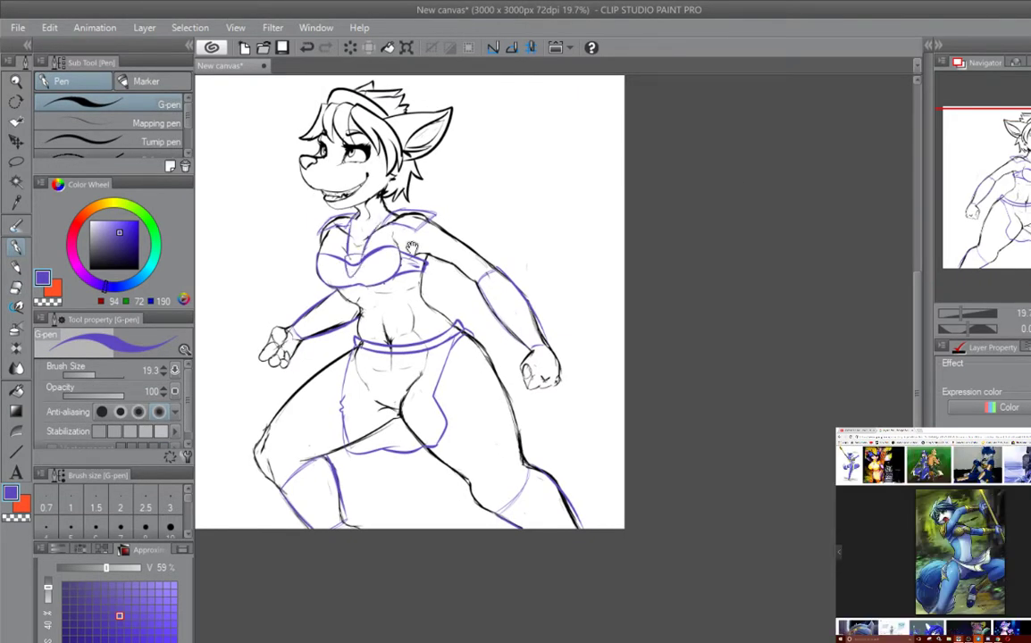
pyautogui.moveTo(409, 268); pyautogui.dragTo(404, 300)
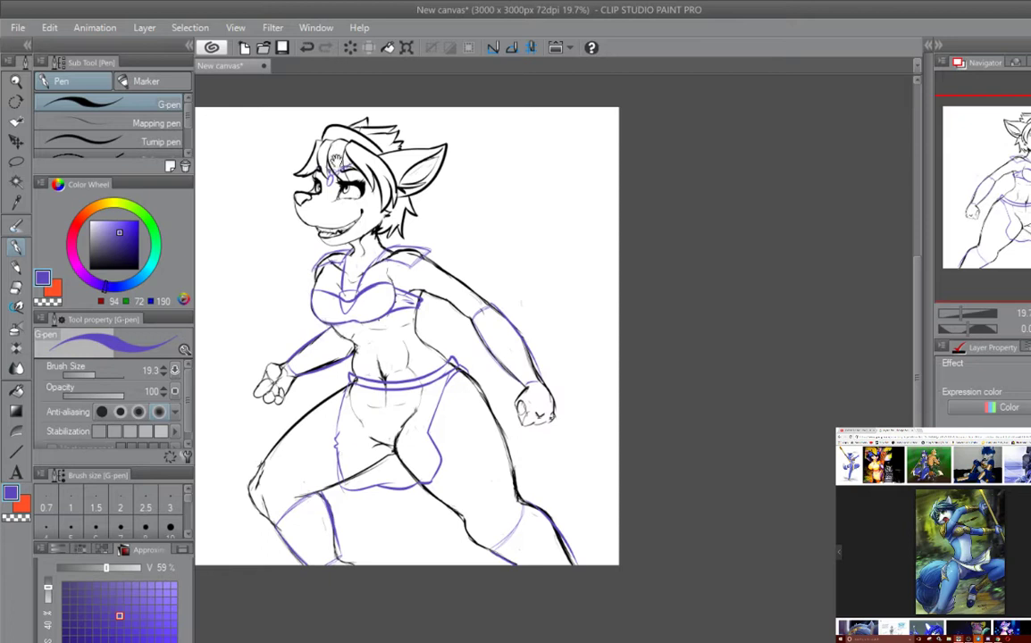
# Step: Sketch in black the fur tufts beside the waist and a bushy tail curving behind the legs and up past the far fist
pyautogui.moveTo(464, 247)
pyautogui.mouseDown()
pyautogui.moveTo(435, 149)
pyautogui.moveTo(424, 186)
pyautogui.mouseUp()
pyautogui.moveTo(393, 259); pyautogui.dragTo(420, 289)
pyautogui.moveTo(318, 385); pyautogui.dragTo(397, 434)
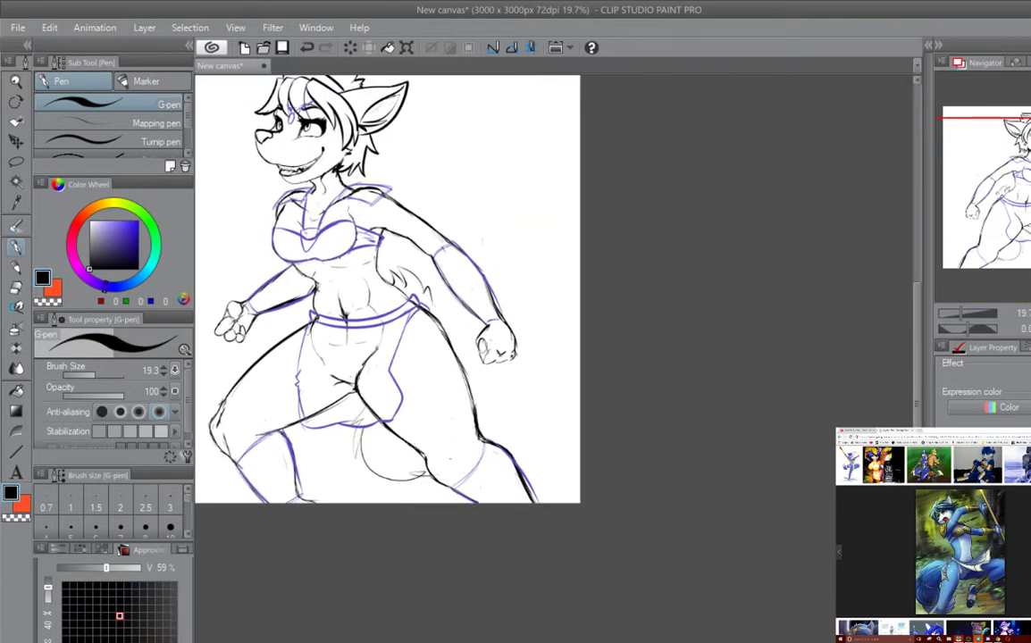
pyautogui.moveTo(500, 225); pyautogui.dragTo(451, 397)
pyautogui.hotkey('ctrl', 'z')
pyautogui.moveTo(472, 336); pyautogui.dragTo(492, 378)
pyautogui.moveTo(536, 382); pyautogui.dragTo(526, 352)
pyautogui.moveTo(432, 286)
pyautogui.mouseDown()
pyautogui.moveTo(482, 320)
pyautogui.moveTo(479, 253)
pyautogui.mouseUp()
pyautogui.moveTo(455, 301); pyautogui.dragTo(460, 284)
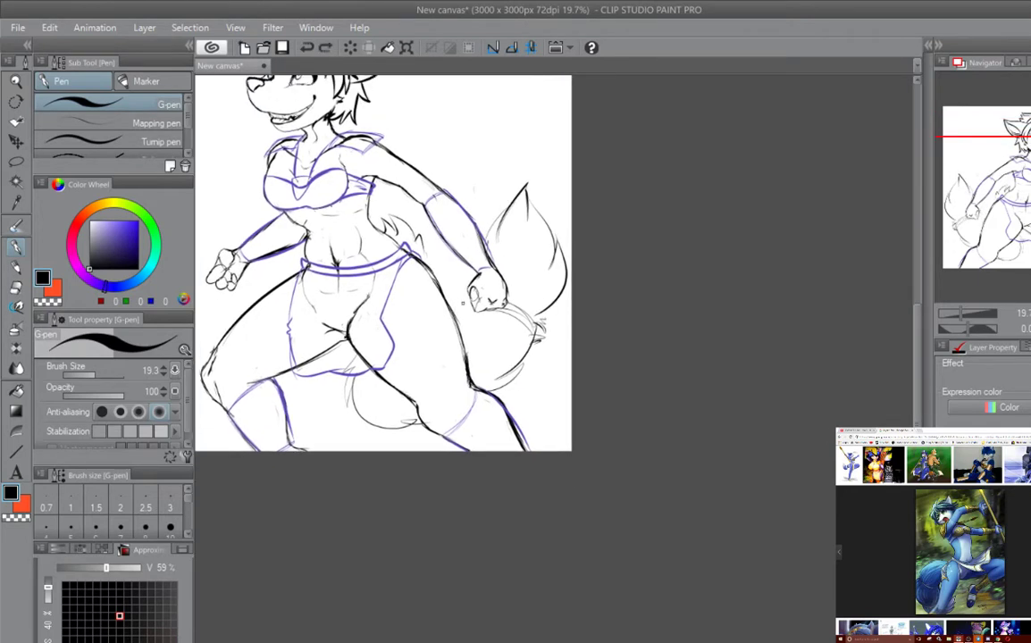
pyautogui.moveTo(606, 332)
pyautogui.mouseDown()
pyautogui.moveTo(571, 242)
pyautogui.moveTo(621, 361)
pyautogui.mouseUp()
# Step: Sample the purple from the drawing, add inner border lines to the shoulder pads and draw a ribbed collar around the neck
pyautogui.keyDown('alt'); pyautogui.click(451, 268); pyautogui.keyUp('alt')
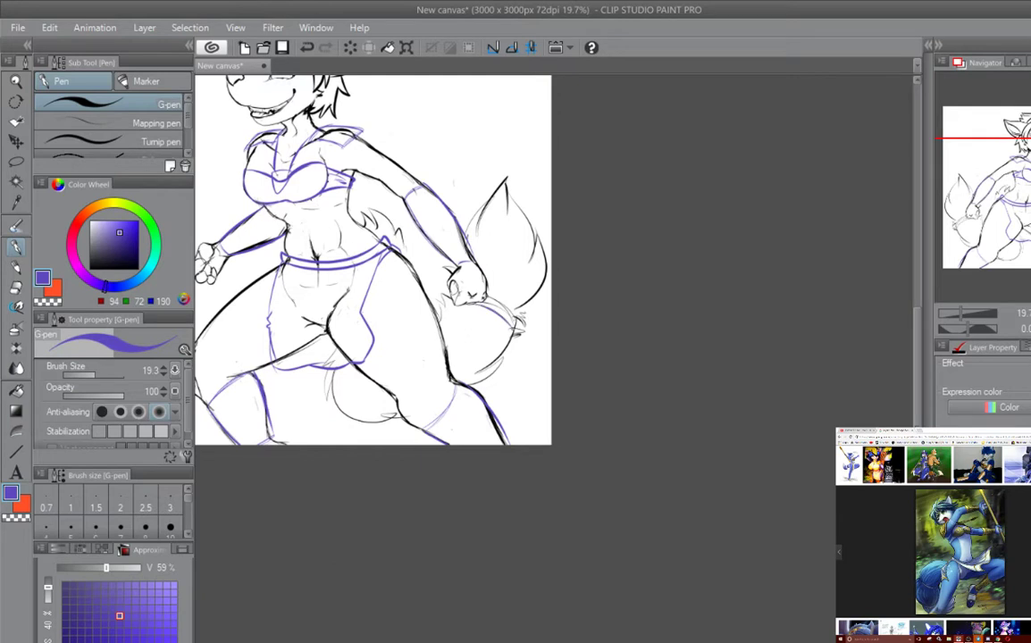
pyautogui.moveTo(548, 370); pyautogui.dragTo(596, 432)
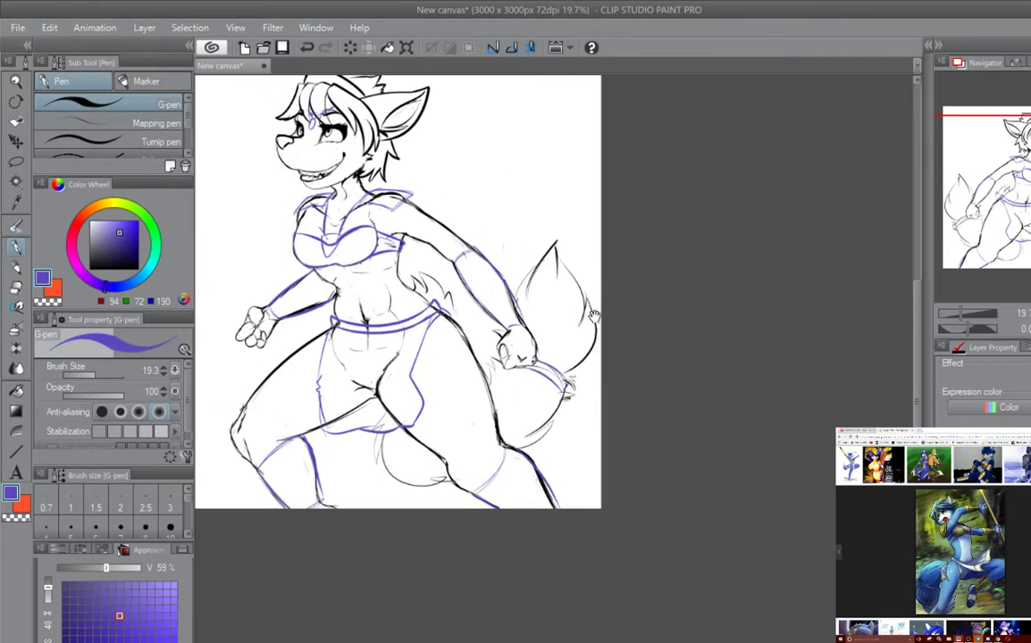
pyautogui.moveTo(593, 314)
pyautogui.mouseDown()
pyautogui.moveTo(602, 332)
pyautogui.moveTo(645, 350)
pyautogui.mouseUp()
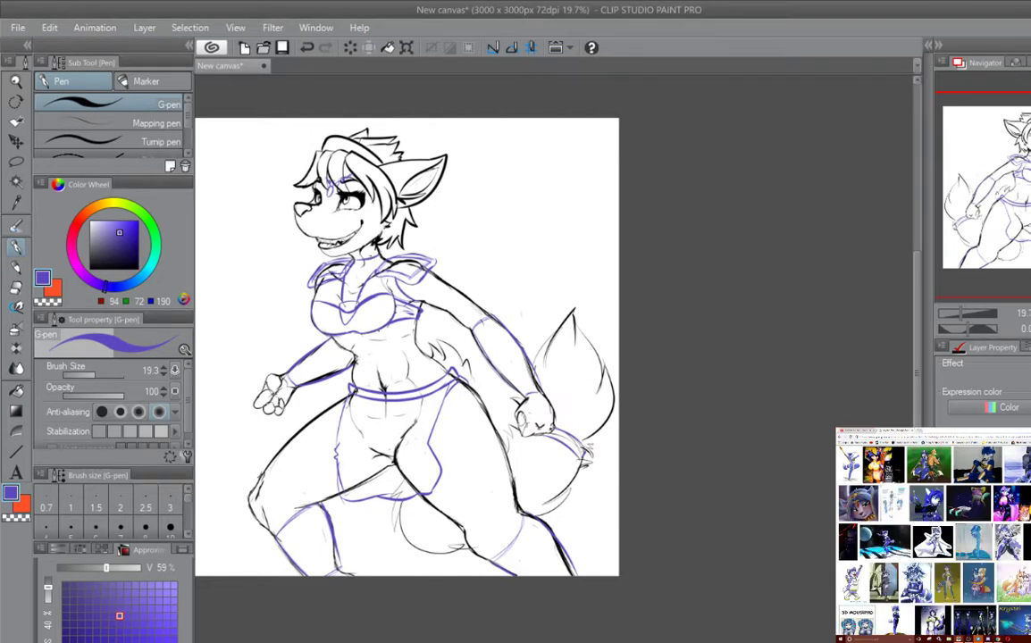
pyautogui.moveTo(353, 255); pyautogui.dragTo(383, 252)
pyautogui.scroll(-2, 686, 200)
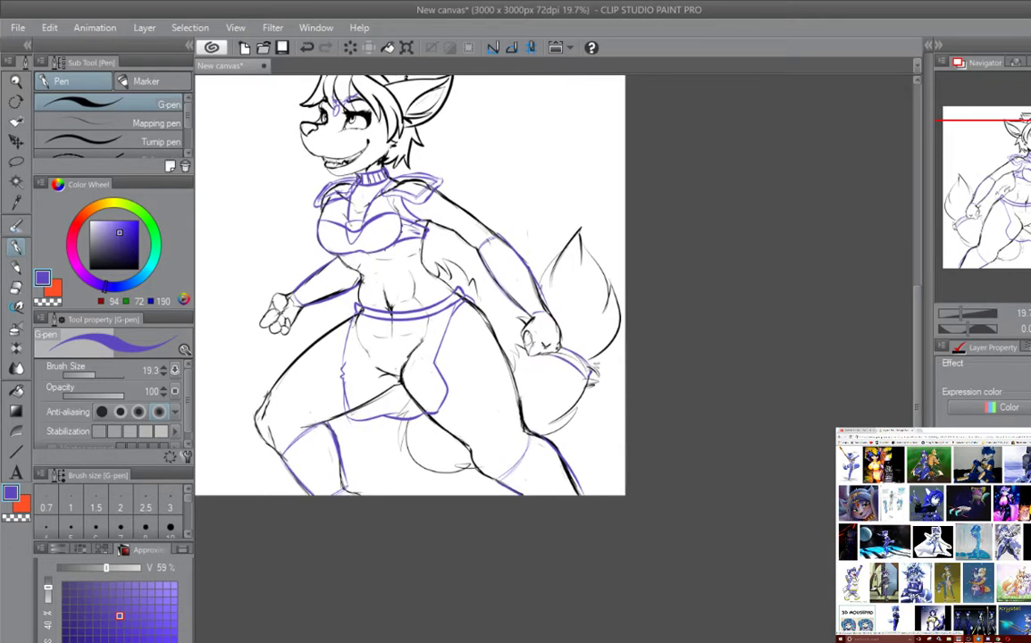
# Step: Add a wavy purple border across the lower loincloth and trim bands to the forearm and shin coverings
pyautogui.scroll(-2, 536, 268)
pyautogui.moveTo(362, 324)
pyautogui.mouseDown()
pyautogui.moveTo(446, 315)
pyautogui.moveTo(451, 332)
pyautogui.mouseUp()
pyautogui.scroll(2, 536, 268)
pyautogui.moveTo(485, 262); pyautogui.dragTo(508, 249)
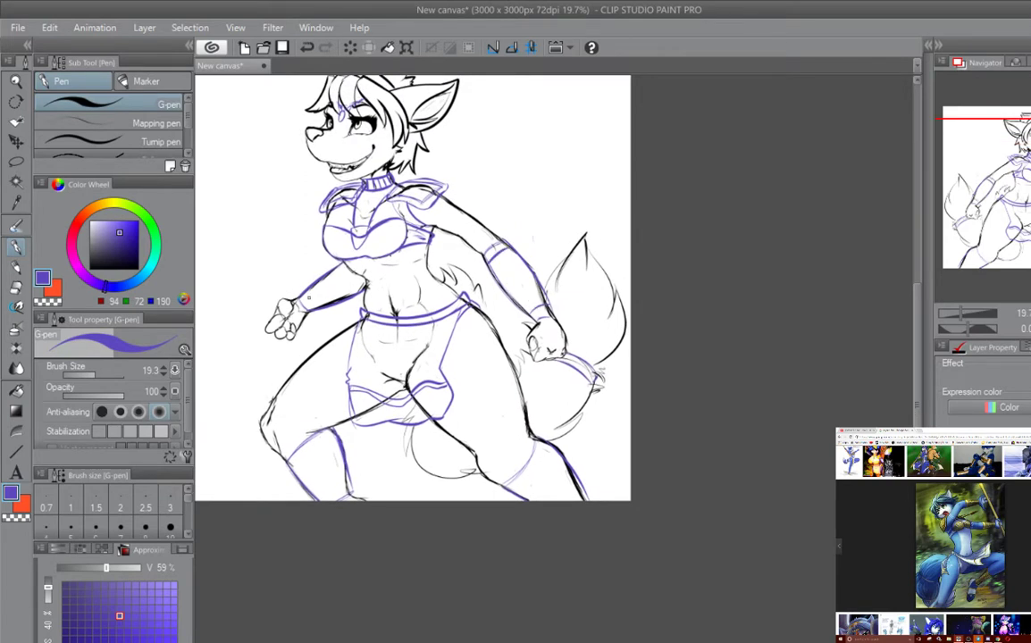
pyautogui.moveTo(361, 280); pyautogui.dragTo(326, 186)
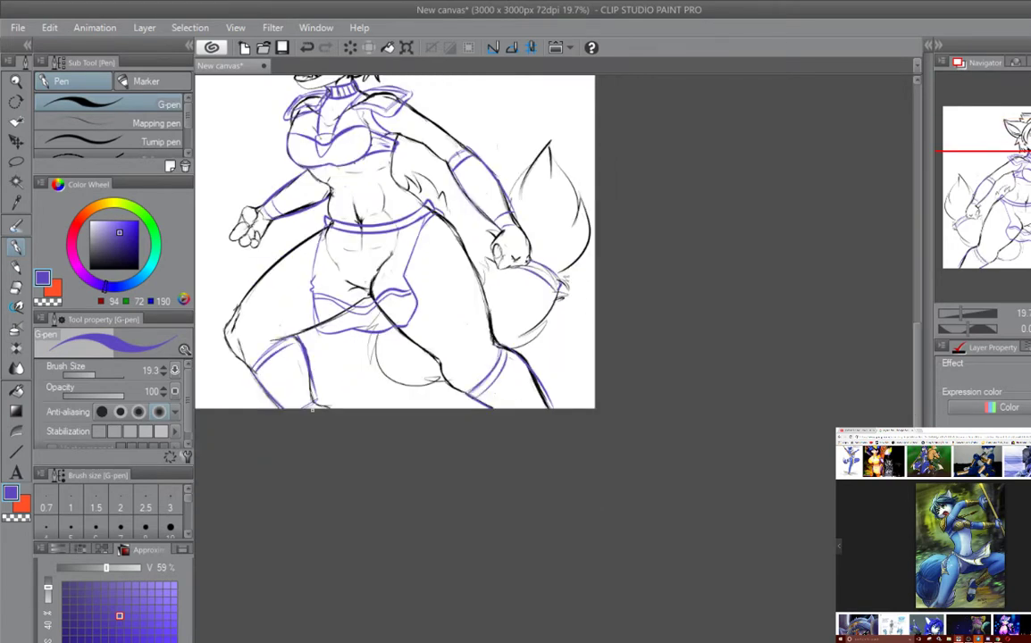
pyautogui.moveTo(645, 285); pyautogui.dragTo(656, 395)
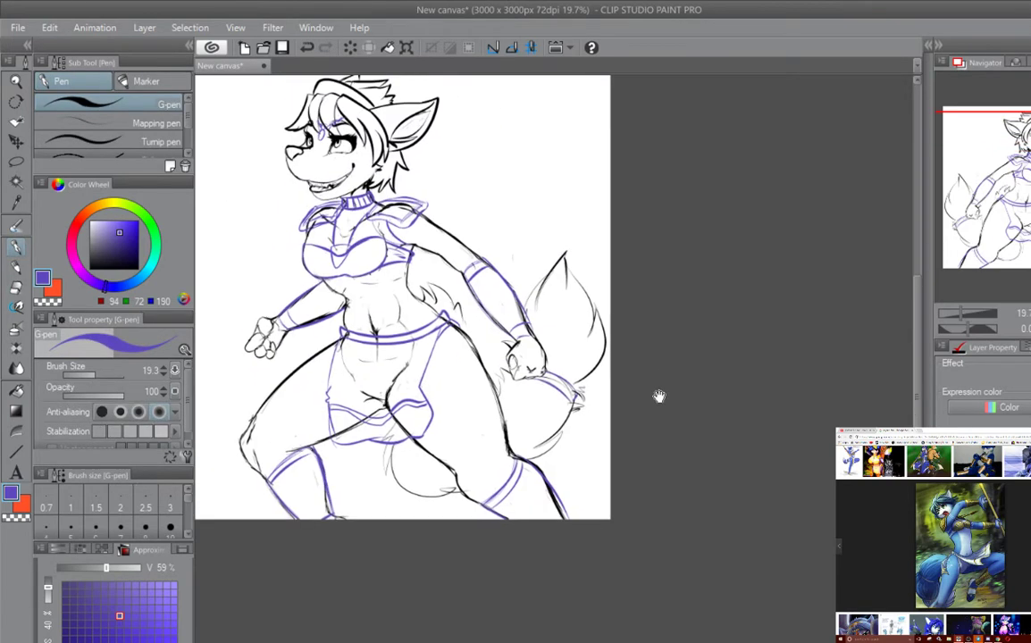
# Step: Decorate the chest top with purple border lines and a zigzag pattern across both cups
pyautogui.press('e')
pyautogui.press('p')
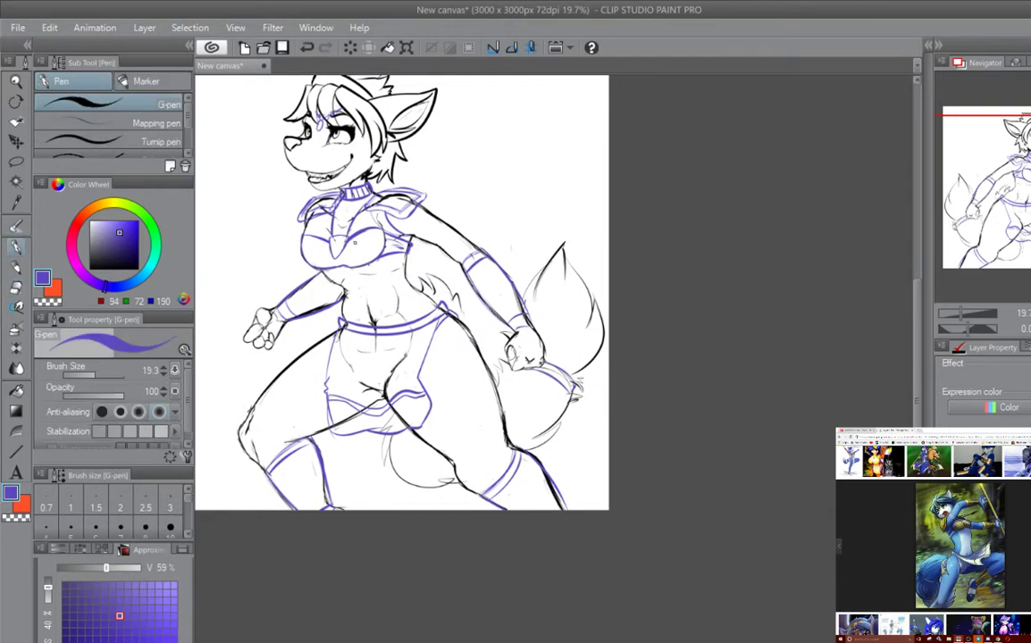
pyautogui.moveTo(347, 231); pyautogui.dragTo(309, 213)
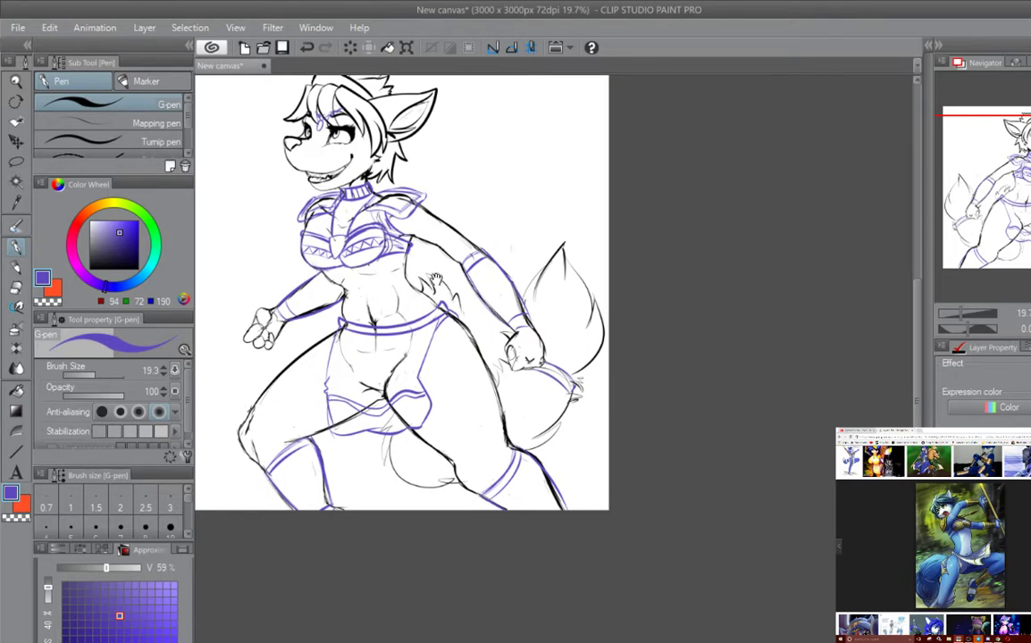
# Step: Draw a round purple ornament on the waistband at the hip and fold lines on the loincloth
pyautogui.moveTo(435, 279); pyautogui.dragTo(428, 202)
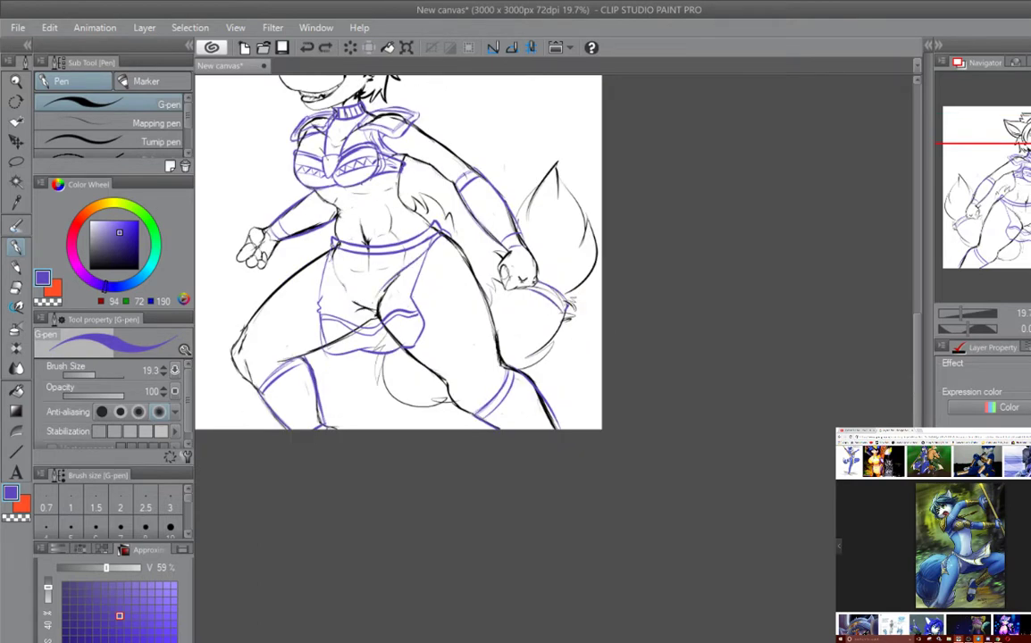
pyautogui.moveTo(580, 250); pyautogui.dragTo(623, 340)
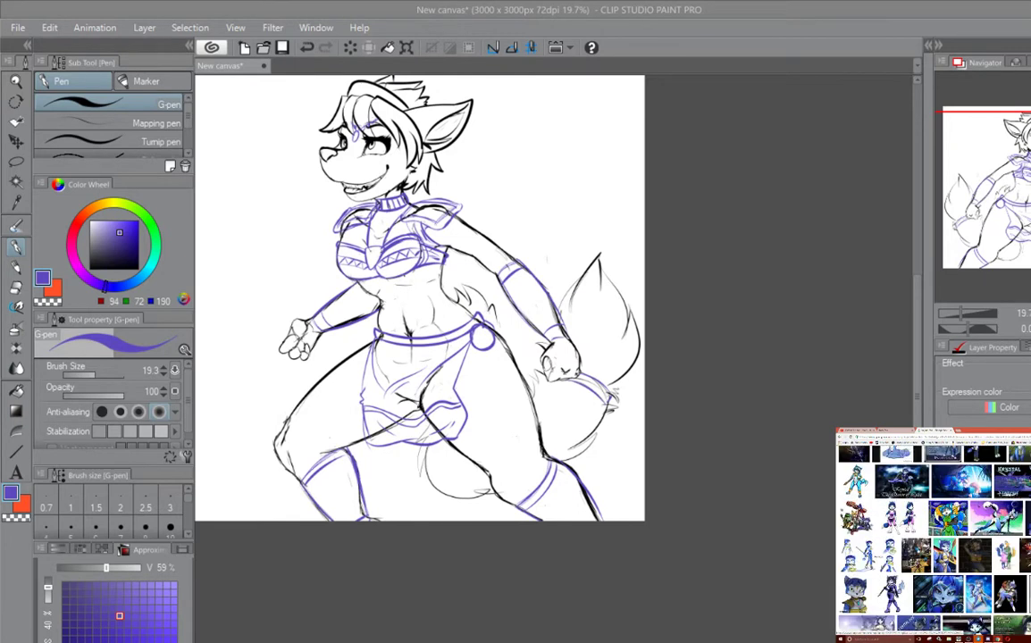
pyautogui.moveTo(675, 261); pyautogui.dragTo(678, 255)
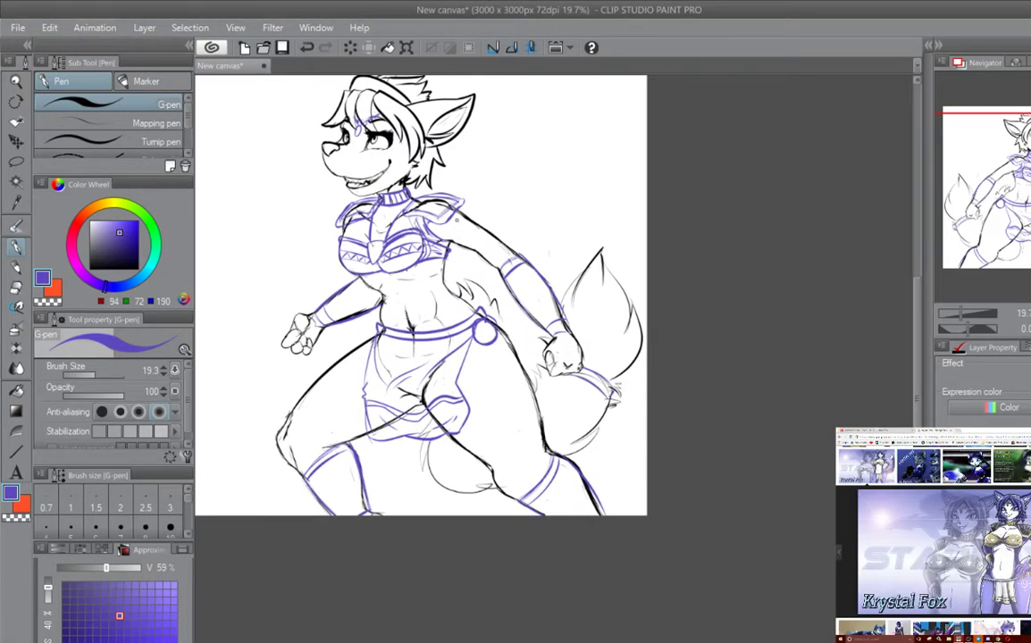
# Step: Draw purple triangle patterns on the shoulder pads and the loincloth border, and divide the round hip ornament with inner lines
pyautogui.moveTo(585, 262); pyautogui.dragTo(579, 224)
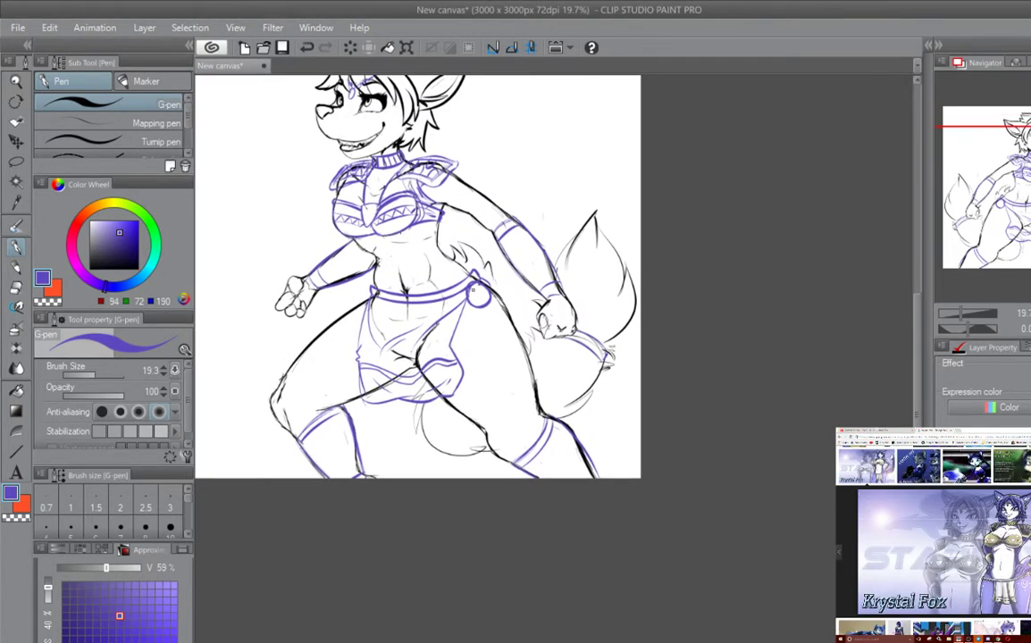
pyautogui.moveTo(367, 382); pyautogui.dragTo(356, 297)
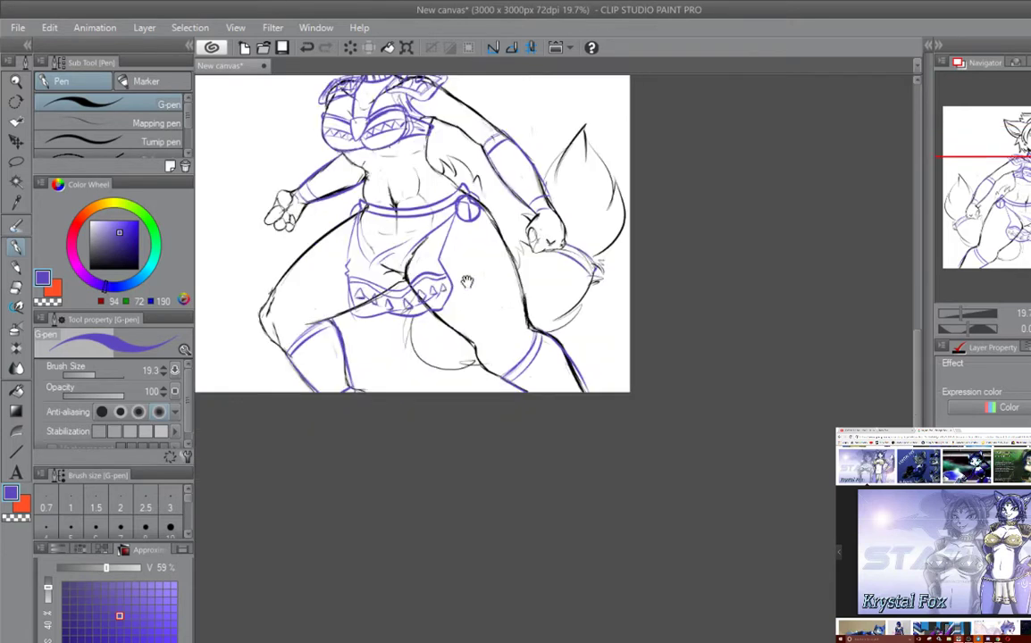
# Step: Fill the forearm and shin coverings with a pattern of purple U-shaped loops
pyautogui.moveTo(467, 283); pyautogui.dragTo(389, 338)
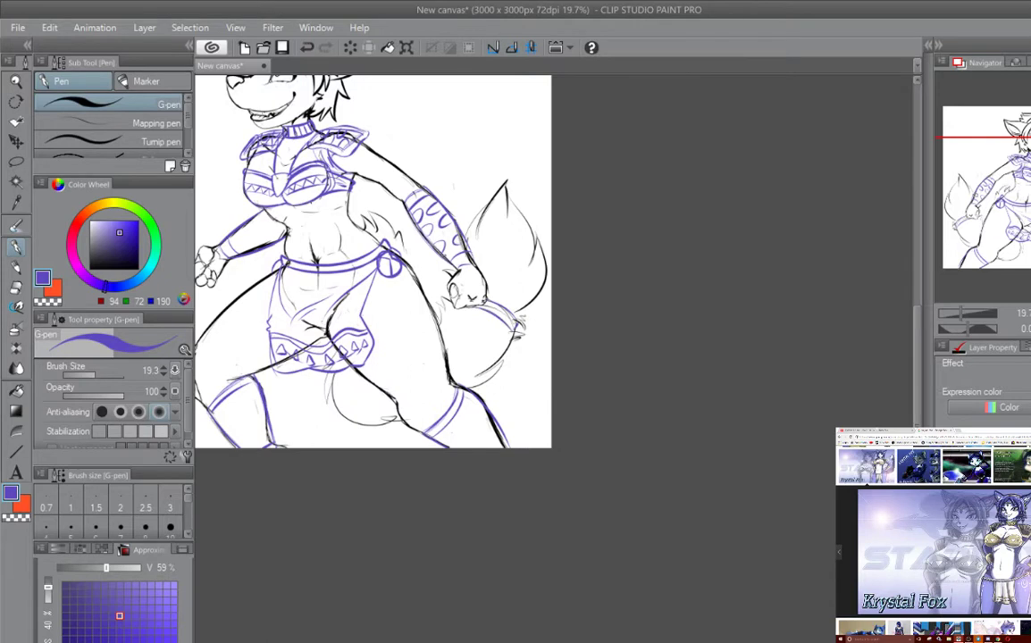
pyautogui.moveTo(405, 231); pyautogui.dragTo(502, 233)
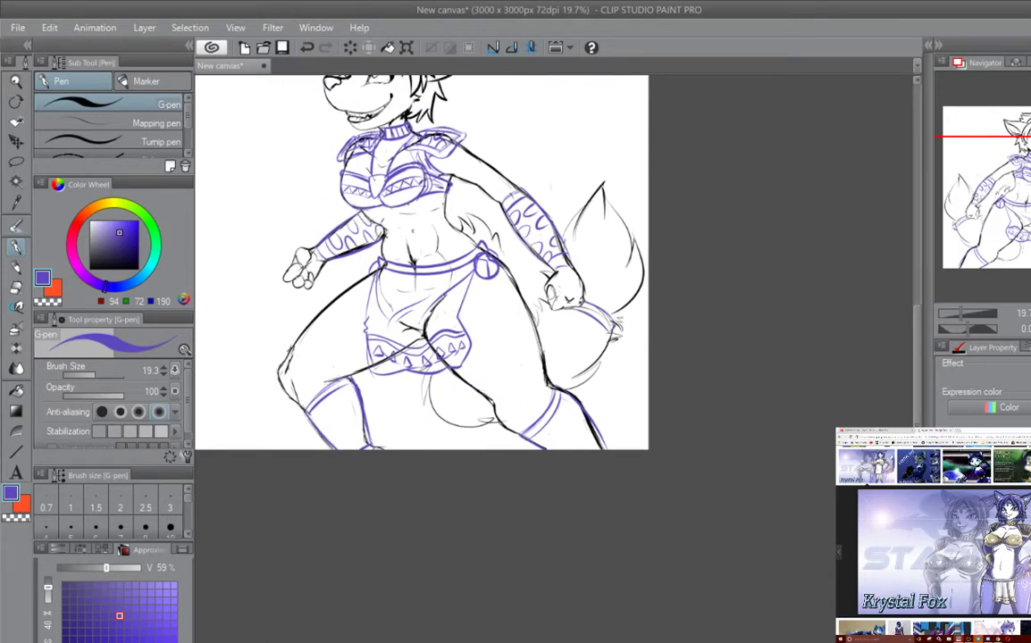
pyautogui.moveTo(504, 397); pyautogui.dragTo(469, 340)
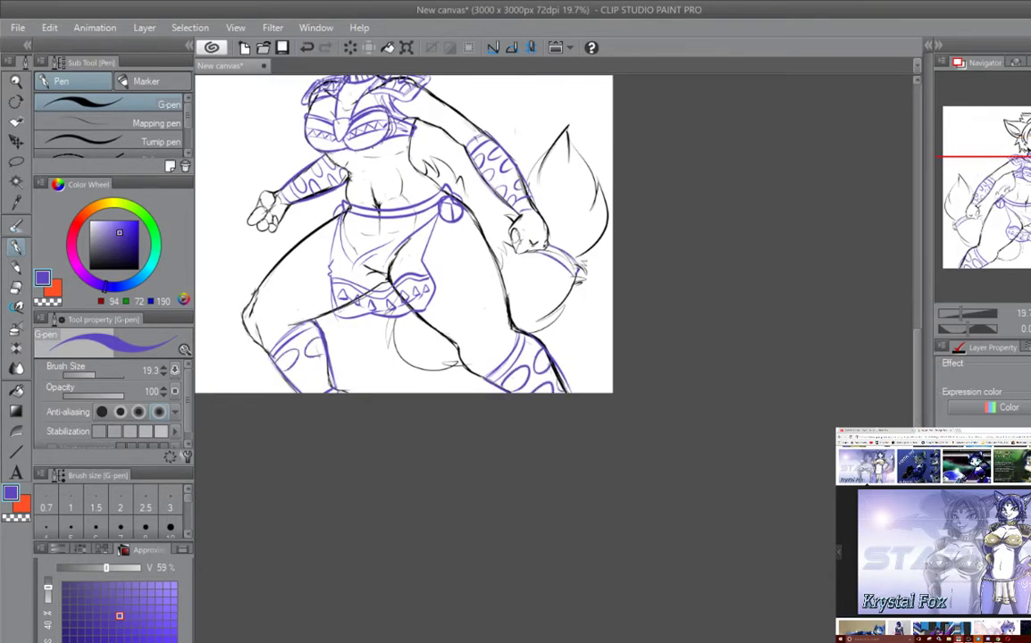
# Step: Draw a purple spiral sun with short rays on the thigh and a curled band marking on the upper arm
pyautogui.moveTo(618, 183); pyautogui.dragTo(630, 280)
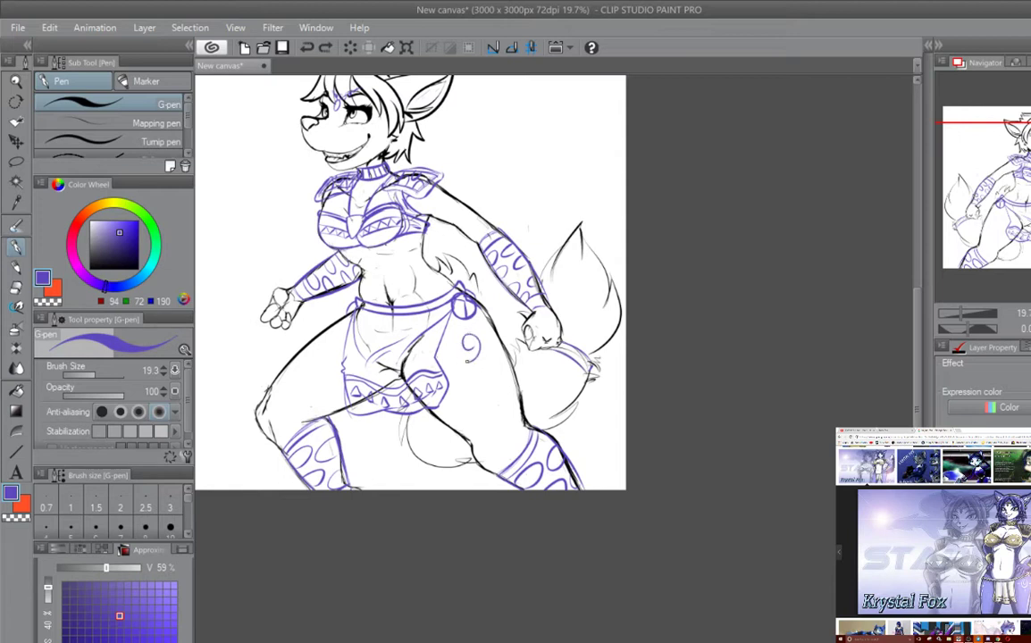
pyautogui.moveTo(466, 359)
pyautogui.mouseDown()
pyautogui.moveTo(465, 349)
pyautogui.moveTo(435, 359)
pyautogui.mouseUp()
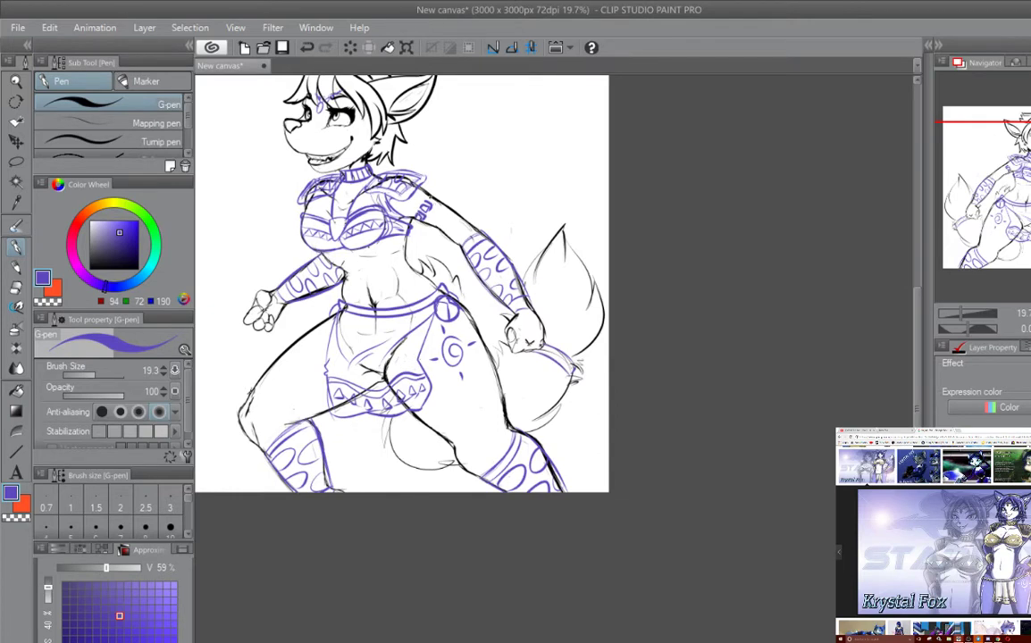
# Step: Sketch purple hanging beads below the ear and a looped pattern along the headband
pyautogui.moveTo(451, 192); pyautogui.dragTo(460, 219)
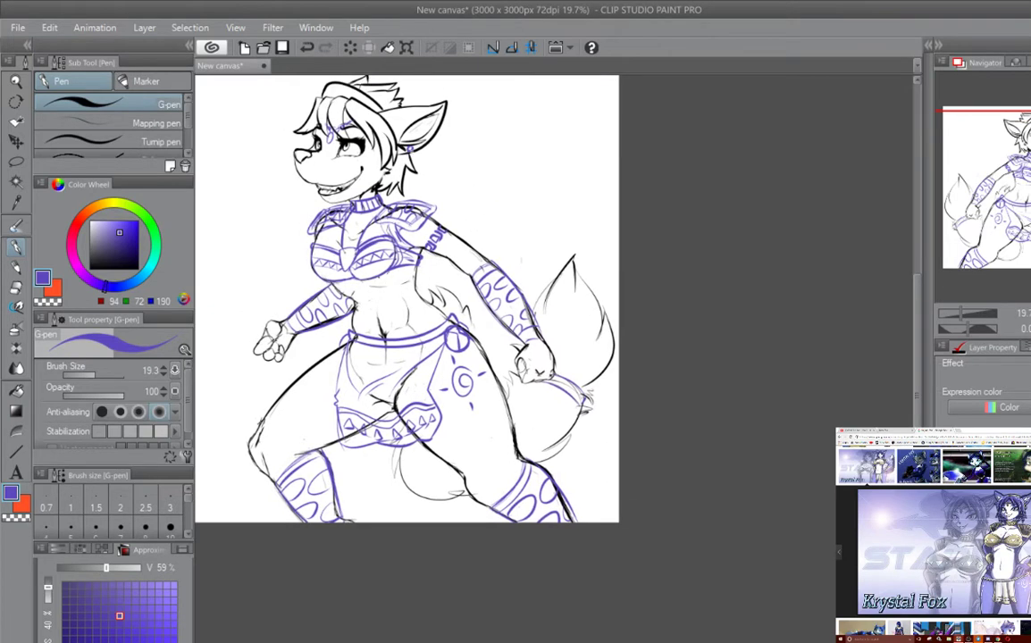
pyautogui.moveTo(522, 277); pyautogui.dragTo(516, 276)
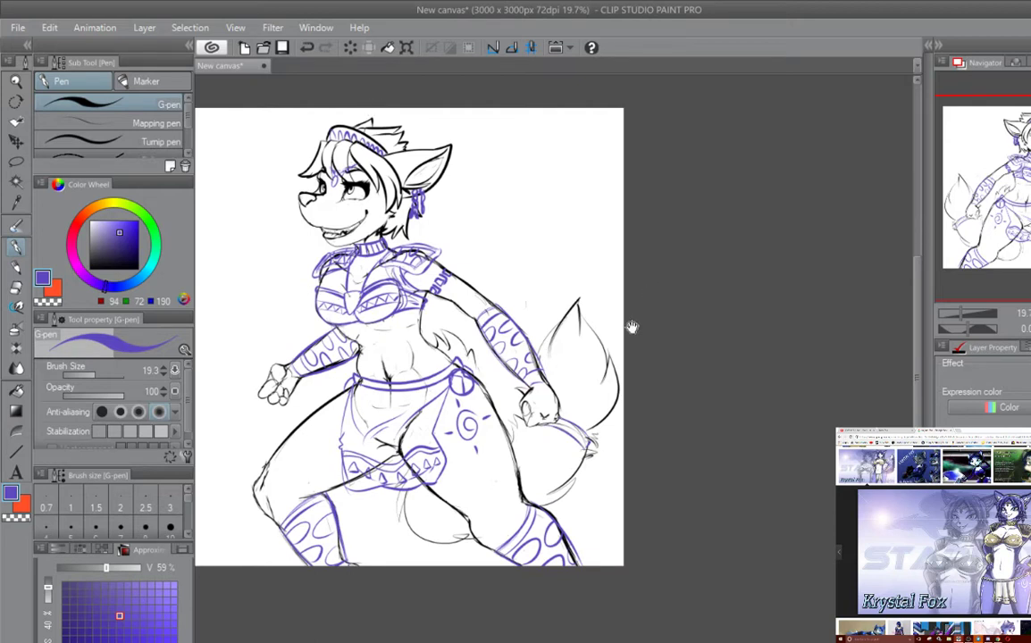
# Step: Add light purple fur-marking lines to the cheek, along the belly and across the tail near its tip
pyautogui.moveTo(633, 331); pyautogui.dragTo(643, 253)
pyautogui.moveTo(392, 248); pyautogui.dragTo(371, 309)
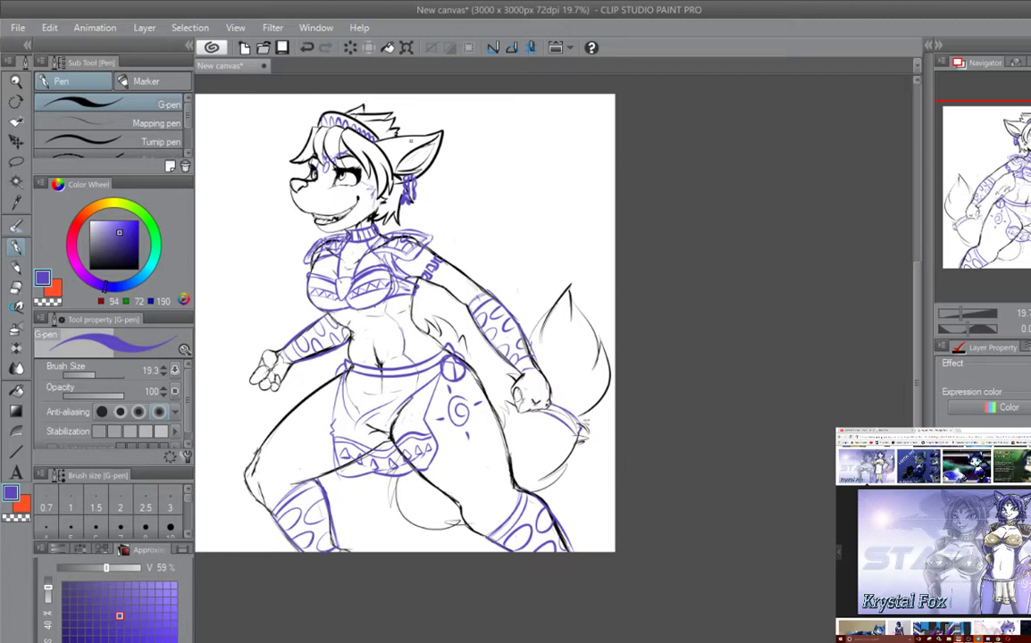
pyautogui.moveTo(410, 140); pyautogui.dragTo(412, 71)
pyautogui.moveTo(577, 249); pyautogui.dragTo(560, 248)
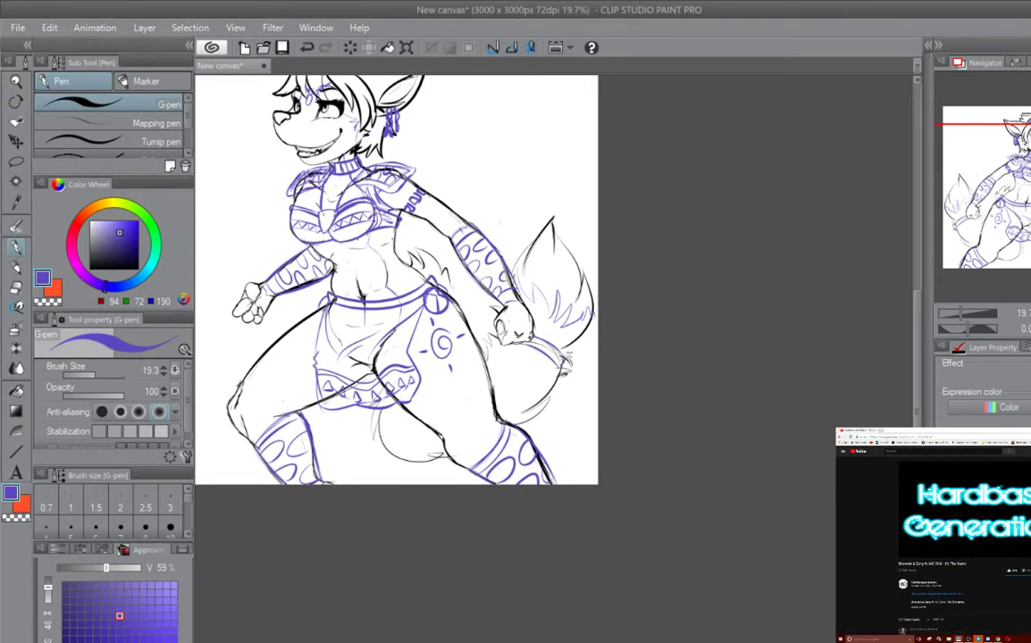
# Step: Paint over the black body lines showing through the loincloth and the forearm coverings with white, and mirror the view to check the sketch
pyautogui.click(88, 219)
pyautogui.press('b')
pyautogui.moveTo(335, 161)
pyautogui.mouseDown()
pyautogui.moveTo(362, 187)
pyautogui.moveTo(404, 200)
pyautogui.moveTo(329, 145)
pyautogui.moveTo(394, 176)
pyautogui.moveTo(377, 140)
pyautogui.mouseUp()
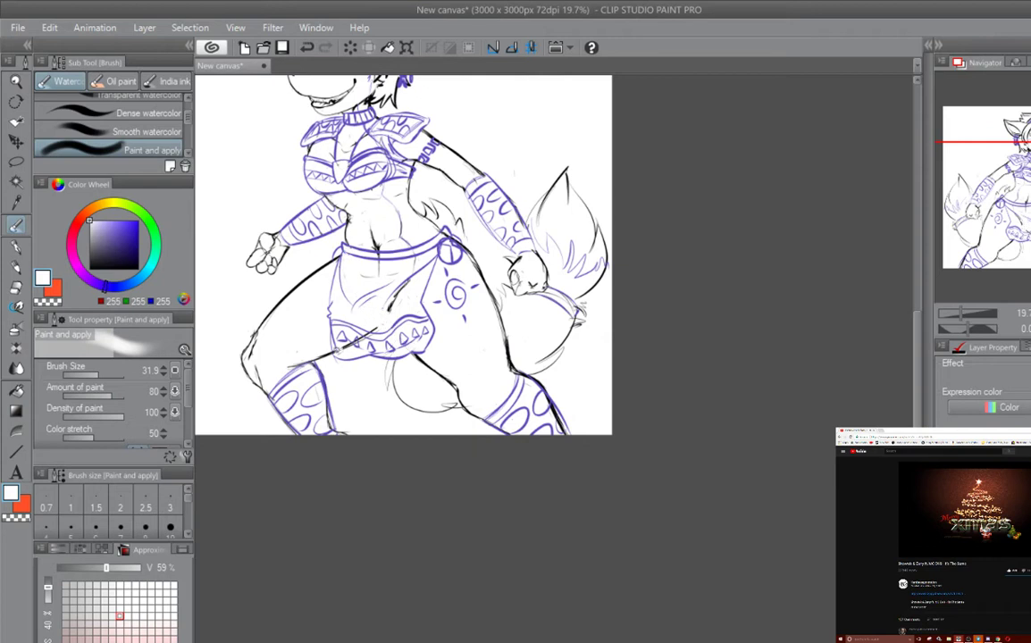
pyautogui.moveTo(356, 343); pyautogui.dragTo(390, 308)
pyautogui.moveTo(383, 207); pyautogui.dragTo(354, 196)
pyautogui.moveTo(427, 318); pyautogui.dragTo(408, 255)
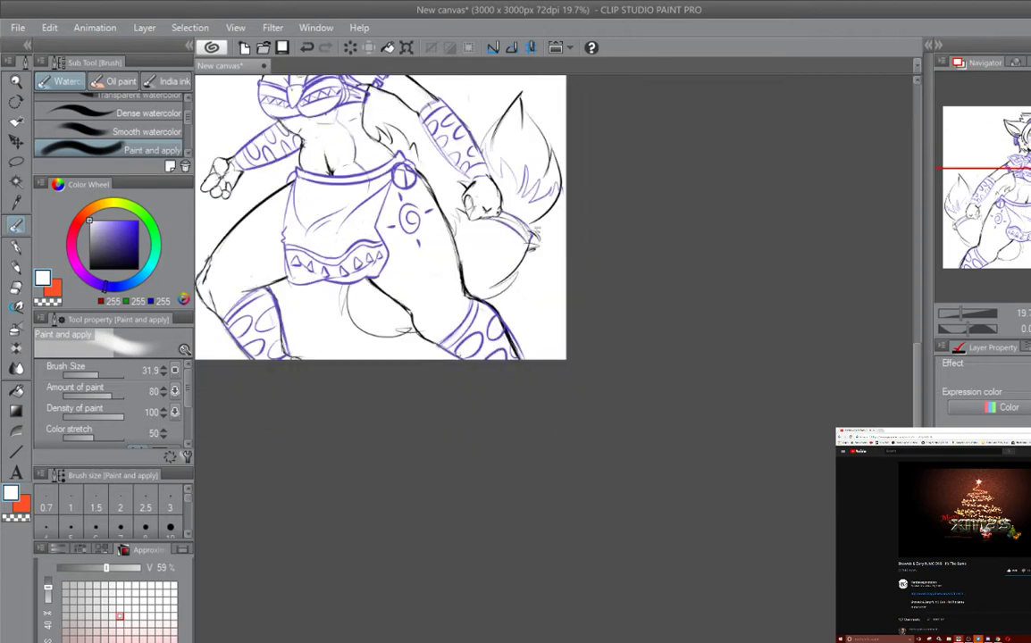
pyautogui.moveTo(457, 302); pyautogui.dragTo(533, 293)
pyautogui.moveTo(602, 116)
pyautogui.mouseDown()
pyautogui.moveTo(569, 237)
pyautogui.moveTo(531, 184)
pyautogui.moveTo(567, 295)
pyautogui.moveTo(552, 354)
pyautogui.moveTo(565, 372)
pyautogui.mouseUp()
pyautogui.moveTo(425, 266); pyautogui.dragTo(633, 295)
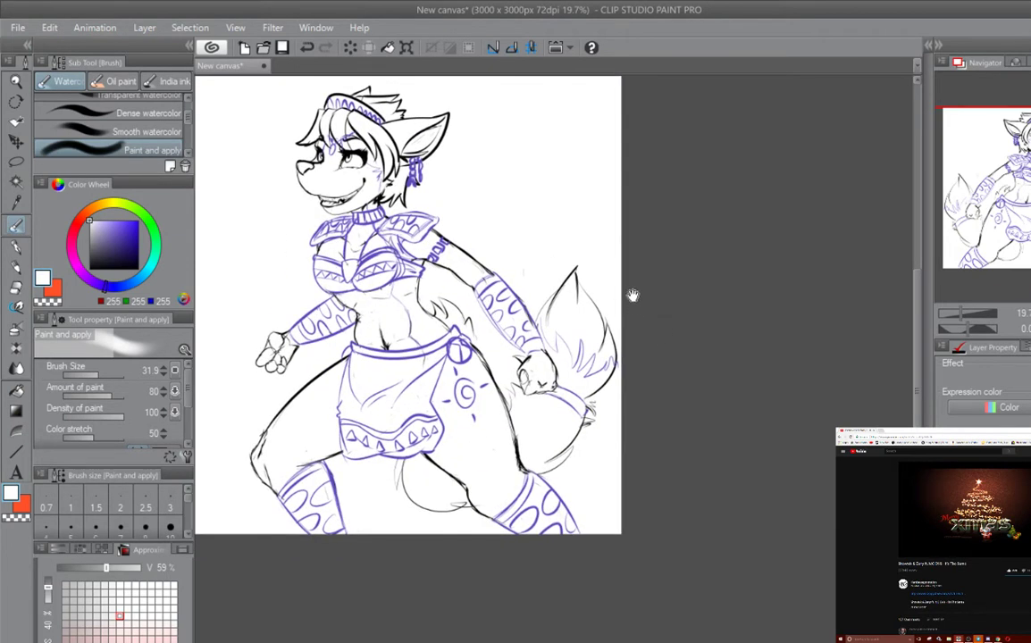
pyautogui.press('h')
pyautogui.scroll(1, 515, 357)
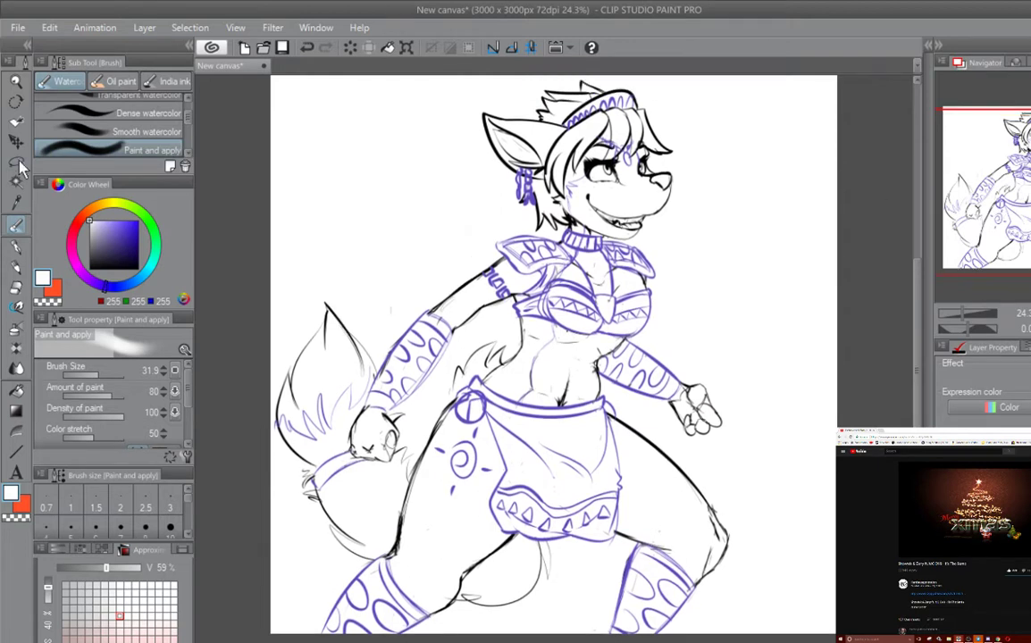
# Step: Draw two straight red parallel lines as a spear shaft from the bent knee through the fist by the tail, erasing them over the fist
pyautogui.click(139, 219)
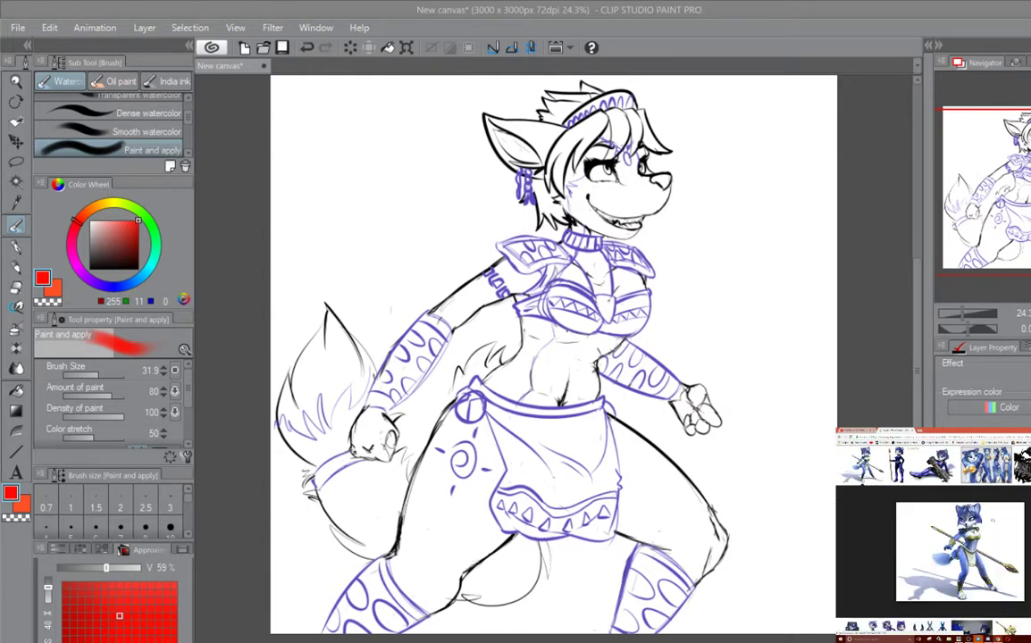
pyautogui.moveTo(726, 368); pyautogui.dragTo(662, 237)
pyautogui.scroll(-6, 631, 392)
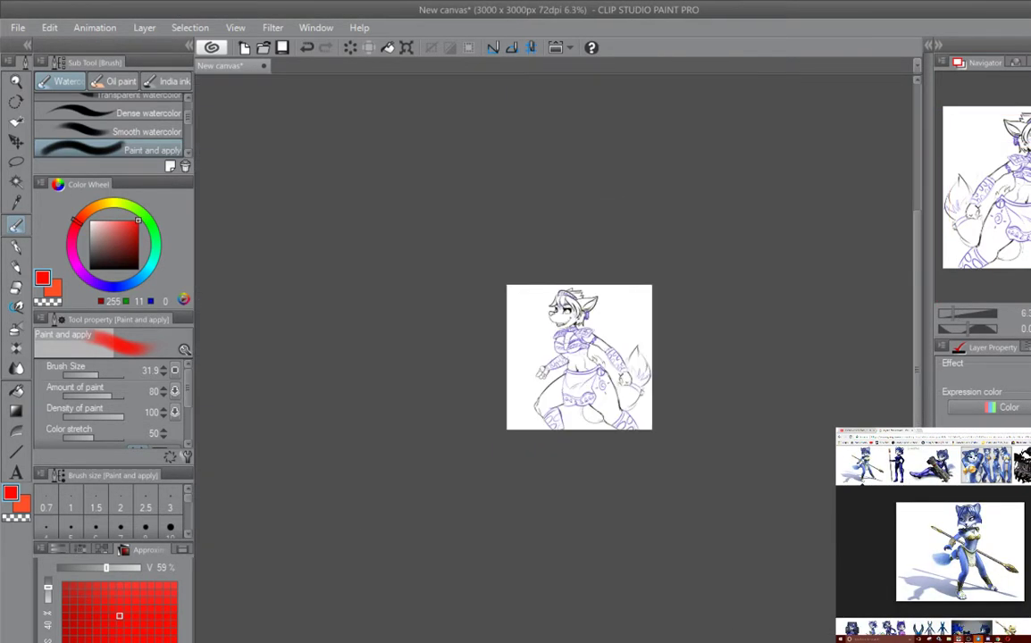
pyautogui.scroll(2, 695, 449)
pyautogui.press('p')
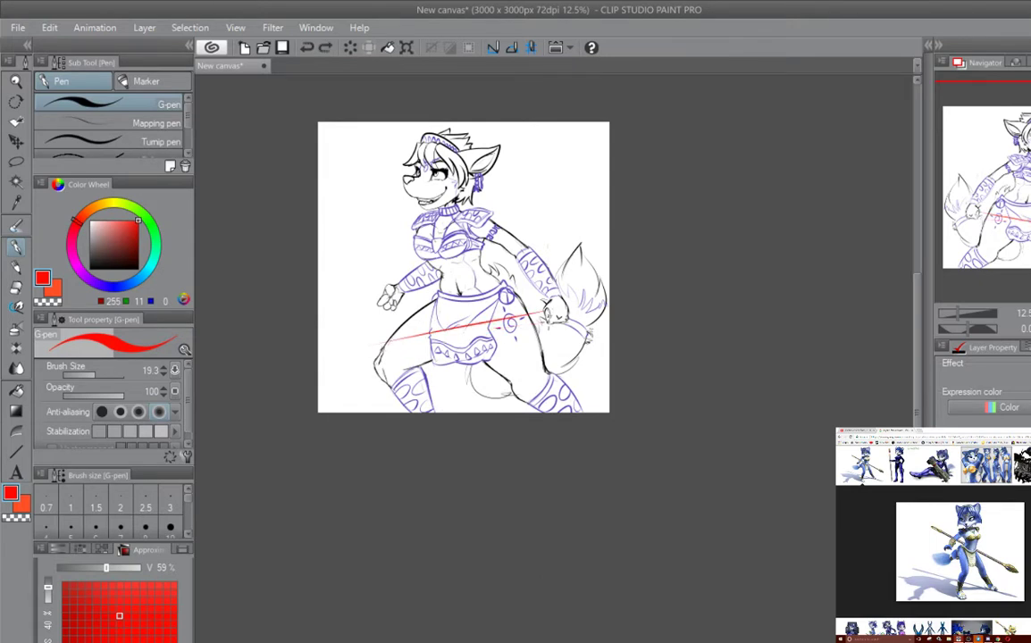
pyautogui.keyDown('shift'); pyautogui.click(605, 304); pyautogui.keyUp('shift')
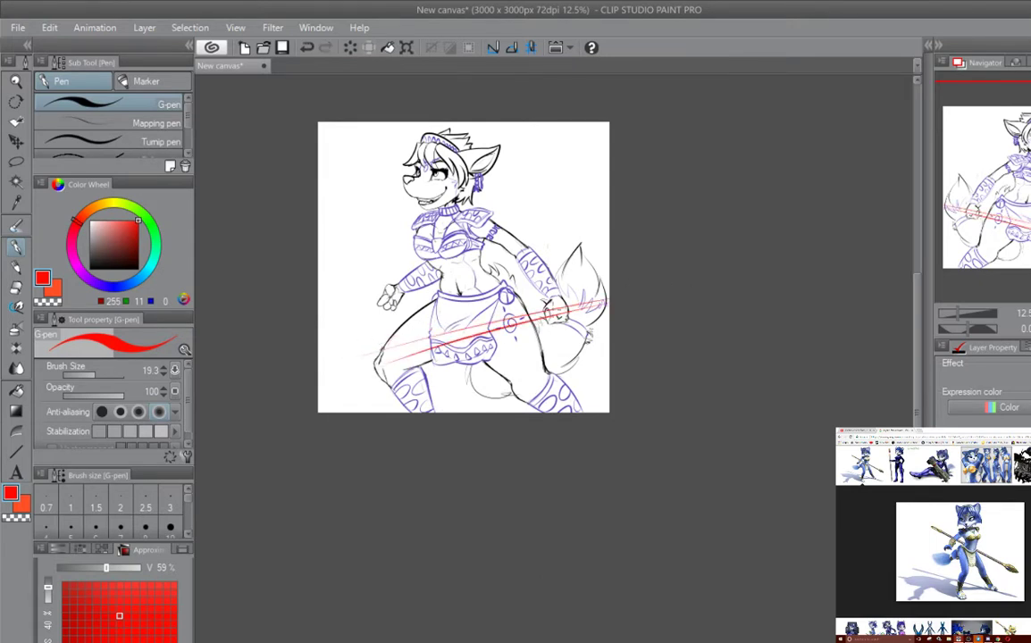
pyautogui.press('e')
pyautogui.moveTo(627, 331); pyautogui.dragTo(679, 288)
# Step: Draw the red spear's collar bands, butt-end cap and leaf-shaped head with inner ovals and edge markings
pyautogui.press('p')
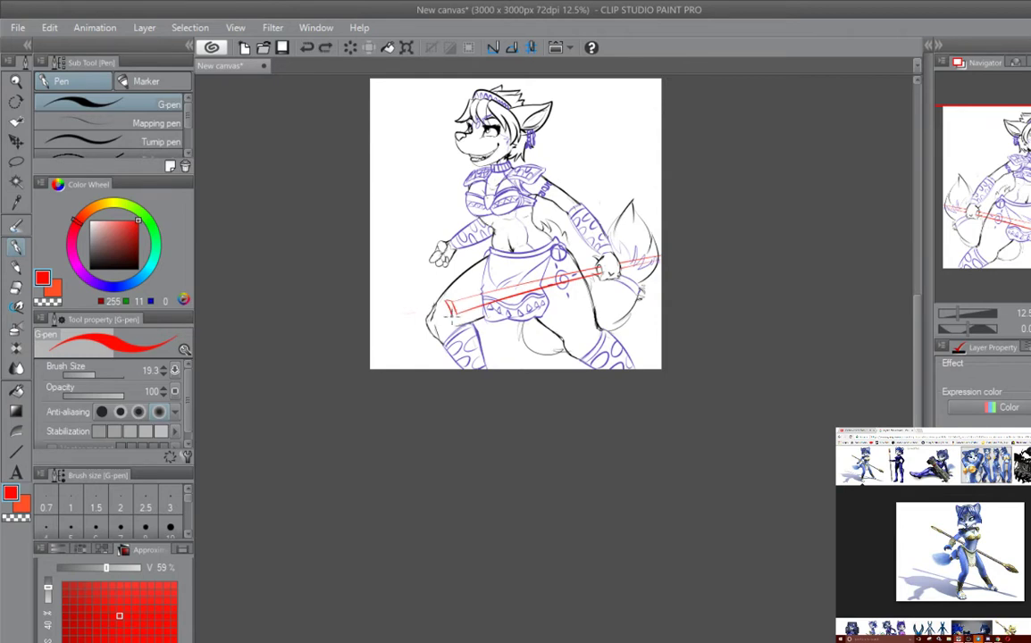
pyautogui.moveTo(440, 306); pyautogui.dragTo(445, 320)
pyautogui.hotkey('ctrl', 'z')
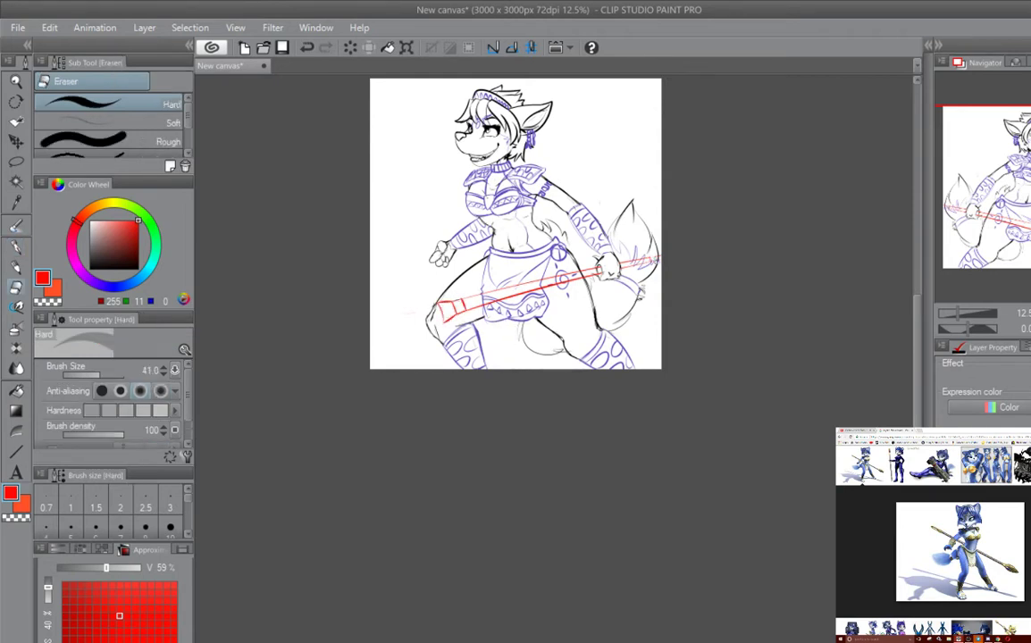
pyautogui.scroll(3, 585, 231)
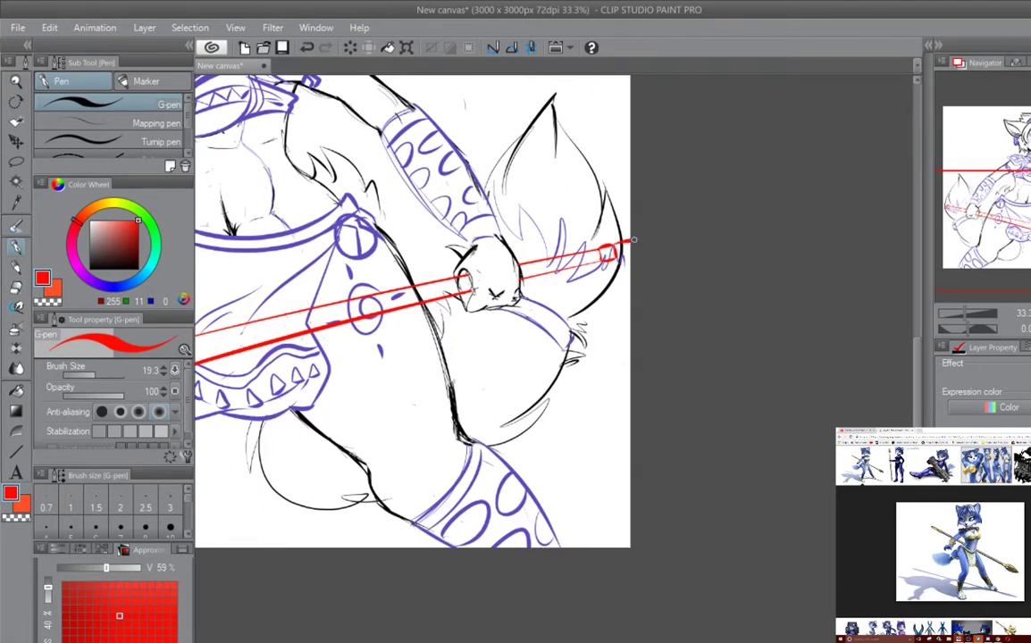
pyautogui.moveTo(606, 268)
pyautogui.mouseDown()
pyautogui.moveTo(1030, 192)
pyautogui.moveTo(1030, 165)
pyautogui.mouseUp()
pyautogui.moveTo(474, 295)
pyautogui.mouseDown()
pyautogui.moveTo(476, 279)
pyautogui.moveTo(369, 334)
pyautogui.moveTo(518, 313)
pyautogui.mouseUp()
pyautogui.moveTo(353, 304); pyautogui.dragTo(380, 273)
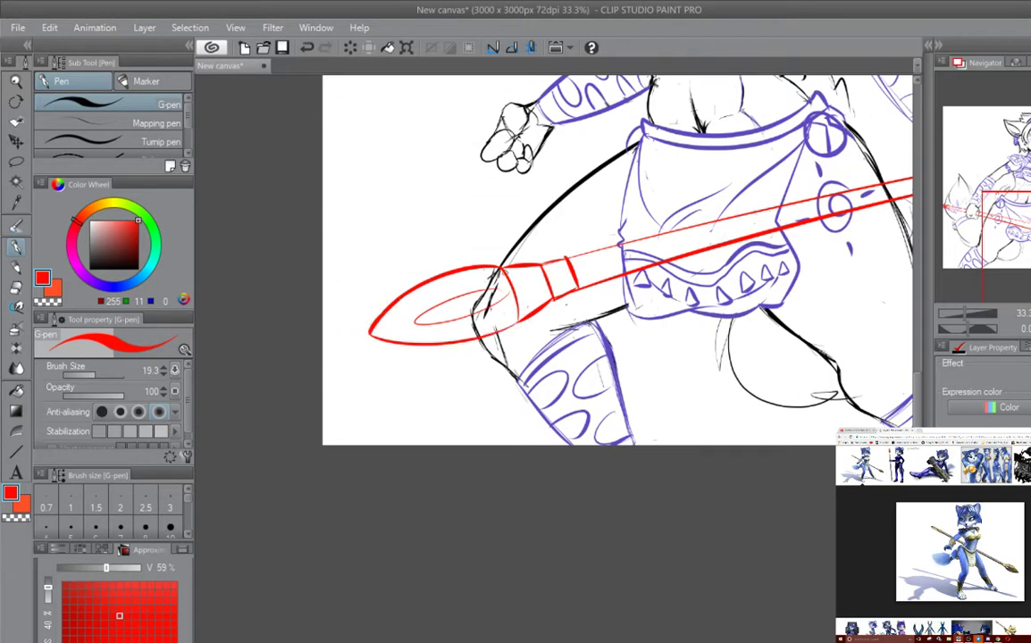
pyautogui.moveTo(502, 279)
pyautogui.mouseDown()
pyautogui.moveTo(413, 298)
pyautogui.moveTo(364, 431)
pyautogui.mouseUp()
pyautogui.moveTo(511, 320); pyautogui.dragTo(425, 282)
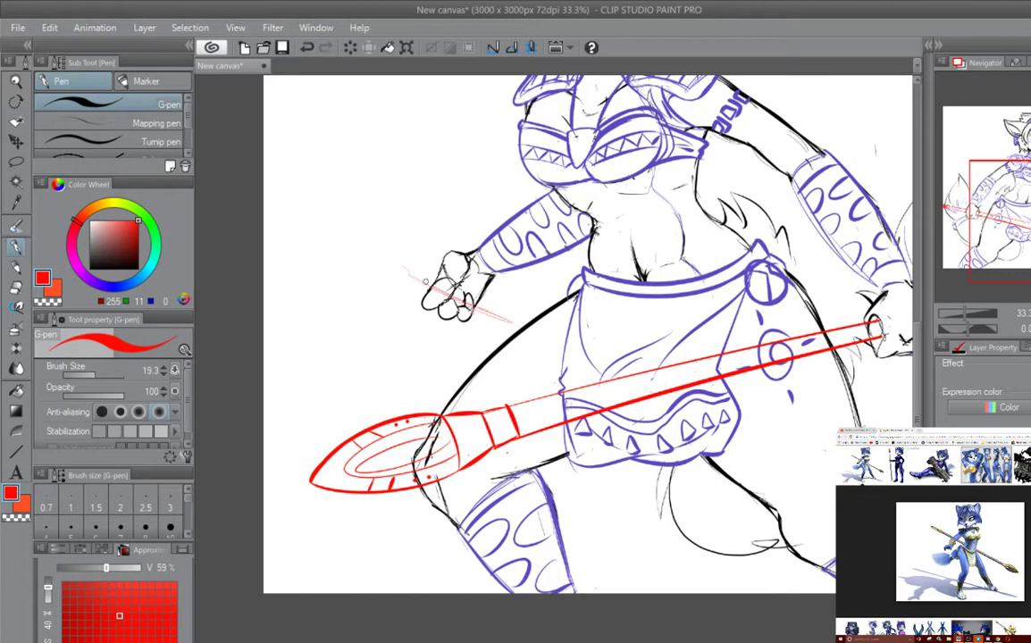
pyautogui.hotkey('ctrl', 'z')
pyautogui.moveTo(370, 248)
pyautogui.mouseDown()
pyautogui.moveTo(428, 277)
pyautogui.moveTo(437, 261)
pyautogui.mouseUp()
pyautogui.moveTo(537, 357); pyautogui.dragTo(597, 330)
pyautogui.moveTo(416, 198); pyautogui.dragTo(517, 239)
pyautogui.moveTo(411, 224); pyautogui.dragTo(505, 259)
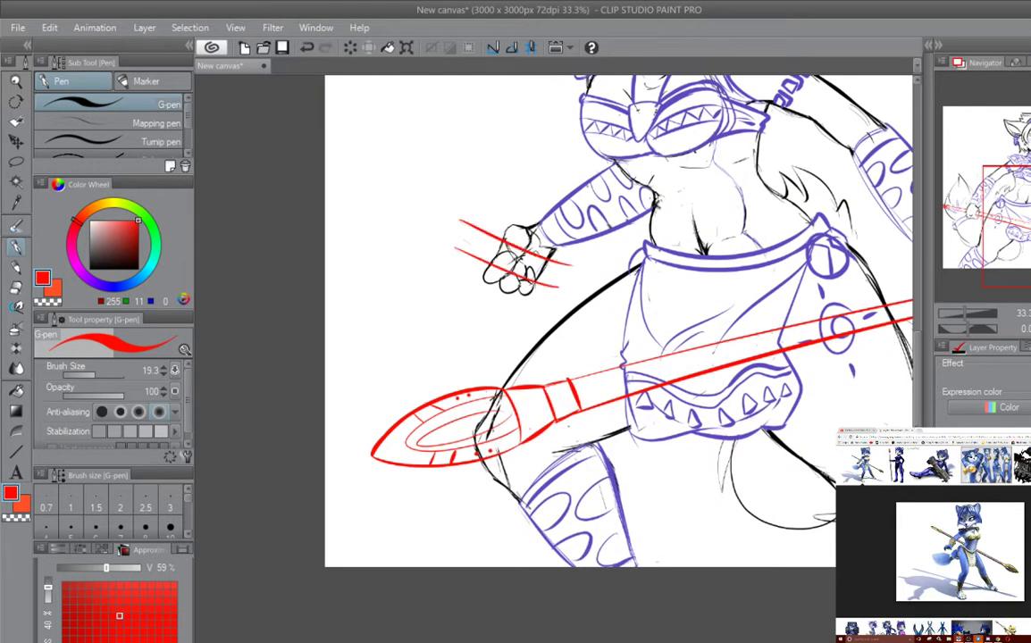
pyautogui.moveTo(554, 295)
pyautogui.mouseDown()
pyautogui.moveTo(498, 254)
pyautogui.moveTo(611, 449)
pyautogui.mouseUp()
pyautogui.press('e')
pyautogui.press('p')
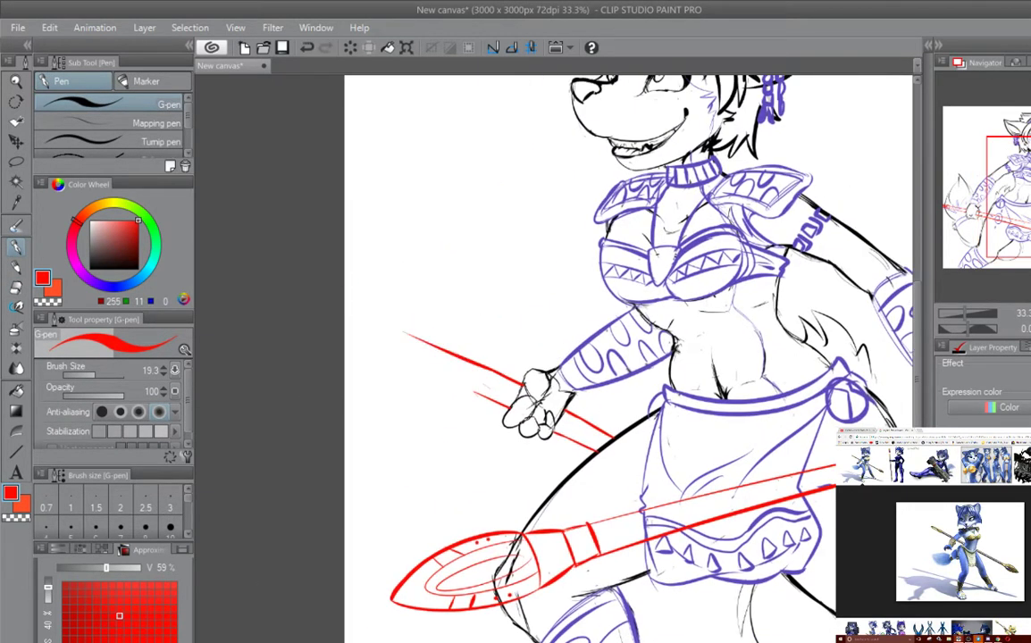
pyautogui.moveTo(463, 358); pyautogui.dragTo(427, 375)
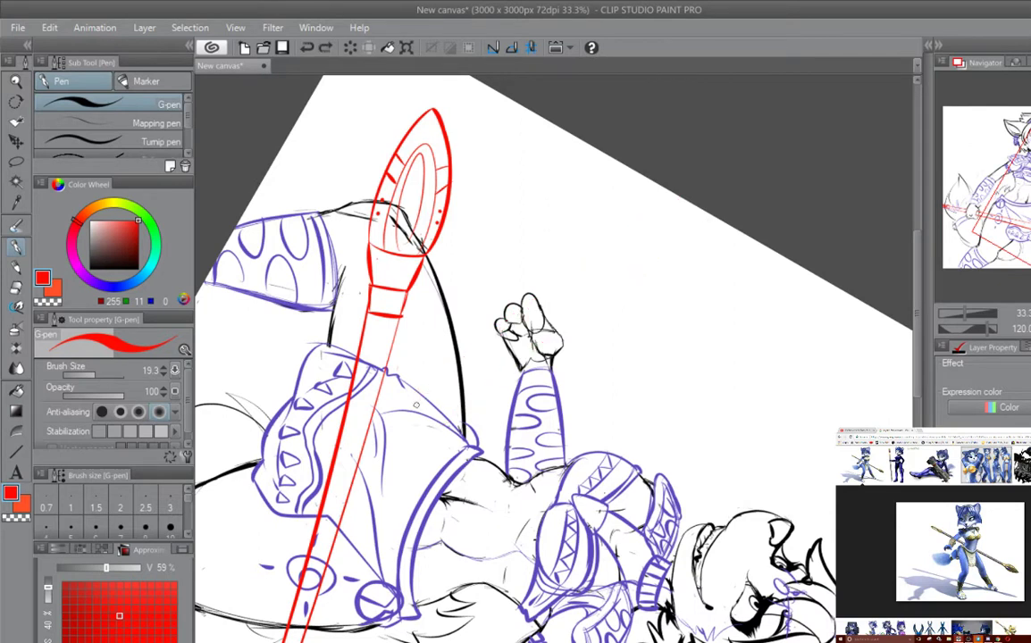
# Step: Draw two straight red shaft lines of a second pole through the open hand, erasing them over the fingers and thigh
pyautogui.moveTo(683, 199); pyautogui.dragTo(428, 395)
pyautogui.moveTo(697, 211); pyautogui.dragTo(440, 414)
pyautogui.press('e')
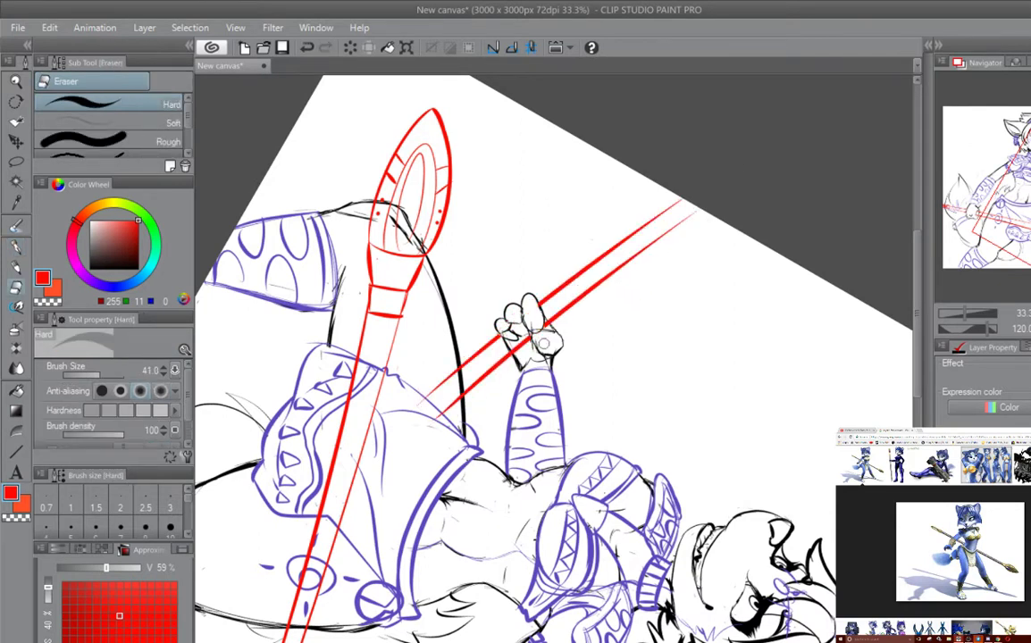
pyautogui.scroll(-1, 543, 342)
pyautogui.scroll(-1, 446, 314)
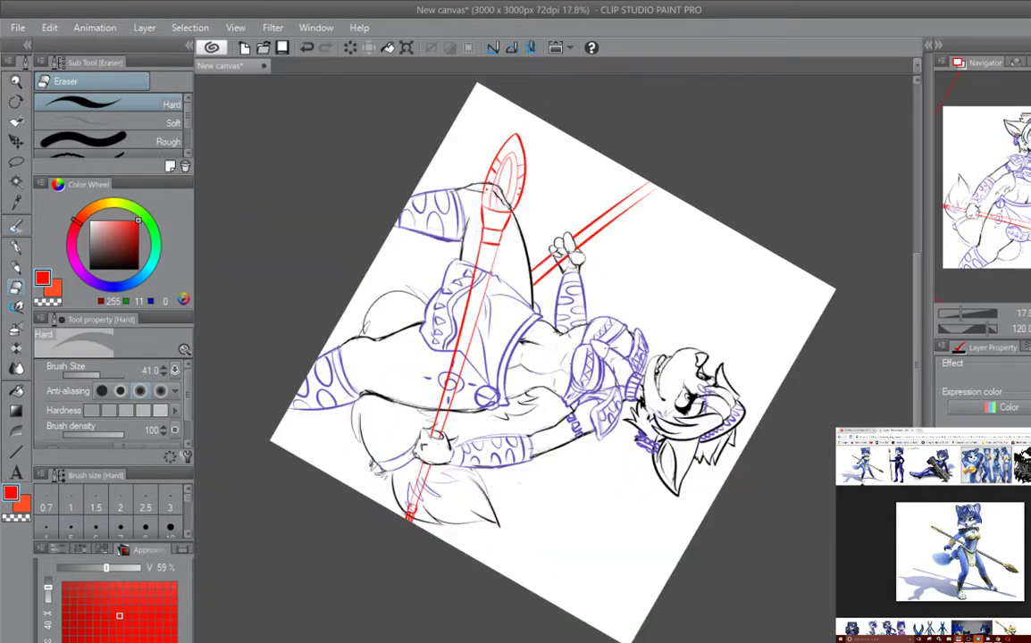
pyautogui.hotkey('ctrl', 'shift', 'r')
pyautogui.scroll(2, 536, 339)
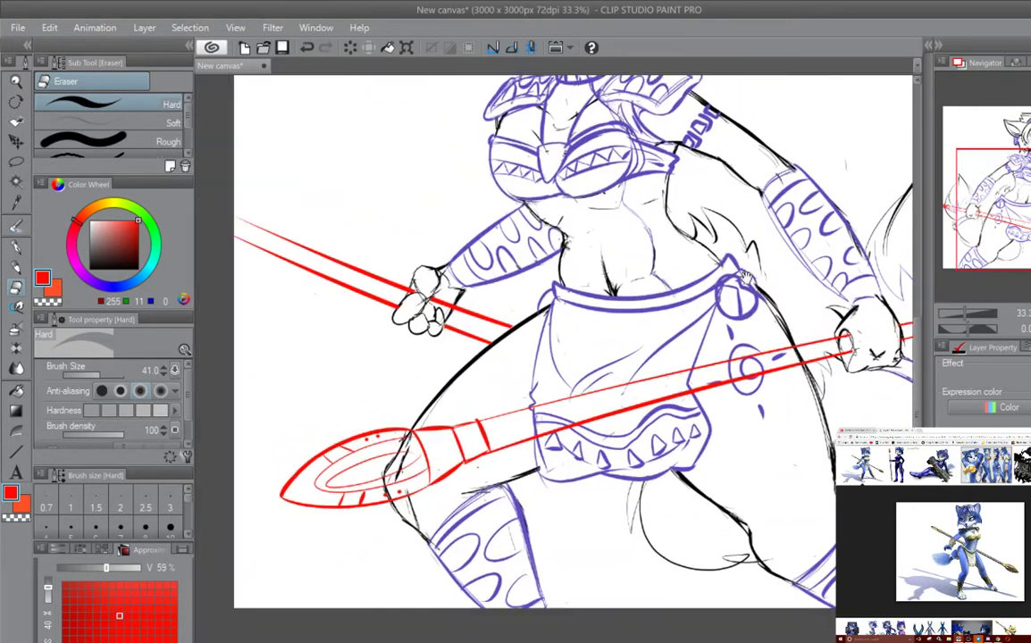
# Step: Paint white over the black and purple sketch lines inside the spearhead and along the spear shaft
pyautogui.moveTo(336, 392); pyautogui.dragTo(300, 360)
pyautogui.press('b')
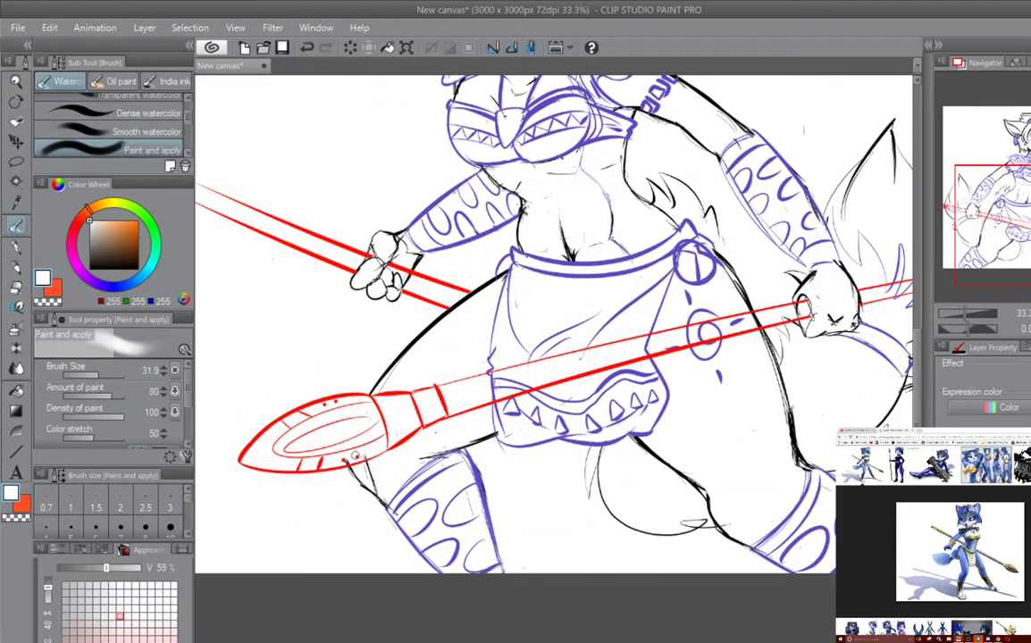
pyautogui.moveTo(812, 315)
pyautogui.mouseDown()
pyautogui.moveTo(645, 288)
pyautogui.moveTo(552, 307)
pyautogui.mouseUp()
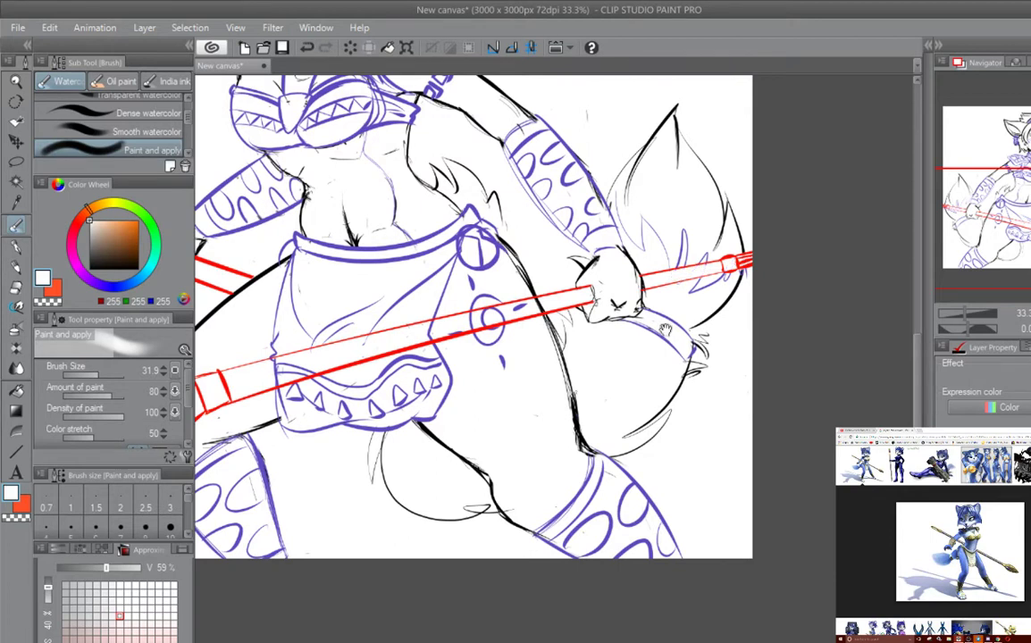
pyautogui.moveTo(601, 297); pyautogui.dragTo(792, 243)
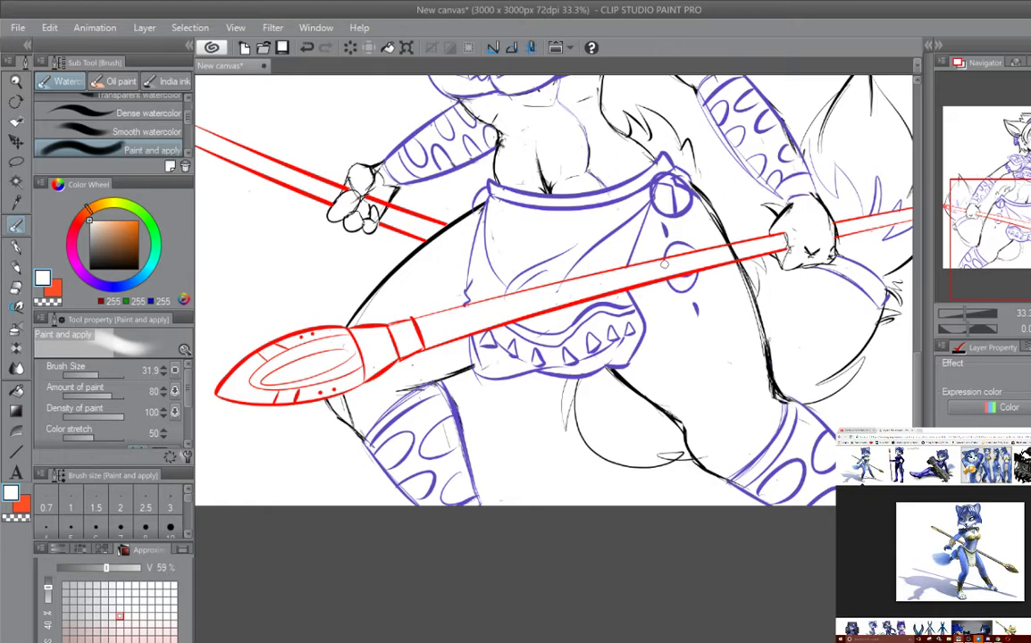
pyautogui.moveTo(626, 250); pyautogui.dragTo(636, 500)
pyautogui.hotkey('ctrl', '-')
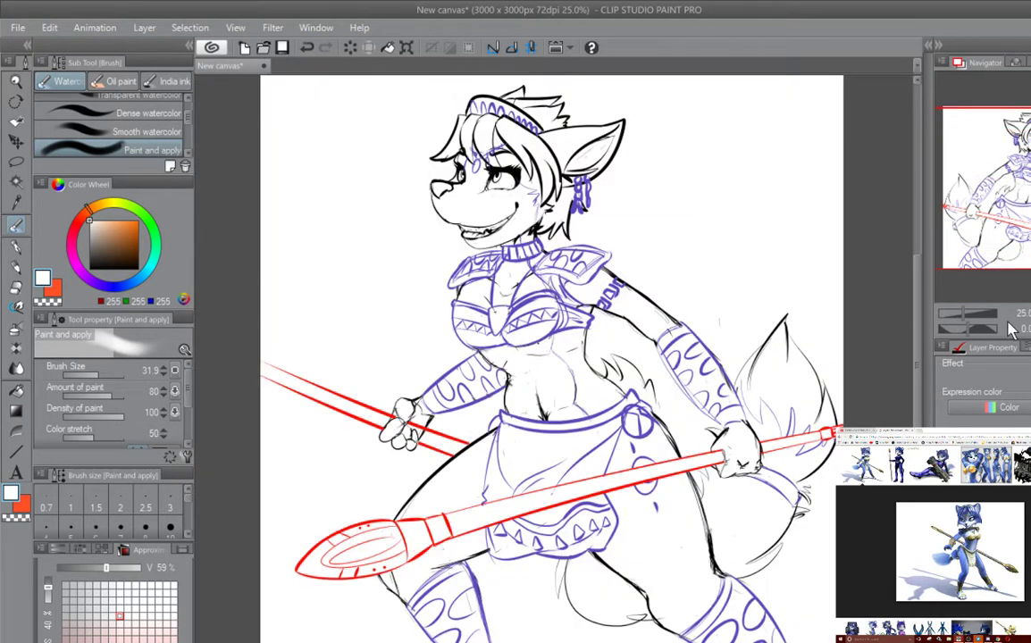
# Step: Change the canvas background colour to blue-violet (RGB 116, 105, 255), keeping the white cover-up strokes
pyautogui.click(1018, 363)
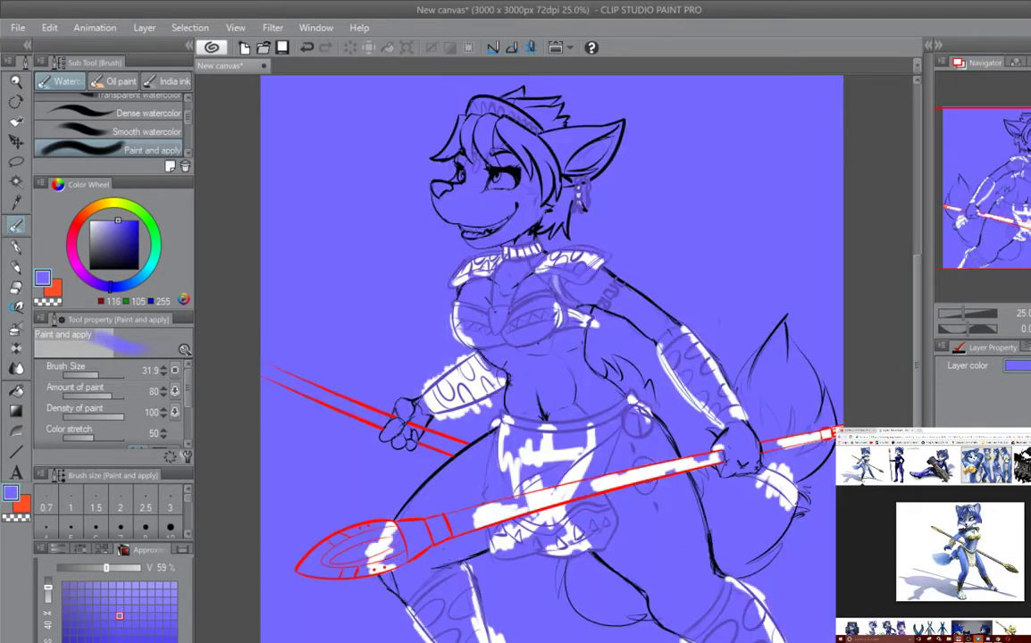
pyautogui.hotkey('ctrl', 'z')
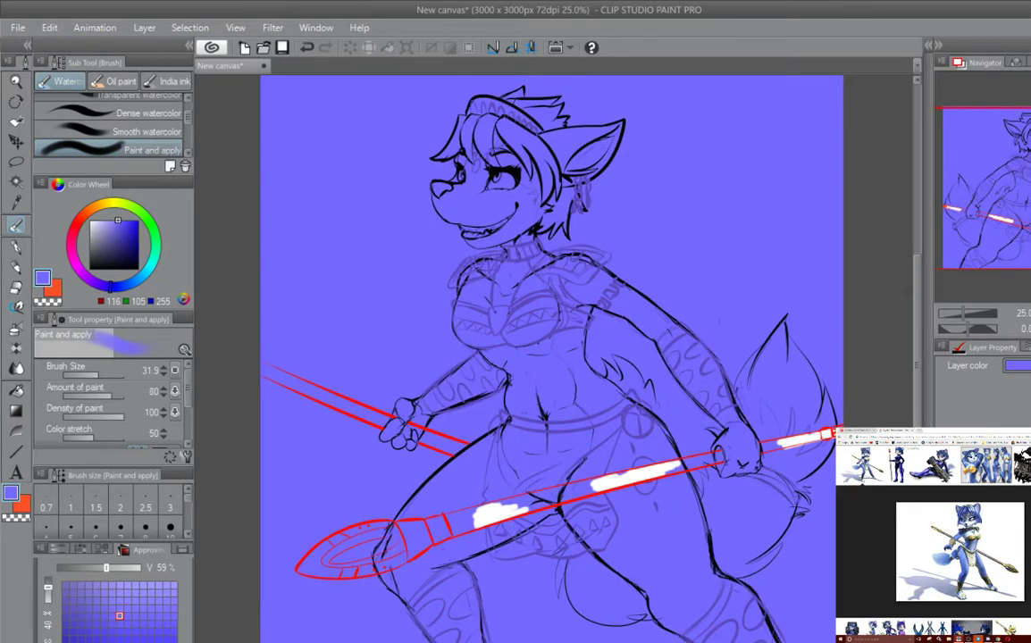
pyautogui.hotkey('ctrl', 'y')
# Step: Try to recolour the white cover-up strokes with a Hue/Saturation/Luminosity correction
pyautogui.click(49, 28)
pyautogui.moveTo(94, 288)
pyautogui.click(304, 308)
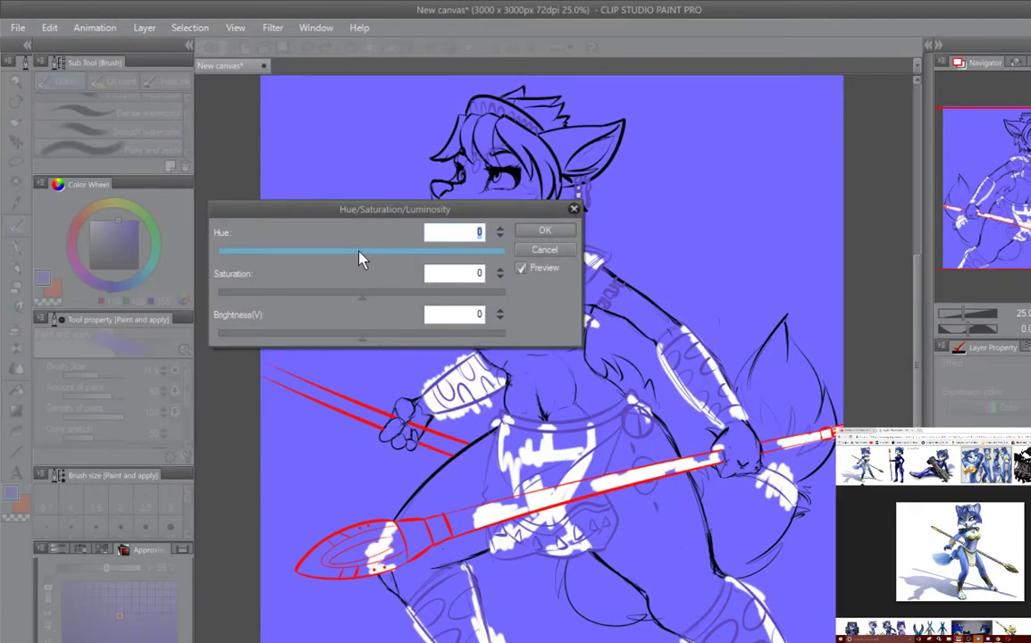
pyautogui.moveTo(393, 261); pyautogui.dragTo(427, 257)
pyautogui.moveTo(361, 335); pyautogui.dragTo(276, 269)
pyautogui.press('Return')
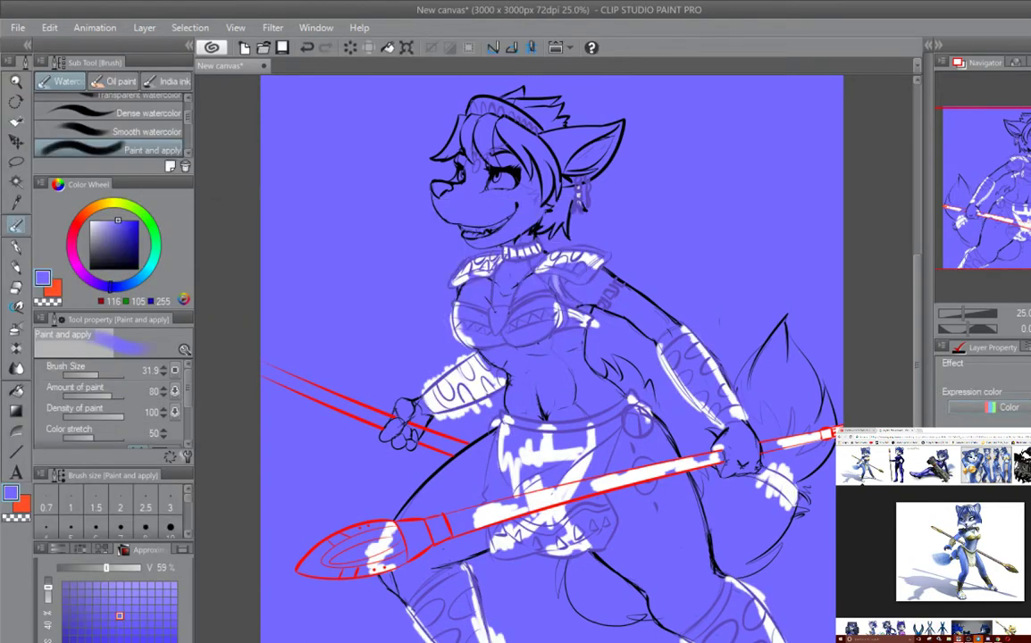
# Step: Fill the white cover-up patches on the outfit, spear, shins and tail with the blue-violet background colour, using a colour margin of 100
pyautogui.click(16, 390)
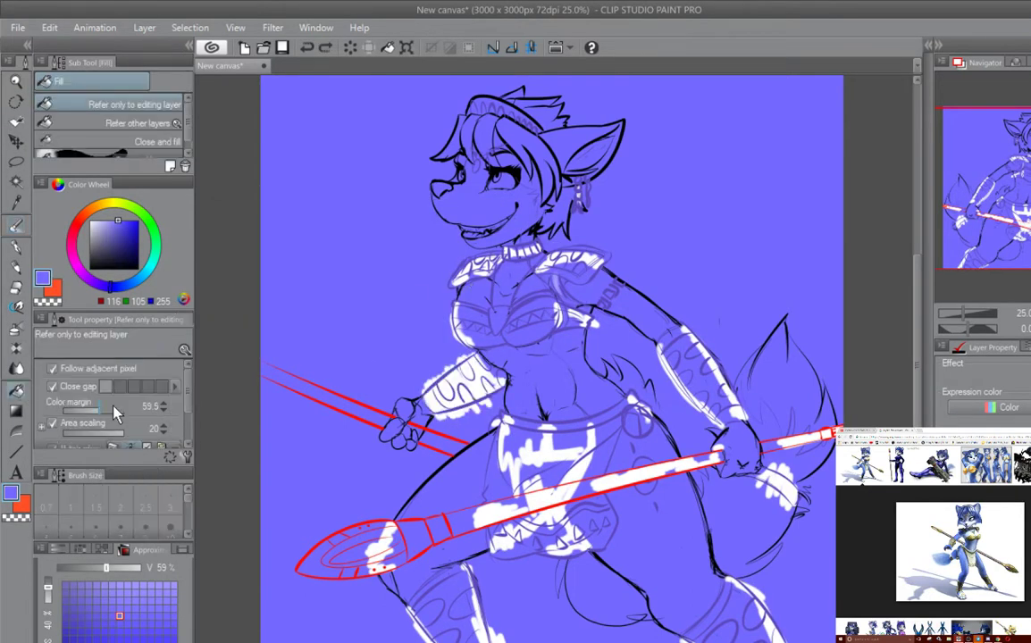
pyautogui.hotkey('ctrl', 'z')
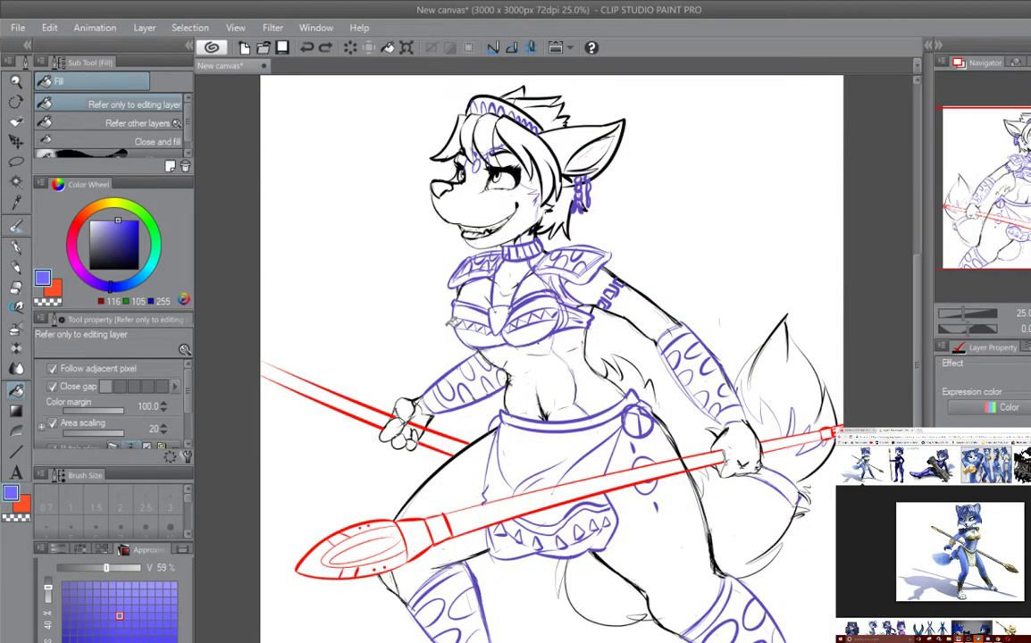
pyautogui.hotkey('ctrl', 'y')
pyautogui.moveTo(462, 320)
pyautogui.mouseDown()
pyautogui.moveTo(501, 246)
pyautogui.moveTo(644, 333)
pyautogui.moveTo(657, 376)
pyautogui.moveTo(706, 442)
pyautogui.moveTo(722, 397)
pyautogui.mouseUp()
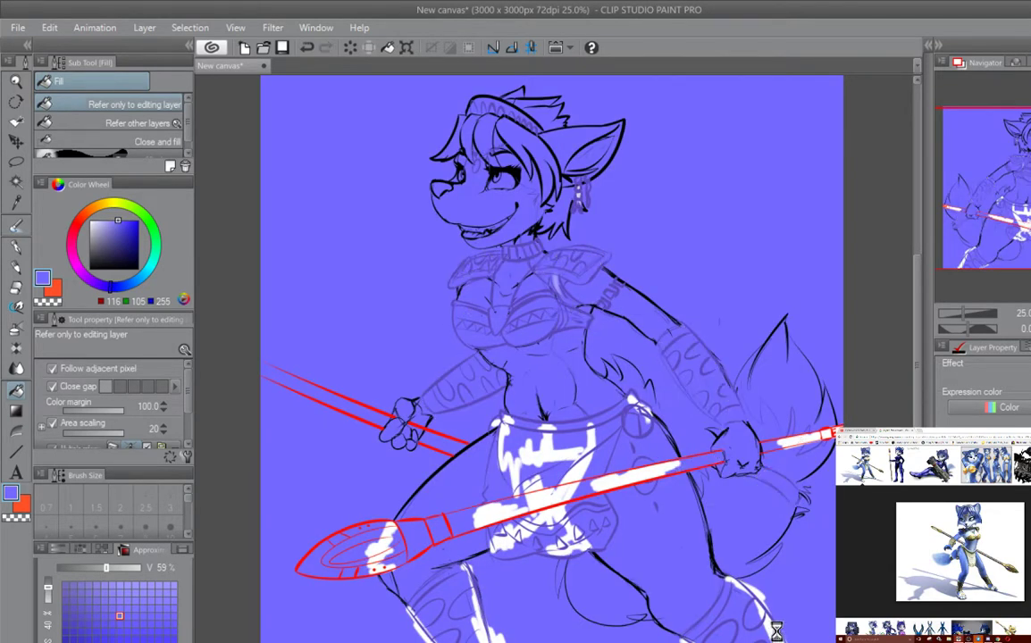
pyautogui.moveTo(500, 446)
pyautogui.mouseDown()
pyautogui.moveTo(384, 554)
pyautogui.moveTo(493, 514)
pyautogui.mouseUp()
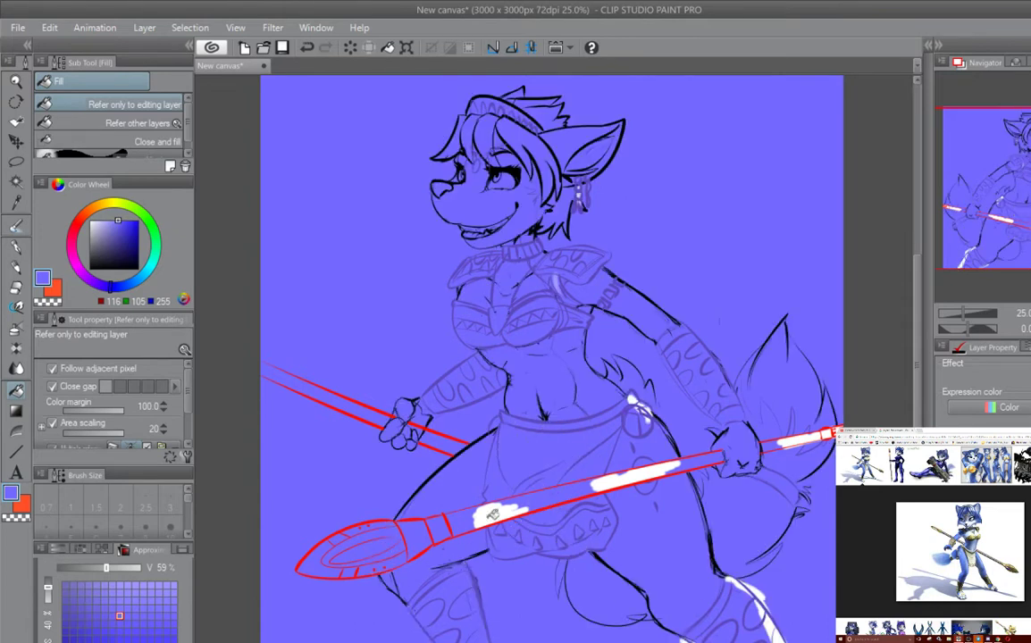
pyautogui.click(639, 396)
pyautogui.moveTo(804, 438); pyautogui.dragTo(500, 514)
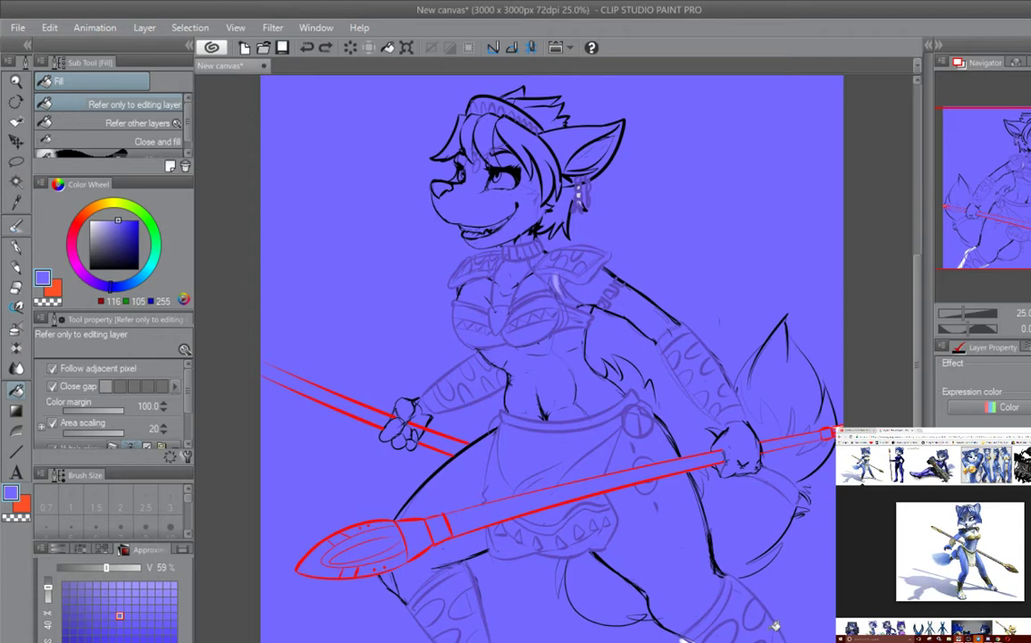
pyautogui.moveTo(666, 314); pyautogui.dragTo(675, 349)
pyautogui.moveTo(764, 336); pyautogui.dragTo(769, 305)
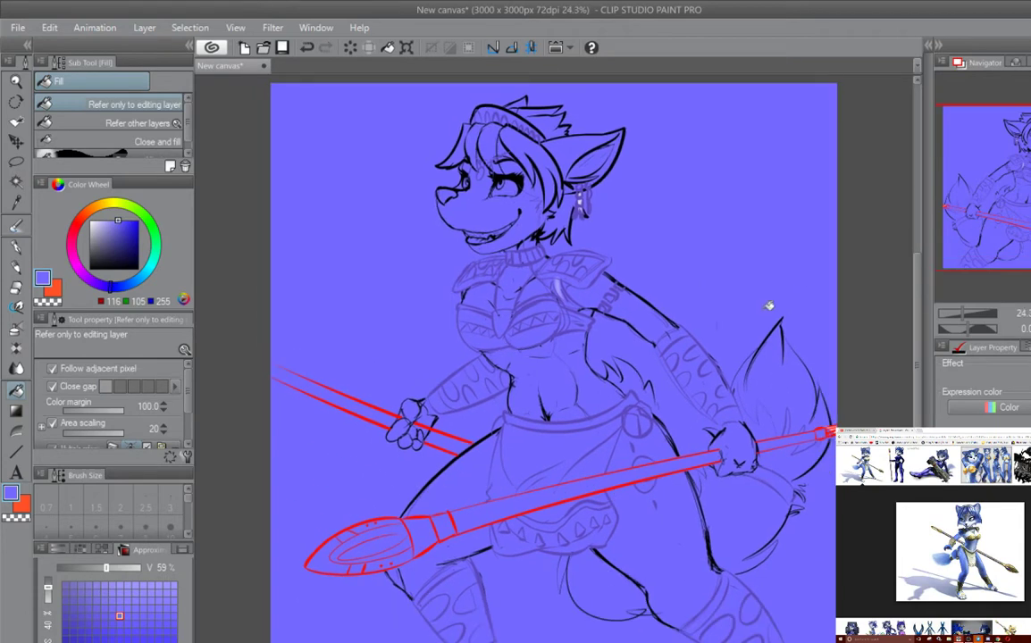
# Step: Paint the whites of both eyes white with the G-pen, and choose a medium green drawing colour
pyautogui.press('p')
pyautogui.scroll(4, 501, 187)
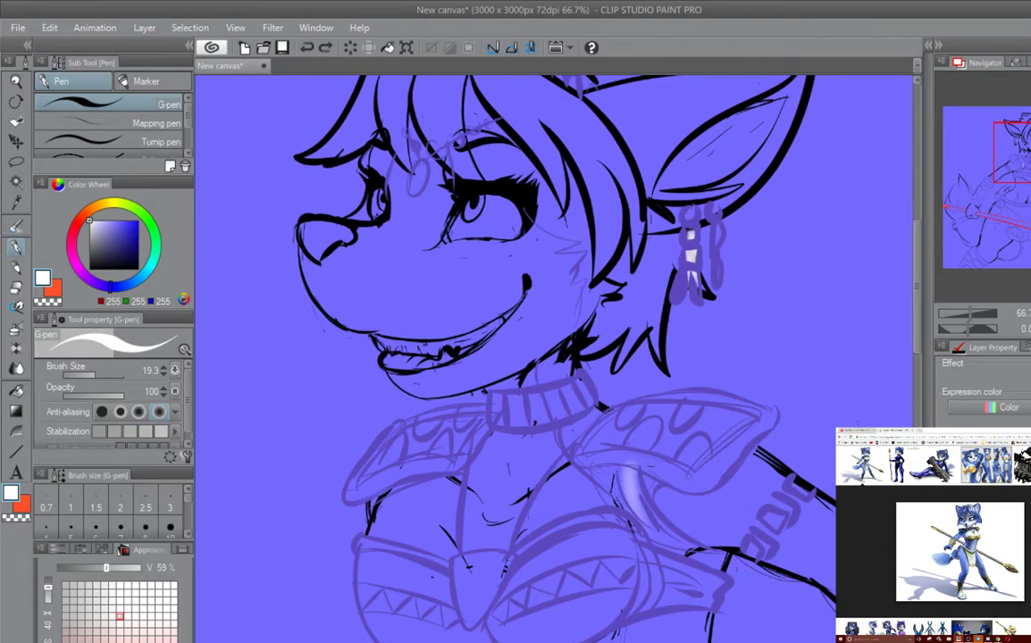
pyautogui.moveTo(451, 198)
pyautogui.mouseDown()
pyautogui.moveTo(500, 214)
pyautogui.moveTo(463, 232)
pyautogui.mouseUp()
pyautogui.click(143, 213)
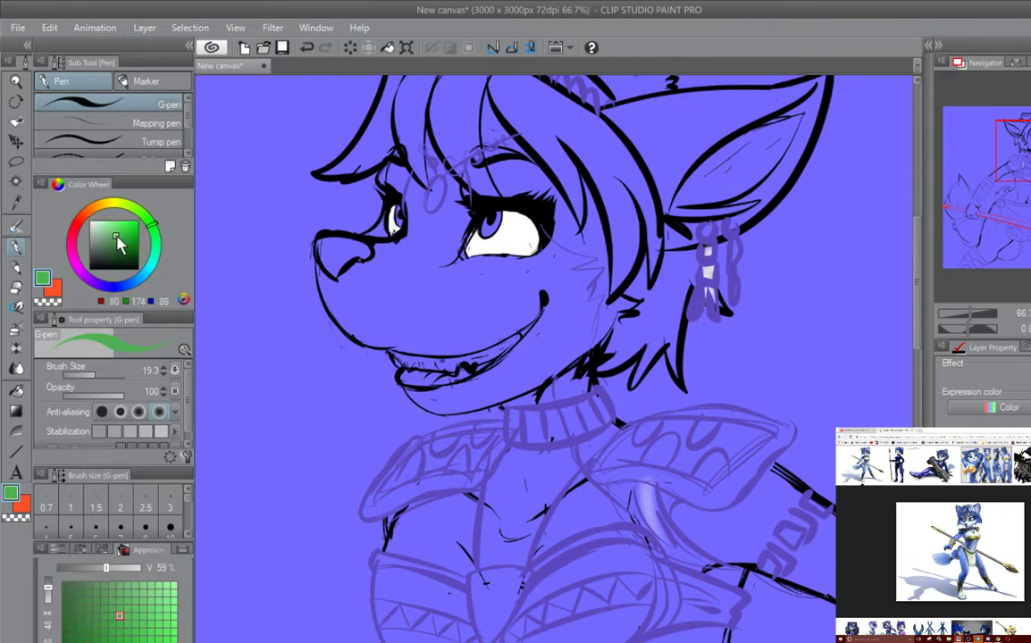
# Step: Paint both irises green (RGB 71, 202, 79) with the G-pen and add small white highlights
pyautogui.click(124, 238)
pyautogui.moveTo(481, 213); pyautogui.dragTo(497, 229)
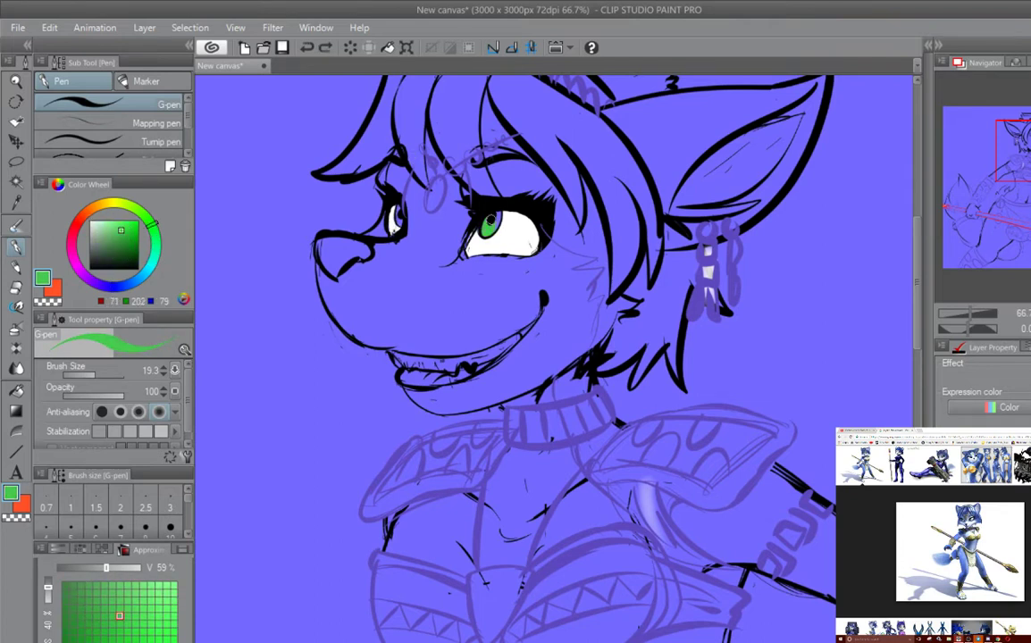
pyautogui.keyDown('alt'); pyautogui.click(491, 215); pyautogui.keyUp('alt')
pyautogui.keyDown('alt'); pyautogui.click(394, 227); pyautogui.keyUp('alt')
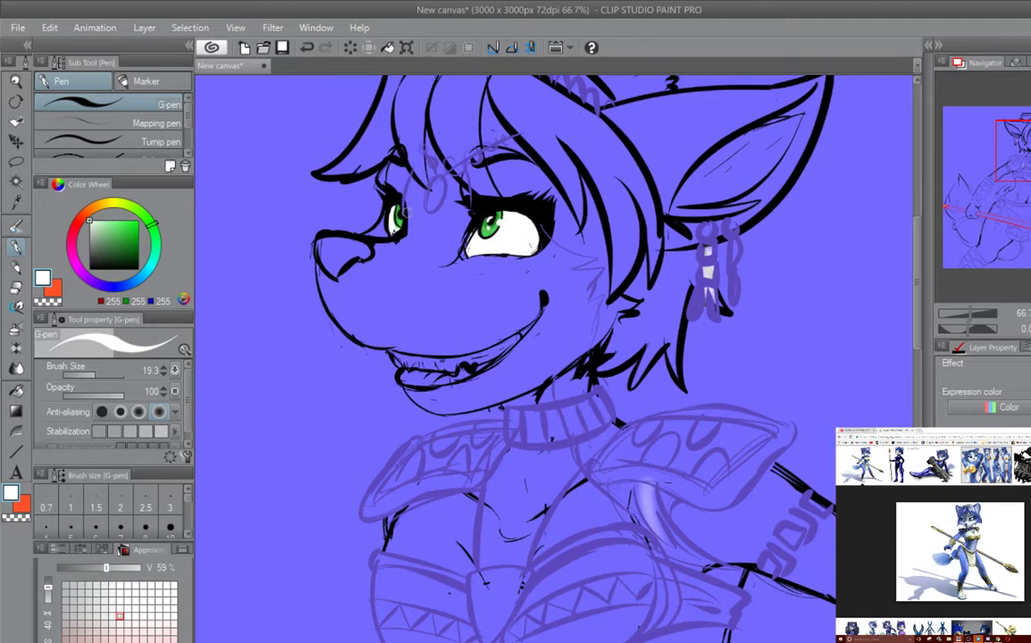
pyautogui.moveTo(416, 219); pyautogui.dragTo(401, 209)
# Step: Paint the nose in a very dark grey with the G-pen
pyautogui.keyDown('alt'); pyautogui.click(313, 230); pyautogui.keyUp('alt')
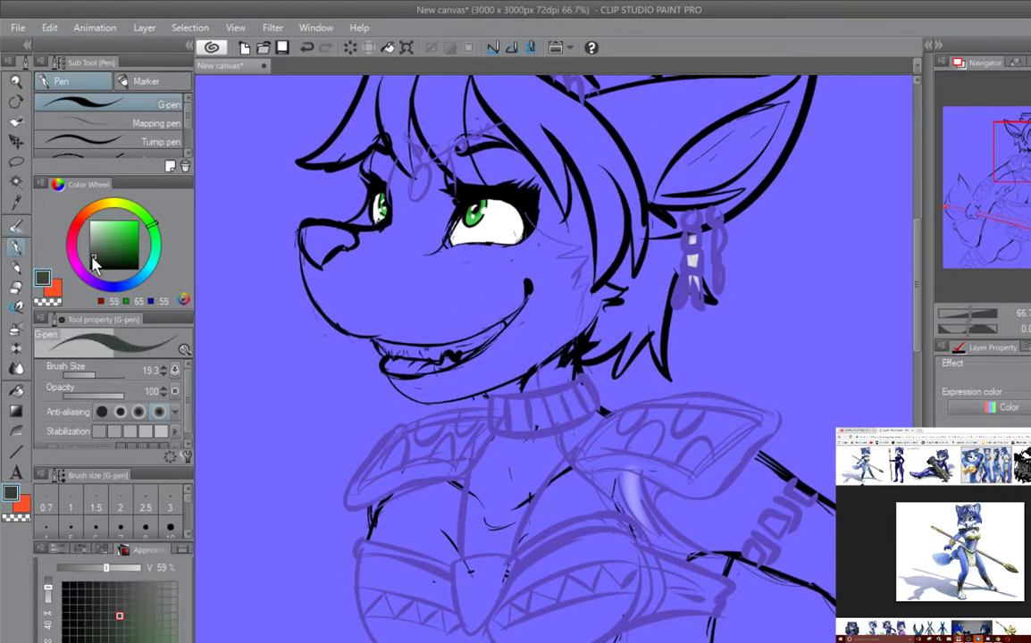
pyautogui.moveTo(303, 232)
pyautogui.mouseDown()
pyautogui.moveTo(338, 241)
pyautogui.moveTo(299, 228)
pyautogui.mouseUp()
pyautogui.moveTo(536, 295); pyautogui.dragTo(527, 301)
# Step: Paint the upper row of teeth in the open mouth white
pyautogui.keyDown('alt'); pyautogui.click(500, 223); pyautogui.keyUp('alt')
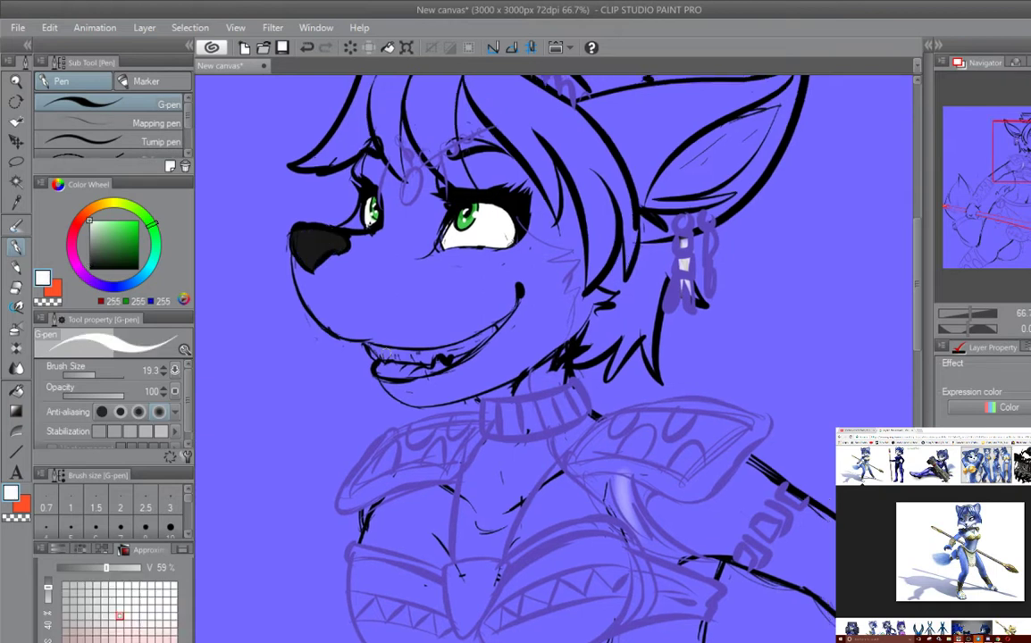
pyautogui.moveTo(366, 350); pyautogui.dragTo(478, 344)
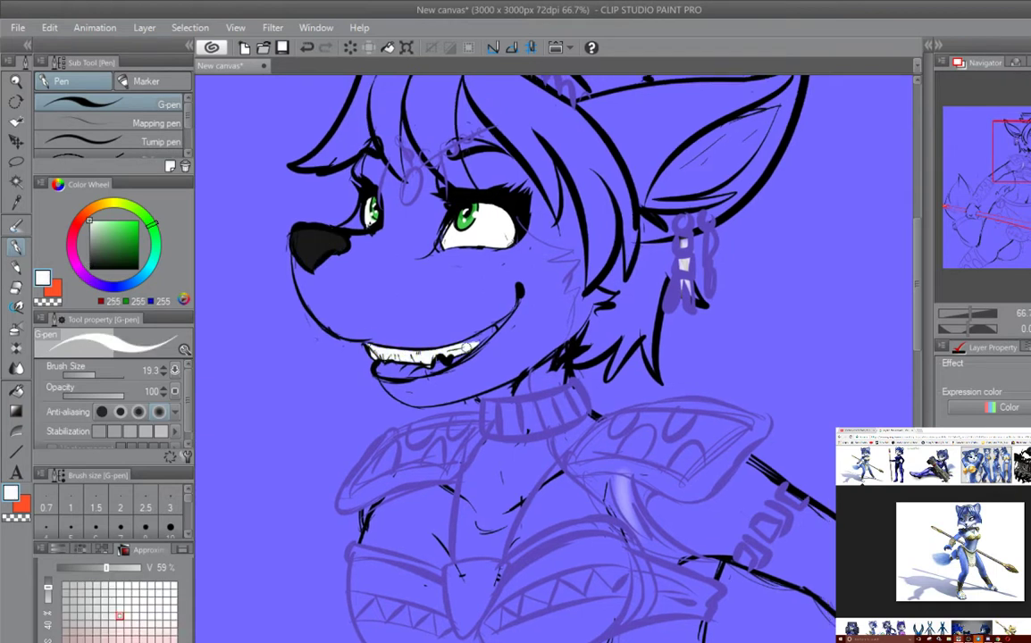
pyautogui.moveTo(441, 304); pyautogui.dragTo(413, 325)
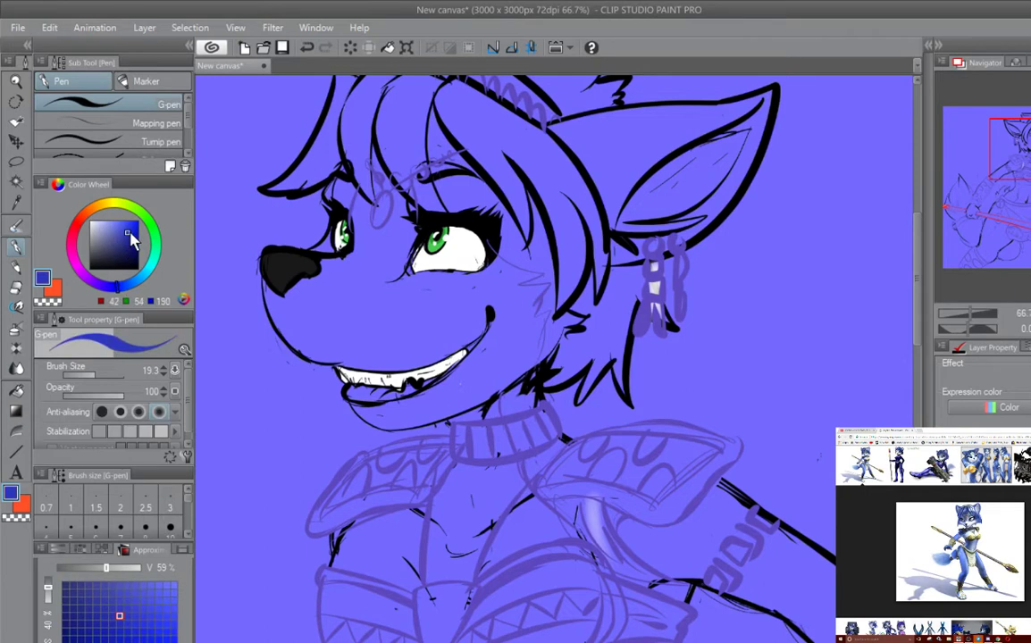
# Step: Paint the tongue dark blue (RGB 42, 54, 190) and the inner eye and mouth corners pink (RGB 202, 125, 168)
pyautogui.keyDown('alt'); pyautogui.click(413, 326); pyautogui.keyUp('alt')
pyautogui.press('w')
pyautogui.press('p')
pyautogui.moveTo(350, 390)
pyautogui.mouseDown()
pyautogui.moveTo(398, 394)
pyautogui.moveTo(376, 390)
pyautogui.mouseUp()
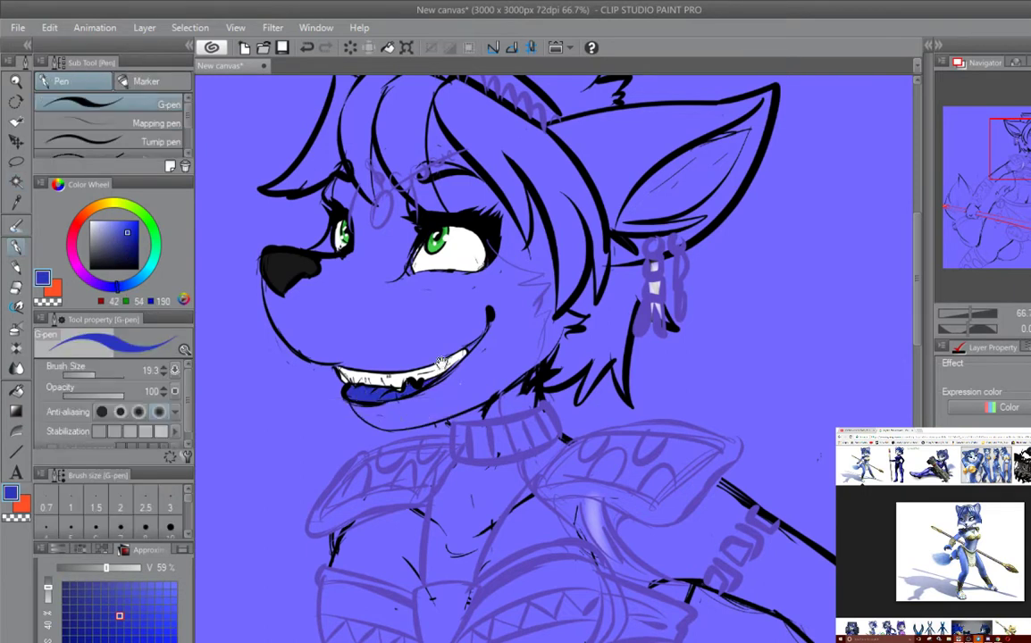
pyautogui.keyDown('alt'); pyautogui.click(398, 329); pyautogui.keyUp('alt')
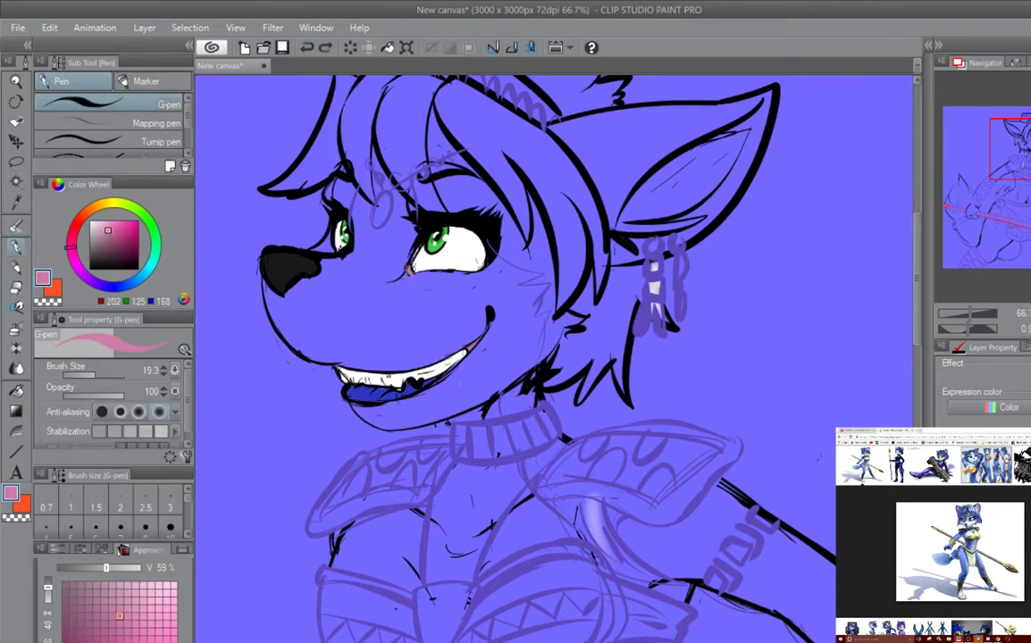
pyautogui.moveTo(709, 214)
pyautogui.mouseDown()
pyautogui.moveTo(674, 260)
pyautogui.moveTo(667, 357)
pyautogui.moveTo(639, 315)
pyautogui.mouseUp()
# Step: Paint the headband and the forehead jewel chain pale yellow (RGB 239, 222, 125), using a brush size of 52.7
pyautogui.click(106, 202)
pyautogui.click(112, 223)
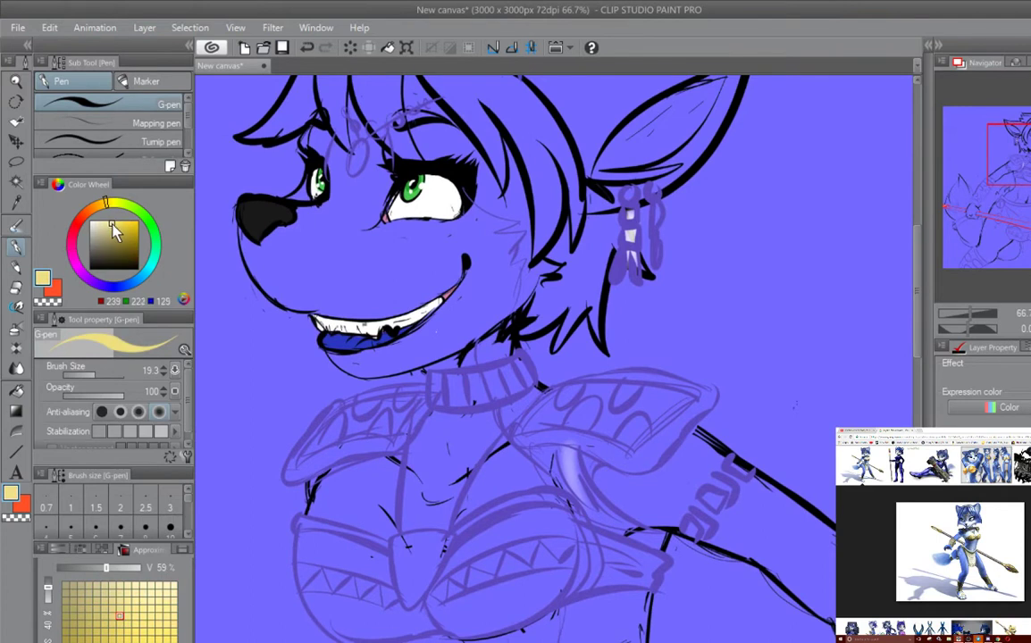
pyautogui.moveTo(536, 178); pyautogui.dragTo(531, 389)
pyautogui.moveTo(343, 199)
pyautogui.mouseDown()
pyautogui.moveTo(328, 231)
pyautogui.moveTo(308, 203)
pyautogui.moveTo(375, 192)
pyautogui.moveTo(481, 259)
pyautogui.moveTo(473, 183)
pyautogui.mouseUp()
pyautogui.click(341, 268)
pyautogui.click(333, 228)
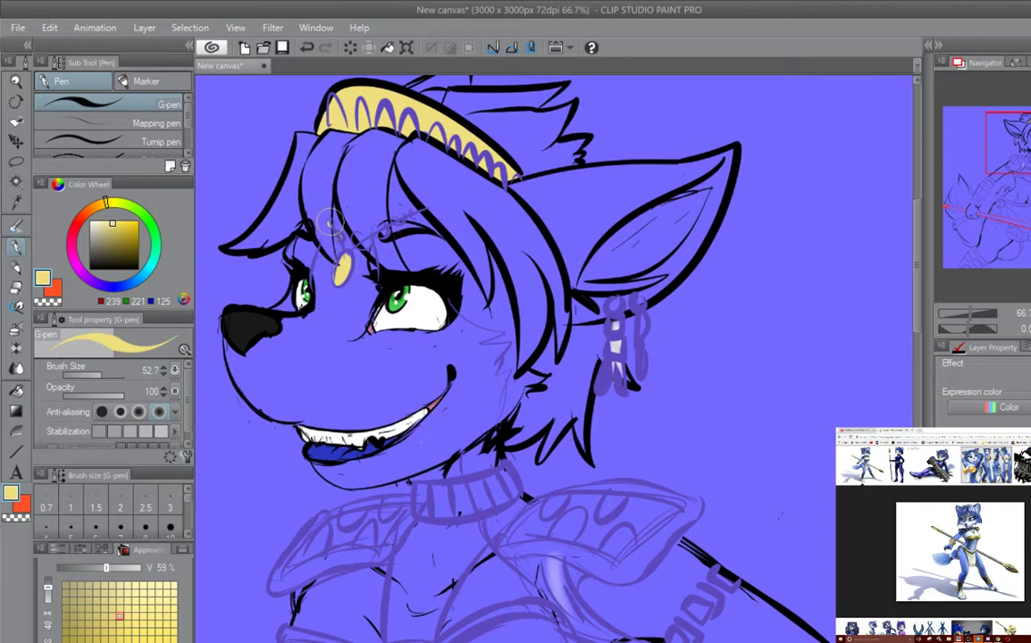
pyautogui.click(361, 240)
pyautogui.click(382, 232)
pyautogui.click(409, 223)
# Step: Colour the beads and pendants of both earring strands pale yellow
pyautogui.moveTo(614, 330); pyautogui.dragTo(576, 272)
pyautogui.click(576, 253)
pyautogui.hotkey('ctrl', 'z')
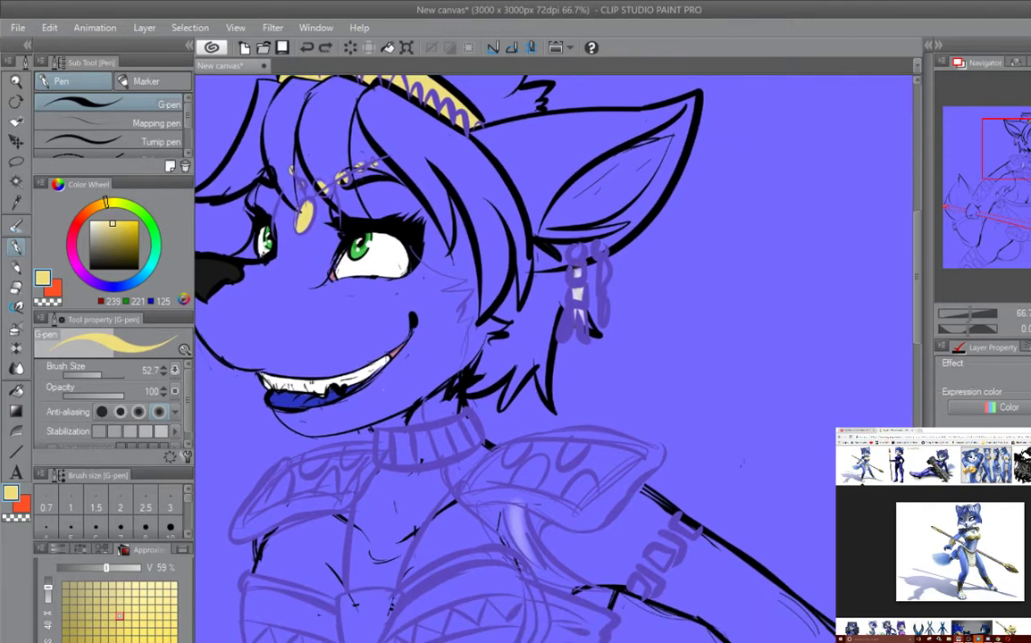
pyautogui.click(576, 253)
pyautogui.click(576, 273)
pyautogui.click(578, 293)
pyautogui.click(581, 317)
pyautogui.click(604, 270)
pyautogui.click(605, 288)
# Step: Paint the neck collar and both shoulder pads pale yellow, erasing the colour that spills past their outlines
pyautogui.moveTo(669, 416); pyautogui.dragTo(687, 215)
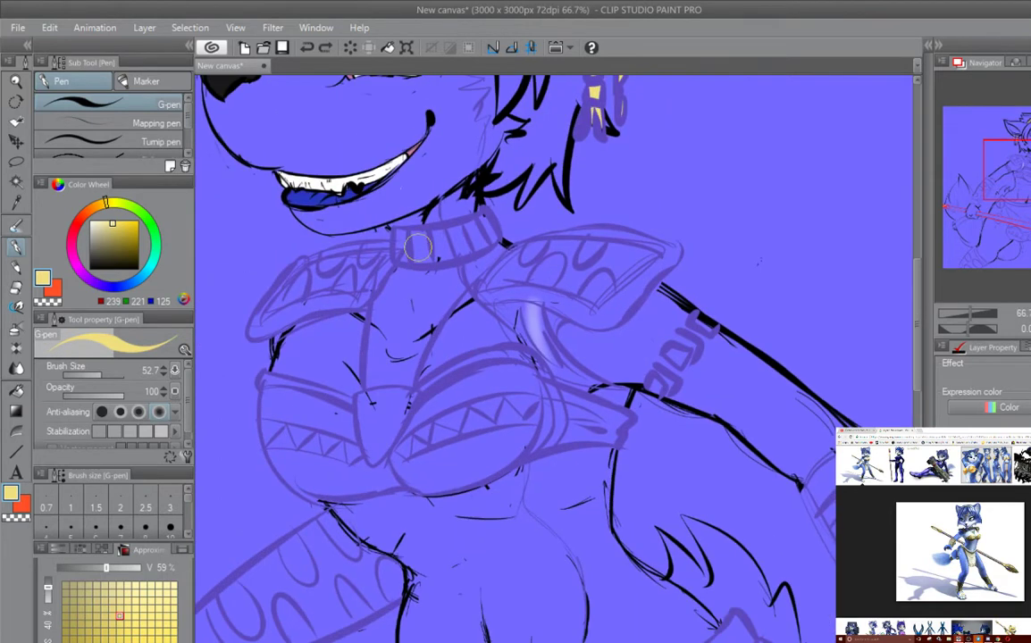
pyautogui.moveTo(523, 238); pyautogui.dragTo(572, 371)
pyautogui.moveTo(505, 332); pyautogui.dragTo(536, 349)
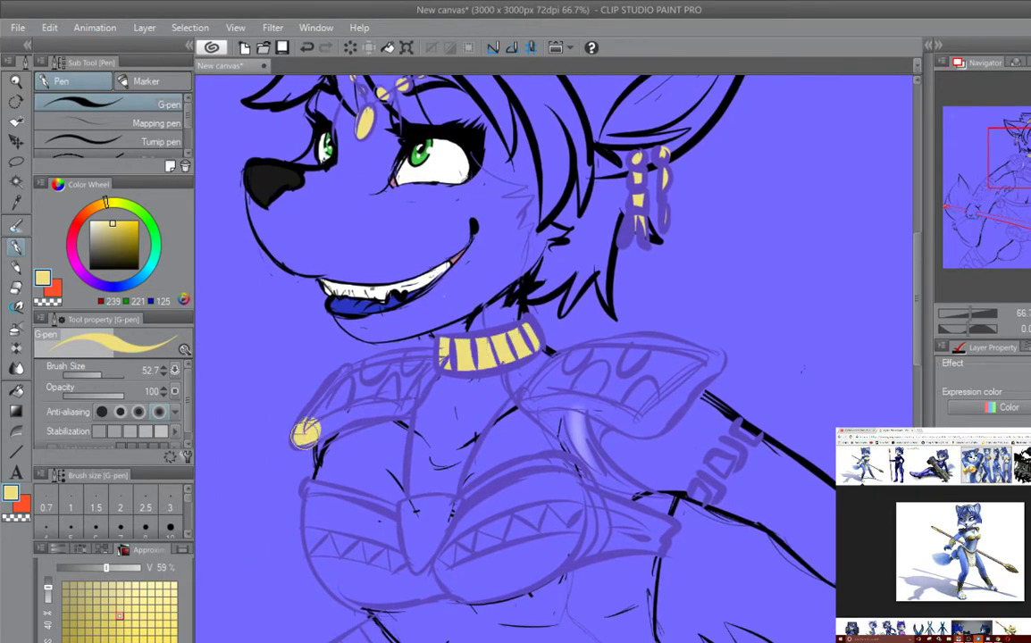
pyautogui.moveTo(295, 433)
pyautogui.mouseDown()
pyautogui.moveTo(429, 362)
pyautogui.moveTo(398, 385)
pyautogui.mouseUp()
pyautogui.press('e')
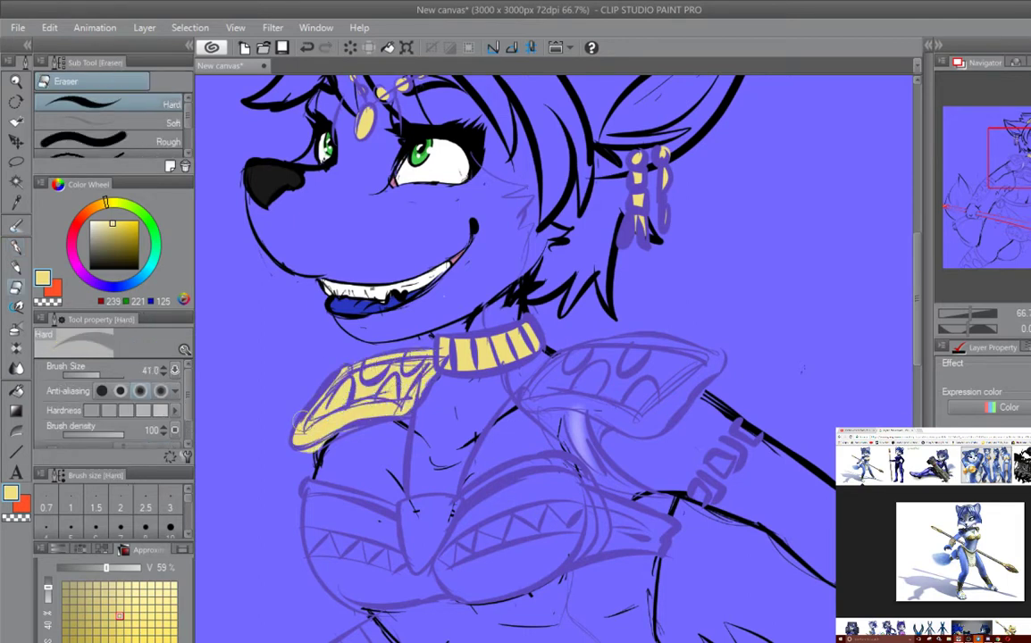
pyautogui.press('p')
pyautogui.moveTo(505, 348)
pyautogui.mouseDown()
pyautogui.moveTo(411, 295)
pyautogui.moveTo(495, 277)
pyautogui.moveTo(572, 326)
pyautogui.mouseUp()
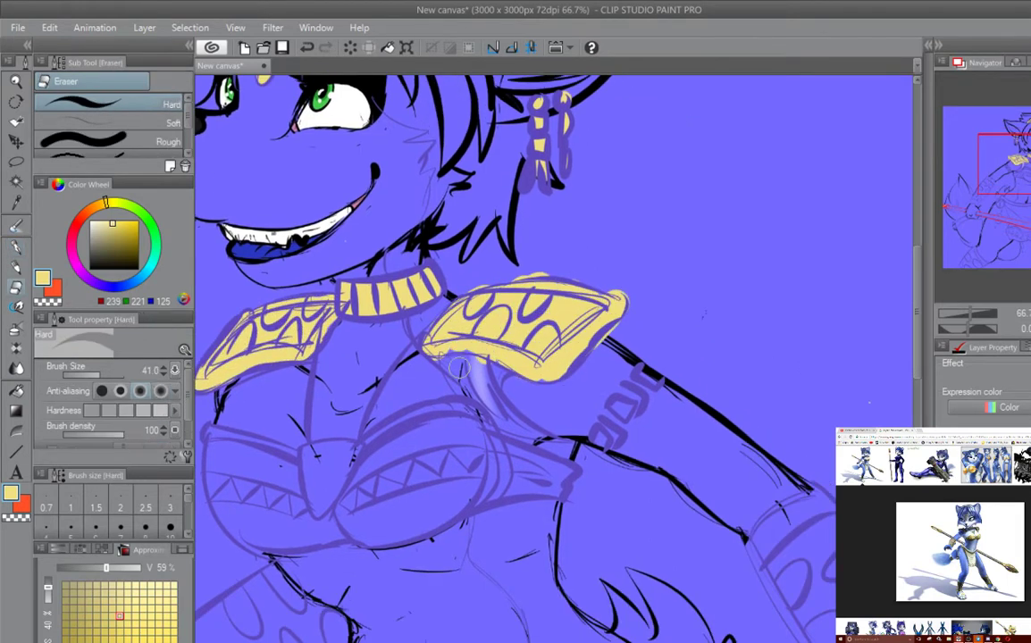
pyautogui.press('w')
pyautogui.press('e')
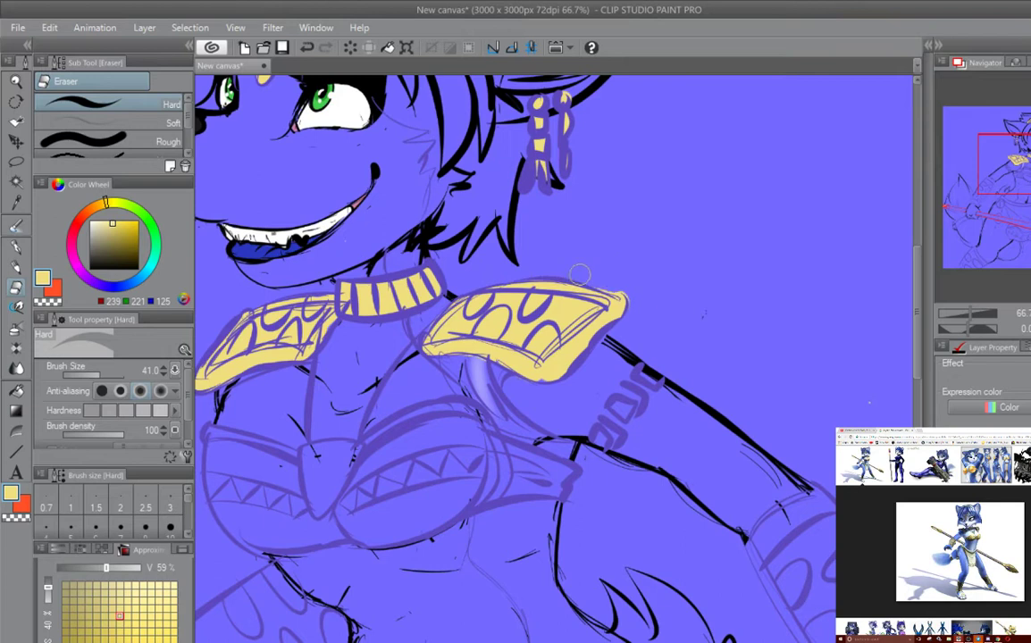
# Step: Paint the chest piece and its centre knot pale yellow, and clean up the overspill along its edges
pyautogui.moveTo(523, 250); pyautogui.dragTo(621, 105)
pyautogui.press('p')
pyautogui.moveTo(394, 272)
pyautogui.mouseDown()
pyautogui.moveTo(402, 340)
pyautogui.moveTo(295, 313)
pyautogui.moveTo(595, 295)
pyautogui.mouseUp()
pyautogui.press('e')
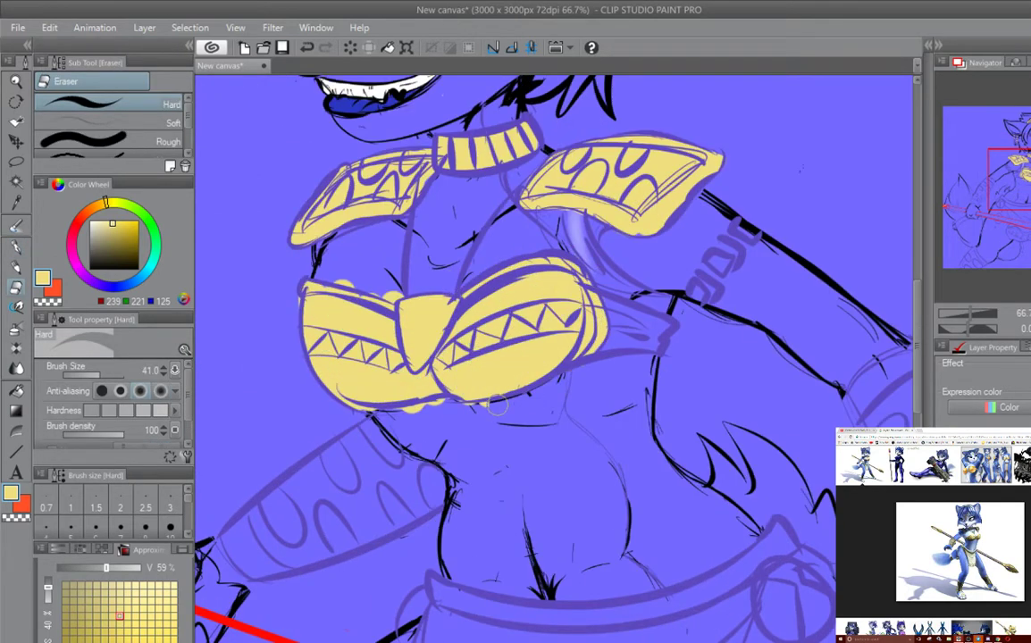
# Step: Paint the patterned guard on the forearm beside the waist pale yellow and erase the spill around it
pyautogui.moveTo(717, 234)
pyautogui.mouseDown()
pyautogui.moveTo(633, 368)
pyautogui.moveTo(656, 219)
pyautogui.moveTo(808, 23)
pyautogui.mouseUp()
pyautogui.press('p')
pyautogui.moveTo(322, 285)
pyautogui.mouseDown()
pyautogui.moveTo(377, 299)
pyautogui.moveTo(454, 182)
pyautogui.mouseUp()
pyautogui.press('e')
pyautogui.moveTo(453, 182)
pyautogui.mouseDown()
pyautogui.moveTo(466, 219)
pyautogui.moveTo(420, 350)
pyautogui.moveTo(500, 295)
pyautogui.moveTo(464, 214)
pyautogui.moveTo(557, 300)
pyautogui.mouseUp()
pyautogui.hotkey('ctrl', 'z')
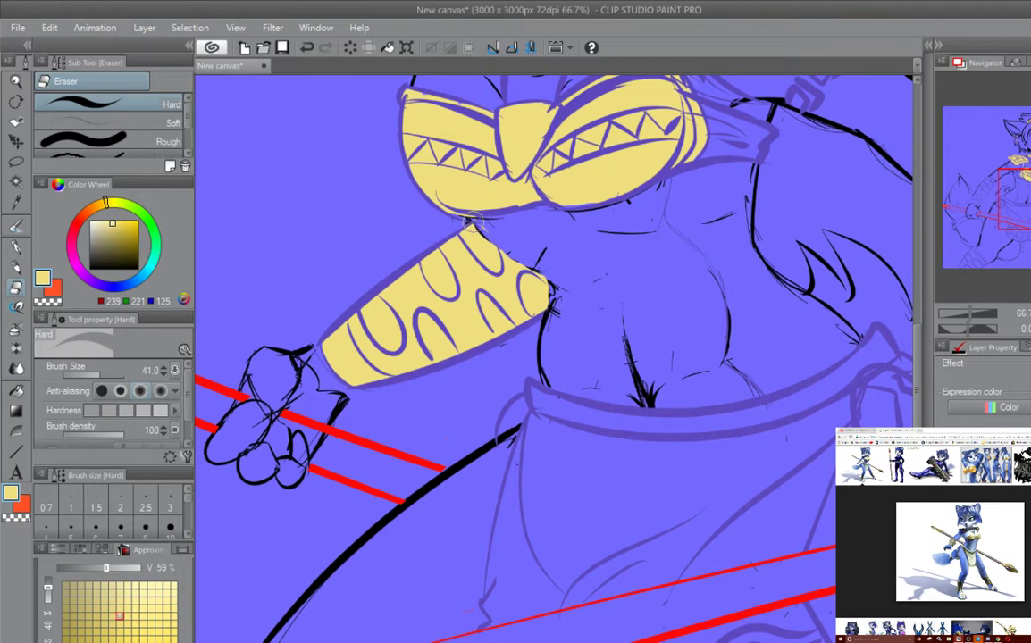
# Step: Paint the forearm guard nearest the tail pale yellow and erase the colour outside its outline
pyautogui.press('p')
pyautogui.moveTo(536, 285)
pyautogui.mouseDown()
pyautogui.moveTo(497, 252)
pyautogui.moveTo(409, 287)
pyautogui.moveTo(502, 390)
pyautogui.moveTo(666, 119)
pyautogui.mouseUp()
pyautogui.moveTo(554, 237)
pyautogui.mouseDown()
pyautogui.moveTo(625, 357)
pyautogui.moveTo(702, 424)
pyautogui.moveTo(715, 420)
pyautogui.mouseUp()
pyautogui.press('e')
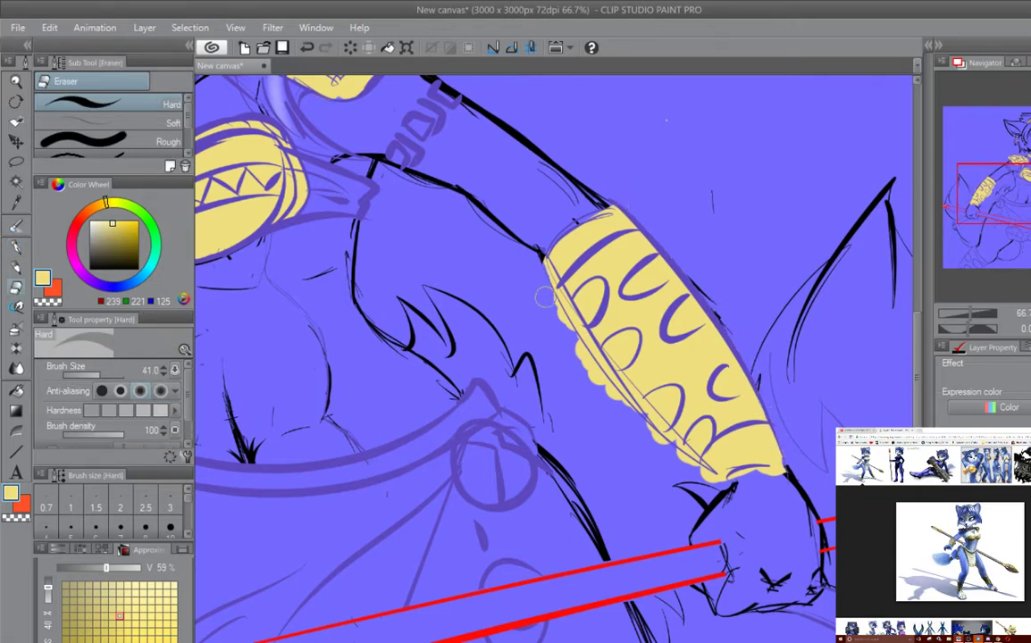
pyautogui.moveTo(545, 299)
pyautogui.mouseDown()
pyautogui.moveTo(576, 371)
pyautogui.moveTo(657, 447)
pyautogui.mouseUp()
pyautogui.press('p')
pyautogui.moveTo(740, 486); pyautogui.dragTo(658, 383)
pyautogui.press('e')
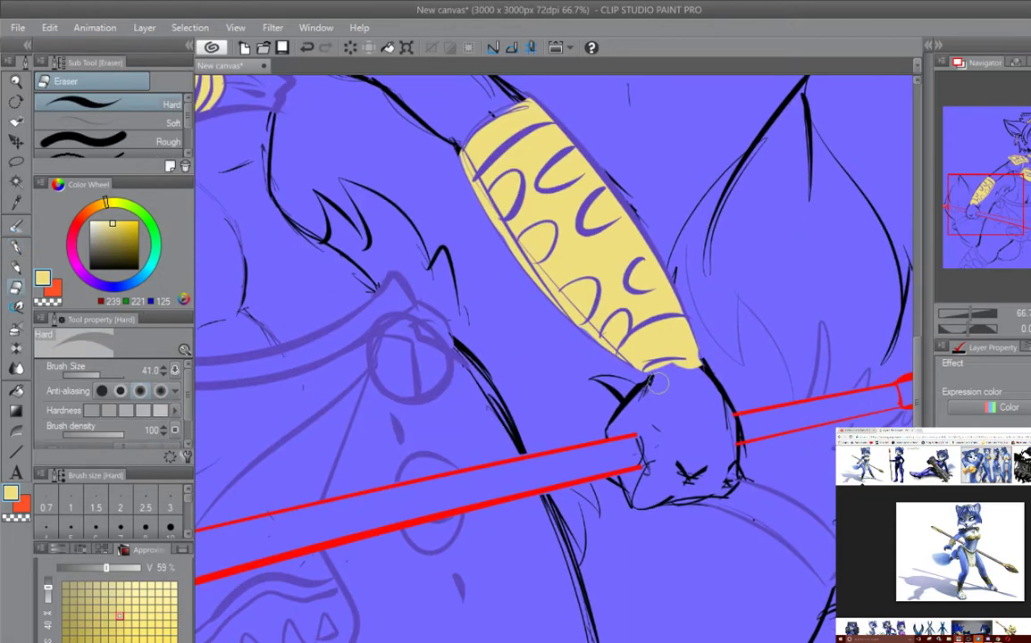
# Step: Paint the hip ornaments, the loincloth's wavy trim and its row of triangles pale yellow, using brush size 21.9 for the trim and triangles
pyautogui.moveTo(715, 418)
pyautogui.mouseDown()
pyautogui.moveTo(408, 308)
pyautogui.moveTo(349, 299)
pyautogui.mouseUp()
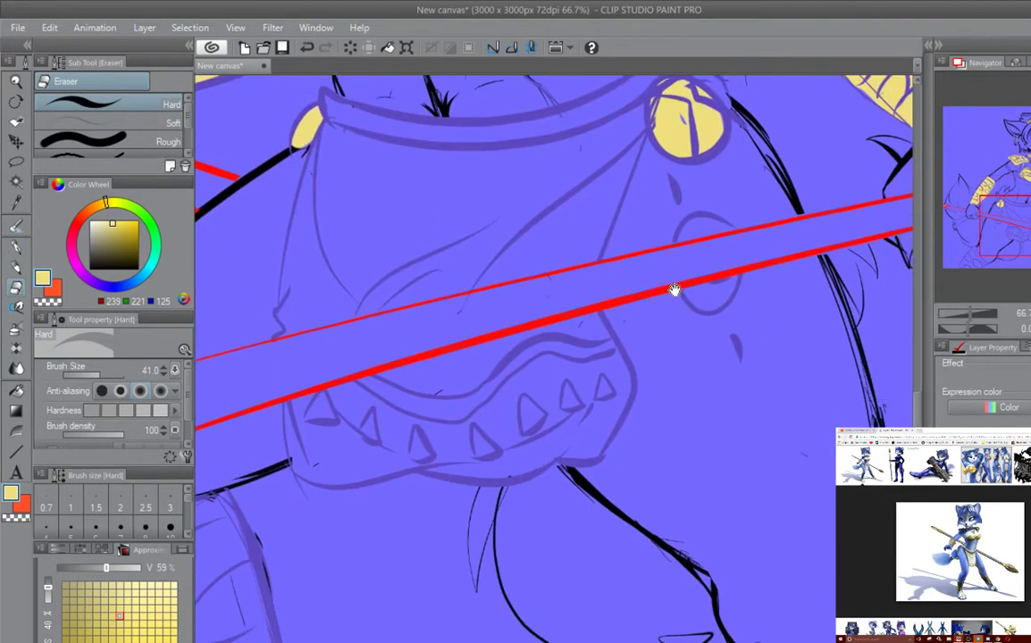
pyautogui.press('p')
pyautogui.click(99, 375)
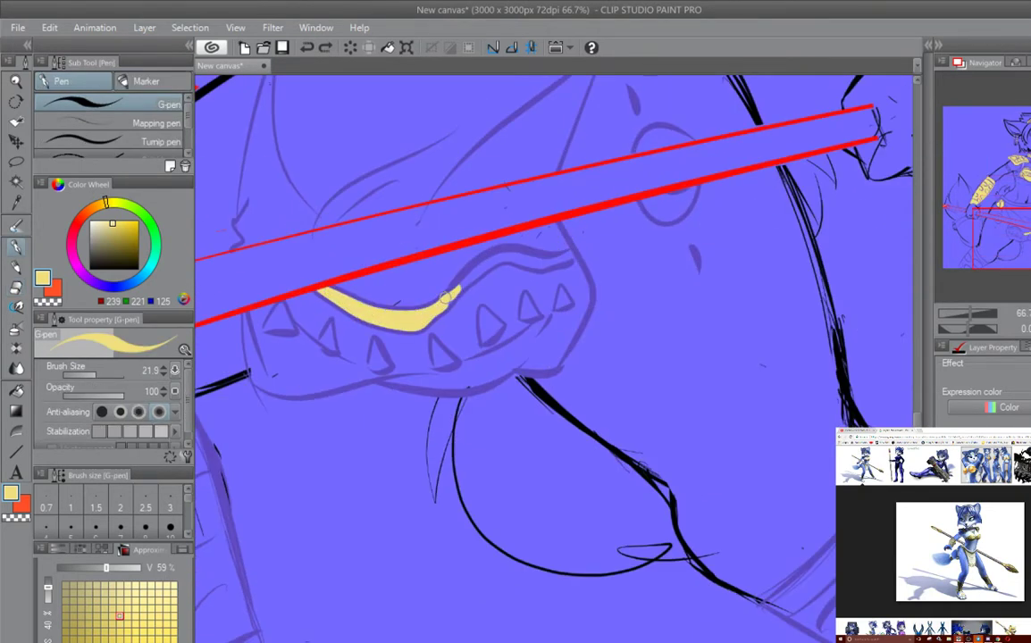
pyautogui.moveTo(268, 329)
pyautogui.mouseDown()
pyautogui.moveTo(330, 333)
pyautogui.moveTo(383, 352)
pyautogui.mouseUp()
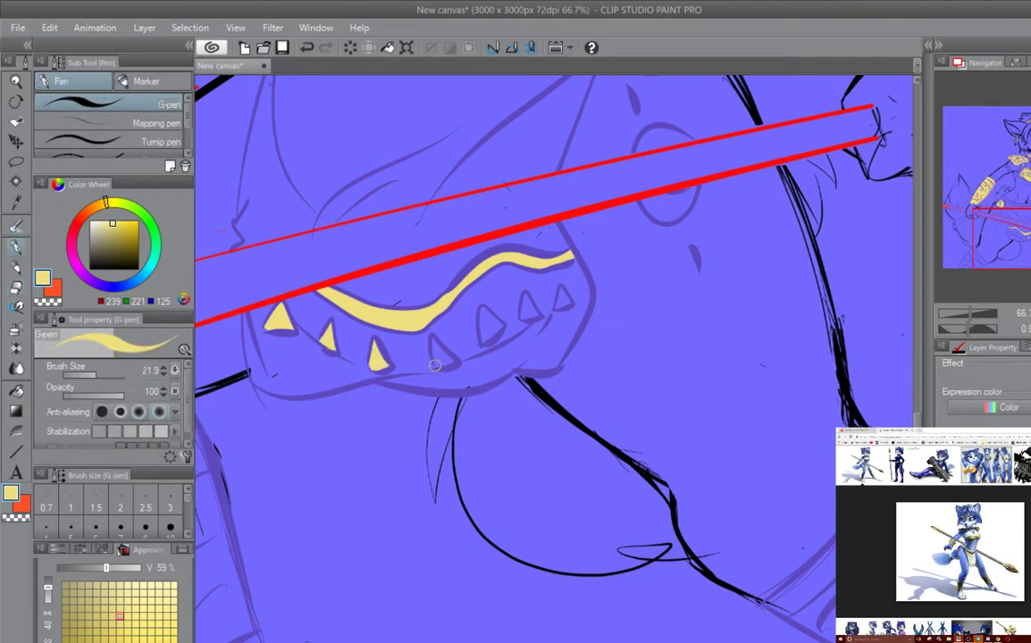
pyautogui.moveTo(515, 361); pyautogui.dragTo(399, 357)
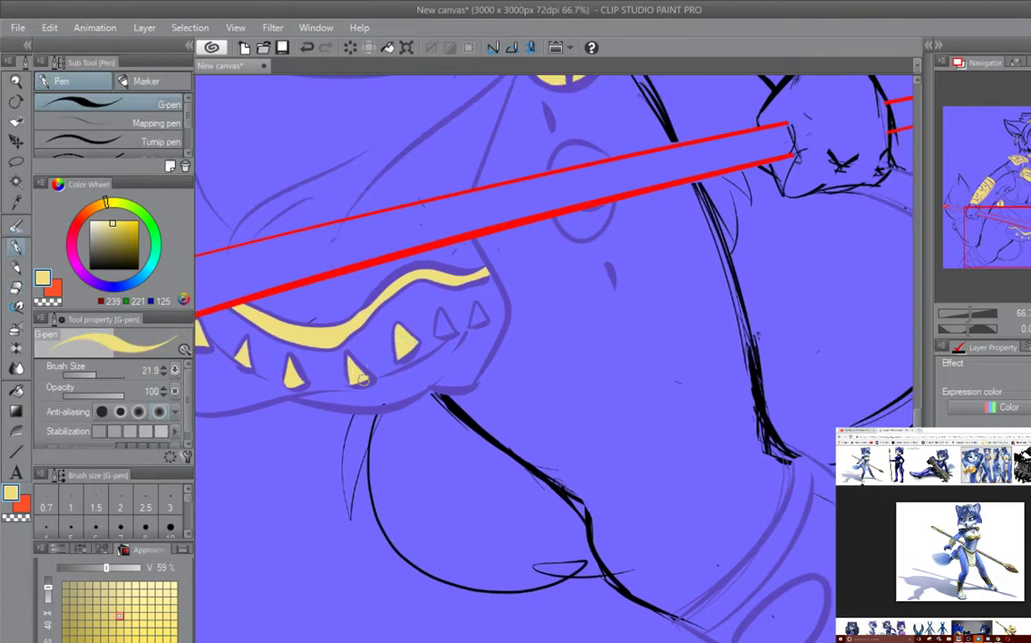
pyautogui.moveTo(439, 320); pyautogui.dragTo(386, 327)
# Step: Paint the shin guard on the leg below the tail pale yellow at brush size 52.7, and erase the overspill
pyautogui.scroll(10, 611, 230)
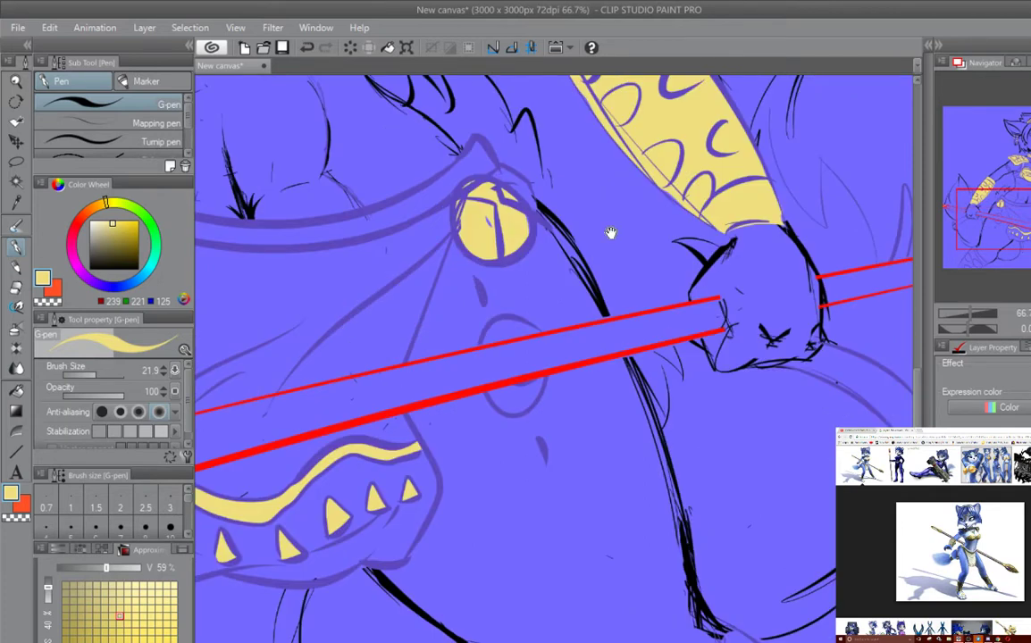
pyautogui.scroll(-15, 633, 230)
pyautogui.click(101, 375)
pyautogui.moveTo(536, 121); pyautogui.dragTo(429, 406)
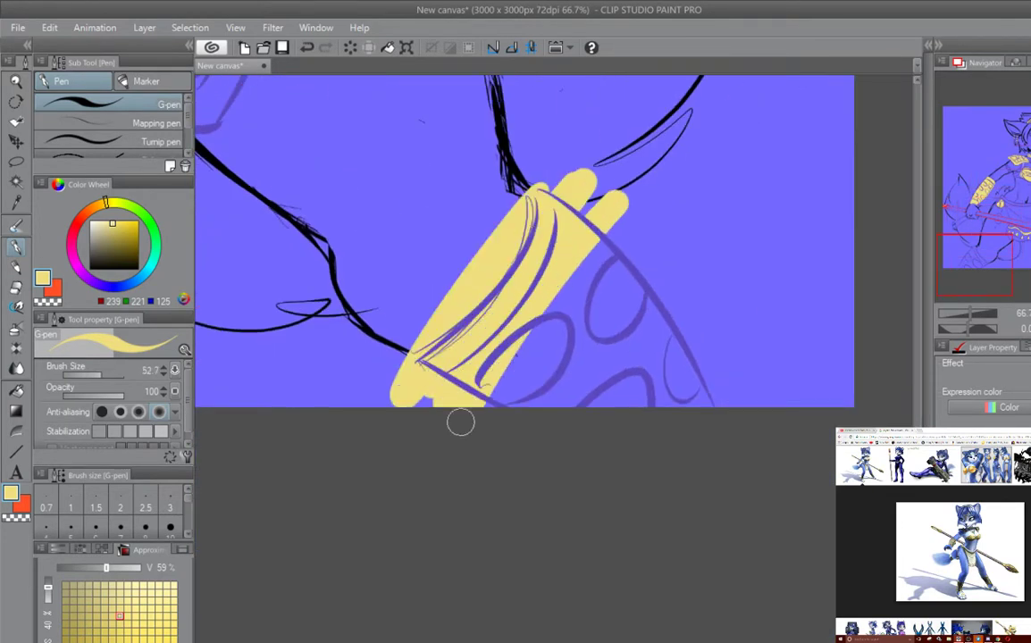
pyautogui.hotkey('ctrl', 'z')
pyautogui.moveTo(545, 198)
pyautogui.mouseDown()
pyautogui.moveTo(514, 295)
pyautogui.moveTo(420, 357)
pyautogui.mouseUp()
pyautogui.press('e')
pyautogui.moveTo(558, 275)
pyautogui.mouseDown()
pyautogui.moveTo(481, 257)
pyautogui.moveTo(420, 308)
pyautogui.moveTo(563, 286)
pyautogui.mouseUp()
pyautogui.moveTo(579, 241); pyautogui.dragTo(581, 344)
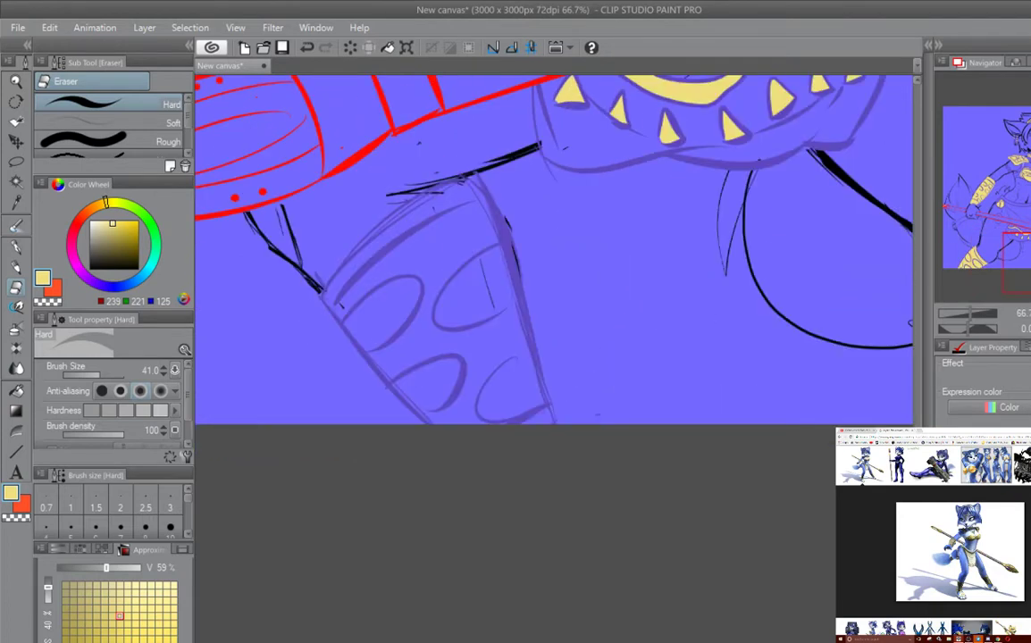
# Step: Paint the shin guard below the spearhead pale yellow and trim the colour to its outline
pyautogui.press('p')
pyautogui.moveTo(460, 189)
pyautogui.mouseDown()
pyautogui.moveTo(321, 306)
pyautogui.moveTo(335, 300)
pyautogui.mouseUp()
pyautogui.moveTo(511, 320)
pyautogui.mouseDown()
pyautogui.moveTo(481, 236)
pyautogui.moveTo(357, 375)
pyautogui.moveTo(447, 233)
pyautogui.moveTo(420, 201)
pyautogui.mouseUp()
pyautogui.press('e')
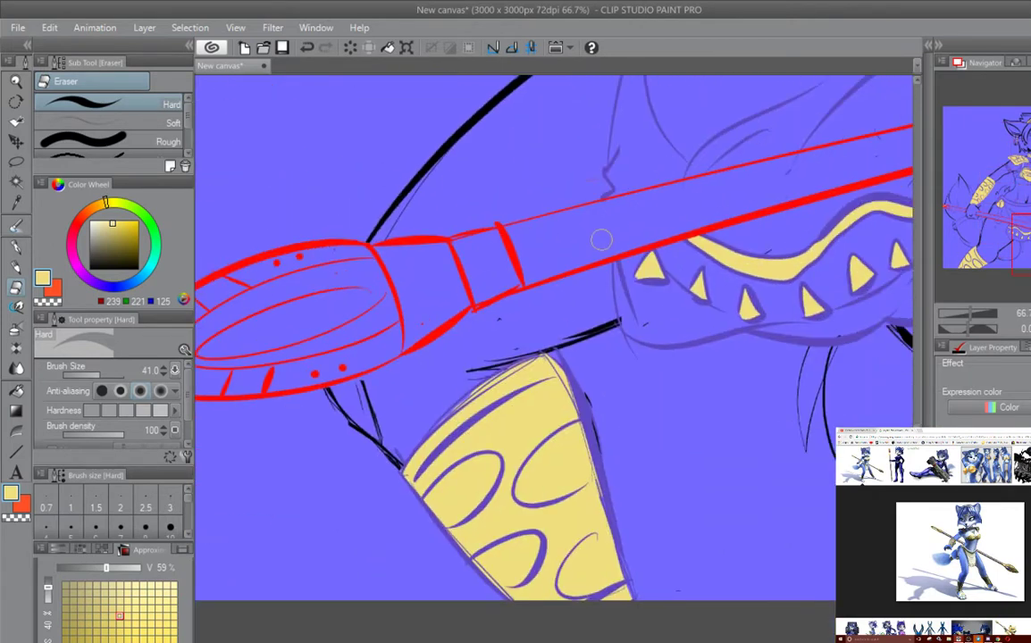
# Step: Try to fill the spear shaft with pale yellow using the Fill tool, and undo the fill
pyautogui.press('g')
pyautogui.scroll(-2, 186, 396)
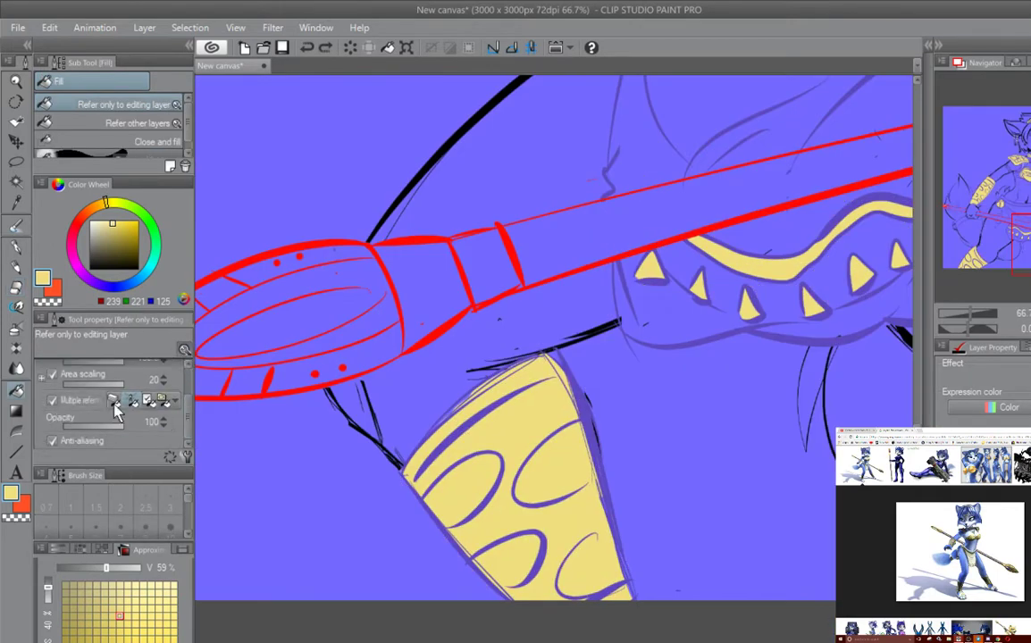
pyautogui.moveTo(582, 260); pyautogui.dragTo(549, 312)
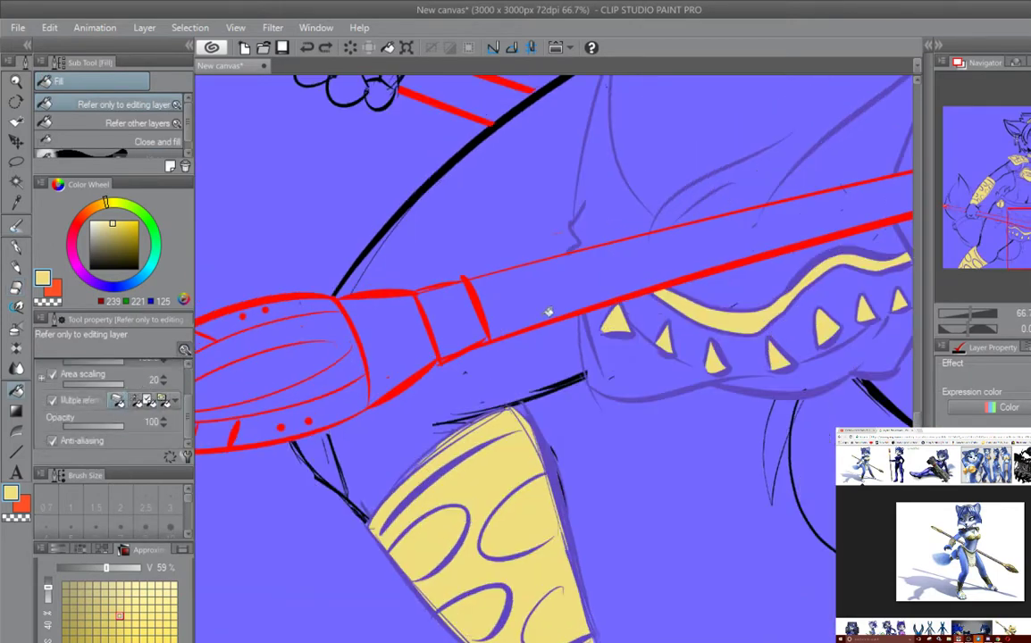
pyautogui.click(564, 261)
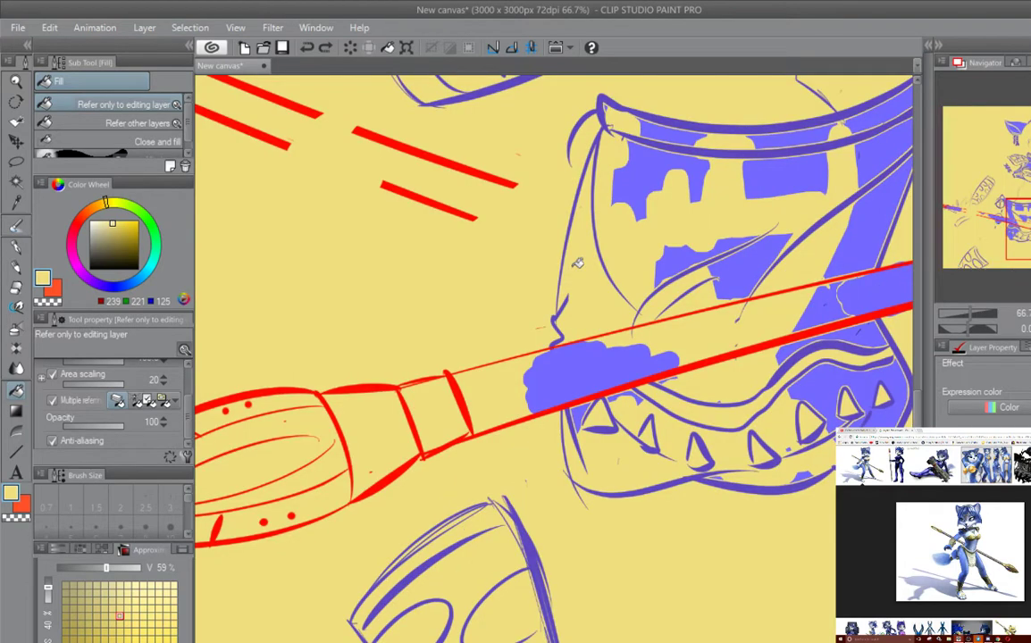
pyautogui.hotkey('ctrl', 'z')
pyautogui.press('p')
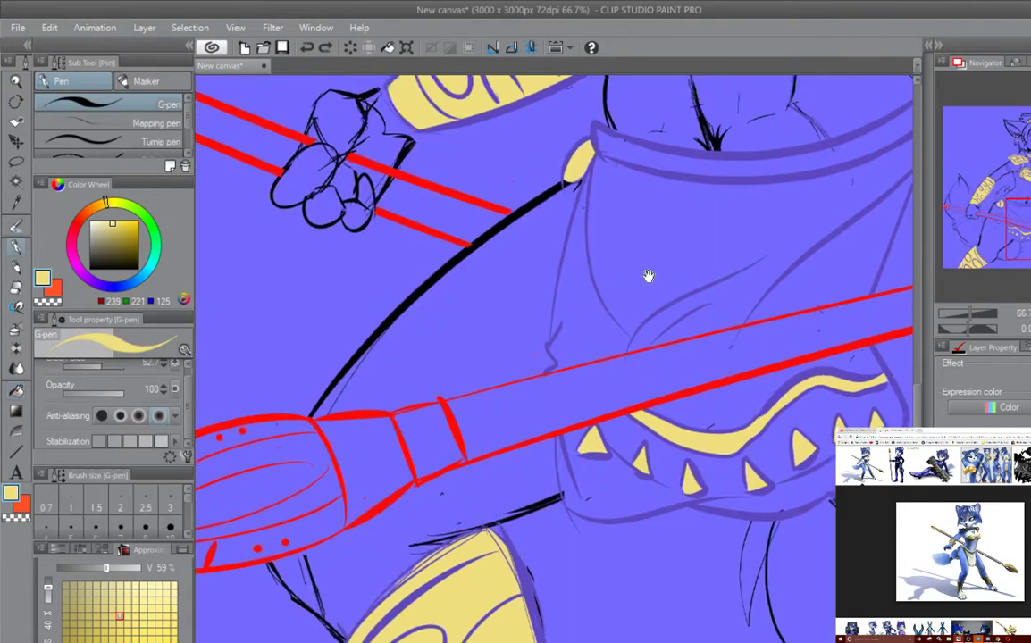
# Step: Paint the face, neck and upper chest white with the Paint and apply brush at size 67.8
pyautogui.scroll(4, 649, 279)
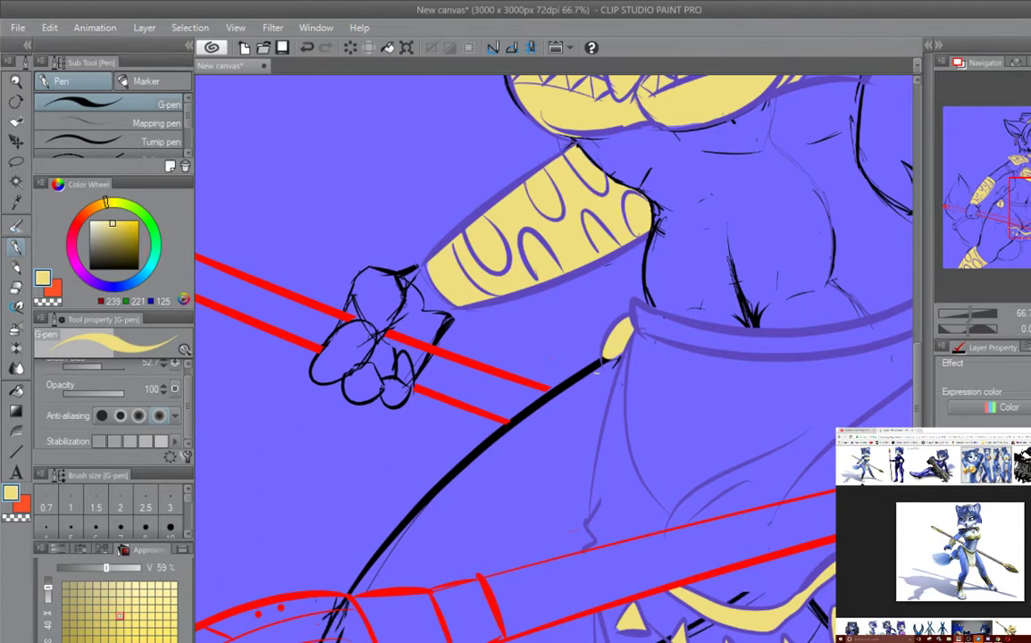
pyautogui.scroll(-5, 598, 366)
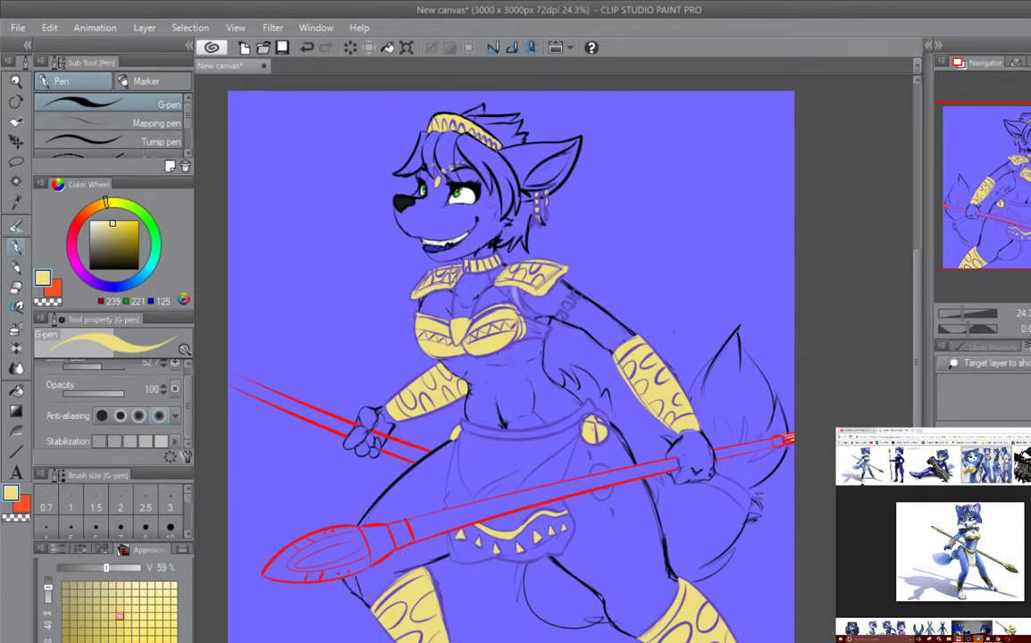
pyautogui.press('b')
pyautogui.scroll(5, 462, 176)
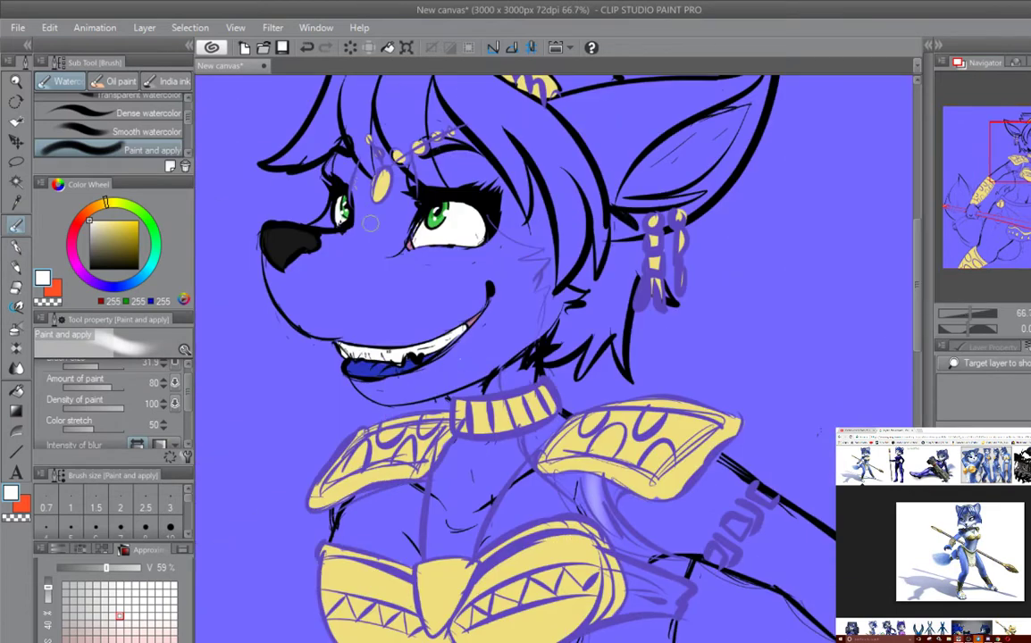
pyautogui.moveTo(384, 143)
pyautogui.mouseDown()
pyautogui.moveTo(362, 254)
pyautogui.moveTo(286, 234)
pyautogui.moveTo(489, 359)
pyautogui.moveTo(448, 244)
pyautogui.mouseUp()
pyautogui.moveTo(385, 331); pyautogui.dragTo(286, 393)
pyautogui.moveTo(456, 277); pyautogui.dragTo(366, 384)
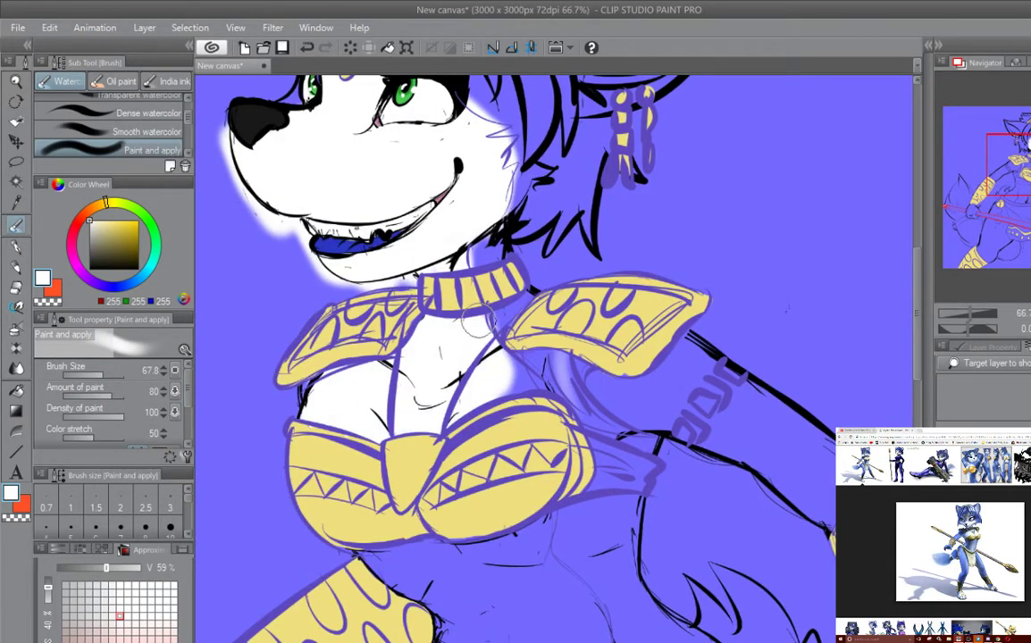
# Step: Paint the belly down to the waistband and the inside of the ear white
pyautogui.moveTo(447, 447); pyautogui.dragTo(379, 235)
pyautogui.moveTo(308, 322)
pyautogui.mouseDown()
pyautogui.moveTo(385, 376)
pyautogui.moveTo(446, 268)
pyautogui.moveTo(420, 428)
pyautogui.mouseUp()
pyautogui.moveTo(429, 339); pyautogui.dragTo(411, 464)
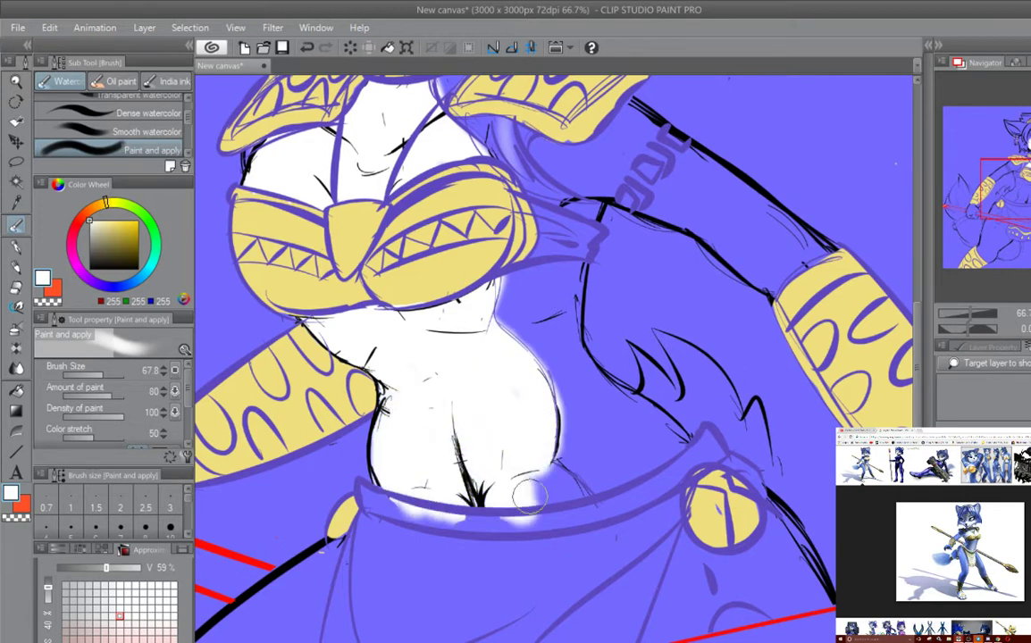
pyautogui.moveTo(663, 595)
pyautogui.mouseDown()
pyautogui.moveTo(573, 309)
pyautogui.moveTo(536, 572)
pyautogui.mouseUp()
pyautogui.moveTo(465, 178)
pyautogui.mouseDown()
pyautogui.moveTo(447, 500)
pyautogui.moveTo(474, 536)
pyautogui.mouseUp()
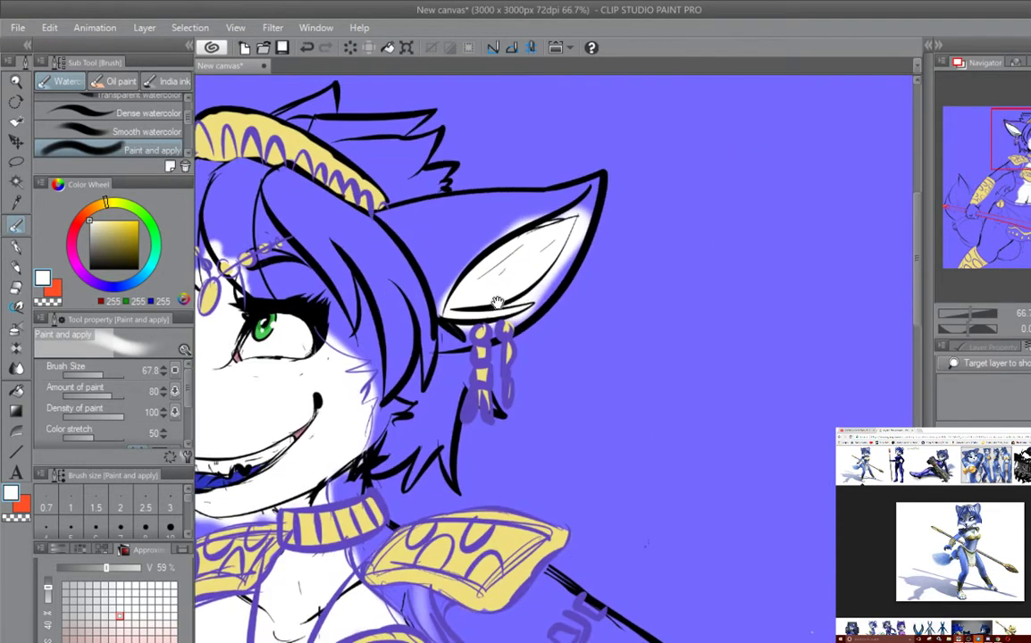
# Step: Erase the white overspill around the inner ear, muzzle, chin and neck with the Hard eraser at size 41.0
pyautogui.press('e')
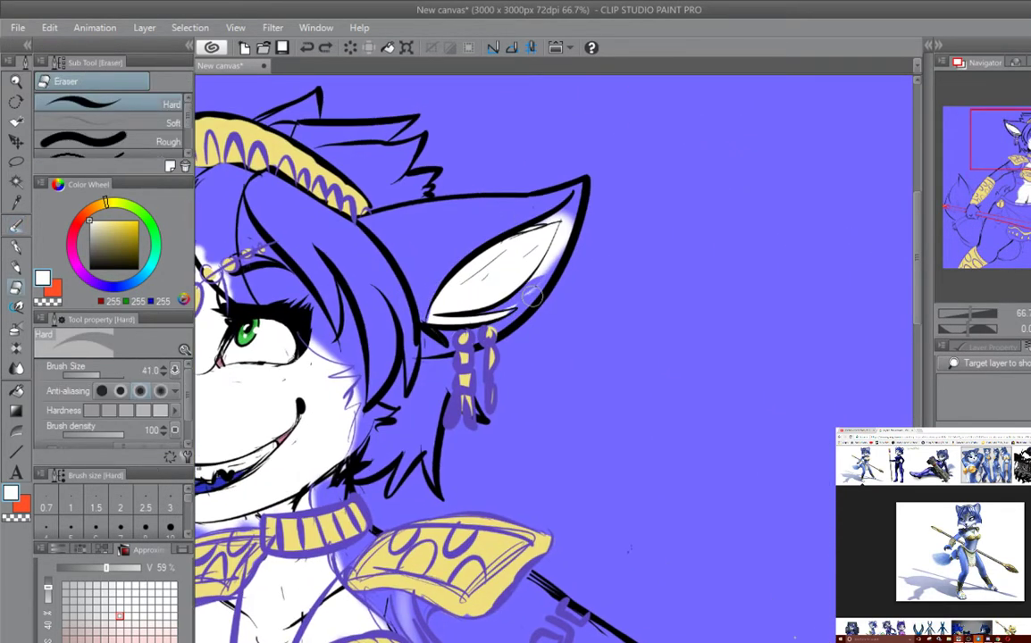
pyautogui.moveTo(500, 201); pyautogui.dragTo(478, 268)
pyautogui.moveTo(343, 355); pyautogui.dragTo(469, 308)
pyautogui.moveTo(415, 259); pyautogui.dragTo(290, 210)
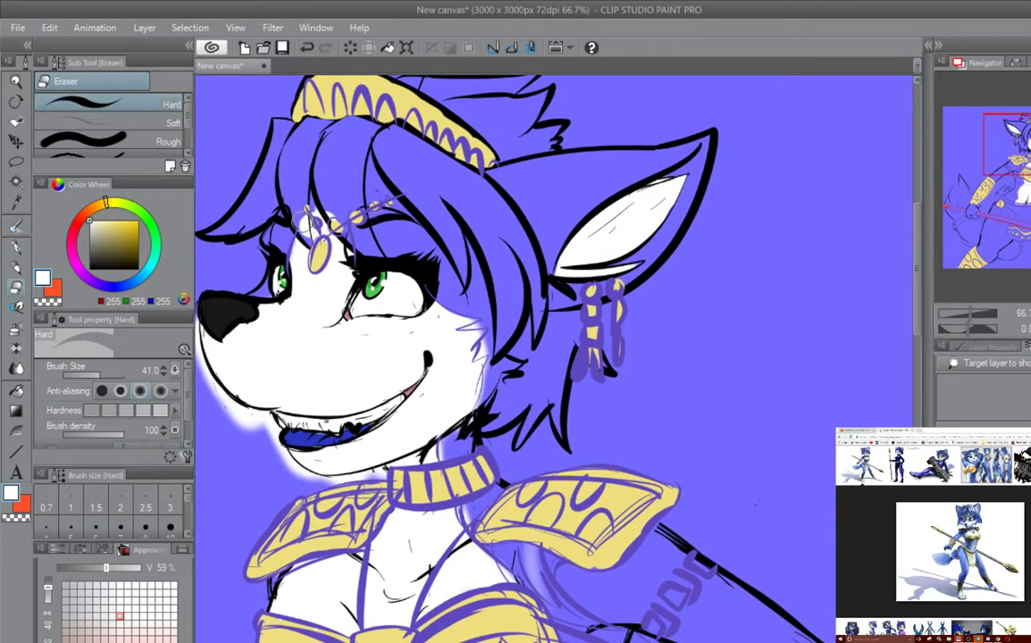
pyautogui.moveTo(268, 304); pyautogui.dragTo(347, 237)
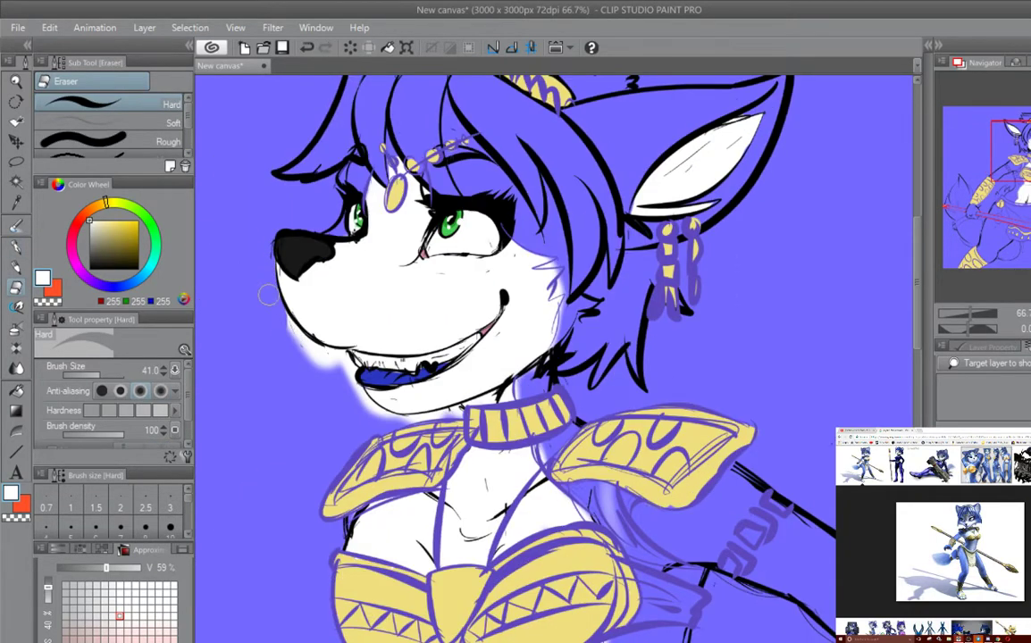
pyautogui.moveTo(362, 398); pyautogui.dragTo(290, 344)
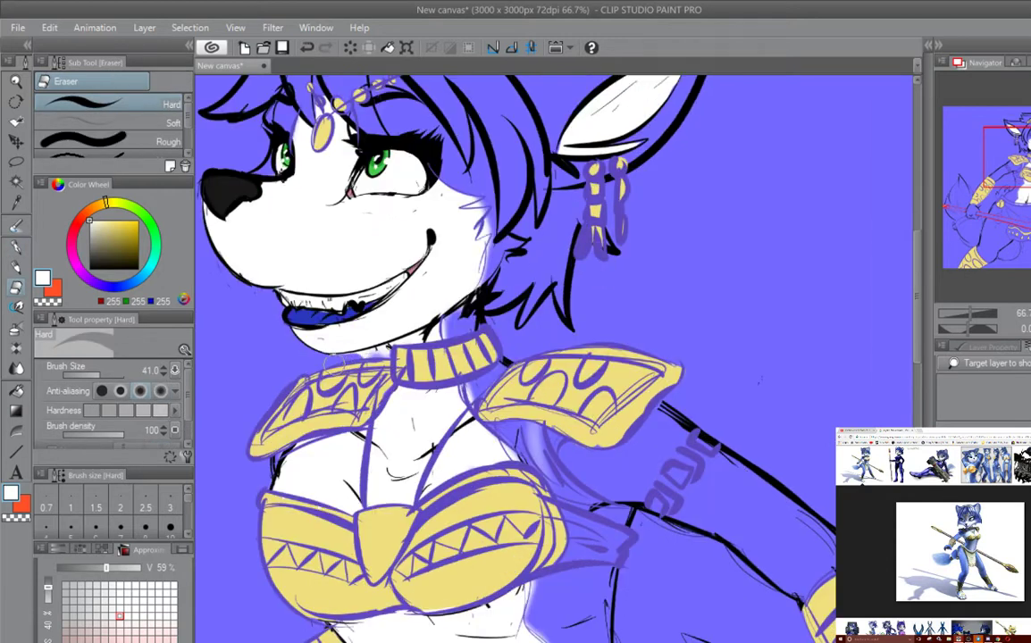
pyautogui.moveTo(372, 309); pyautogui.dragTo(340, 318)
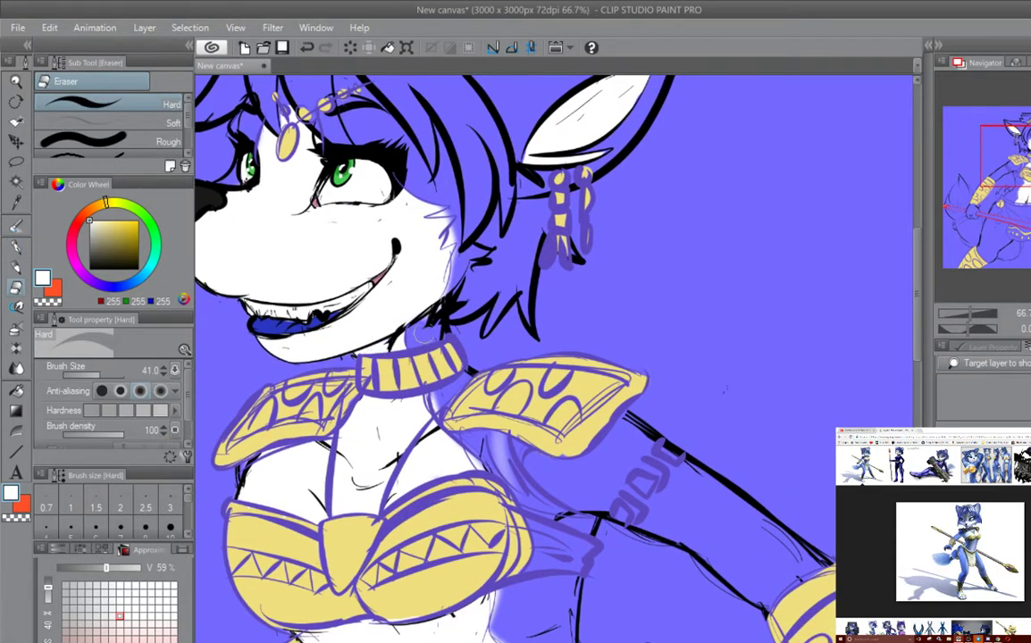
pyautogui.moveTo(268, 171); pyautogui.dragTo(369, 272)
# Step: Touch up the face's white with the G-pen and erase the overspill beside the chest, waist and waistband
pyautogui.press('p')
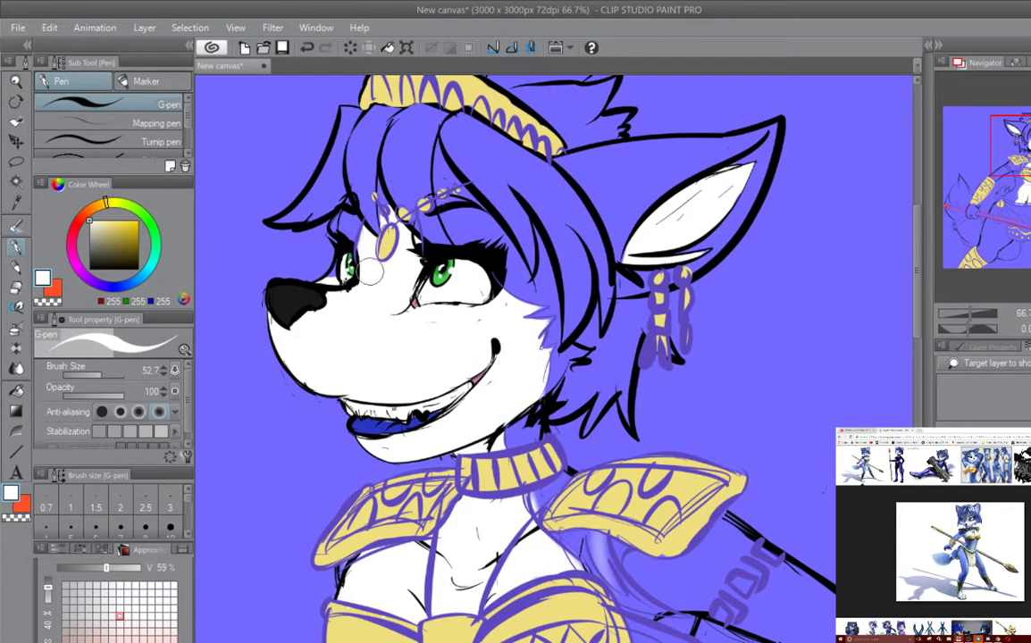
pyautogui.moveTo(602, 284)
pyautogui.mouseDown()
pyautogui.moveTo(431, 150)
pyautogui.moveTo(409, 161)
pyautogui.mouseUp()
pyautogui.press('e')
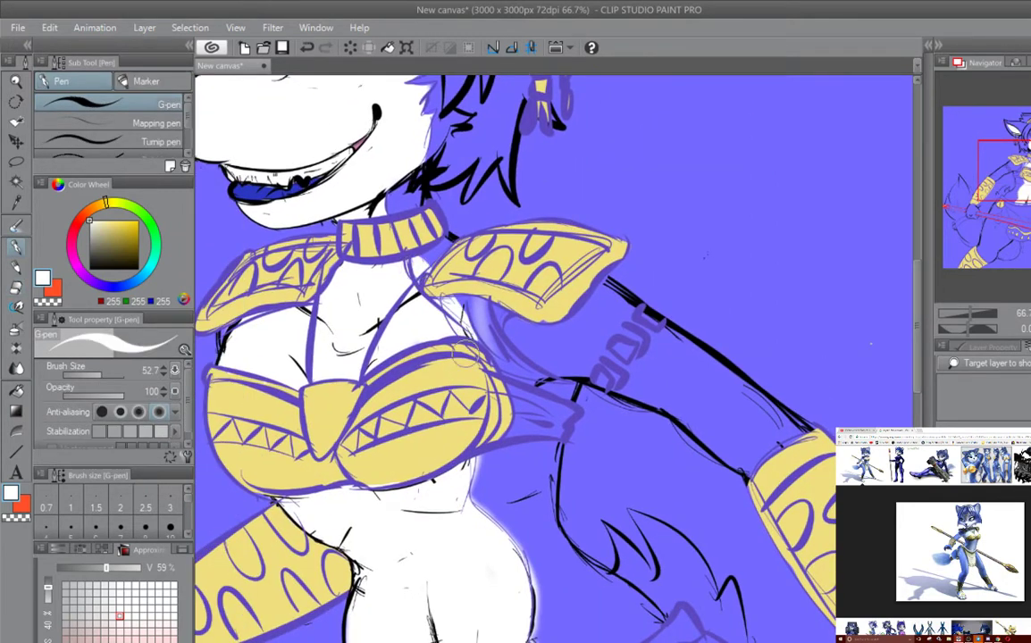
pyautogui.moveTo(469, 447); pyautogui.dragTo(459, 268)
pyautogui.moveTo(459, 375); pyautogui.dragTo(409, 260)
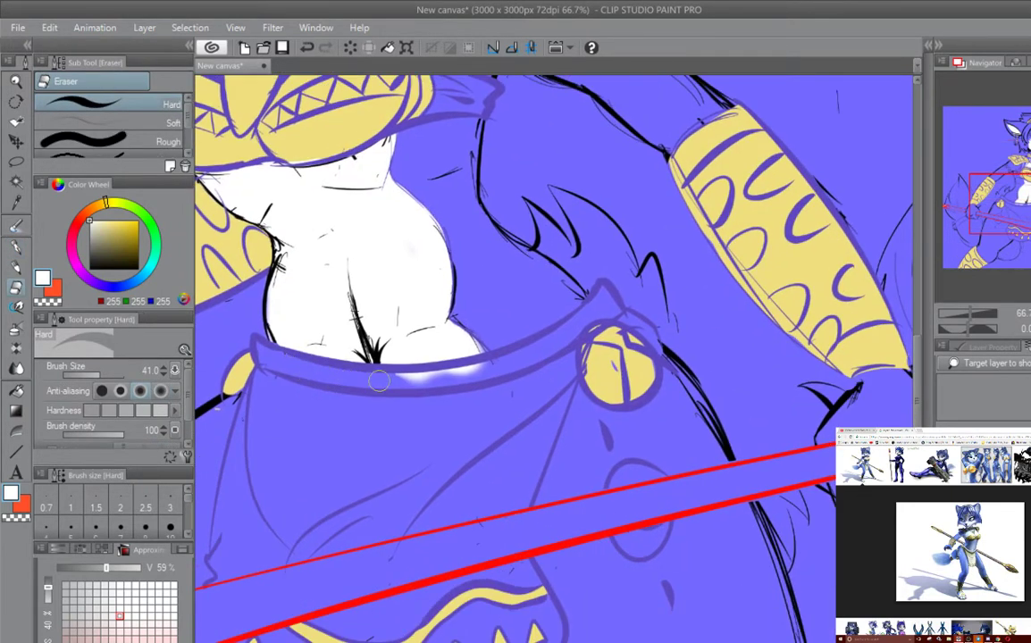
pyautogui.moveTo(419, 374)
pyautogui.mouseDown()
pyautogui.moveTo(268, 403)
pyautogui.moveTo(515, 287)
pyautogui.moveTo(686, 375)
pyautogui.moveTo(453, 243)
pyautogui.moveTo(420, 420)
pyautogui.moveTo(554, 438)
pyautogui.moveTo(491, 482)
pyautogui.moveTo(433, 317)
pyautogui.mouseUp()
# Step: Paint the upper part of the tail white and erase its lower edge into jagged fur tufts
pyautogui.press('p')
pyautogui.press('e')
pyautogui.moveTo(549, 195); pyautogui.dragTo(567, 300)
pyautogui.moveTo(451, 125)
pyautogui.mouseDown()
pyautogui.moveTo(545, 251)
pyautogui.moveTo(456, 119)
pyautogui.moveTo(331, 261)
pyautogui.moveTo(365, 226)
pyautogui.moveTo(398, 458)
pyautogui.mouseUp()
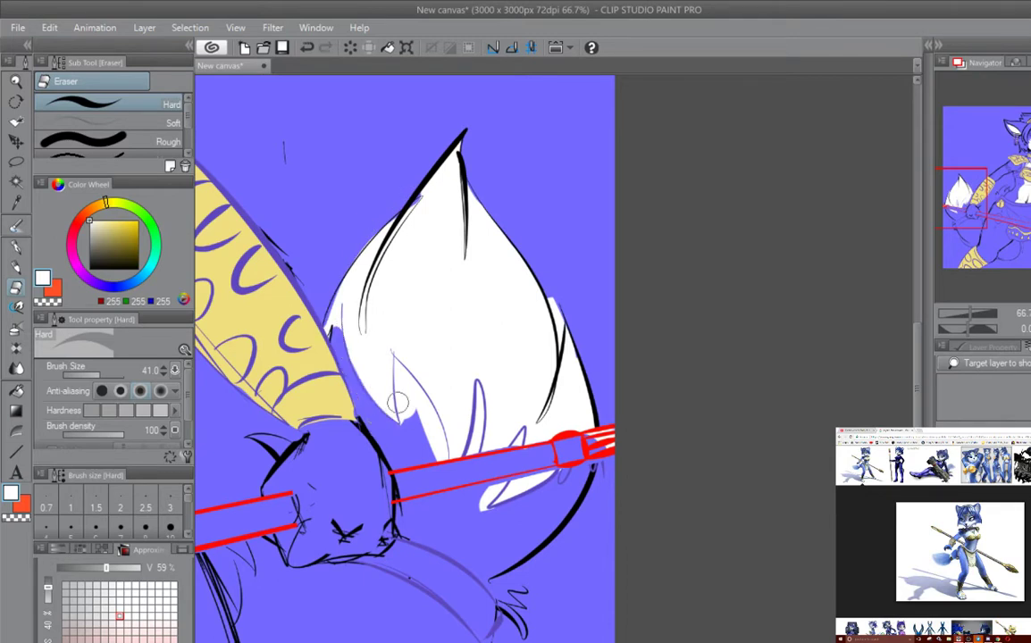
pyautogui.moveTo(398, 404); pyautogui.dragTo(418, 433)
pyautogui.moveTo(395, 364)
pyautogui.mouseDown()
pyautogui.moveTo(401, 413)
pyautogui.moveTo(341, 261)
pyautogui.mouseUp()
pyautogui.moveTo(373, 224); pyautogui.dragTo(393, 355)
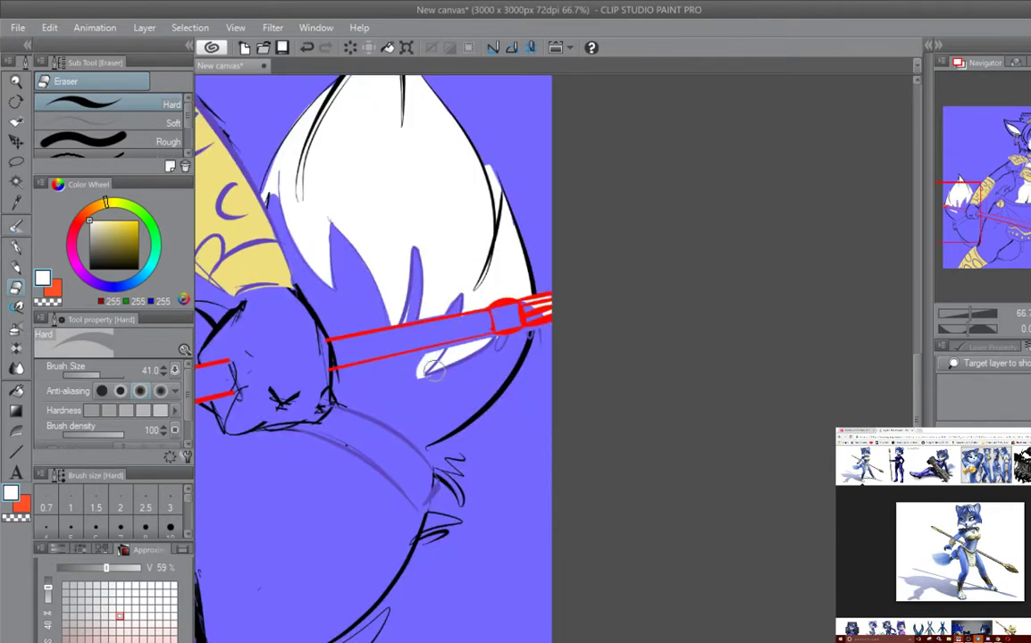
pyautogui.moveTo(470, 232); pyautogui.dragTo(373, 264)
pyautogui.scroll(-3, 374, 265)
pyautogui.scroll(3, 670, 356)
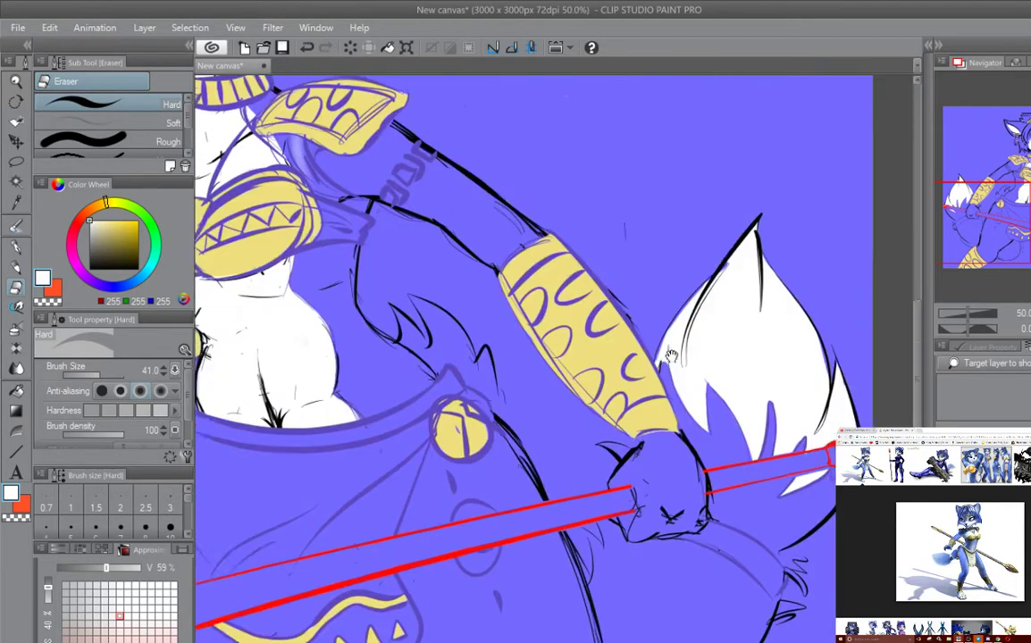
# Step: Trace the upper-arm band and the thigh's circular emblem with its surrounding marks in white, using the G-pen at size 15.1
pyautogui.moveTo(670, 355); pyautogui.dragTo(709, 459)
pyautogui.press('p')
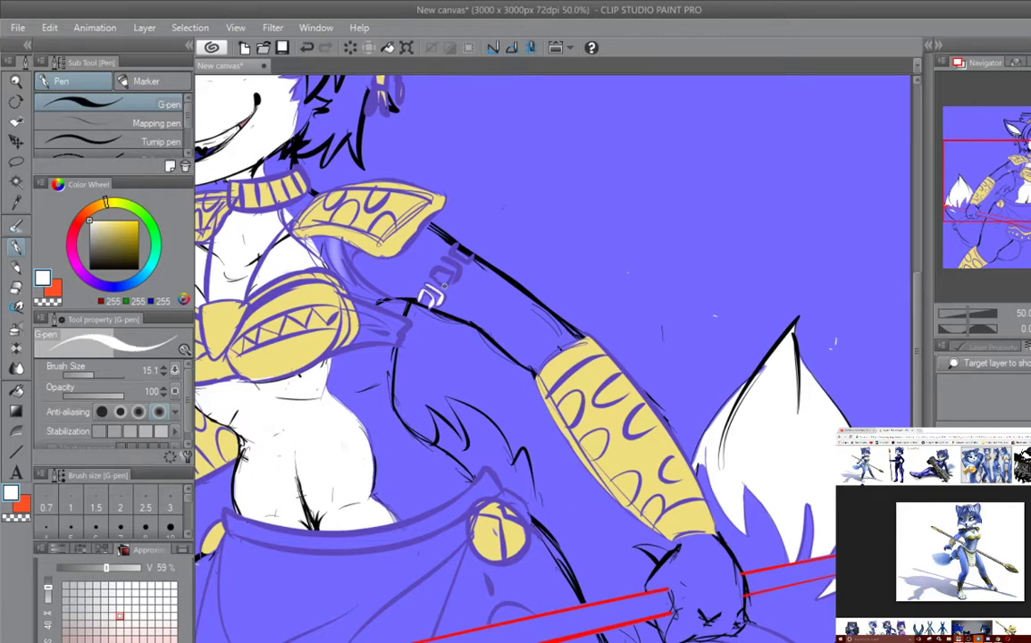
pyautogui.moveTo(515, 261); pyautogui.dragTo(448, 276)
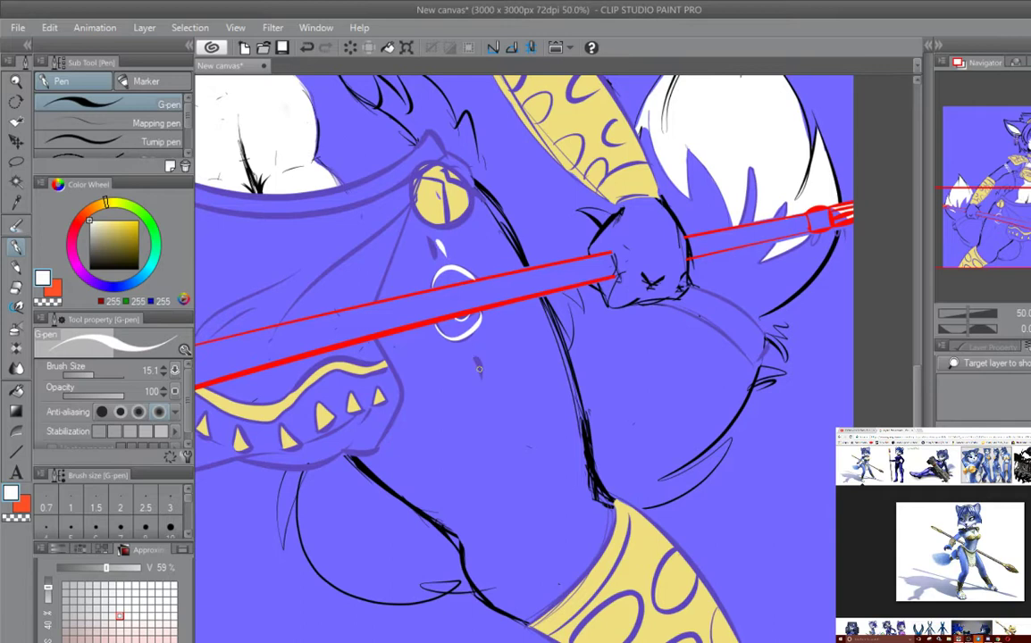
pyautogui.moveTo(591, 294); pyautogui.dragTo(787, 383)
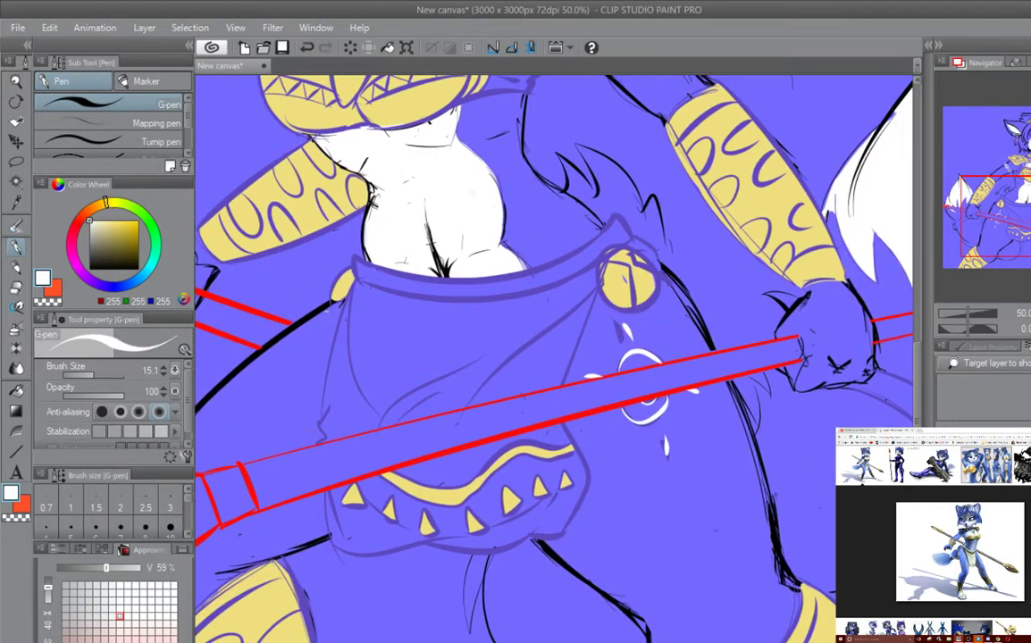
# Step: Paint the loincloth and its waistband white with the Paint and apply brush at size 67.8
pyautogui.press('F7')
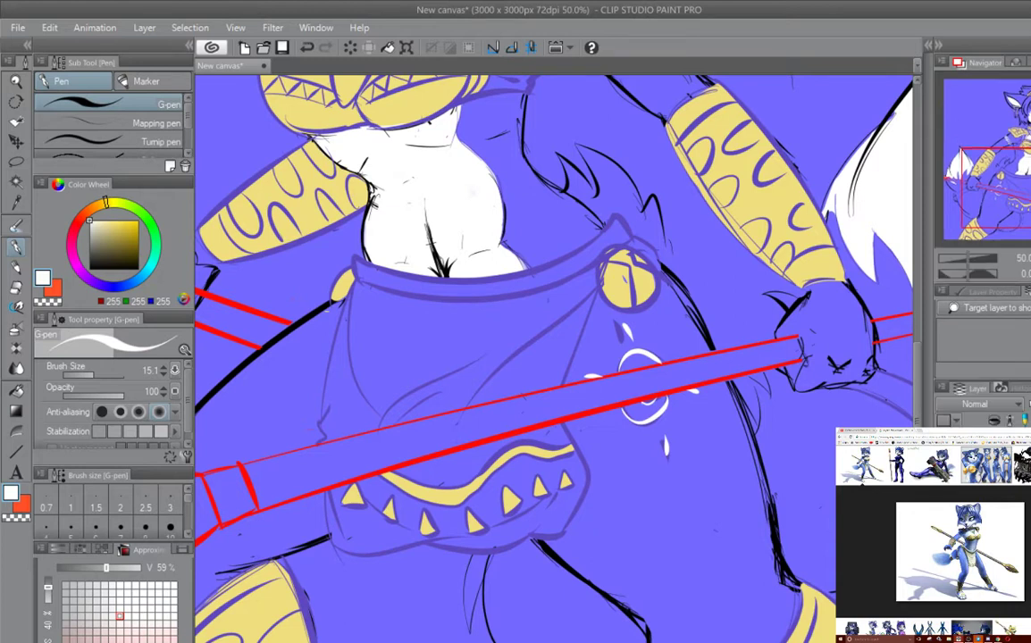
pyautogui.press('b')
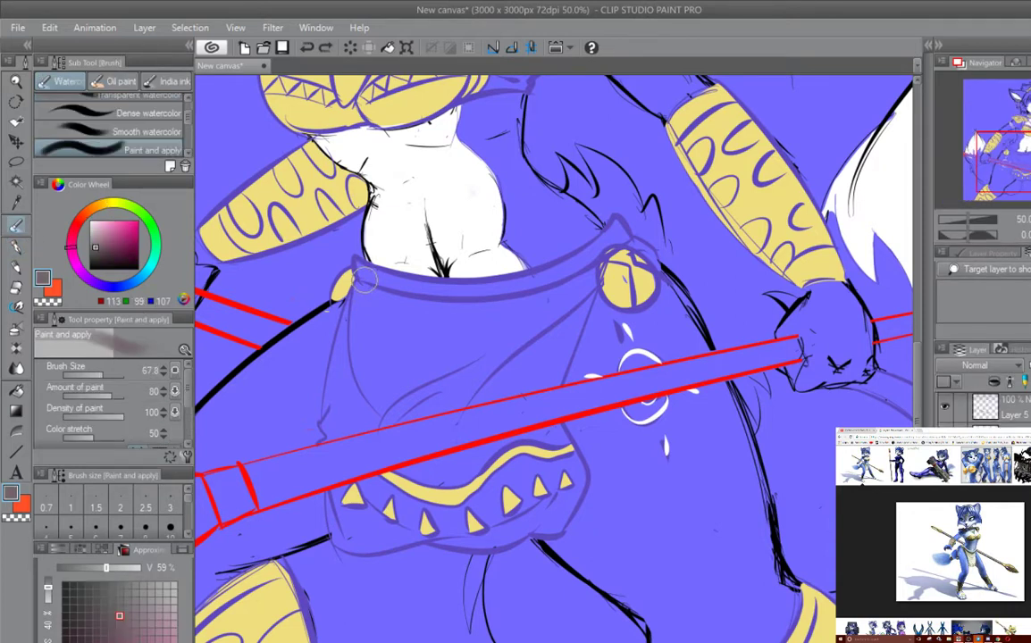
pyautogui.moveTo(335, 273)
pyautogui.mouseDown()
pyautogui.moveTo(398, 281)
pyautogui.moveTo(615, 223)
pyautogui.moveTo(500, 393)
pyautogui.moveTo(375, 446)
pyautogui.moveTo(304, 295)
pyautogui.moveTo(518, 399)
pyautogui.mouseUp()
# Step: Erase the white overspill around the loincloth's waistband, sides and hem with the Hard eraser at size 41.0
pyautogui.press('e')
pyautogui.moveTo(304, 268); pyautogui.dragTo(299, 353)
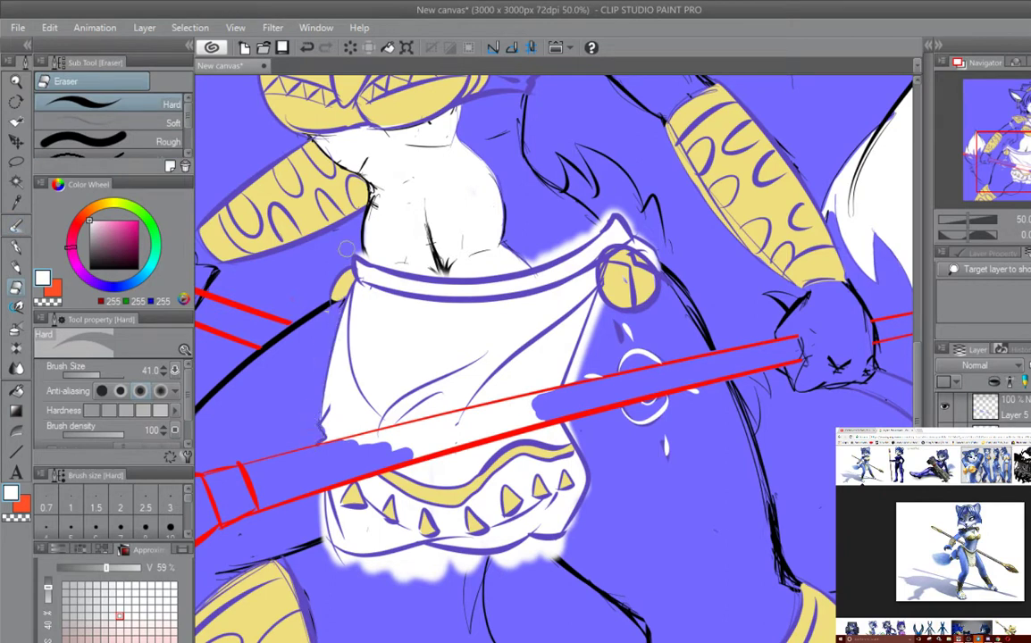
pyautogui.moveTo(466, 268); pyautogui.dragTo(613, 198)
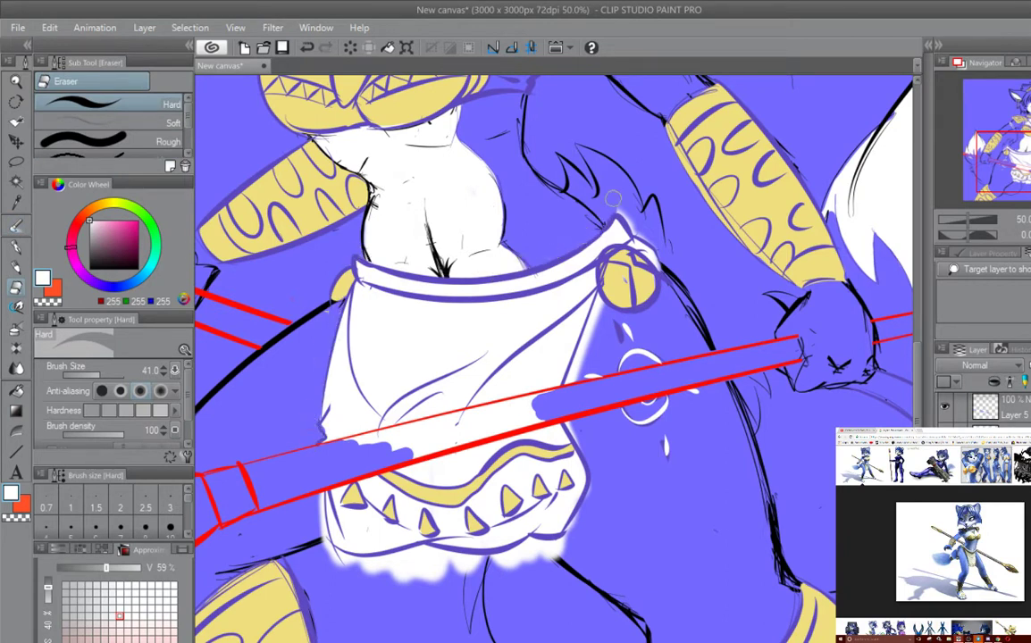
pyautogui.moveTo(661, 241)
pyautogui.mouseDown()
pyautogui.moveTo(626, 197)
pyautogui.moveTo(608, 137)
pyautogui.mouseUp()
pyautogui.moveTo(268, 420)
pyautogui.mouseDown()
pyautogui.moveTo(304, 451)
pyautogui.moveTo(330, 455)
pyautogui.mouseUp()
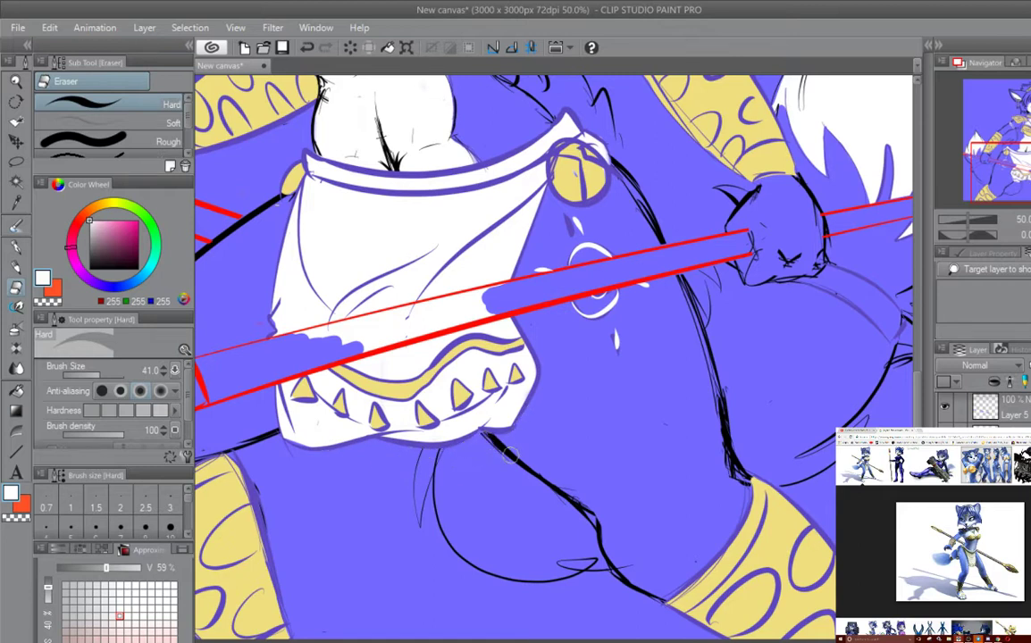
pyautogui.moveTo(511, 456); pyautogui.dragTo(492, 384)
pyautogui.moveTo(312, 308)
pyautogui.mouseDown()
pyautogui.moveTo(491, 268)
pyautogui.moveTo(349, 330)
pyautogui.mouseUp()
# Step: Fill the cloth folds beside the bust and the areas above both eyes with white
pyautogui.moveTo(527, 85)
pyautogui.mouseDown()
pyautogui.moveTo(670, 248)
pyautogui.moveTo(620, 431)
pyautogui.mouseUp()
pyautogui.press('p')
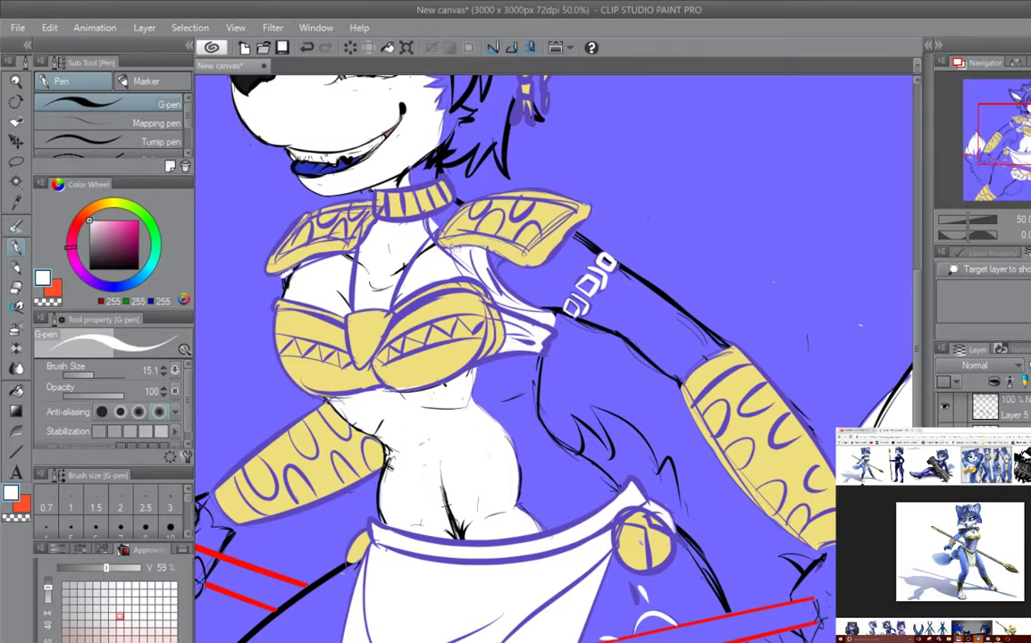
pyautogui.moveTo(378, 235); pyautogui.dragTo(687, 291)
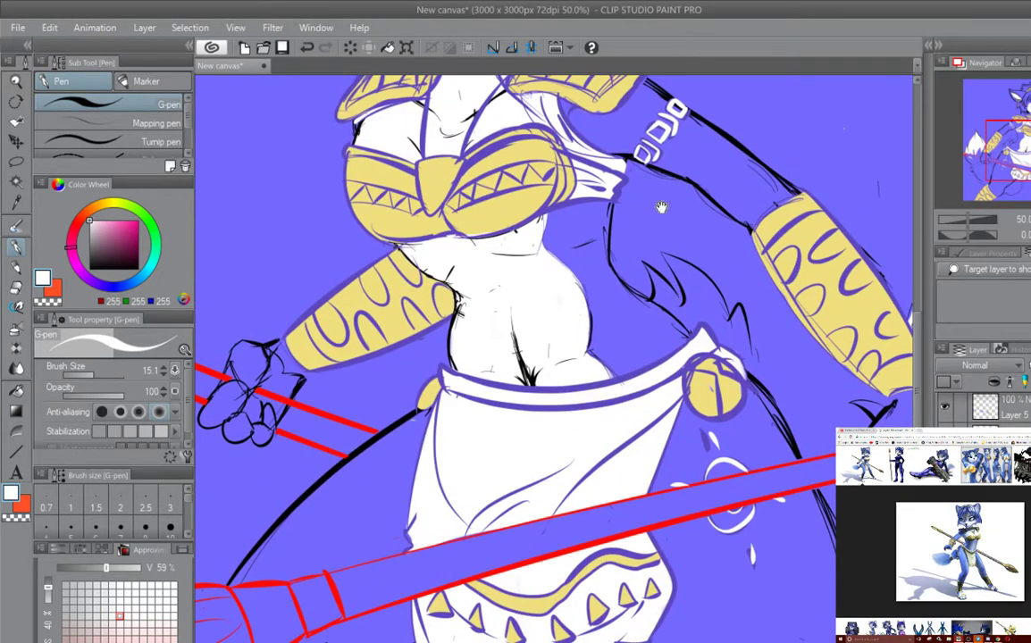
pyautogui.moveTo(662, 207); pyautogui.dragTo(683, 529)
pyautogui.scroll(-3, 983, 416)
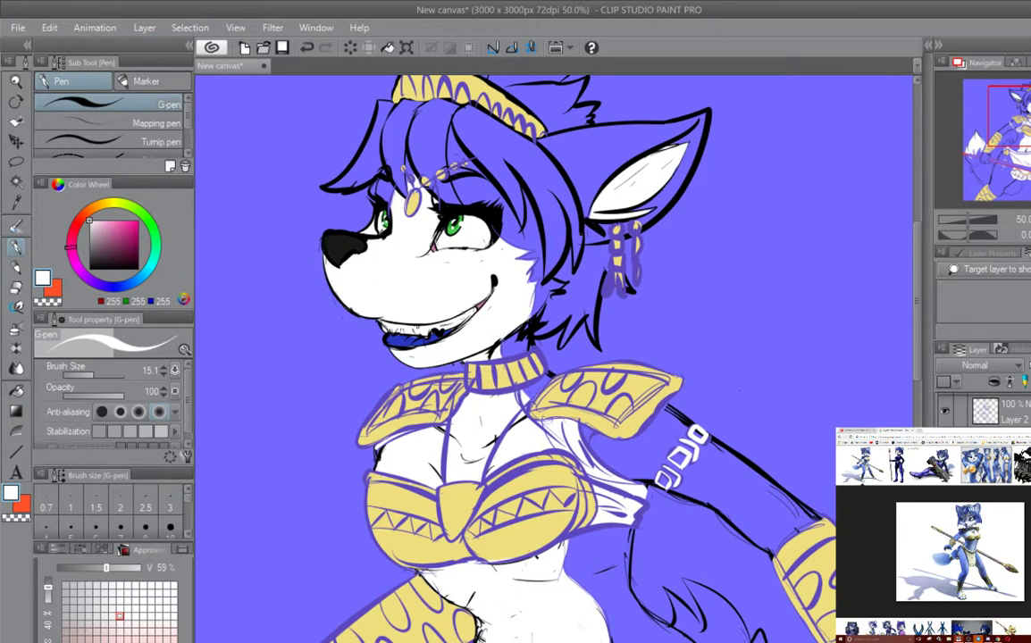
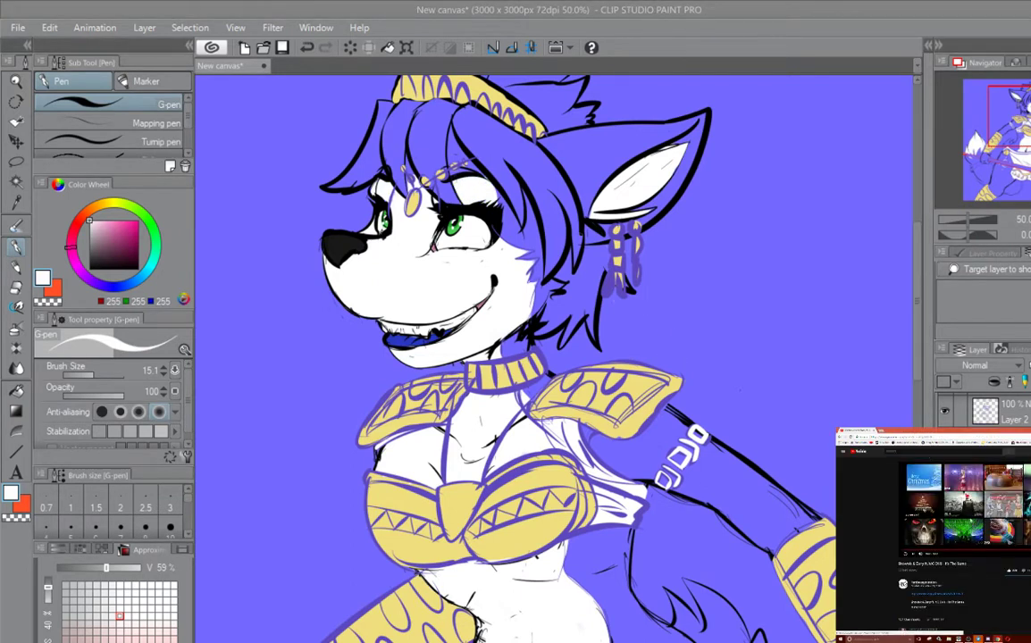
# Step: Paint the spear shaft through the hand beside the loincloth pale yellow and erase the overspill along its outline
pyautogui.hotkey('ctrl', '0')
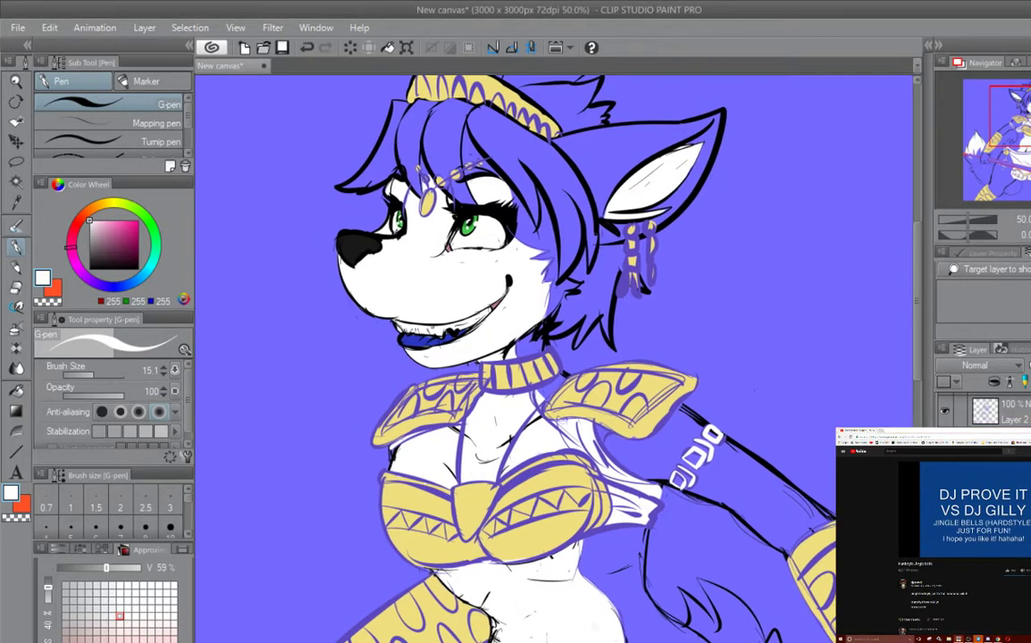
pyautogui.press('b')
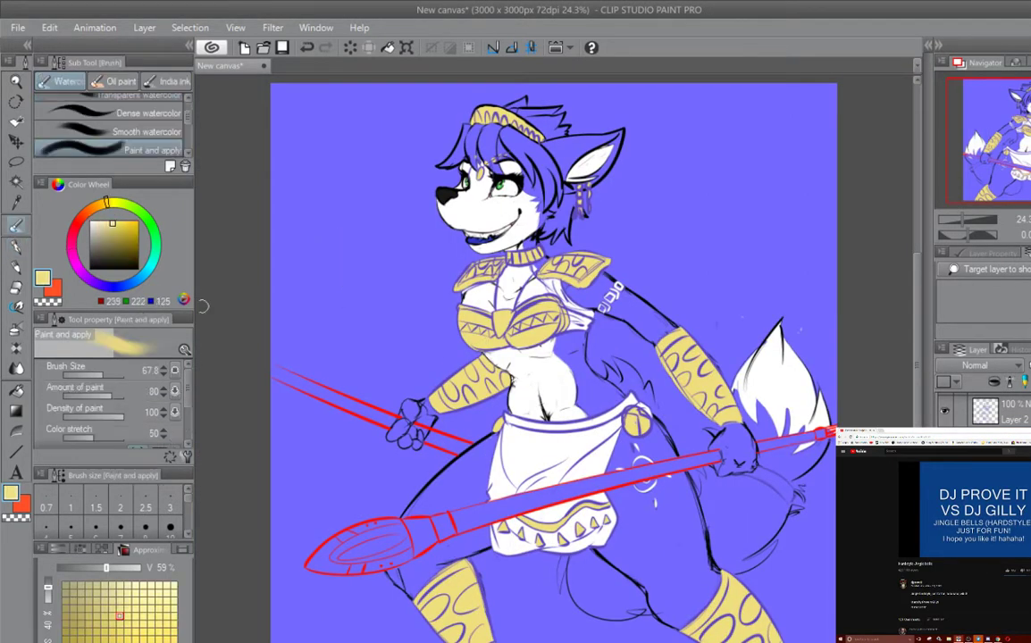
pyautogui.moveTo(245, 360); pyautogui.dragTo(412, 420)
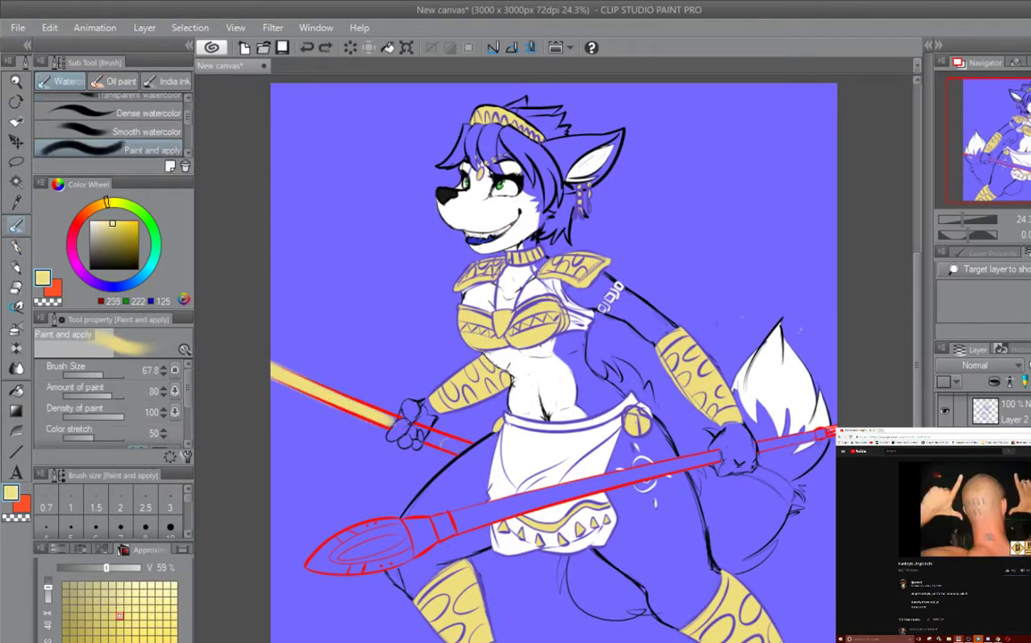
pyautogui.scroll(3, 398, 398)
pyautogui.press('e')
pyautogui.moveTo(375, 223)
pyautogui.mouseDown()
pyautogui.moveTo(393, 231)
pyautogui.moveTo(435, 293)
pyautogui.mouseUp()
pyautogui.press('b')
pyautogui.press('e')
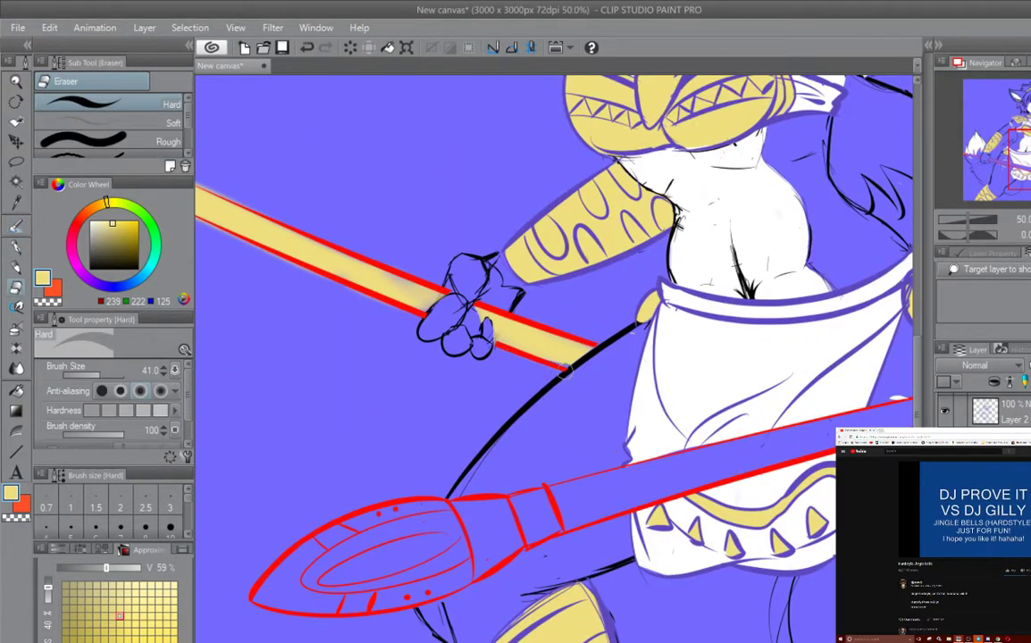
pyautogui.moveTo(170, 221); pyautogui.dragTo(367, 304)
# Step: Paint the rear spear shaft section between the hand and the tail pale yellow and erase the overspill along its outline
pyautogui.press('h')
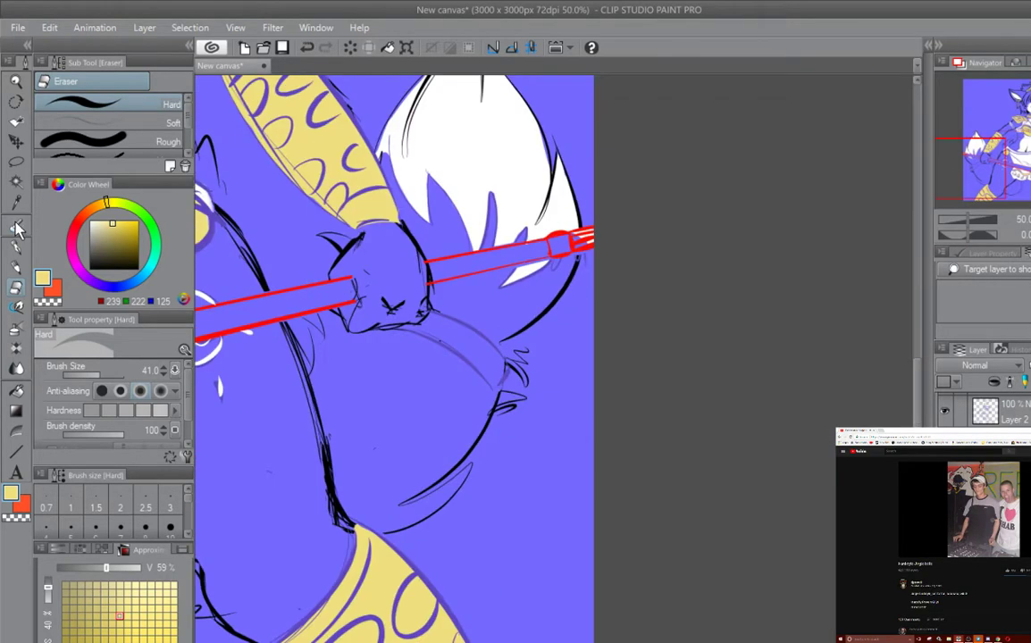
pyautogui.press('b')
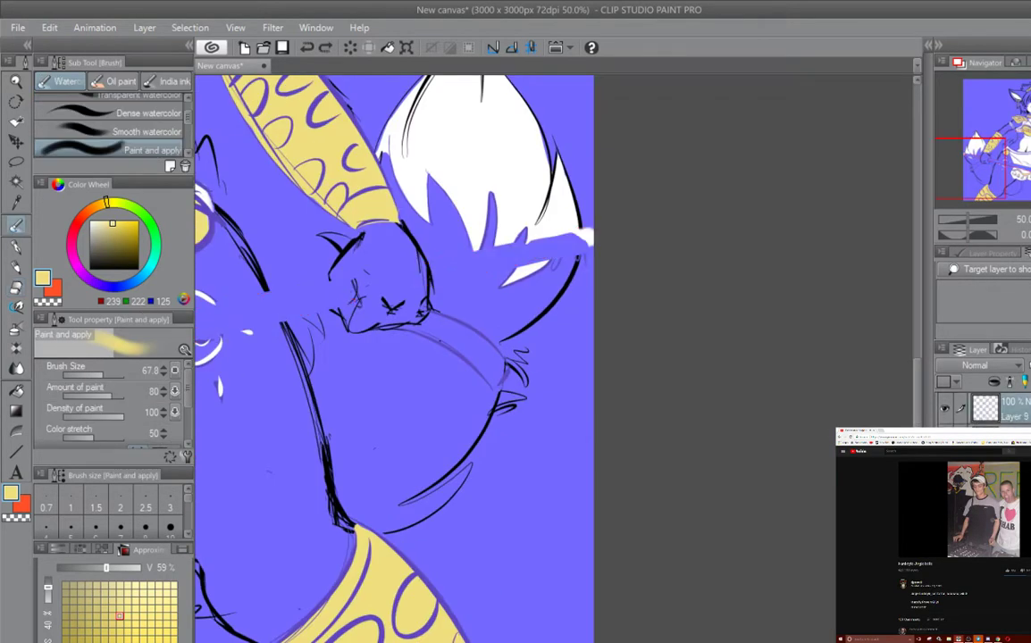
pyautogui.moveTo(420, 279); pyautogui.dragTo(506, 259)
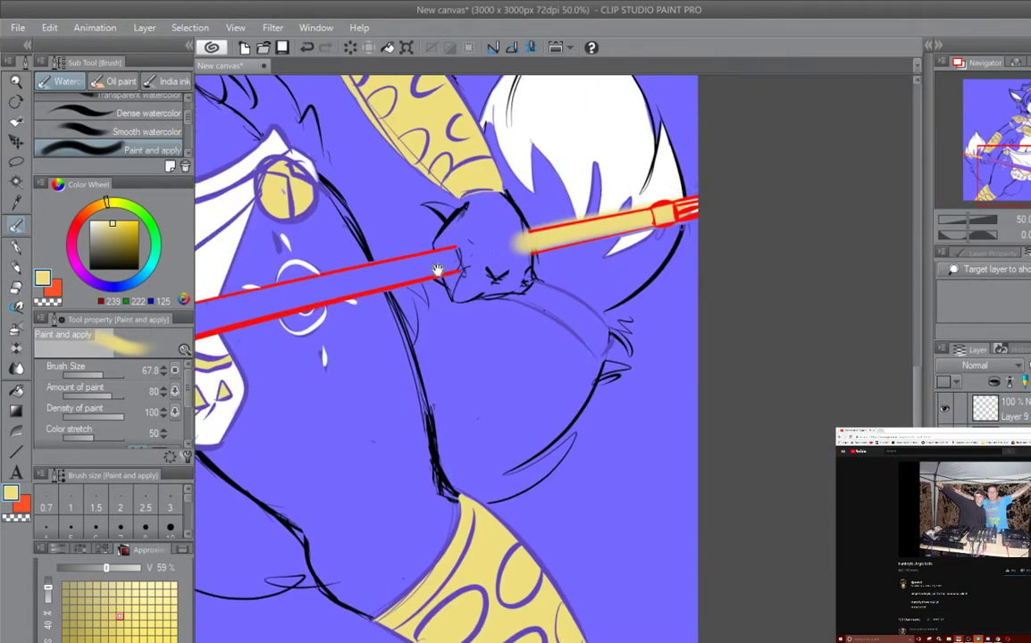
pyautogui.press('e')
pyautogui.press('h')
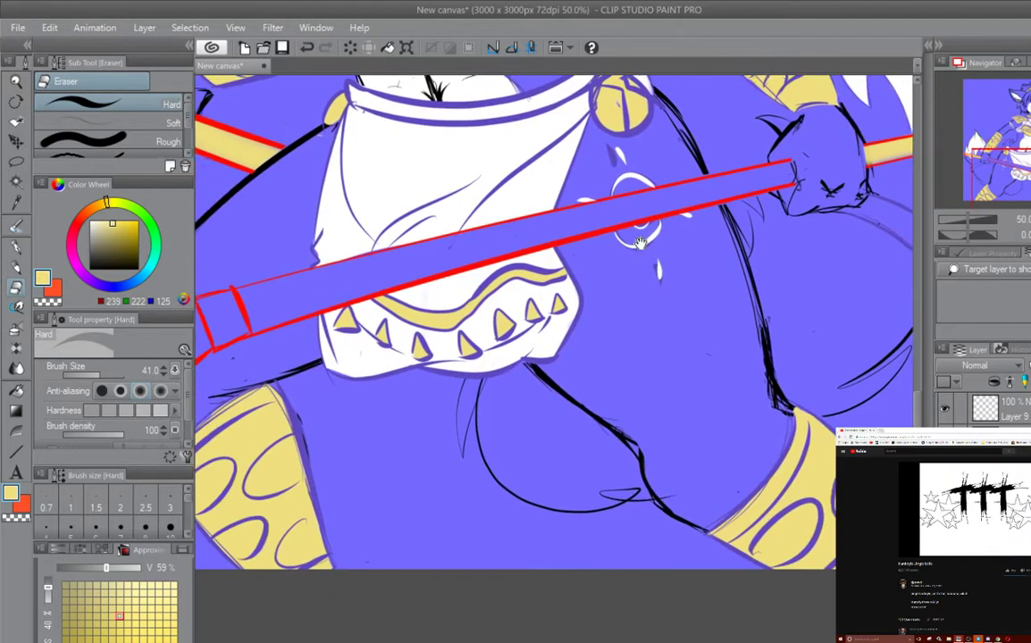
# Step: Paint the long spear shaft crossing the loincloth pale yellow and erase the overspill along its red outline
pyautogui.press('b')
pyautogui.moveTo(234, 308); pyautogui.dragTo(786, 170)
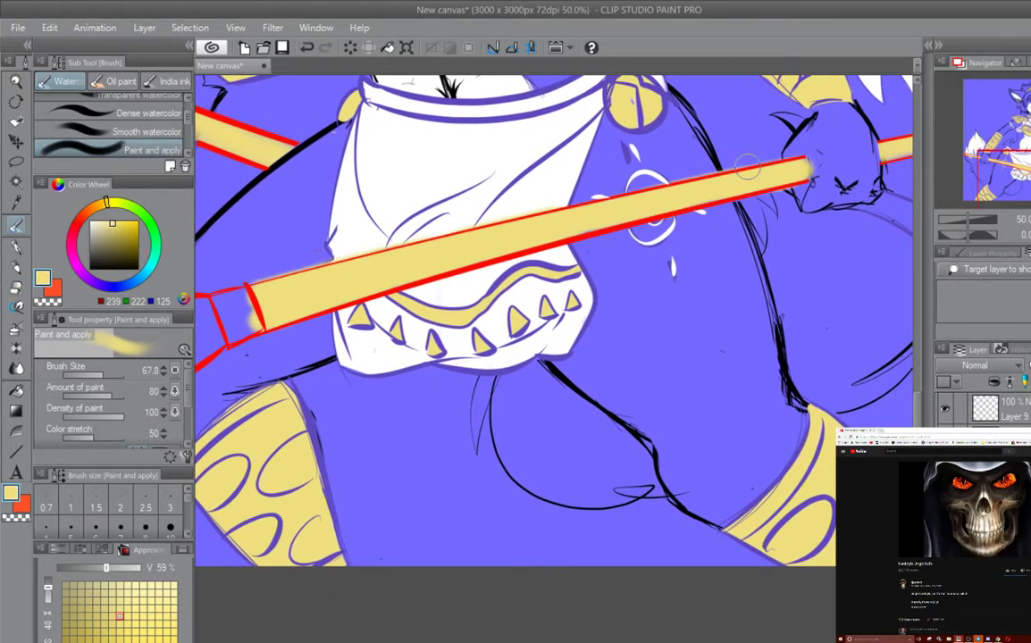
pyautogui.press('e')
pyautogui.moveTo(266, 250); pyautogui.dragTo(462, 156)
pyautogui.moveTo(561, 156); pyautogui.dragTo(463, 181)
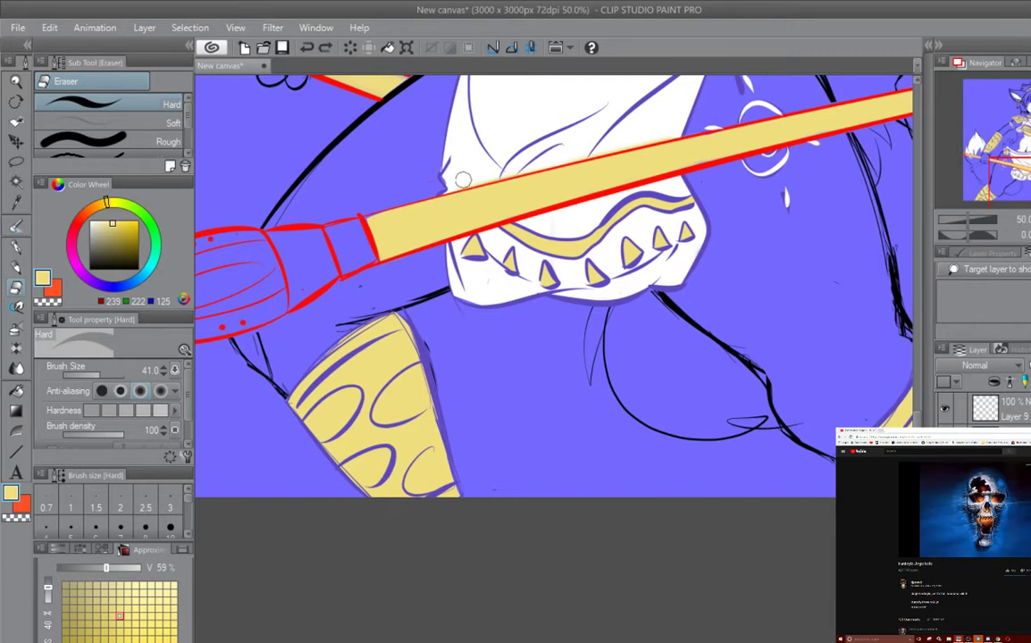
pyautogui.moveTo(589, 143); pyautogui.dragTo(796, 103)
# Step: Paint the spearhead and its collar pale yellow and clean up the overspill around them
pyautogui.press('b')
pyautogui.moveTo(263, 206)
pyautogui.mouseDown()
pyautogui.moveTo(339, 209)
pyautogui.moveTo(429, 259)
pyautogui.moveTo(449, 217)
pyautogui.mouseUp()
pyautogui.hotkey('ctrl', 'z')
pyautogui.hotkey('ctrl', 'z')
pyautogui.hotkey('ctrl', 'z')
pyautogui.press('e')
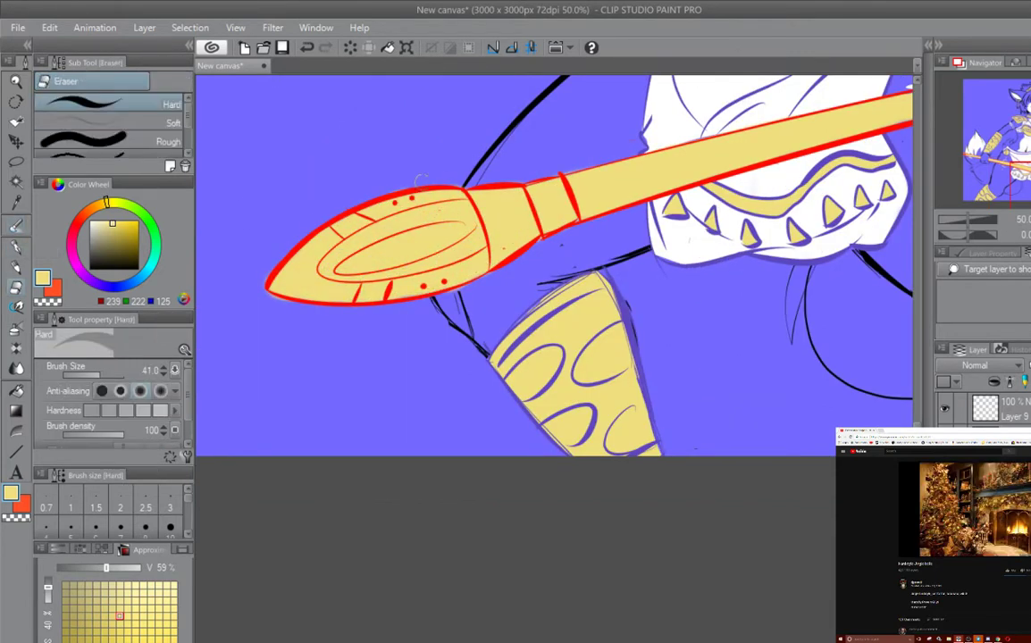
# Step: Shade the spearhead's inner oval purple with the Paint and apply brush and add white highlights with the G-pen
pyautogui.press('p')
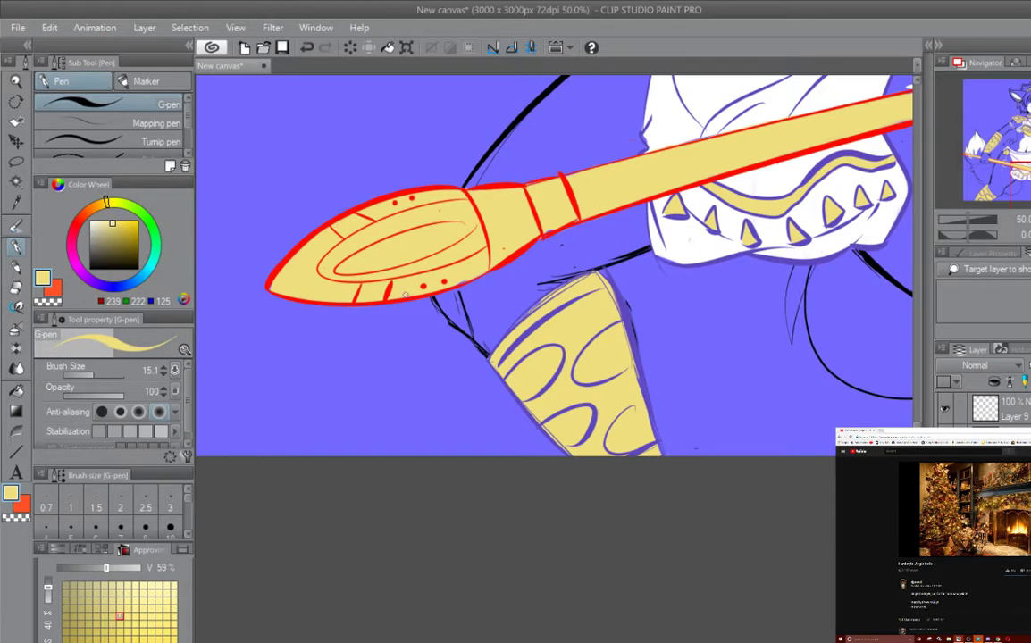
pyautogui.keyDown('alt'); pyautogui.click(506, 244); pyautogui.keyUp('alt')
pyautogui.moveTo(506, 243)
pyautogui.mouseDown()
pyautogui.moveTo(563, 332)
pyautogui.moveTo(529, 348)
pyautogui.mouseUp()
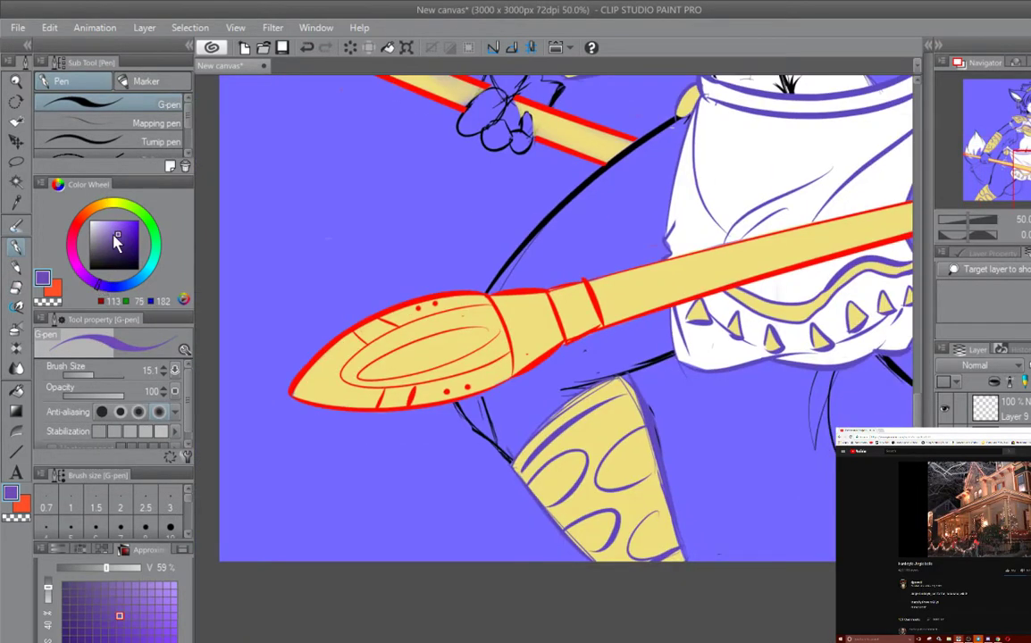
pyautogui.press('b')
pyautogui.moveTo(384, 299); pyautogui.dragTo(509, 259)
pyautogui.keyDown('alt'); pyautogui.click(409, 313); pyautogui.keyUp('alt')
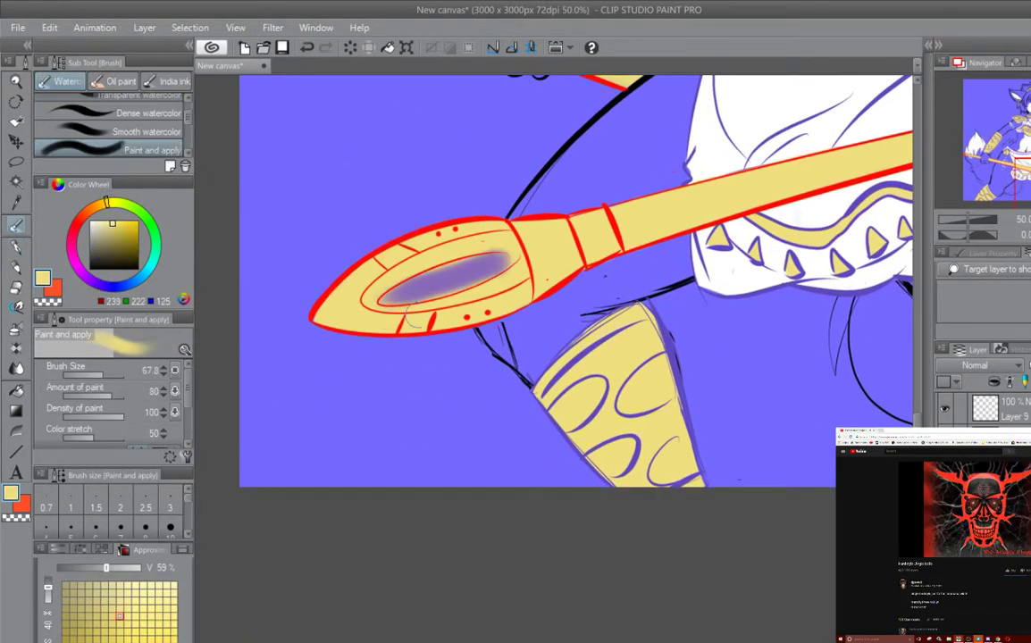
pyautogui.press('p')
pyautogui.moveTo(393, 284); pyautogui.dragTo(483, 259)
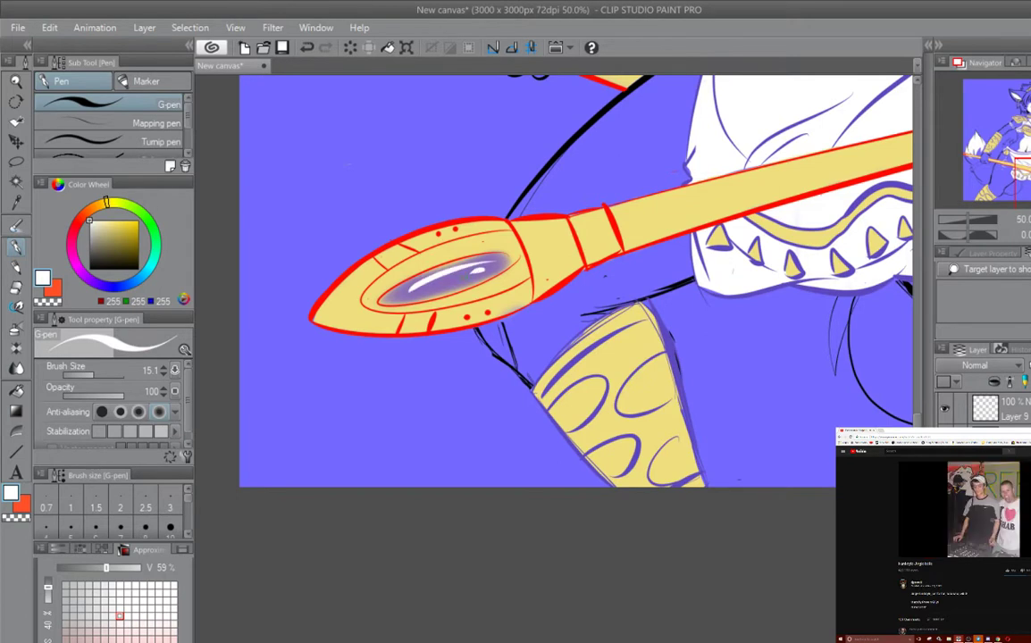
# Step: Draw wavy wood-grain lines along both spear shafts in dark golden brown with the G-pen at size 15.1
pyautogui.scroll(-3, 536, 313)
pyautogui.click(112, 245)
pyautogui.moveTo(112, 246); pyautogui.dragTo(136, 243)
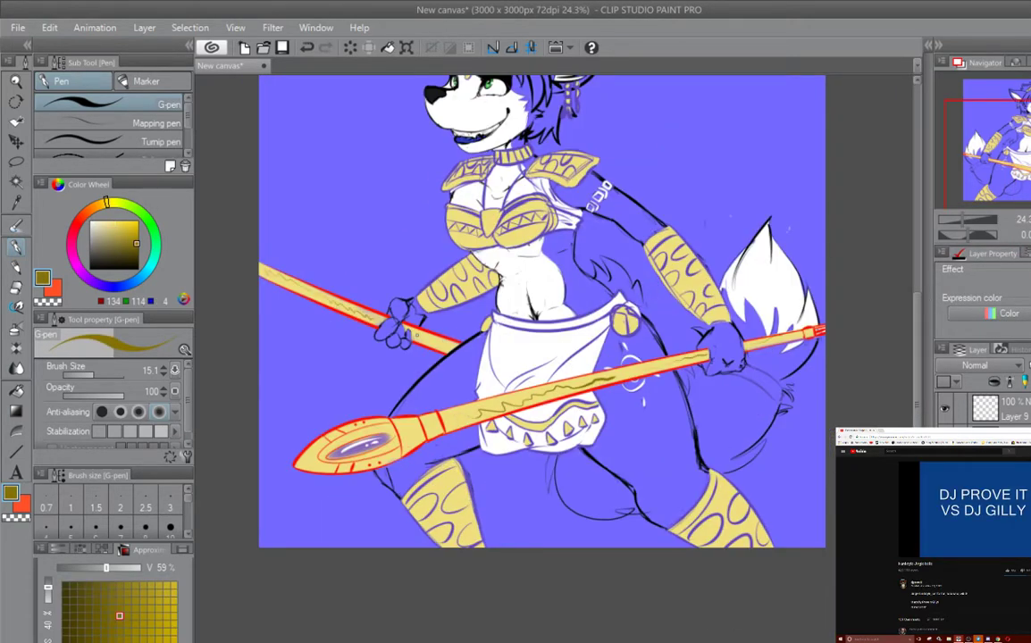
pyautogui.press('b')
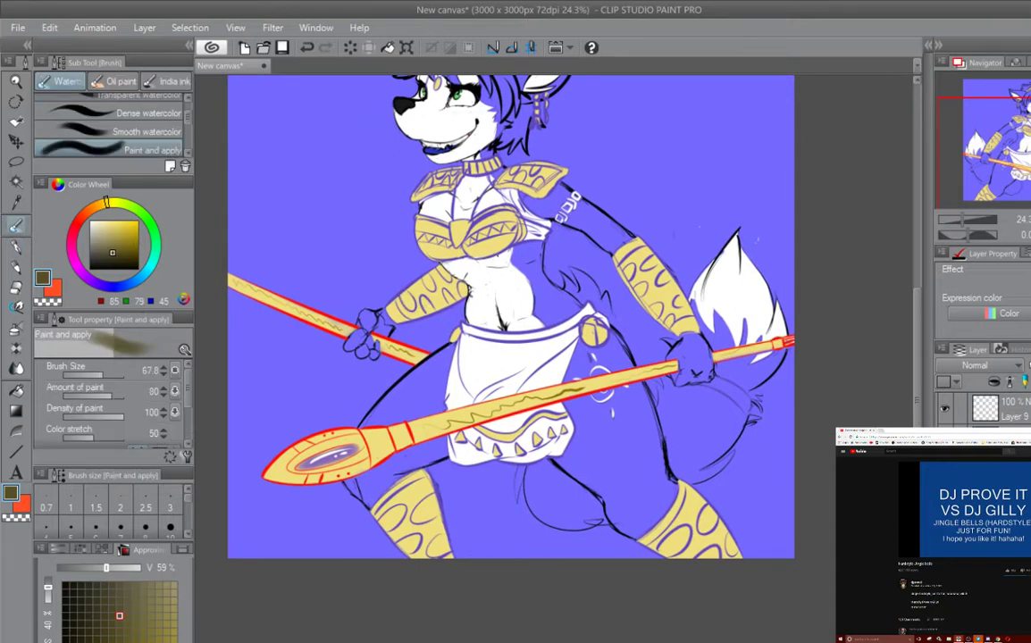
pyautogui.keyDown('ctrl'); pyautogui.keyDown('shift'); pyautogui.click(411, 295); pyautogui.keyUp('shift'); pyautogui.keyUp('ctrl')
pyautogui.moveTo(404, 291); pyautogui.dragTo(422, 307)
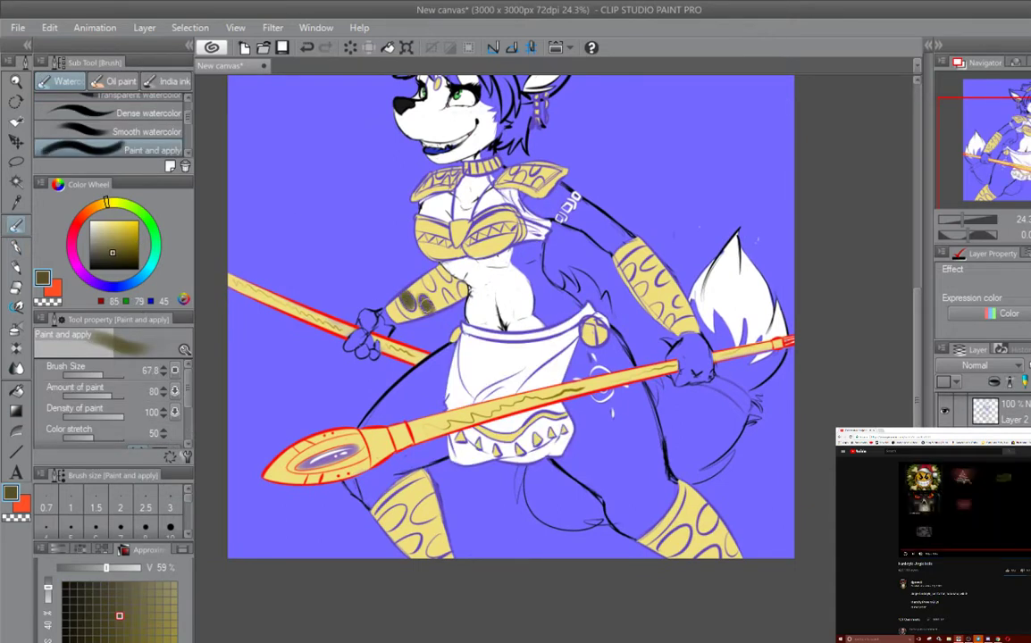
pyautogui.press('p')
pyautogui.hotkey('ctrl', 'z')
pyautogui.hotkey('ctrl', 'z')
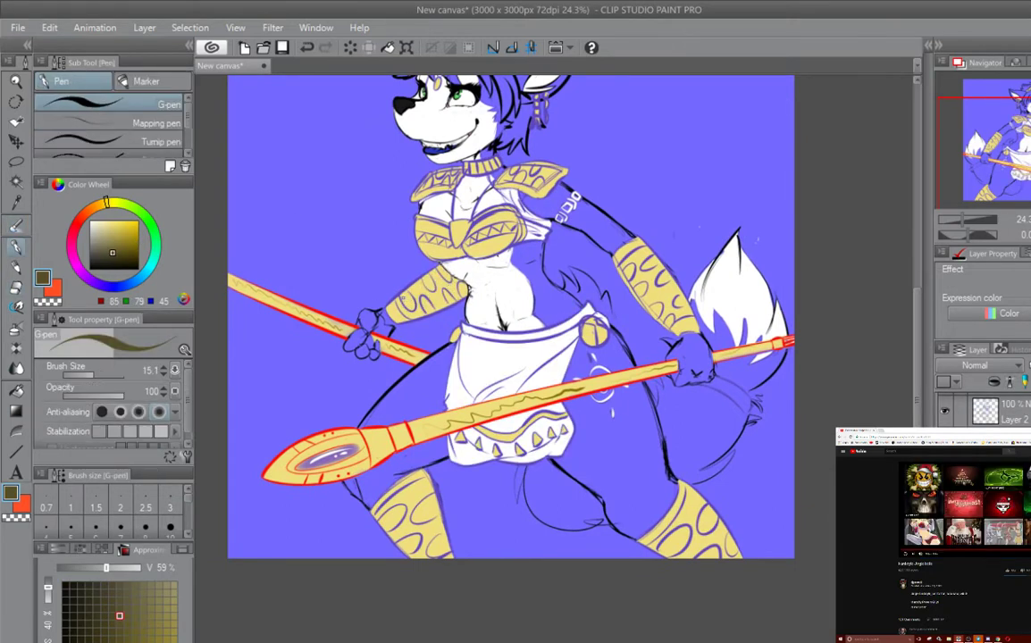
# Step: Fill the spots on the front arm guard and both shoulder pads dark olive with the G-pen at size 24.9
pyautogui.scroll(3, 542, 388)
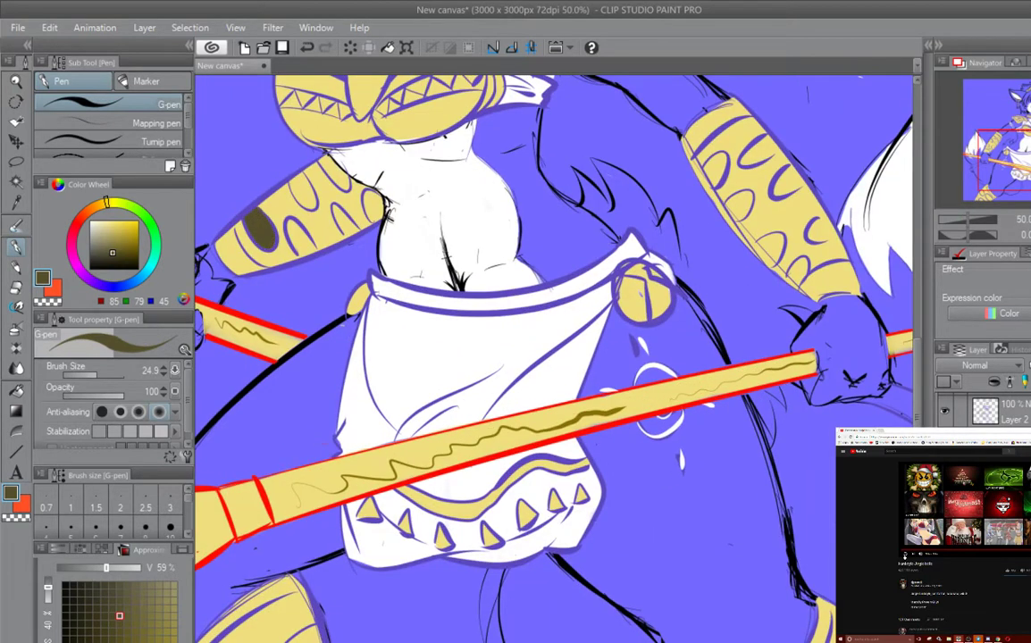
pyautogui.moveTo(289, 225); pyautogui.dragTo(310, 250)
pyautogui.moveTo(274, 156)
pyautogui.mouseDown()
pyautogui.moveTo(275, 186)
pyautogui.moveTo(311, 172)
pyautogui.moveTo(322, 205)
pyautogui.mouseUp()
pyautogui.moveTo(332, 176)
pyautogui.mouseDown()
pyautogui.moveTo(378, 209)
pyautogui.moveTo(340, 395)
pyautogui.moveTo(353, 400)
pyautogui.mouseUp()
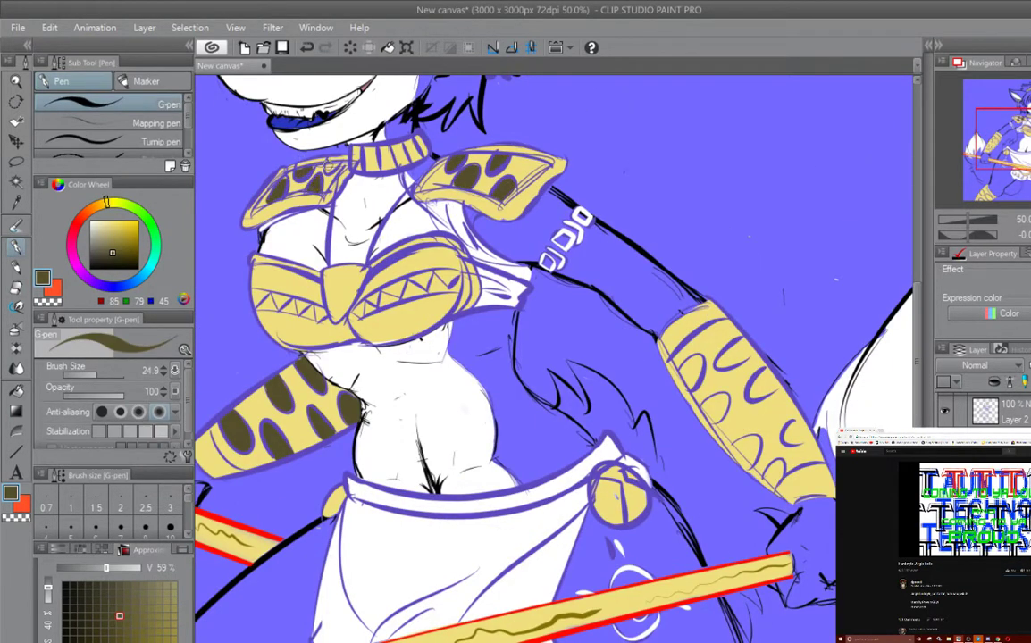
# Step: Fill the spots on the arm guard beside the tail dark olive with the G-pen
pyautogui.moveTo(353, 400); pyautogui.dragTo(222, 270)
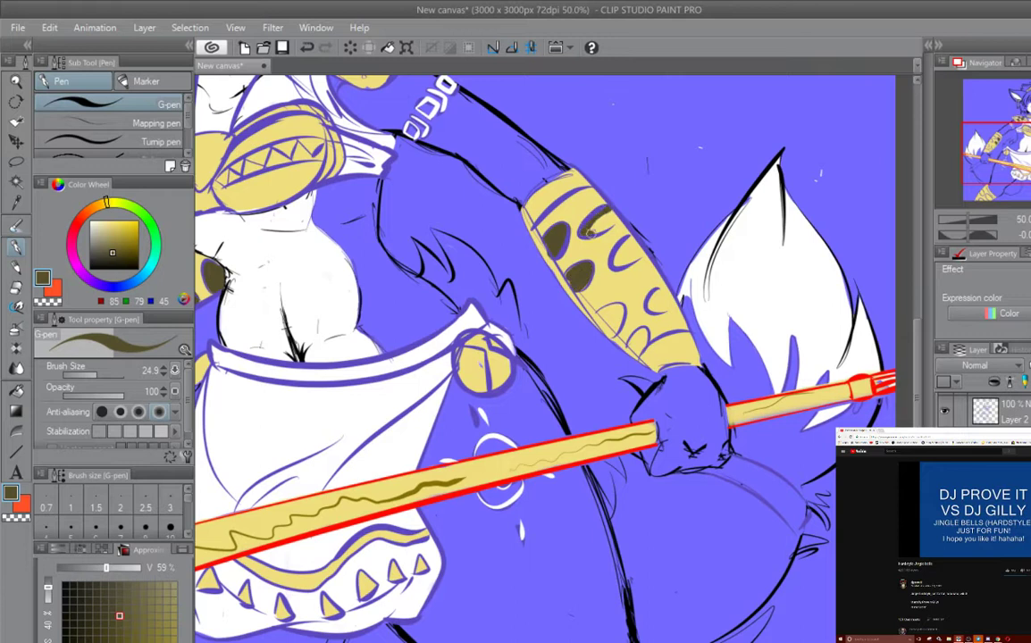
pyautogui.moveTo(534, 192); pyautogui.dragTo(554, 214)
pyautogui.moveTo(554, 213); pyautogui.dragTo(579, 240)
pyautogui.moveTo(590, 232)
pyautogui.mouseDown()
pyautogui.moveTo(576, 195)
pyautogui.moveTo(595, 247)
pyautogui.mouseUp()
pyautogui.moveTo(521, 236)
pyautogui.mouseDown()
pyautogui.moveTo(548, 265)
pyautogui.moveTo(569, 254)
pyautogui.mouseUp()
# Step: Fill the oval spots on both leg guards dark olive with the G-pen
pyautogui.moveTo(571, 581); pyautogui.dragTo(485, 209)
pyautogui.moveTo(585, 290)
pyautogui.mouseDown()
pyautogui.moveTo(611, 324)
pyautogui.moveTo(613, 313)
pyautogui.moveTo(589, 331)
pyautogui.moveTo(656, 375)
pyautogui.mouseUp()
pyautogui.moveTo(518, 349)
pyautogui.mouseDown()
pyautogui.moveTo(545, 376)
pyautogui.moveTo(527, 383)
pyautogui.moveTo(536, 362)
pyautogui.mouseUp()
pyautogui.moveTo(604, 376)
pyautogui.mouseDown()
pyautogui.moveTo(568, 308)
pyautogui.moveTo(743, 308)
pyautogui.mouseUp()
pyautogui.moveTo(335, 246)
pyautogui.mouseDown()
pyautogui.moveTo(375, 224)
pyautogui.moveTo(355, 261)
pyautogui.moveTo(333, 258)
pyautogui.moveTo(426, 205)
pyautogui.moveTo(422, 248)
pyautogui.mouseUp()
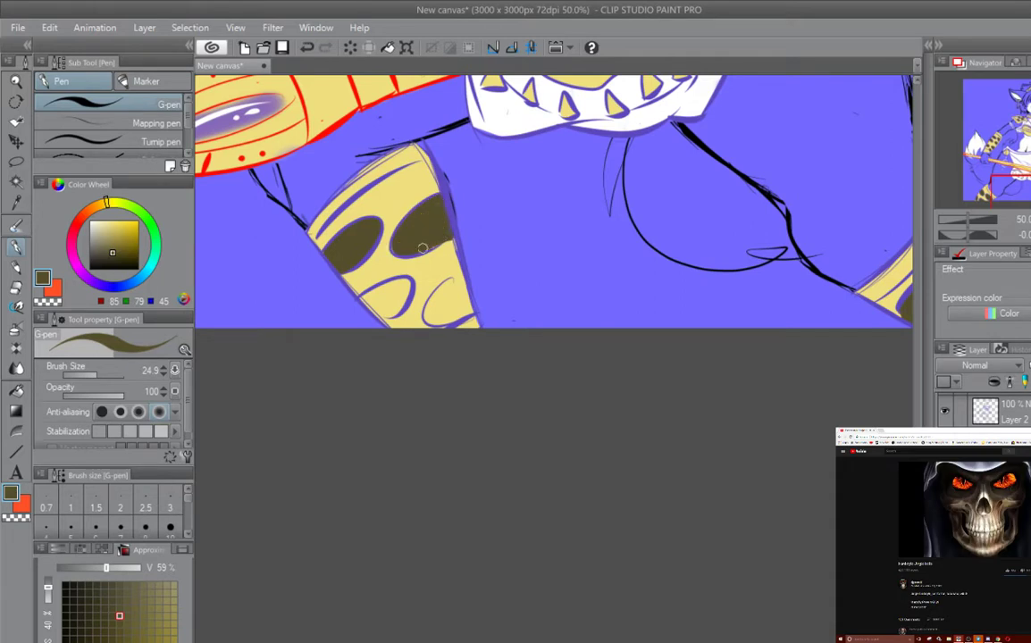
pyautogui.moveTo(327, 268)
pyautogui.mouseDown()
pyautogui.moveTo(367, 276)
pyautogui.moveTo(362, 287)
pyautogui.mouseUp()
pyautogui.moveTo(554, 357); pyautogui.dragTo(527, 303)
pyautogui.moveTo(375, 214); pyautogui.dragTo(399, 252)
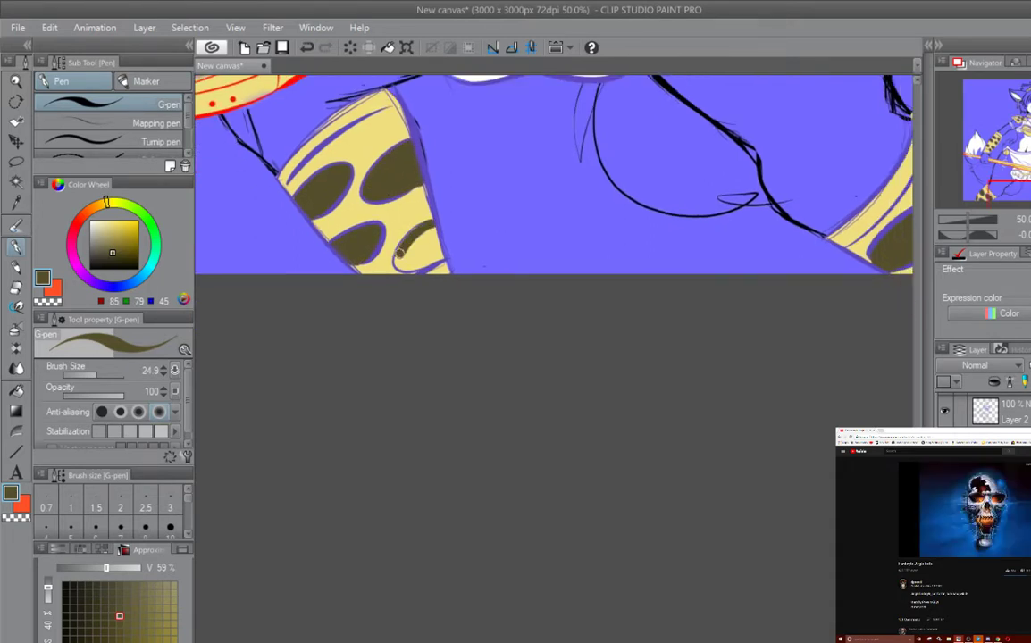
pyautogui.moveTo(393, 207); pyautogui.dragTo(362, 242)
# Step: Fill the zigzag triangles on the bust armour dark olive and hatch its centre piece in the same colour
pyautogui.scroll(10, 433, 237)
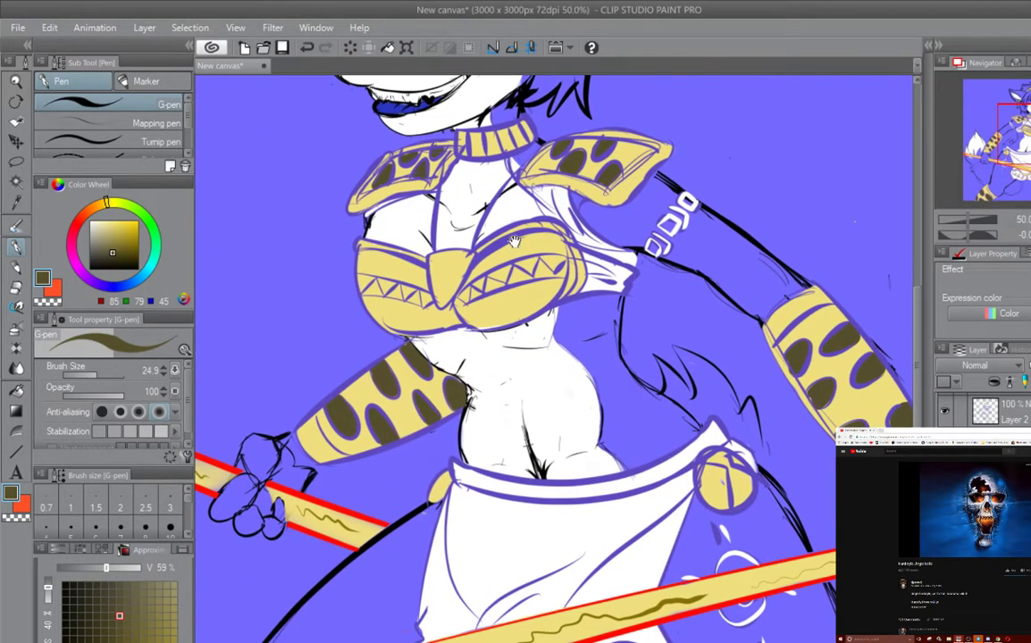
pyautogui.moveTo(361, 281); pyautogui.dragTo(393, 284)
pyautogui.moveTo(497, 286)
pyautogui.mouseDown()
pyautogui.moveTo(502, 255)
pyautogui.moveTo(513, 250)
pyautogui.mouseUp()
pyautogui.press('e')
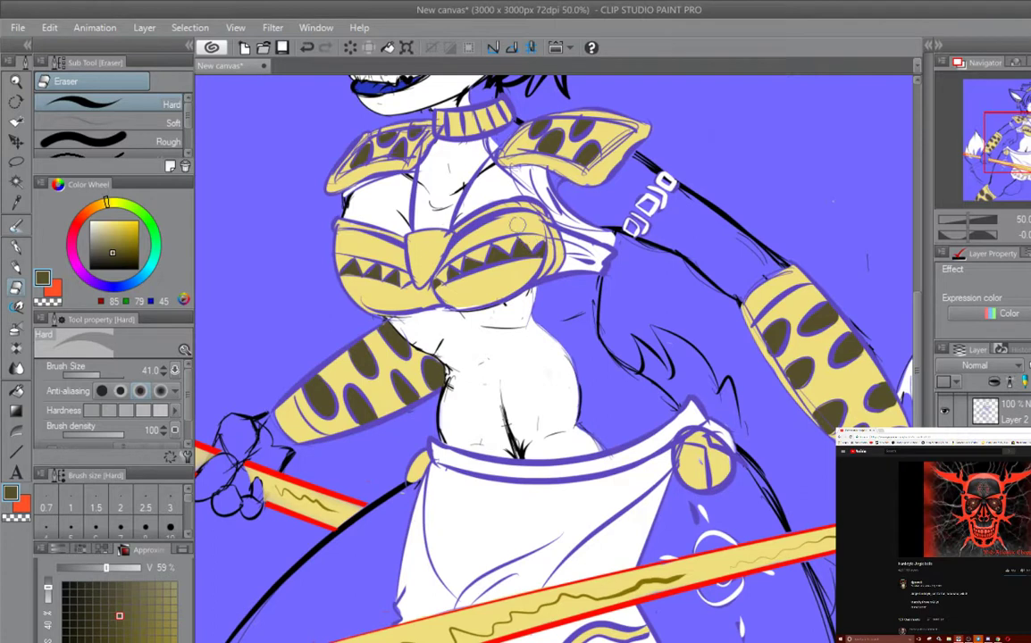
pyautogui.press('p')
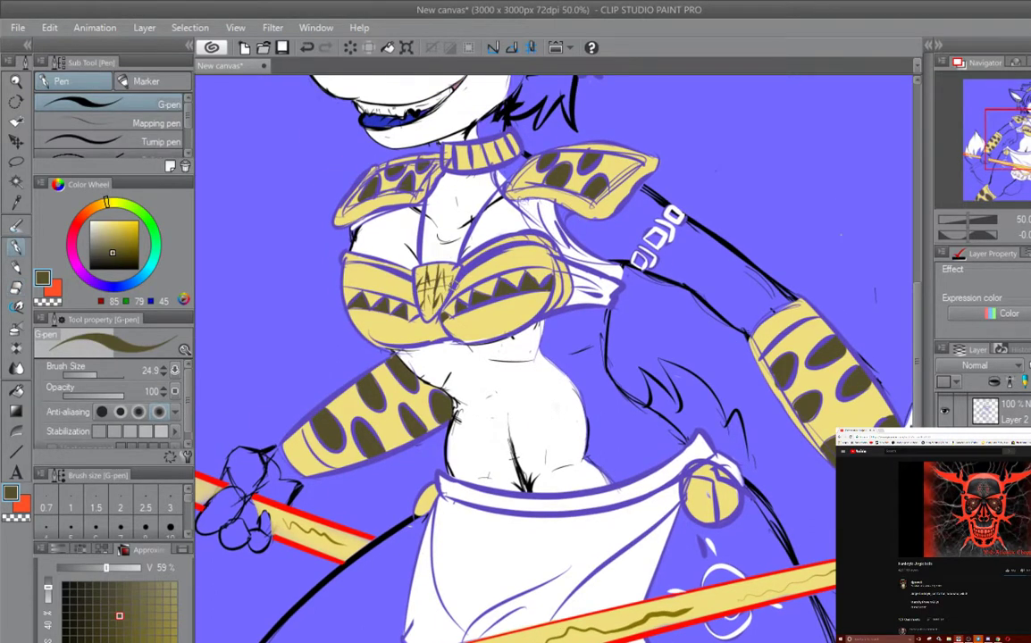
# Step: Colour the collar's stripes and the tiara's oval jewels muted red with the G-pen
pyautogui.moveTo(429, 277); pyautogui.dragTo(450, 493)
pyautogui.moveTo(417, 89); pyautogui.dragTo(440, 234)
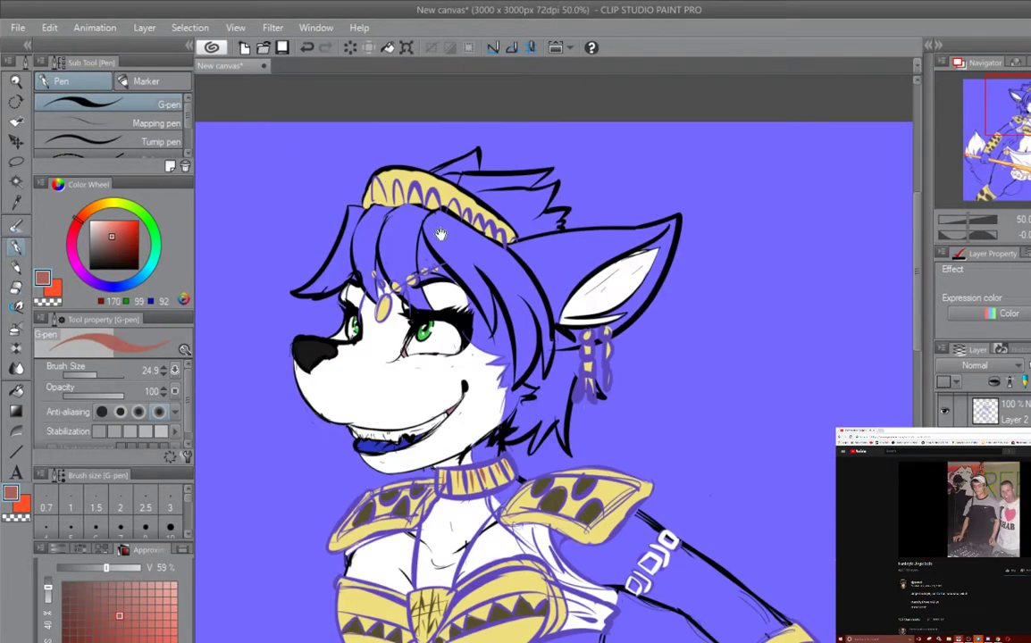
pyautogui.scroll(-3, 552, 327)
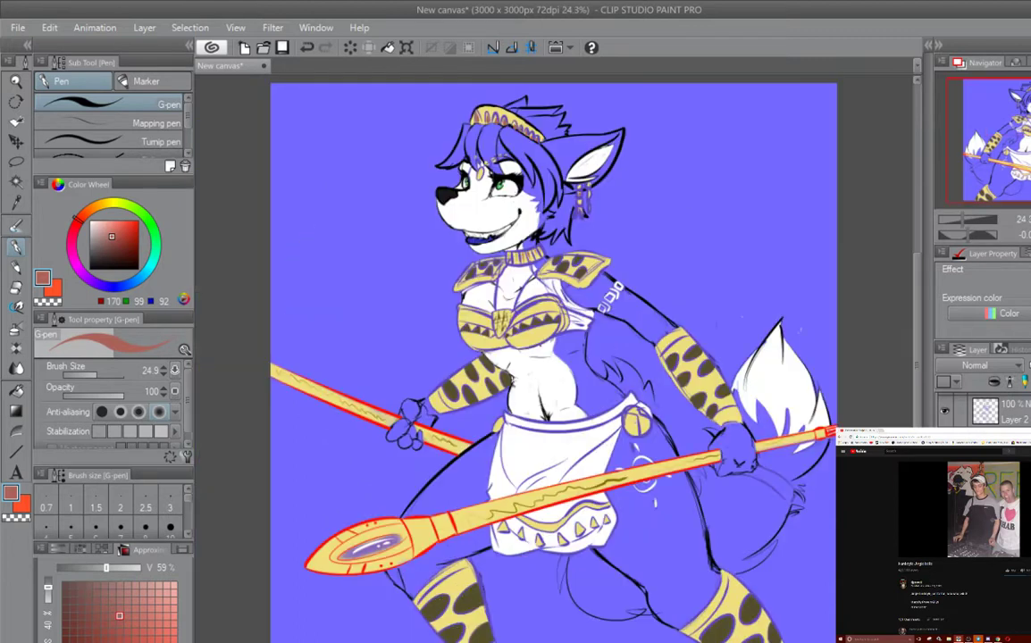
# Step: Paint the curved band below the hand near the tail white and erase the overspill along its edges
pyautogui.scroll(5, 411, 428)
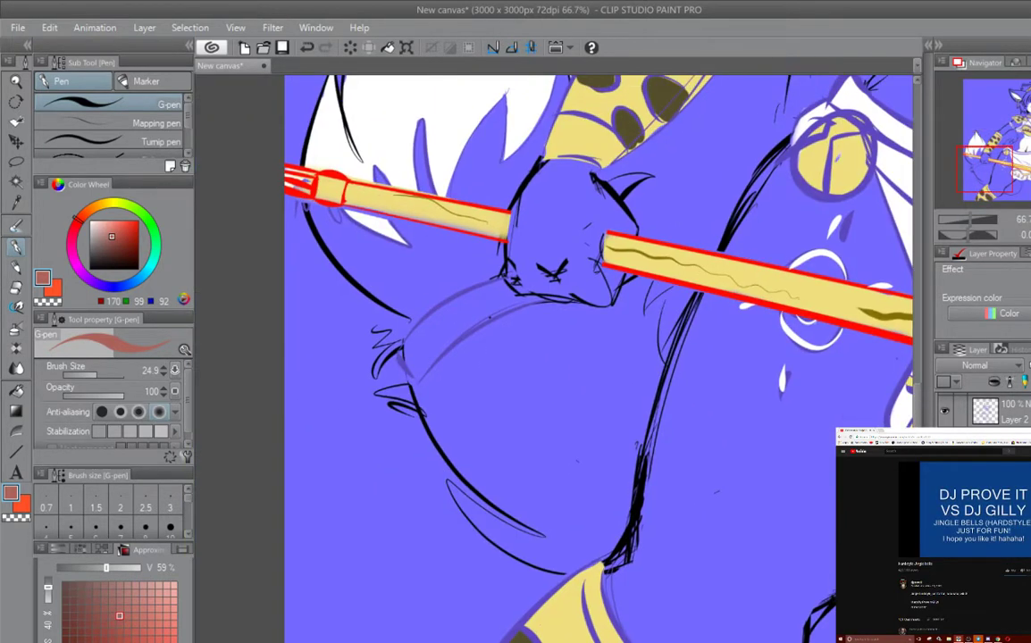
pyautogui.click(88, 218)
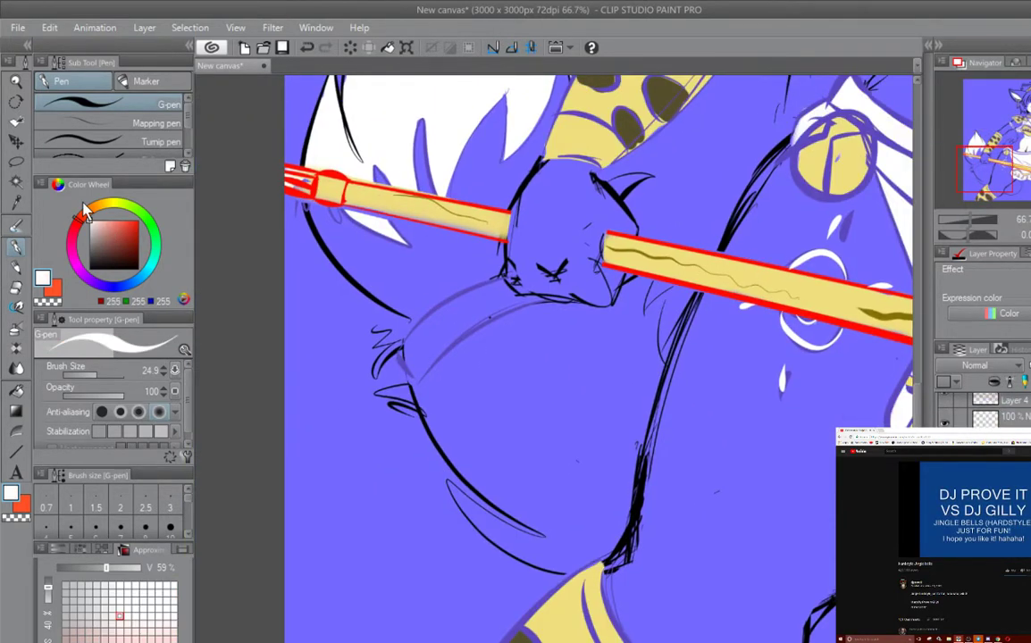
pyautogui.press('e')
pyautogui.moveTo(402, 371); pyautogui.dragTo(532, 299)
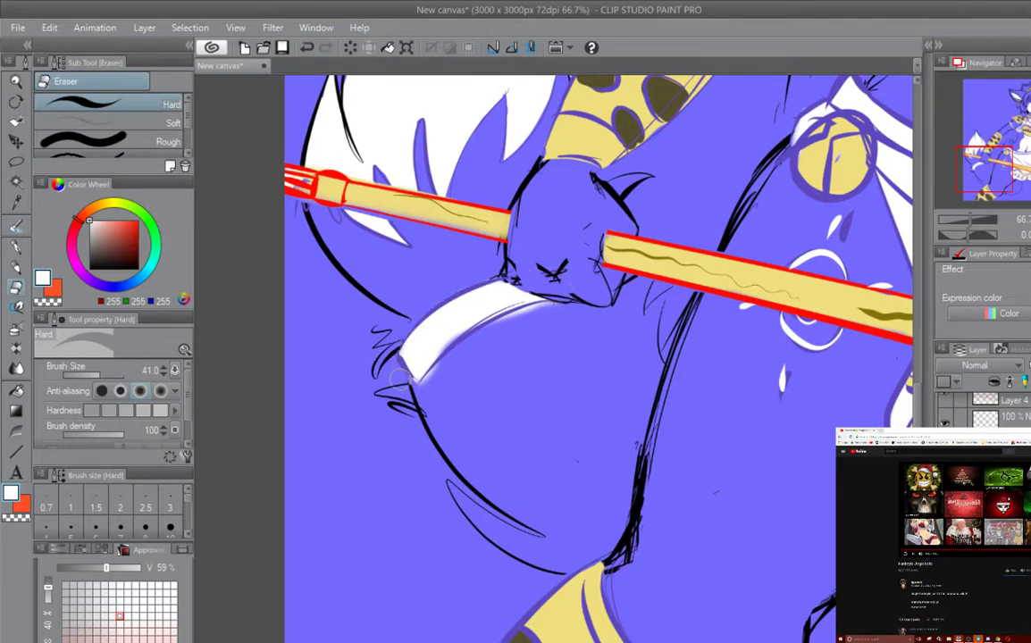
# Step: Add white highlights to the nose with the G-pen reduced to size 13.3
pyautogui.scroll(-4, 572, 278)
pyautogui.scroll(3, 643, 161)
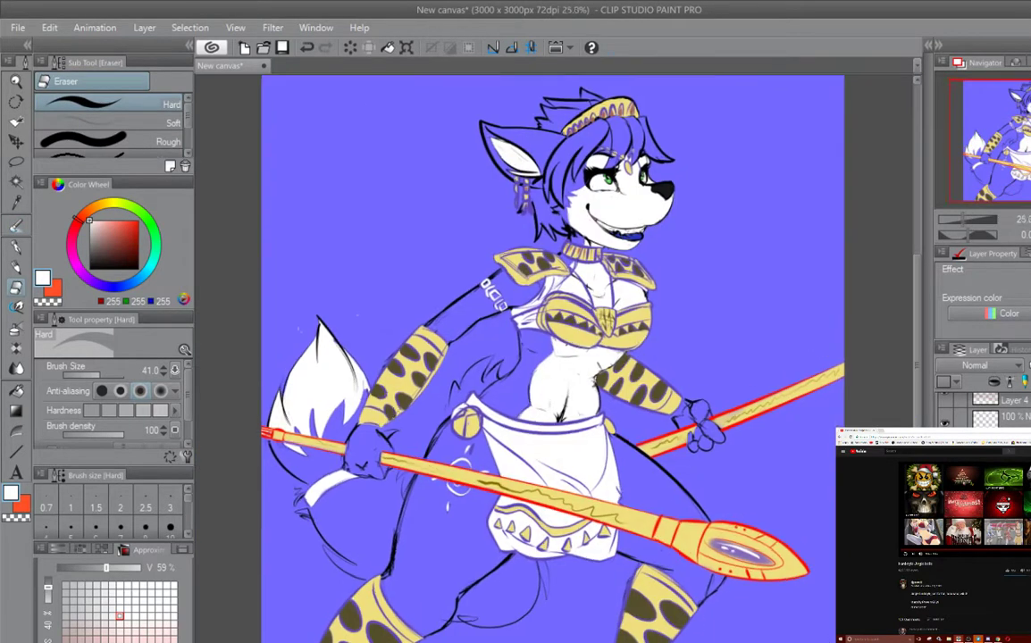
pyautogui.scroll(-2, 572, 268)
pyautogui.scroll(3, 572, 268)
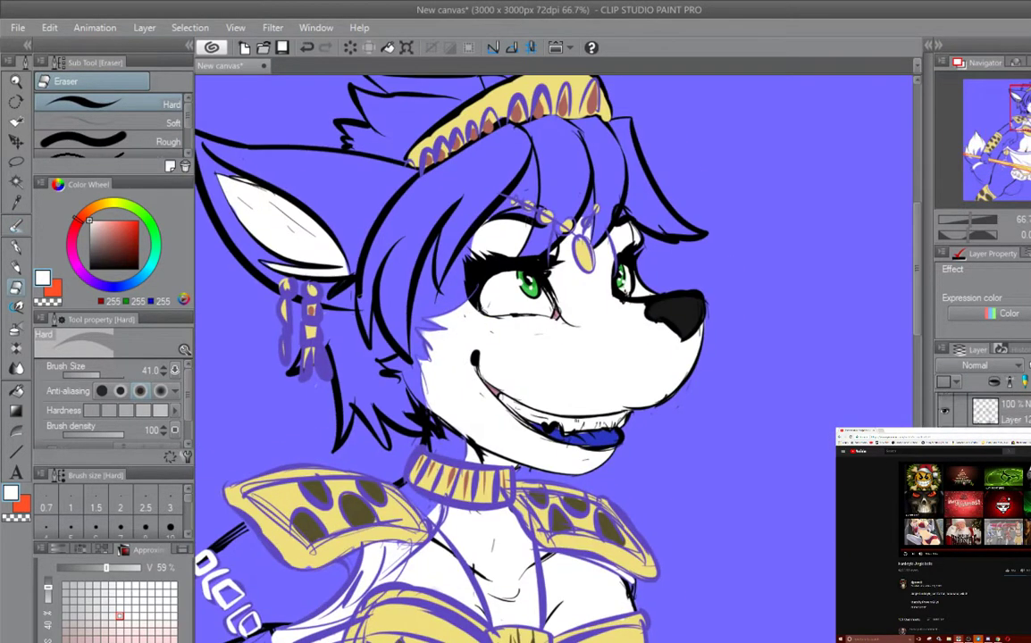
pyautogui.press('p')
pyautogui.press('[')
pyautogui.press('[')
pyautogui.press('[')
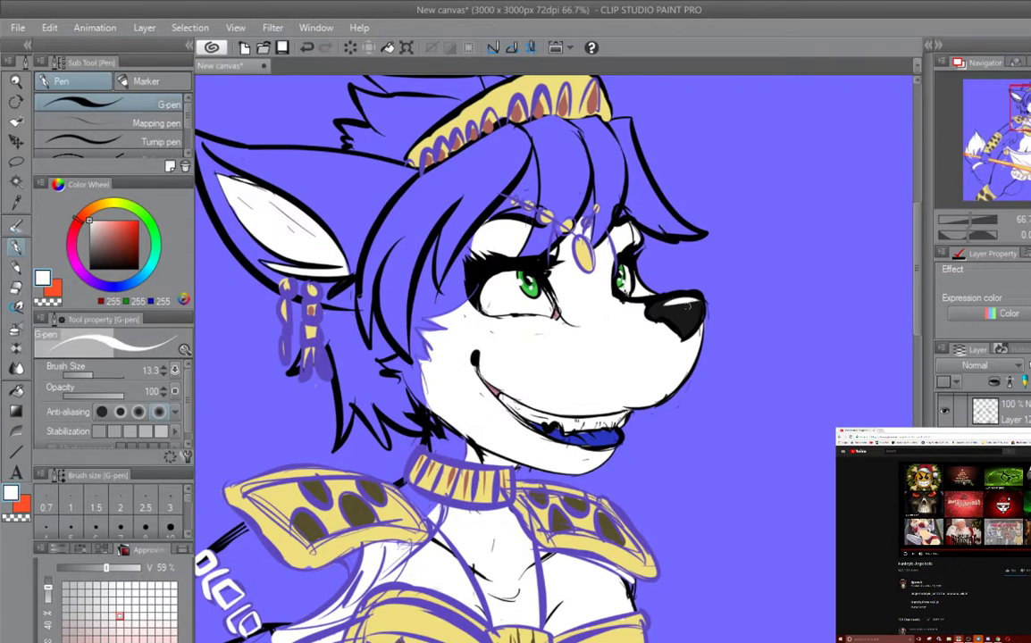
pyautogui.hotkey('ctrl', '0')
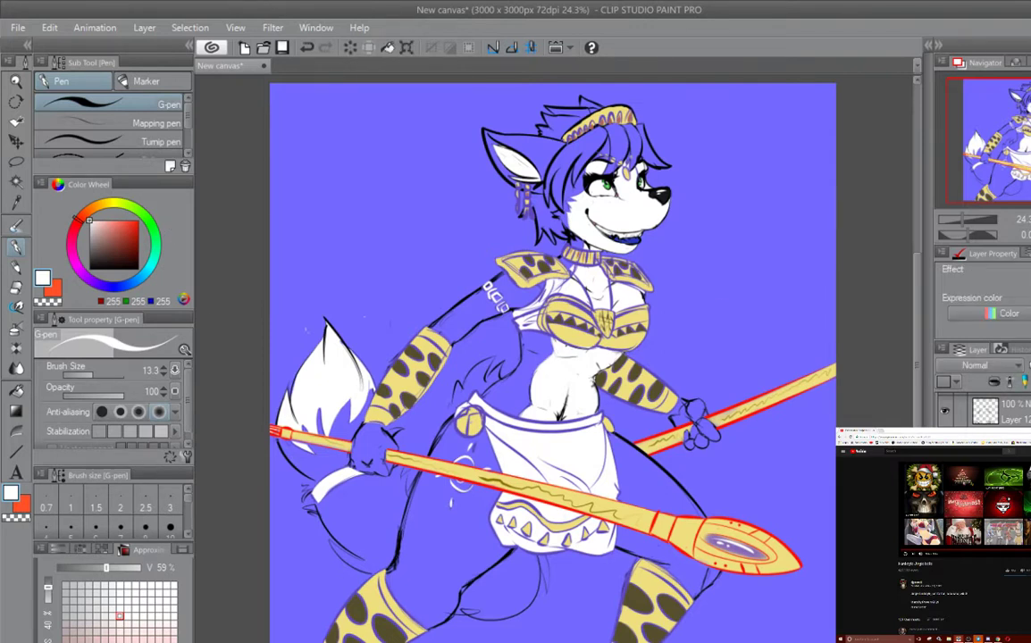
# Step: Remove the solid blue-violet background from behind the character
pyautogui.hotkey('ctrl', 'z')
pyautogui.hotkey('ctrl', 'z')
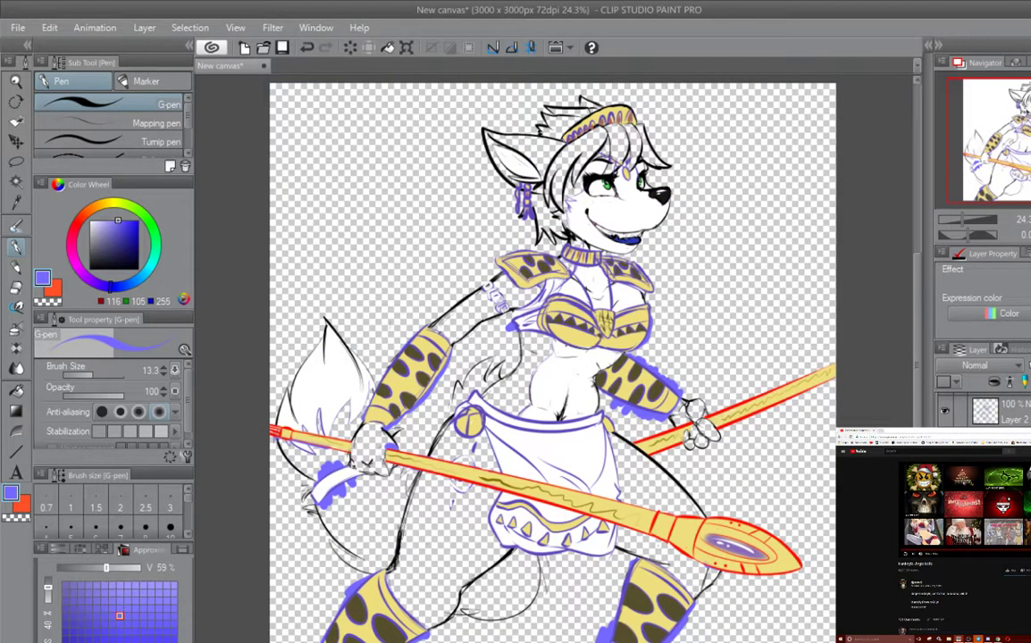
pyautogui.hotkey('ctrl', '-')
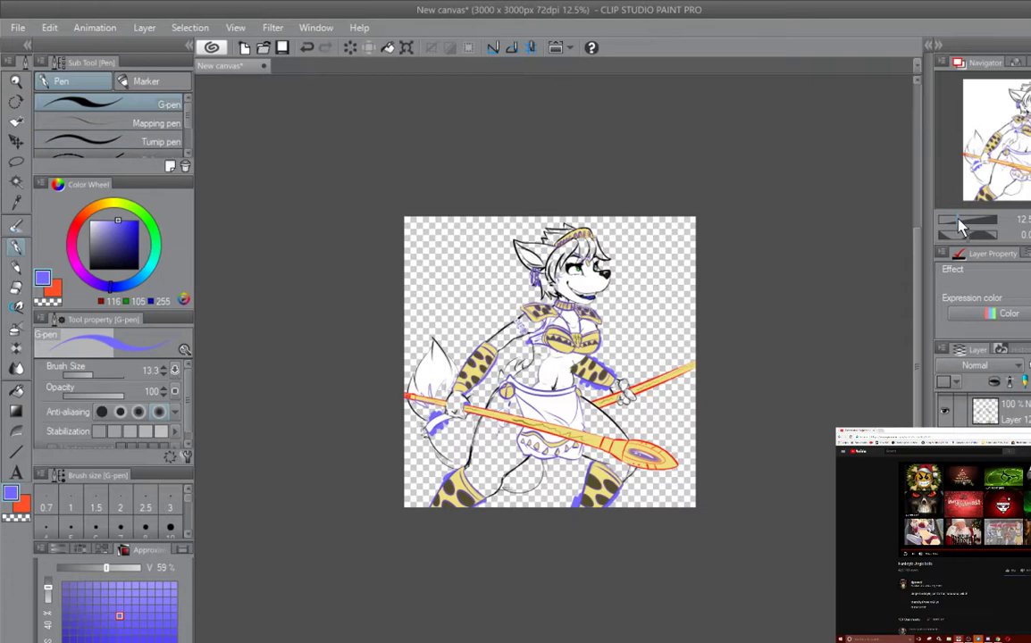
# Step: Draw a large filled blue-violet ellipse behind the character, spanning most of the canvas, redoing unsatisfactory attempts
pyautogui.press('u')
pyautogui.click(157, 132)
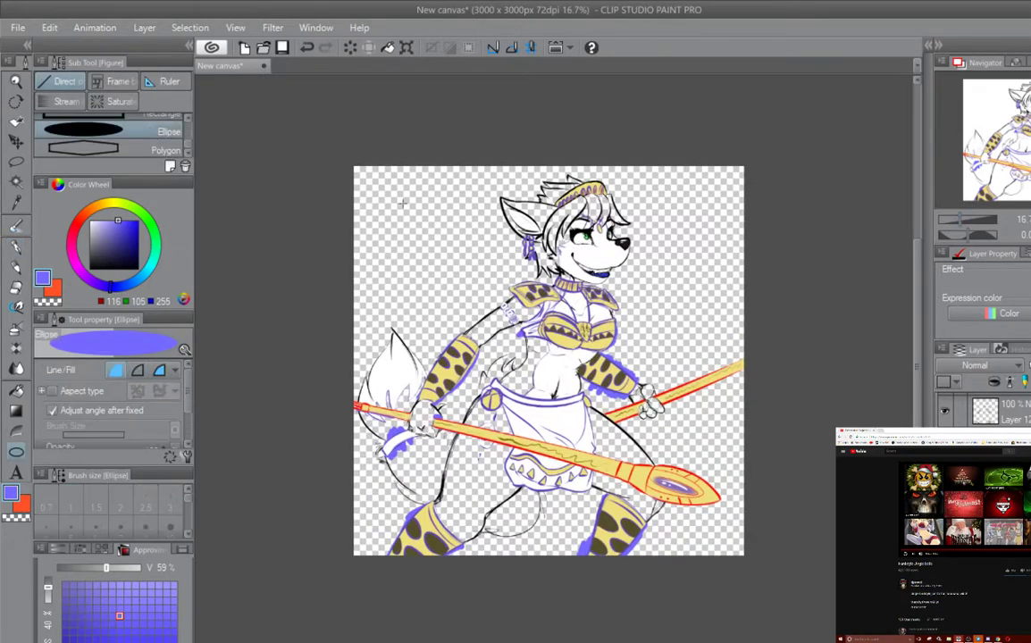
pyautogui.moveTo(362, 183); pyautogui.dragTo(703, 573)
pyautogui.hotkey('ctrl', 'z')
pyautogui.moveTo(357, 156); pyautogui.dragTo(733, 625)
pyautogui.hotkey('ctrl', 'z')
pyautogui.scroll(2, 511, 357)
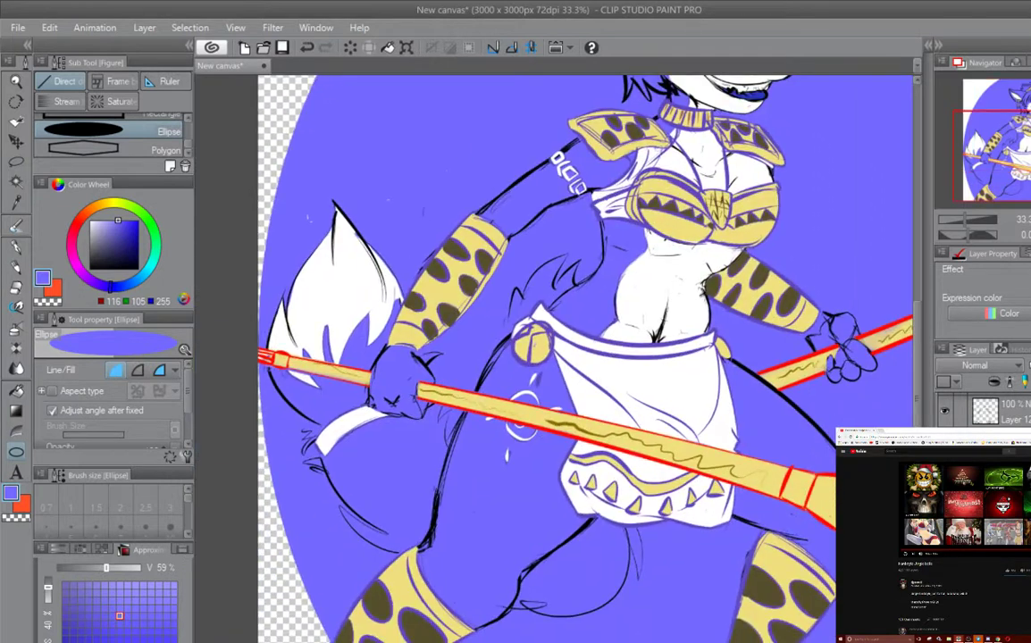
pyautogui.scroll(-3, 510, 356)
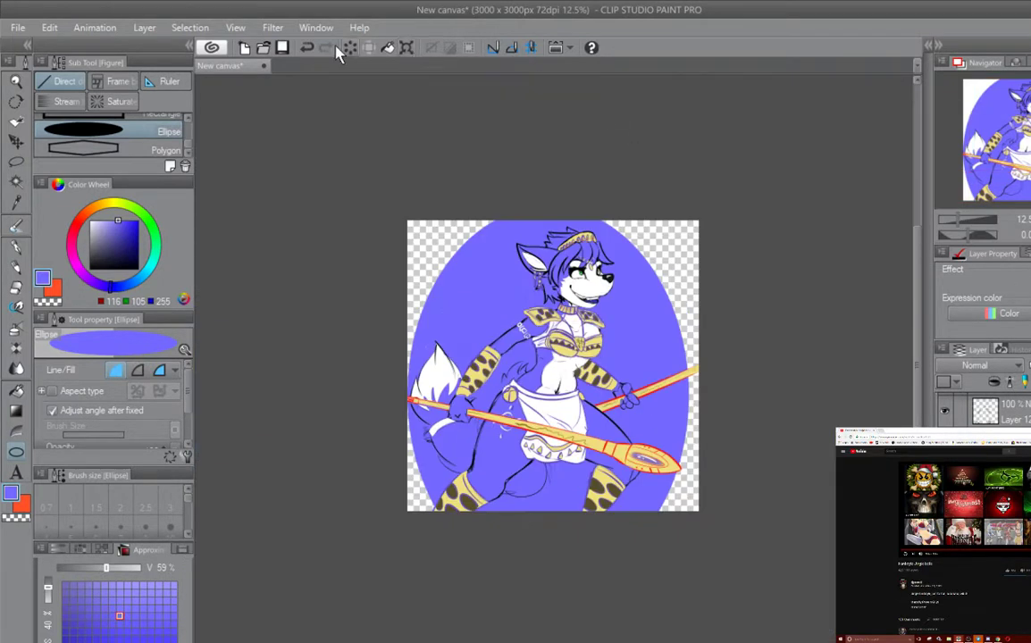
# Step: Save the drawing under the file name krys
pyautogui.hotkey('ctrl', 's')
pyautogui.write('boyd')
pyautogui.click(428, 345)
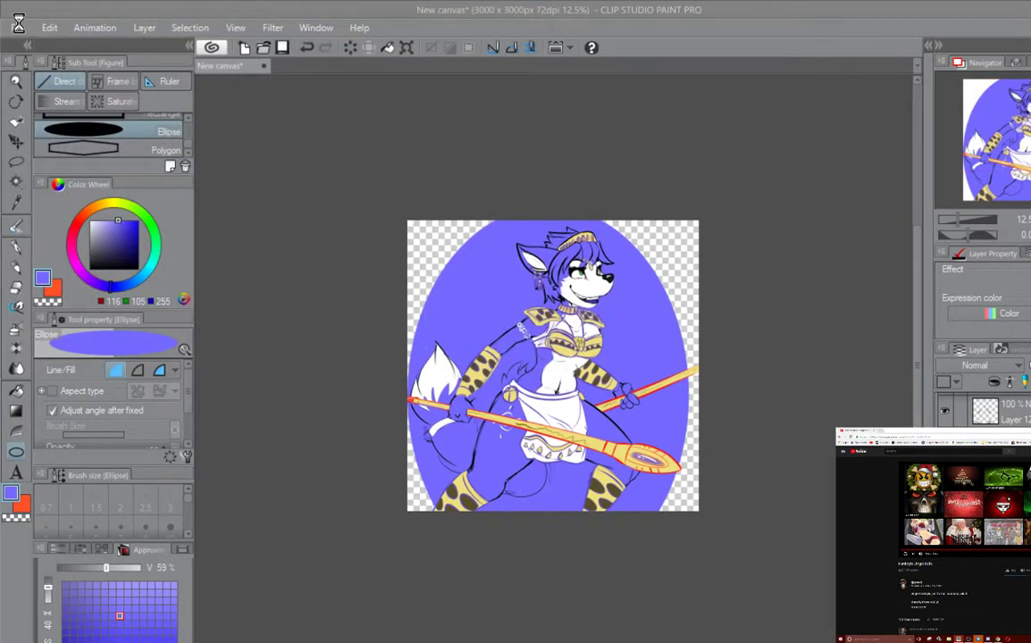
# Step: Export the drawing as a PNG, specifying an output width of 1200 px
pyautogui.click(18, 27)
pyautogui.moveTo(80, 228)
pyautogui.click(300, 248)
pyautogui.click(431, 349)
pyautogui.doubleClick(902, 395)
pyautogui.write('1200')
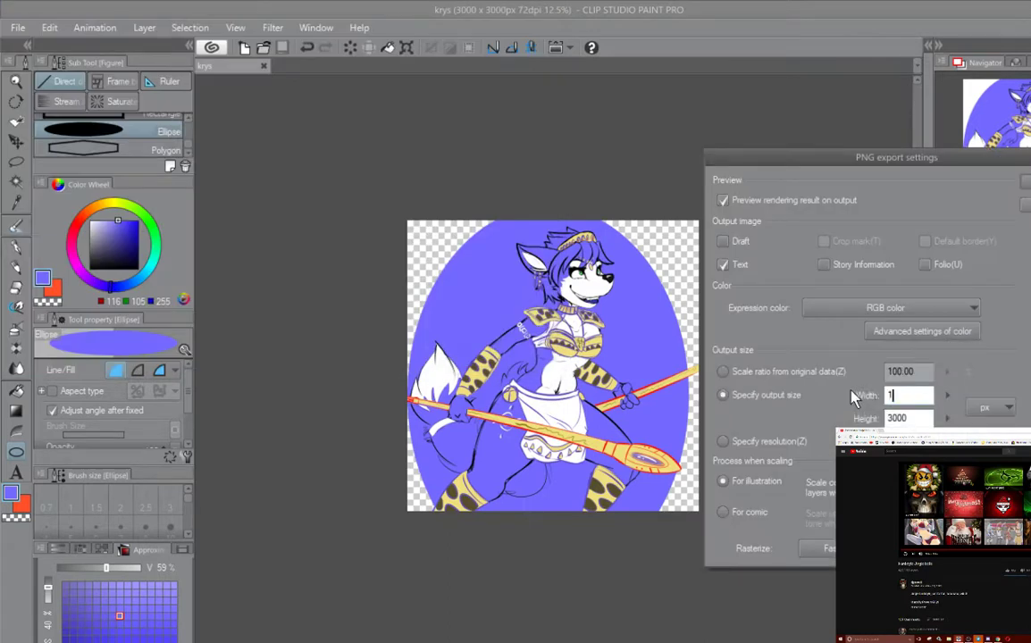